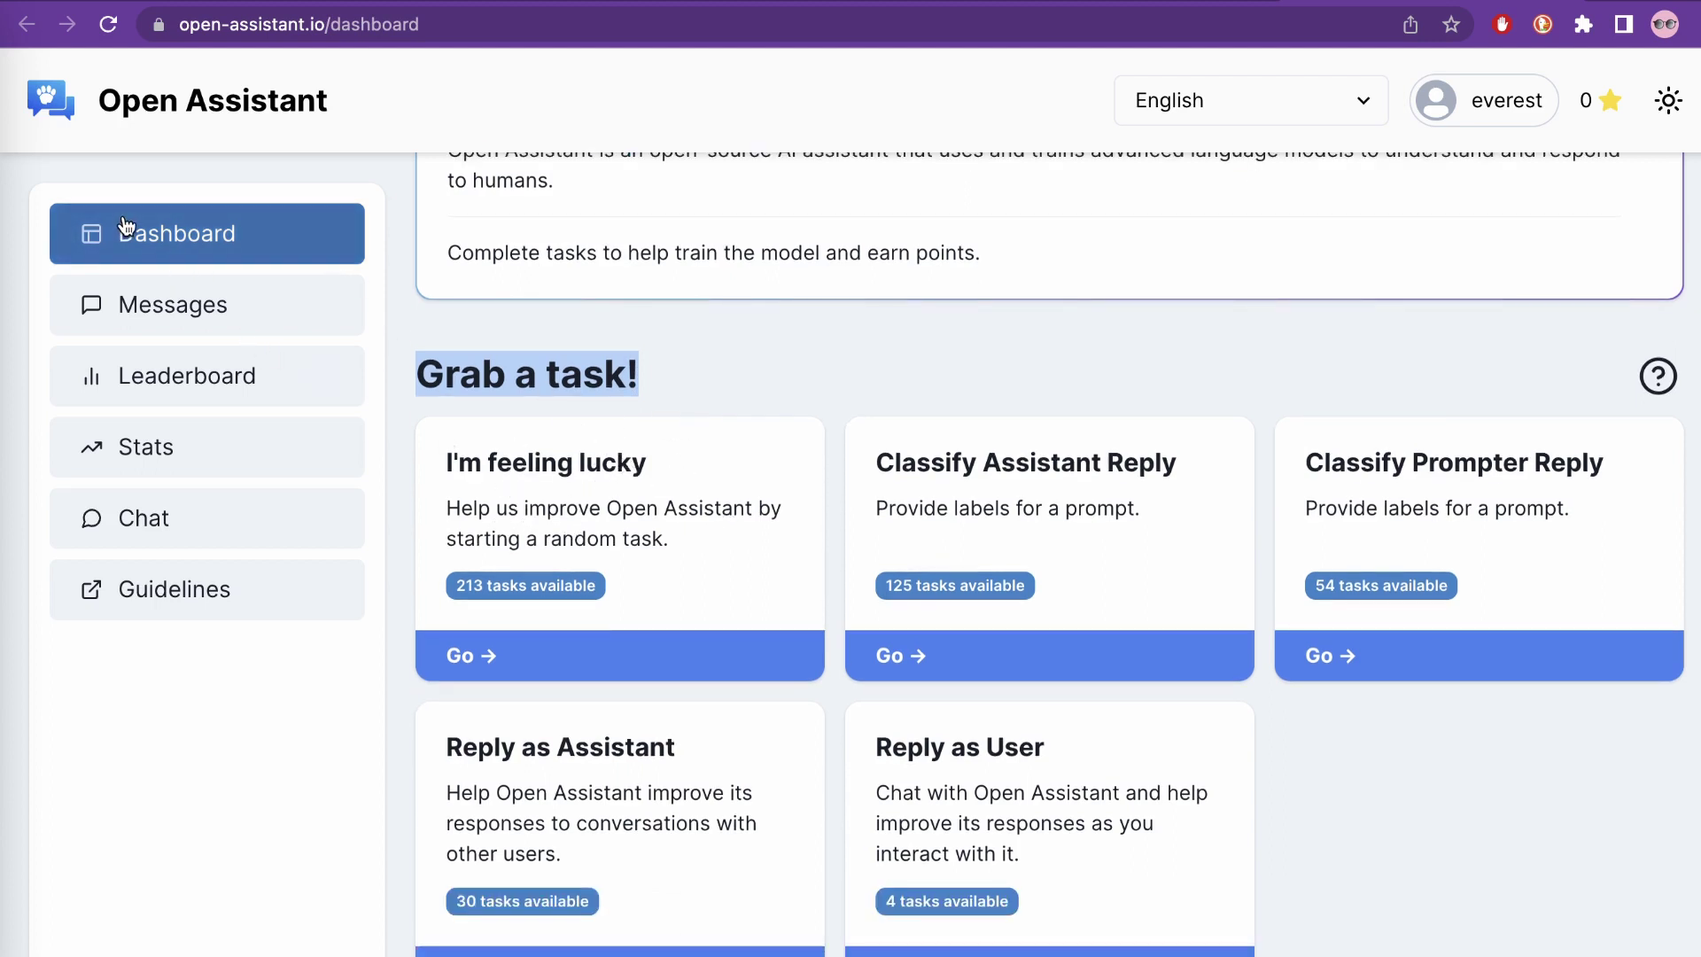
# Browse the recent messages in English and open the daily leaderboard
pyautogui.click(141, 304)
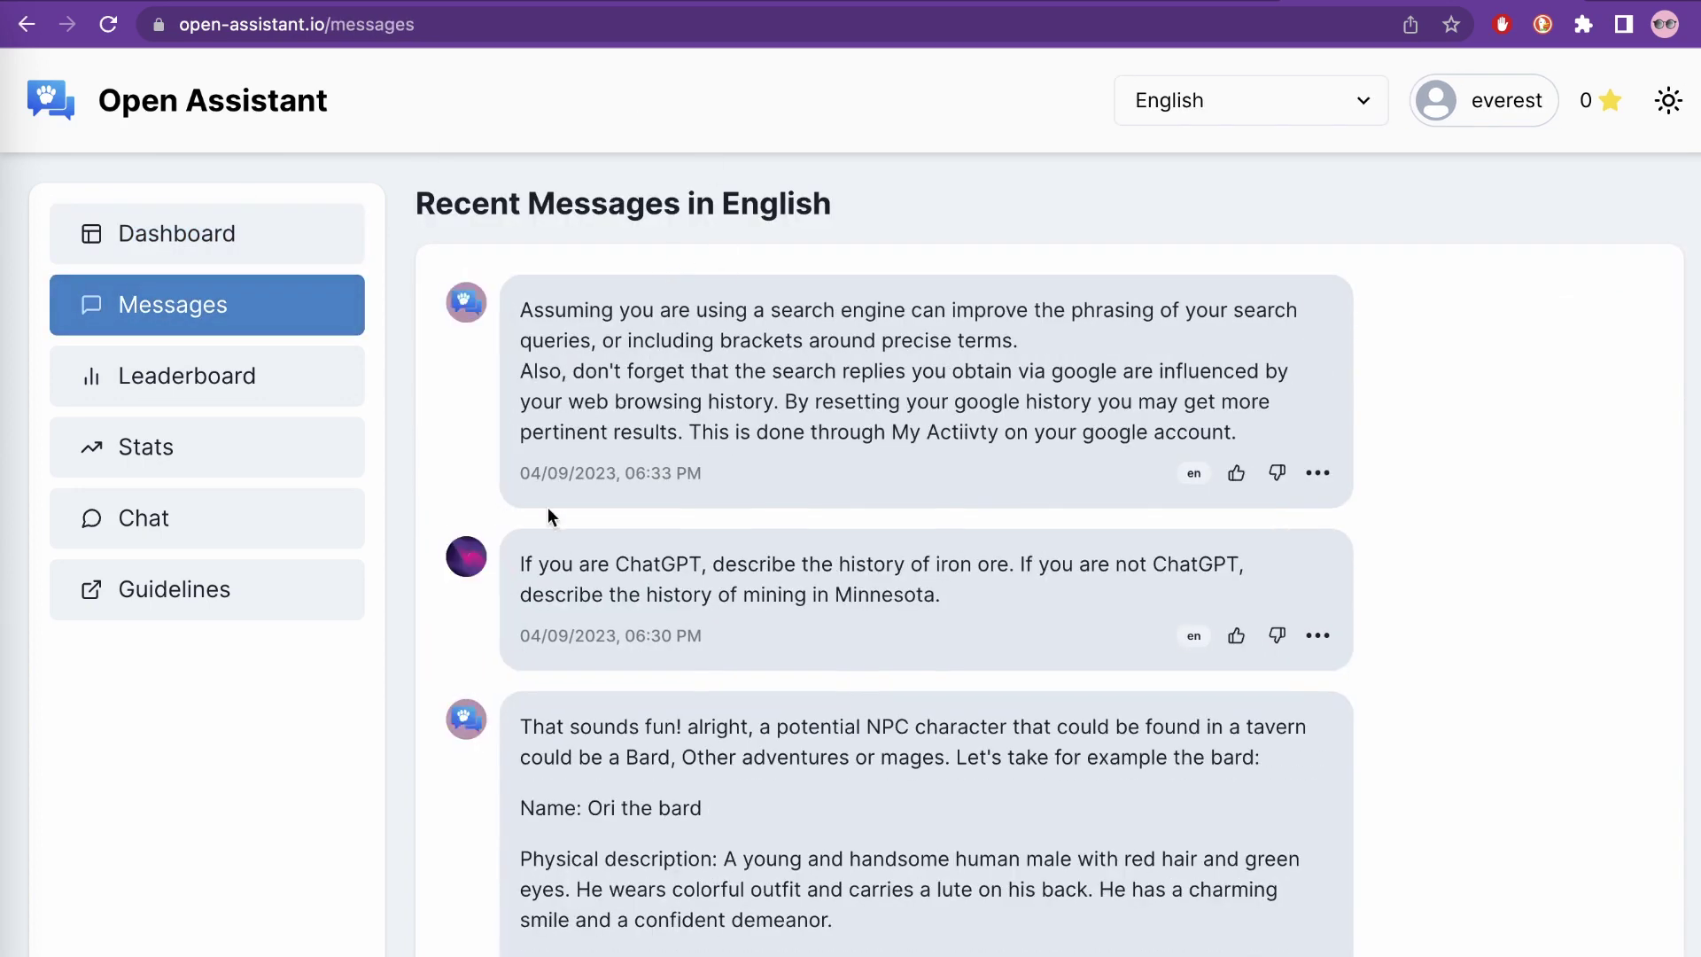
pyautogui.scroll(-2, 880, 791)
pyautogui.scroll(-7, 880, 791)
pyautogui.scroll(10, 866, 638)
pyautogui.click(233, 390)
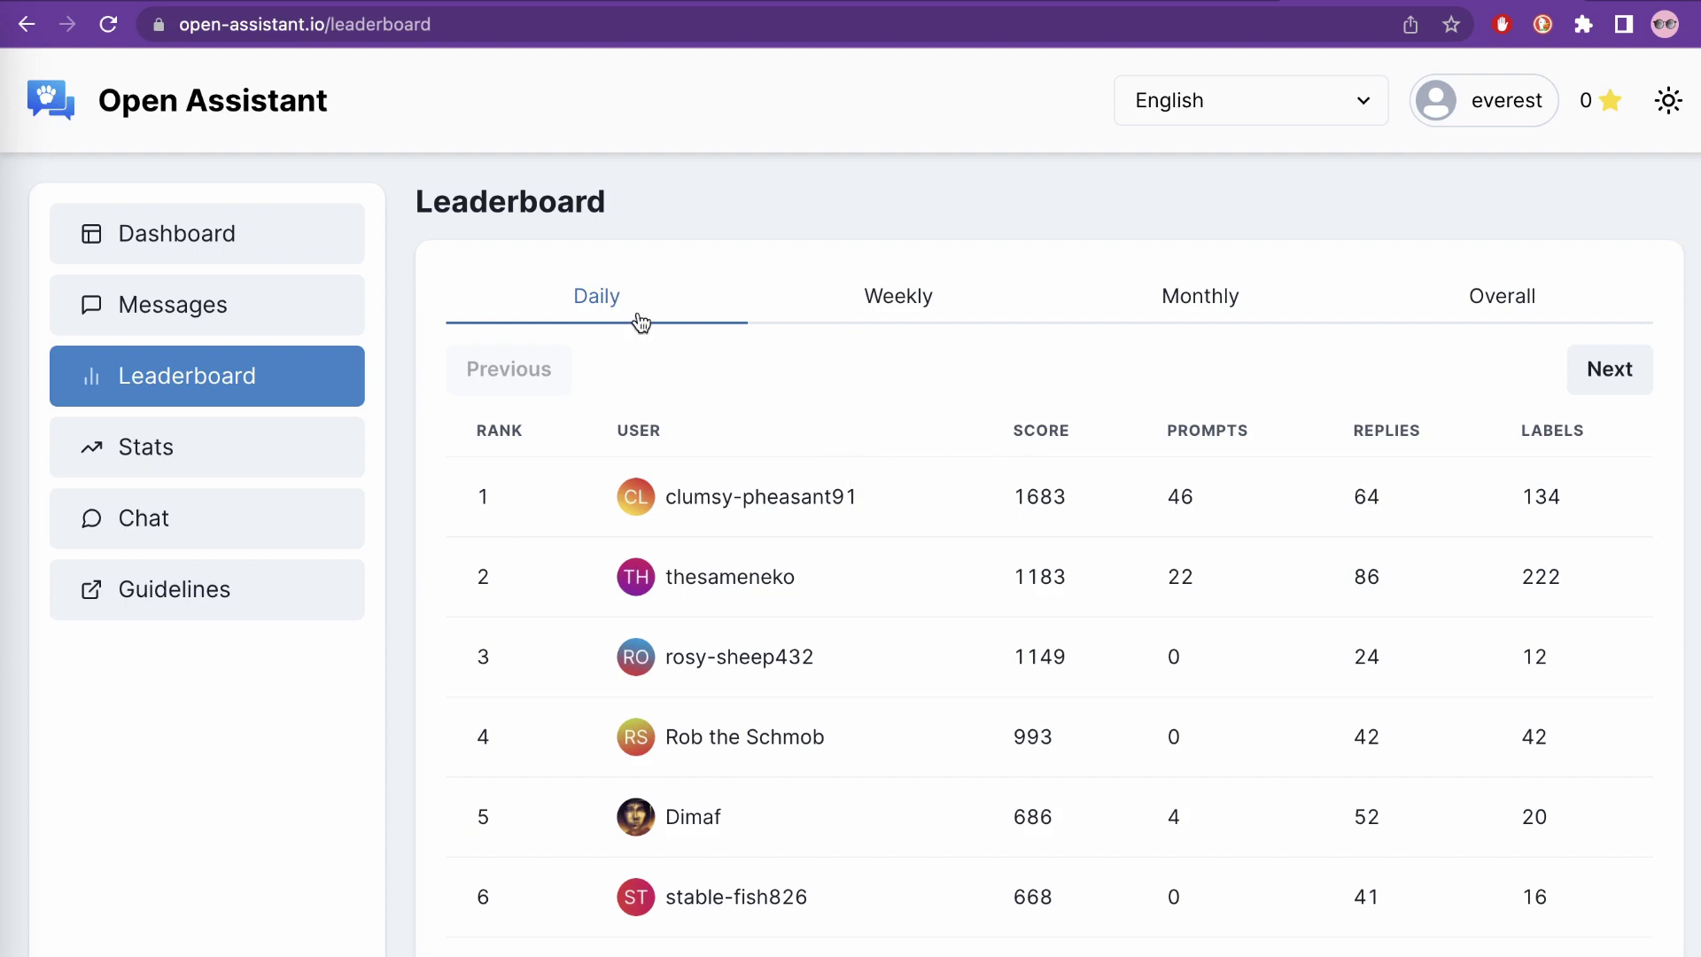
# Look over the statistics charts on human messages by role and language and on message tree states
pyautogui.click(146, 454)
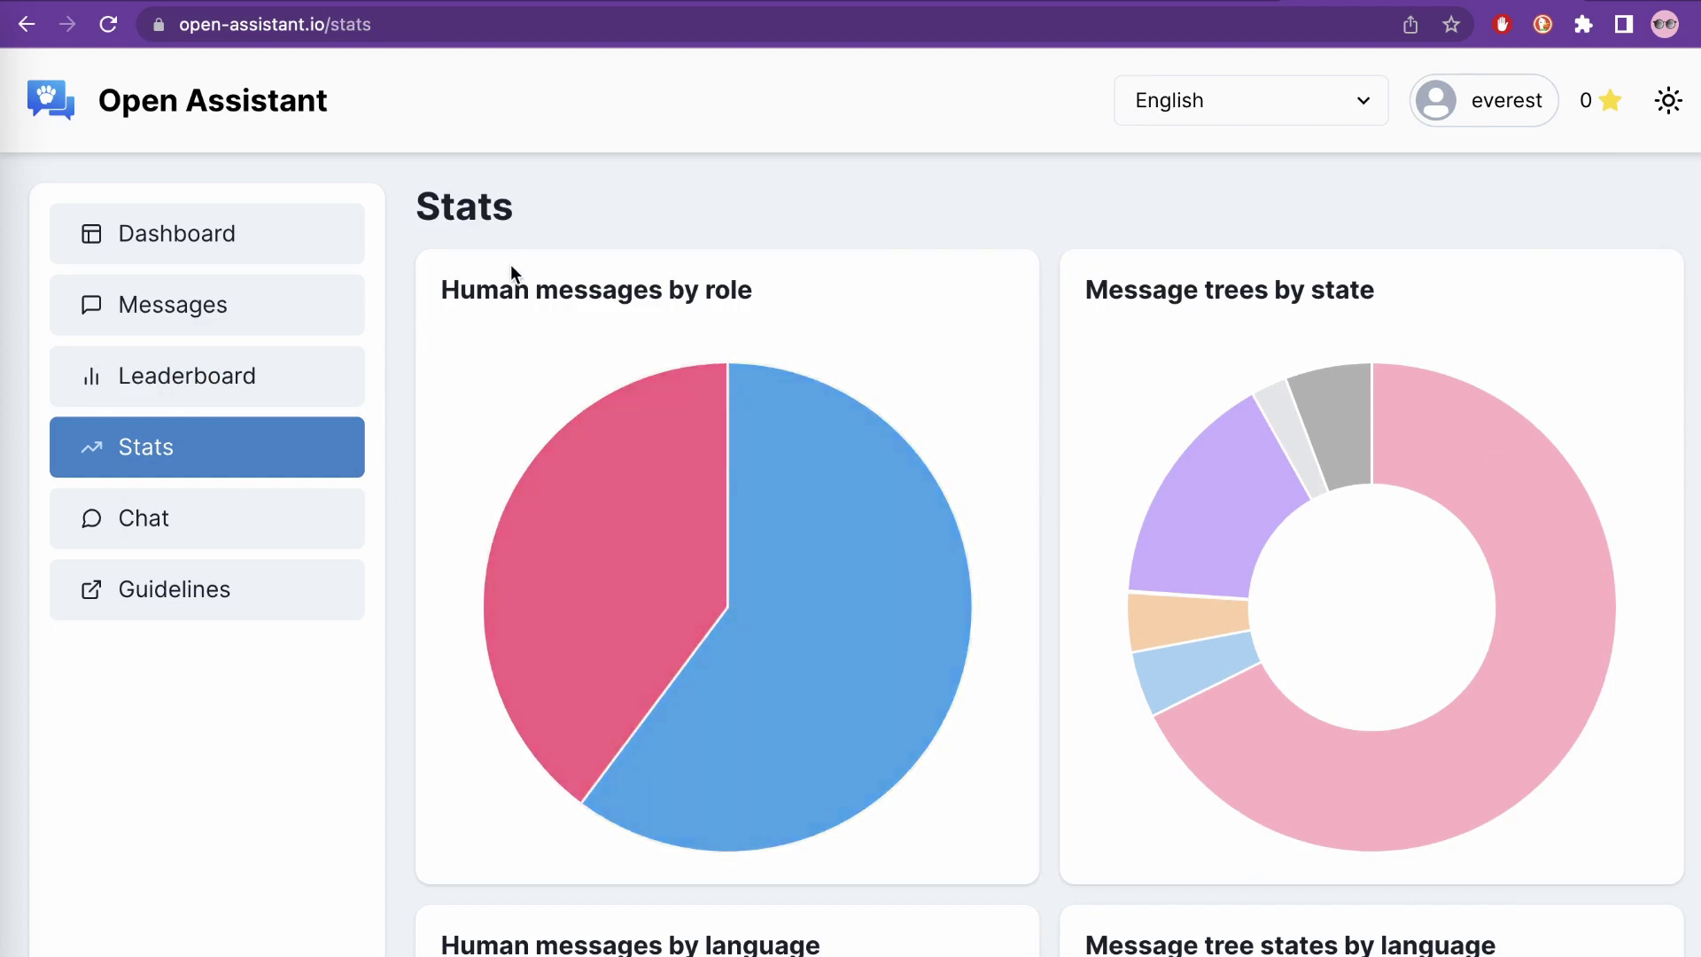
pyautogui.scroll(-6, 511, 263)
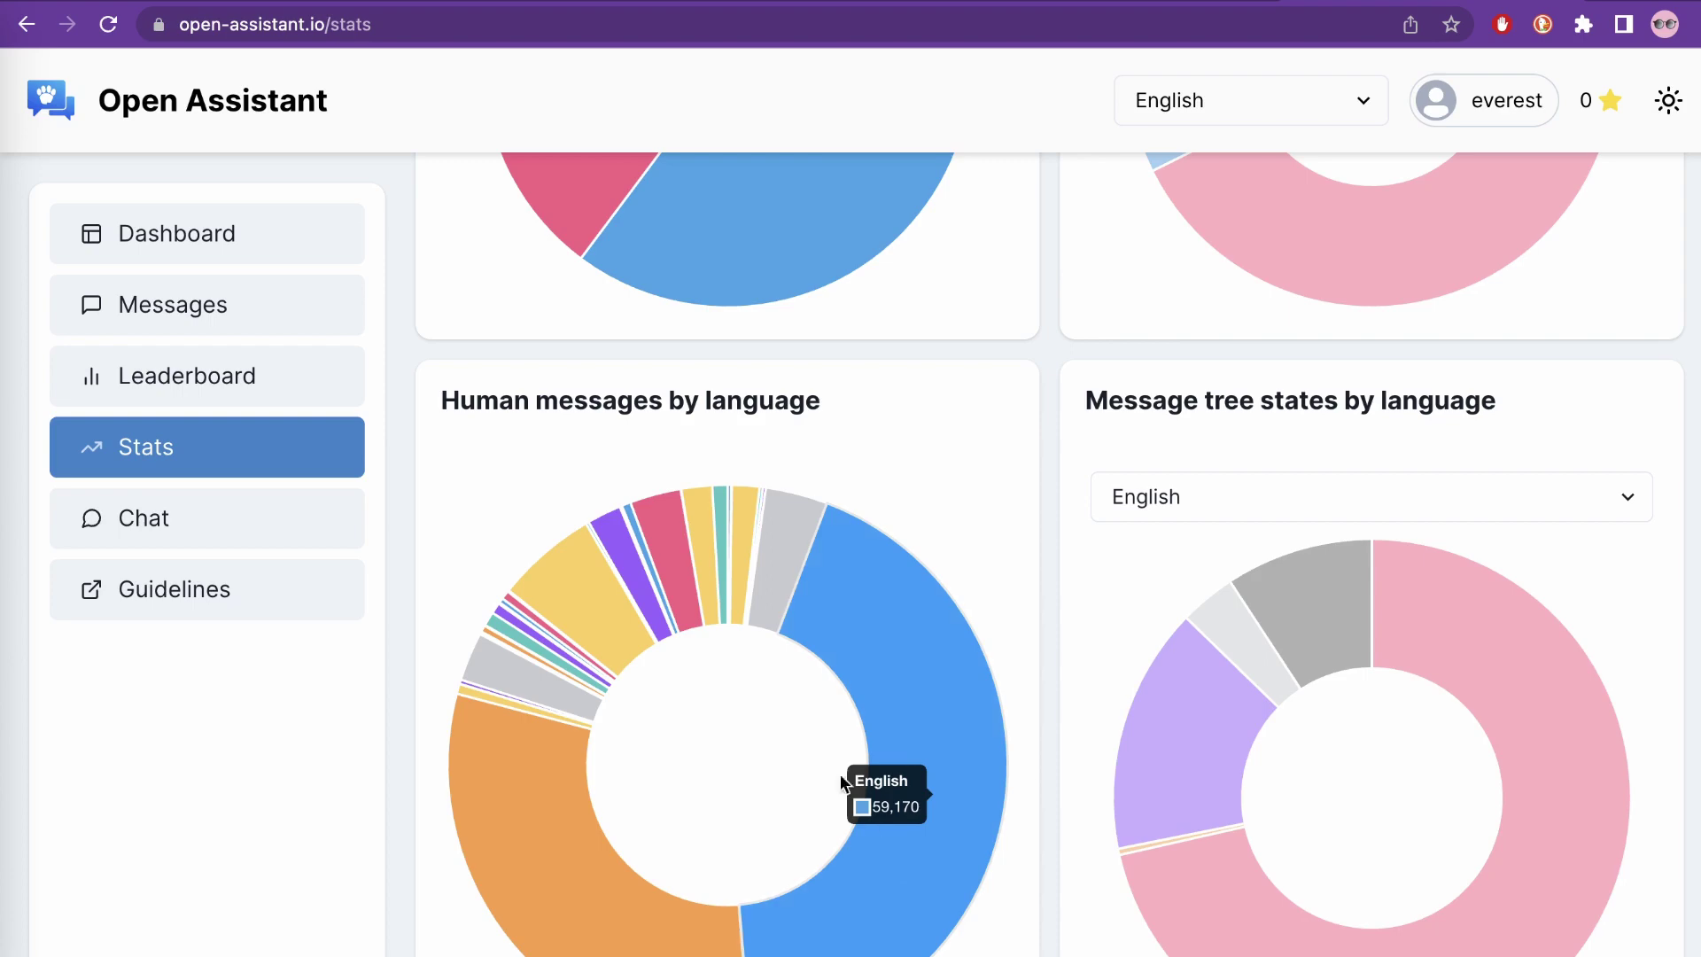
pyautogui.scroll(-7, 1134, 691)
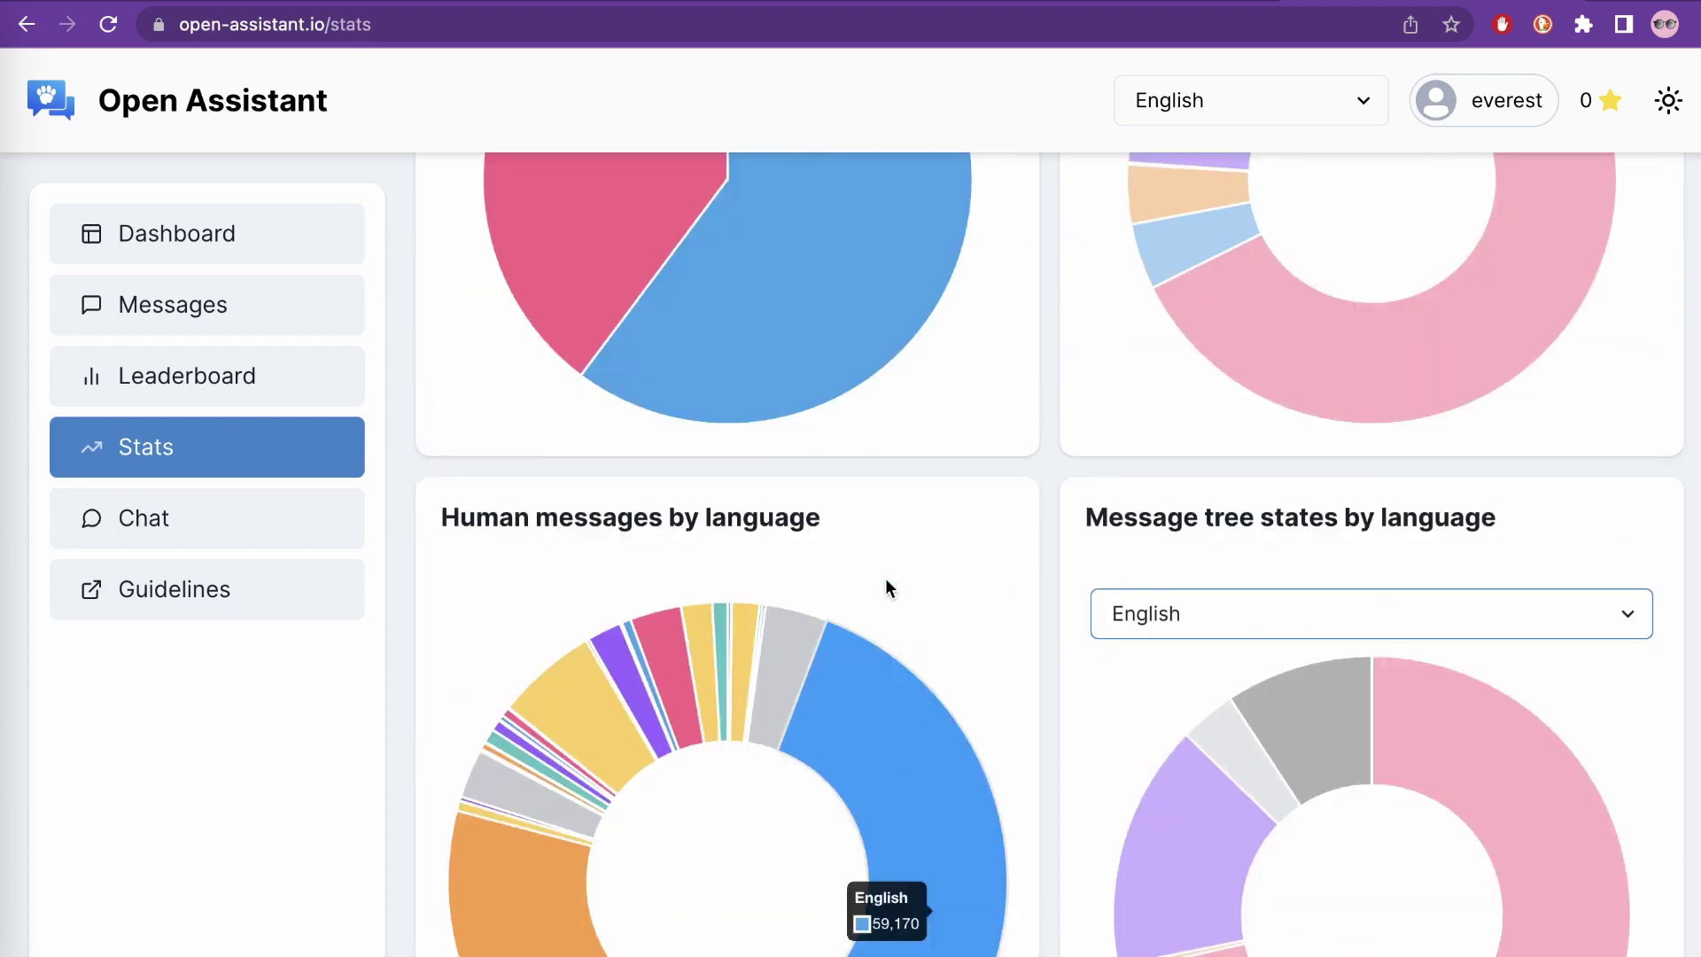
pyautogui.scroll(3, 1113, 630)
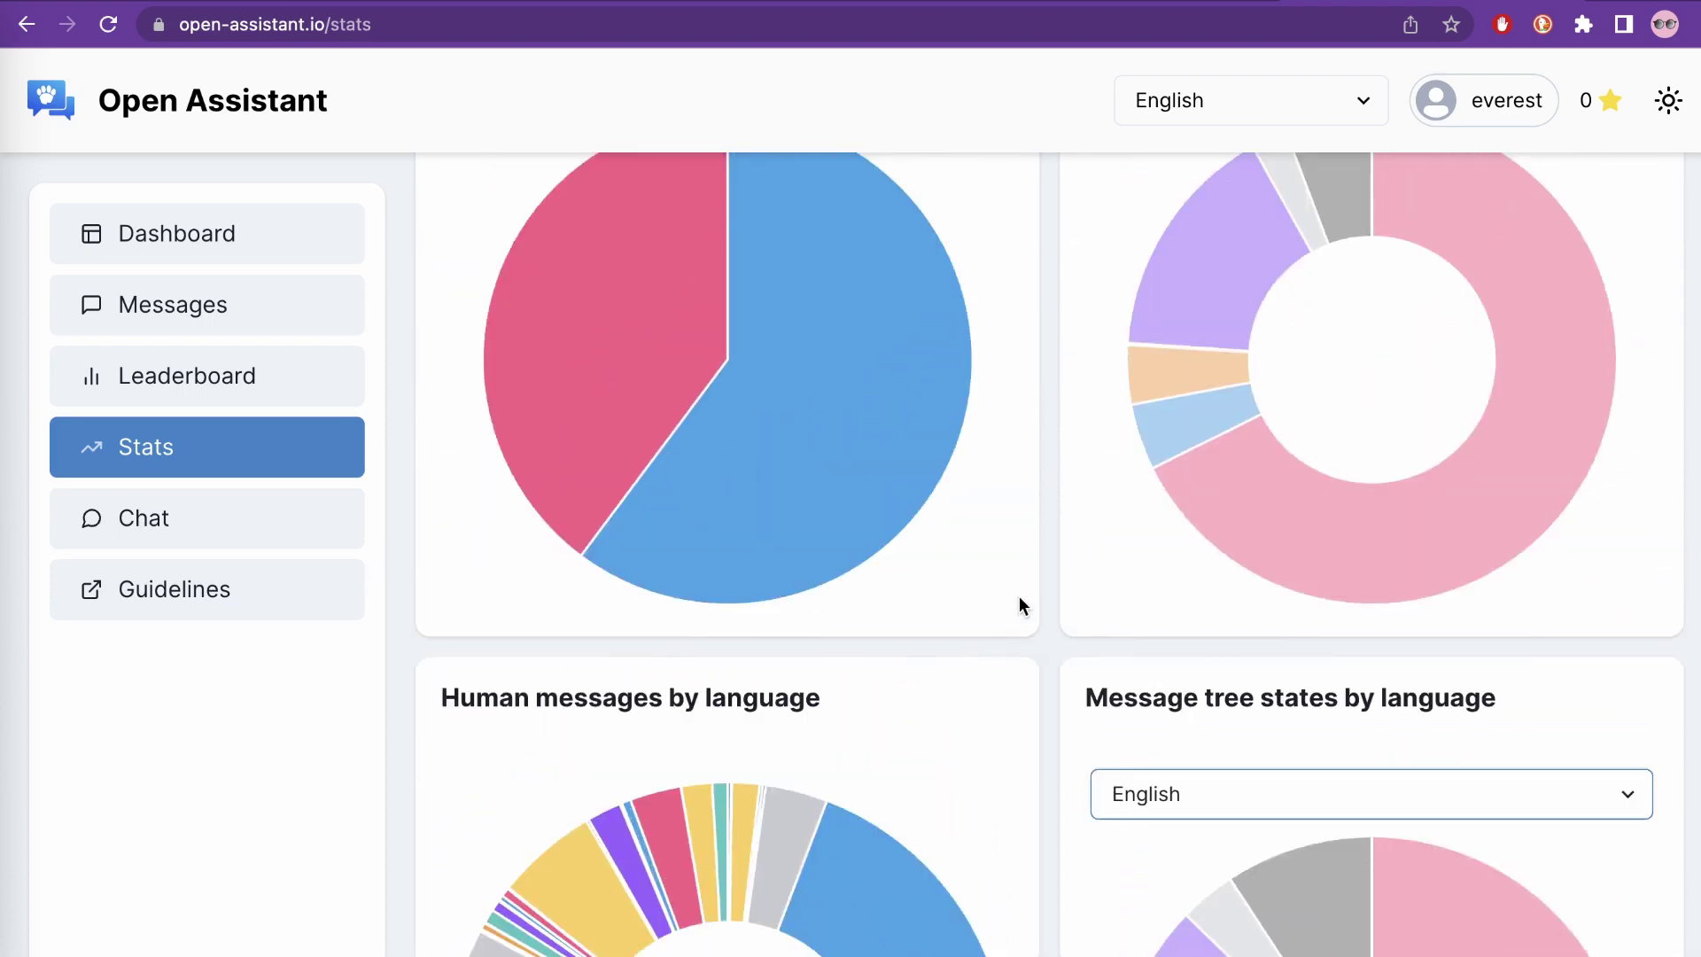
pyautogui.scroll(2, 1028, 576)
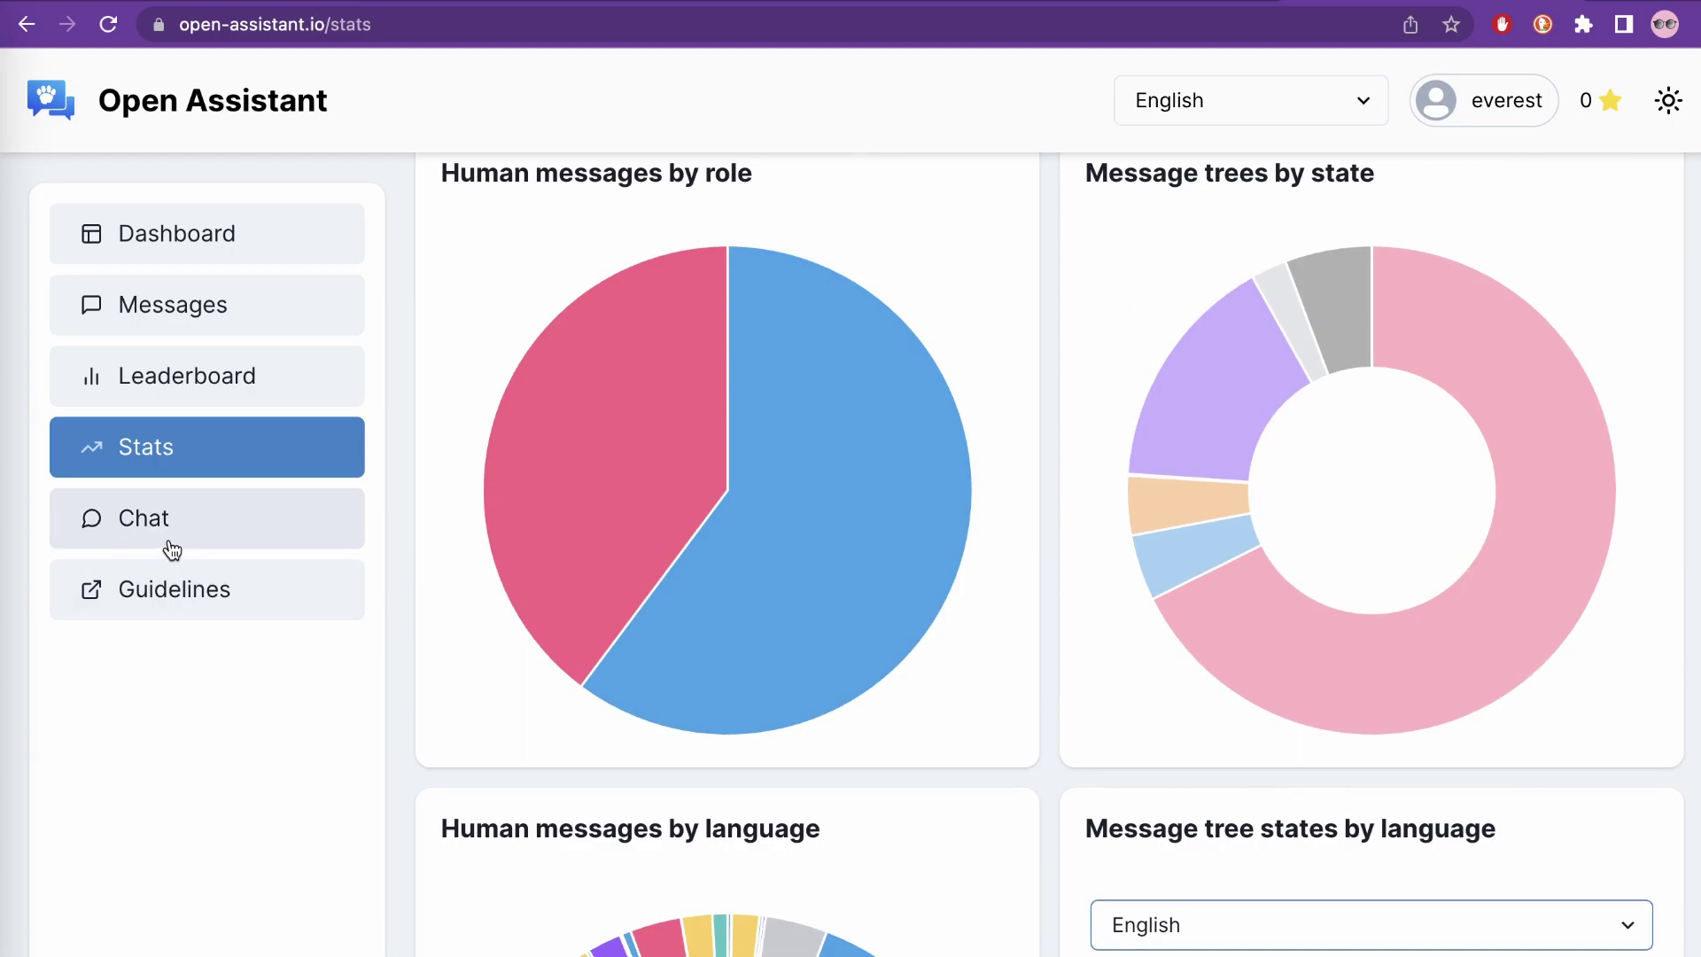
# Read the Guidelines document, especially the do and don't rules for providing an assistant reply
pyautogui.click(171, 592)
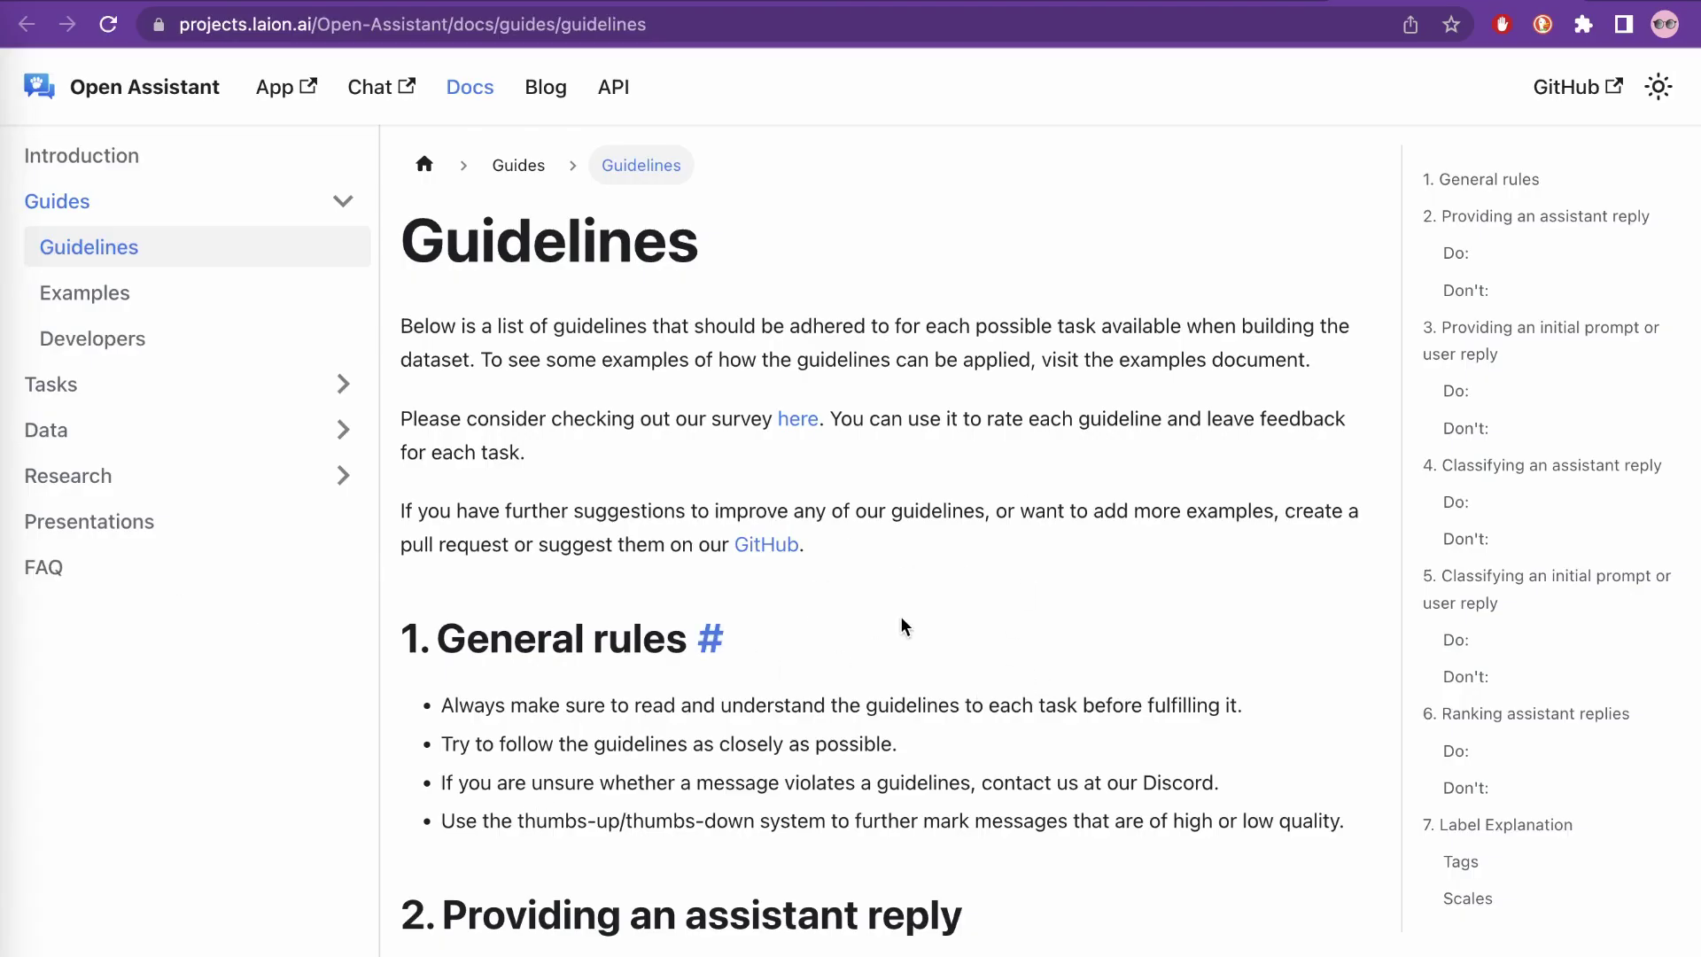
pyautogui.scroll(-3, 900, 615)
pyautogui.scroll(-15, 901, 619)
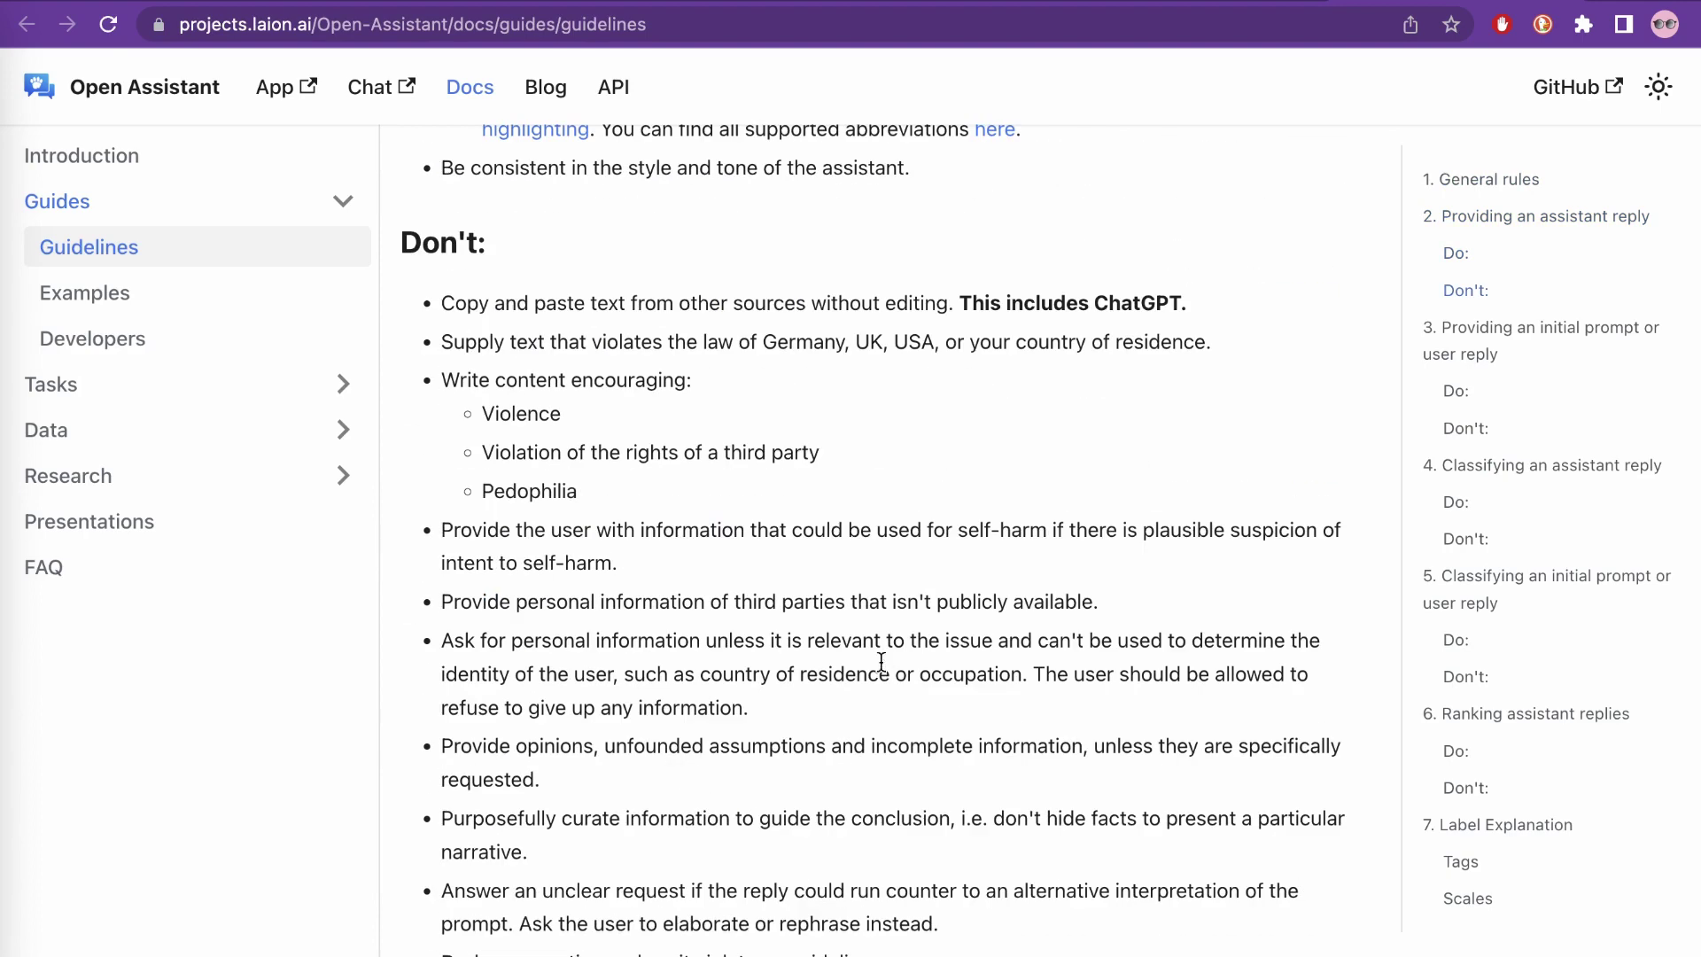
pyautogui.scroll(10, 885, 596)
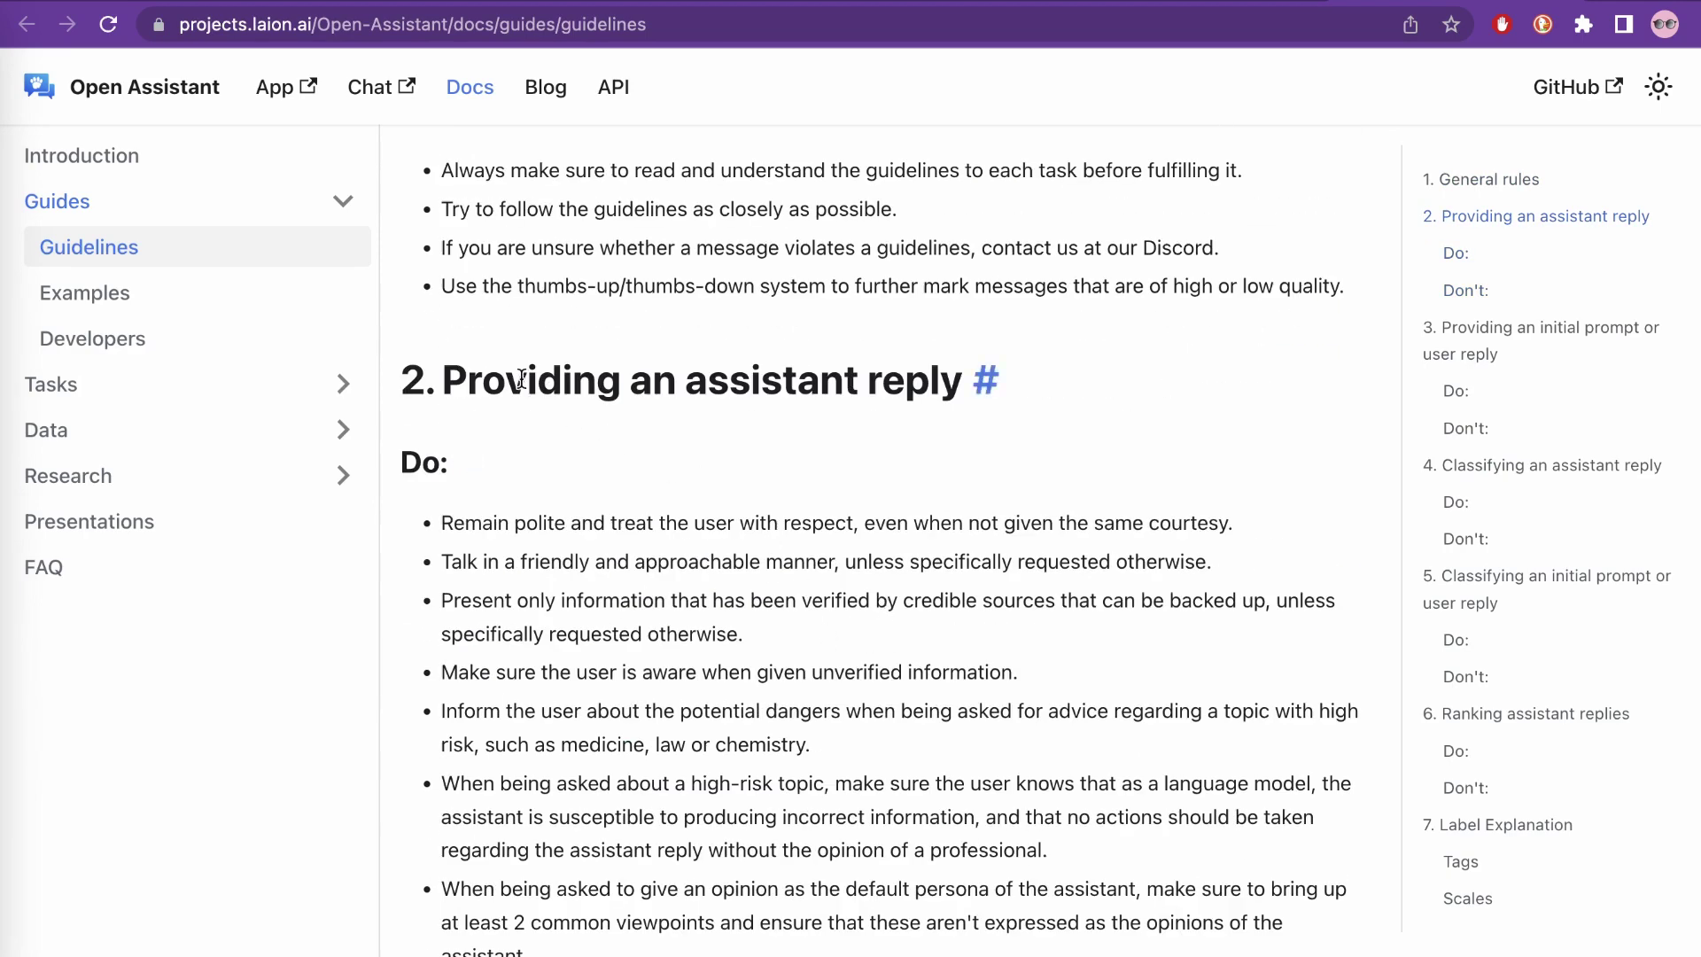
pyautogui.moveTo(443, 381); pyautogui.dragTo(980, 380)
pyautogui.scroll(-10, 393, 460)
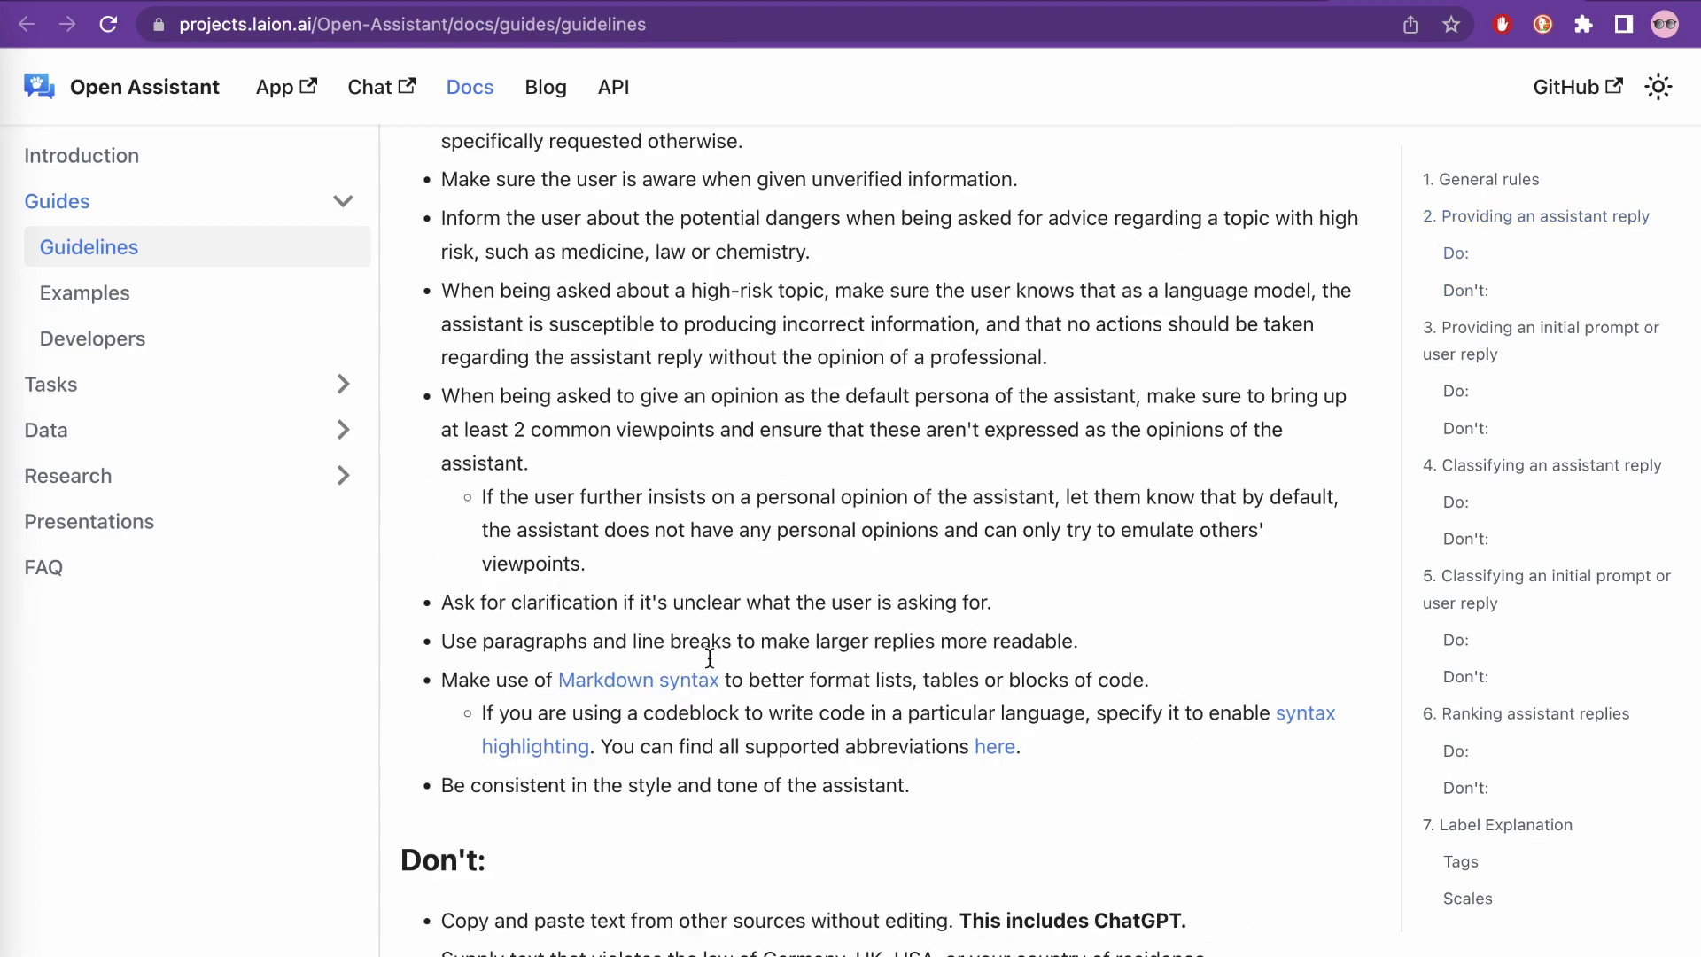
pyautogui.scroll(-5, 505, 487)
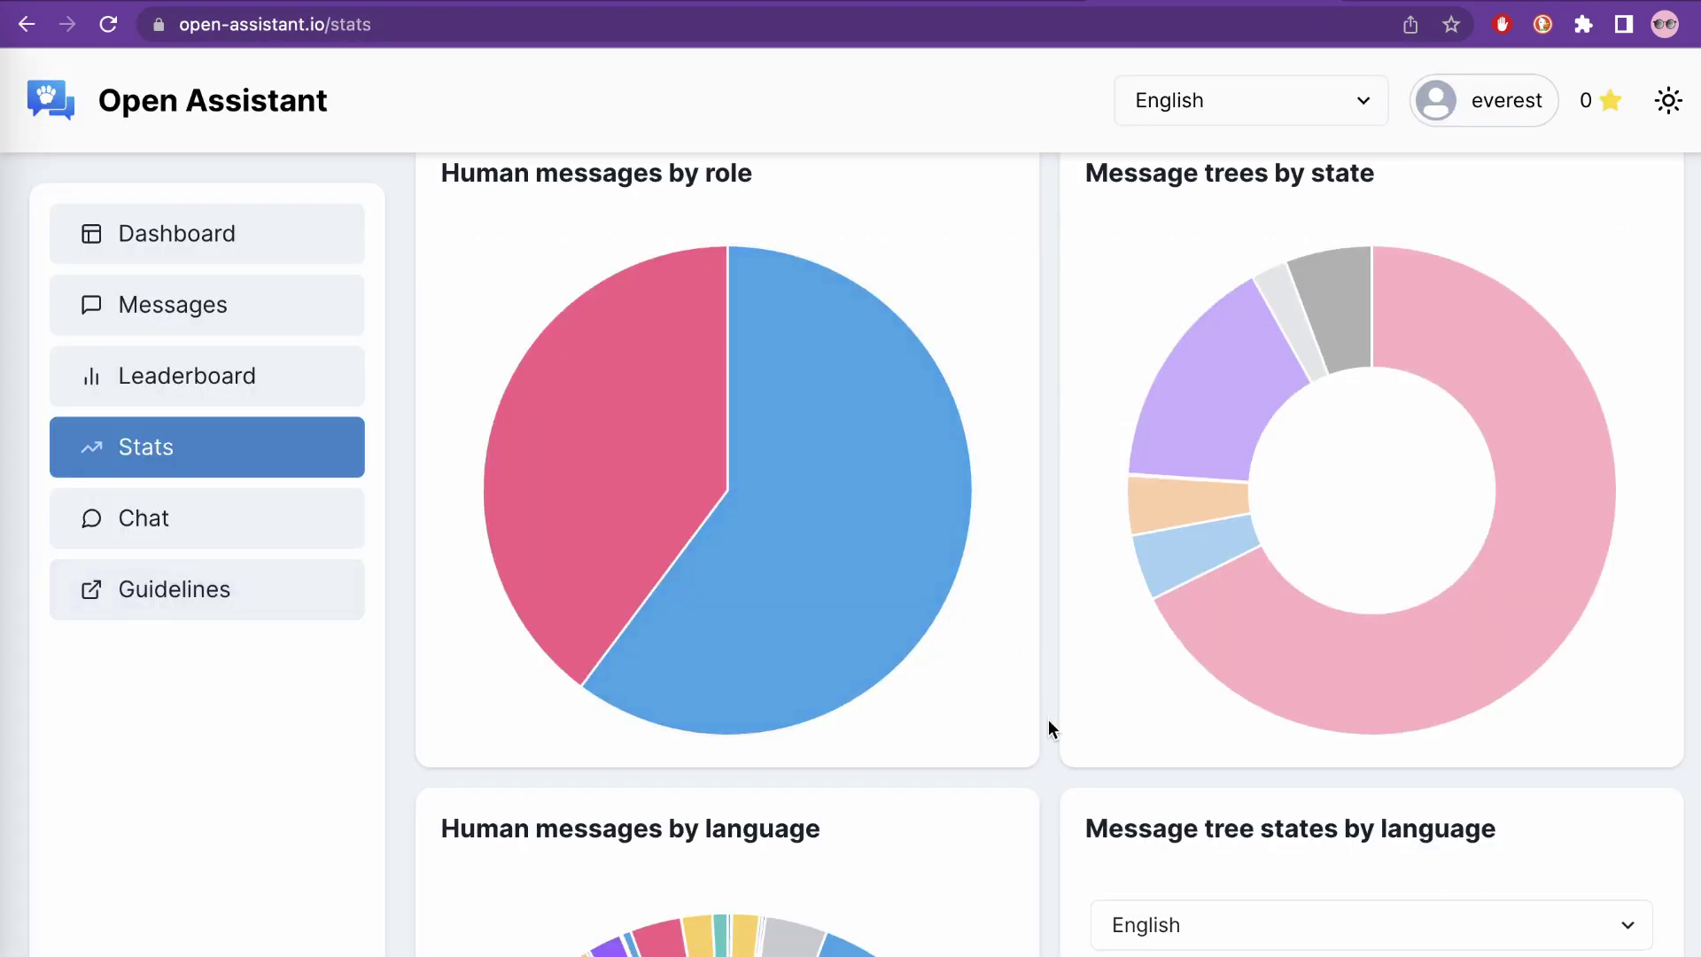
# Start a Classify Assistant Reply task from the dashboard and read its instructions
pyautogui.click(169, 253)
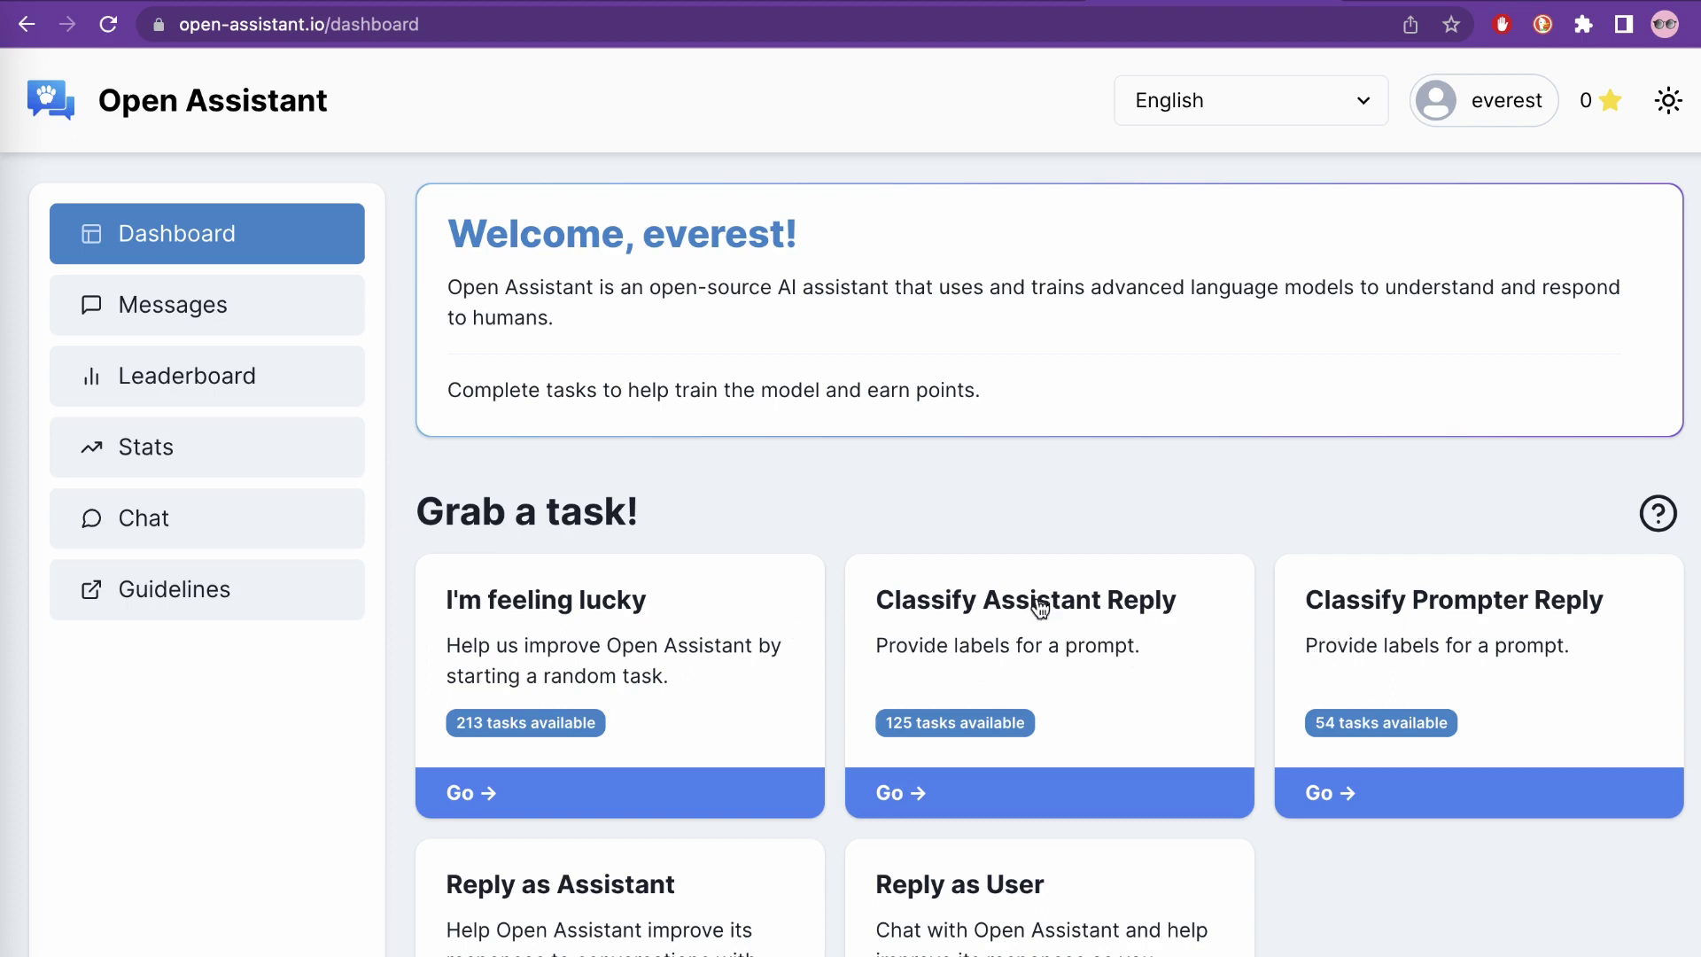
pyautogui.scroll(-1, 1095, 616)
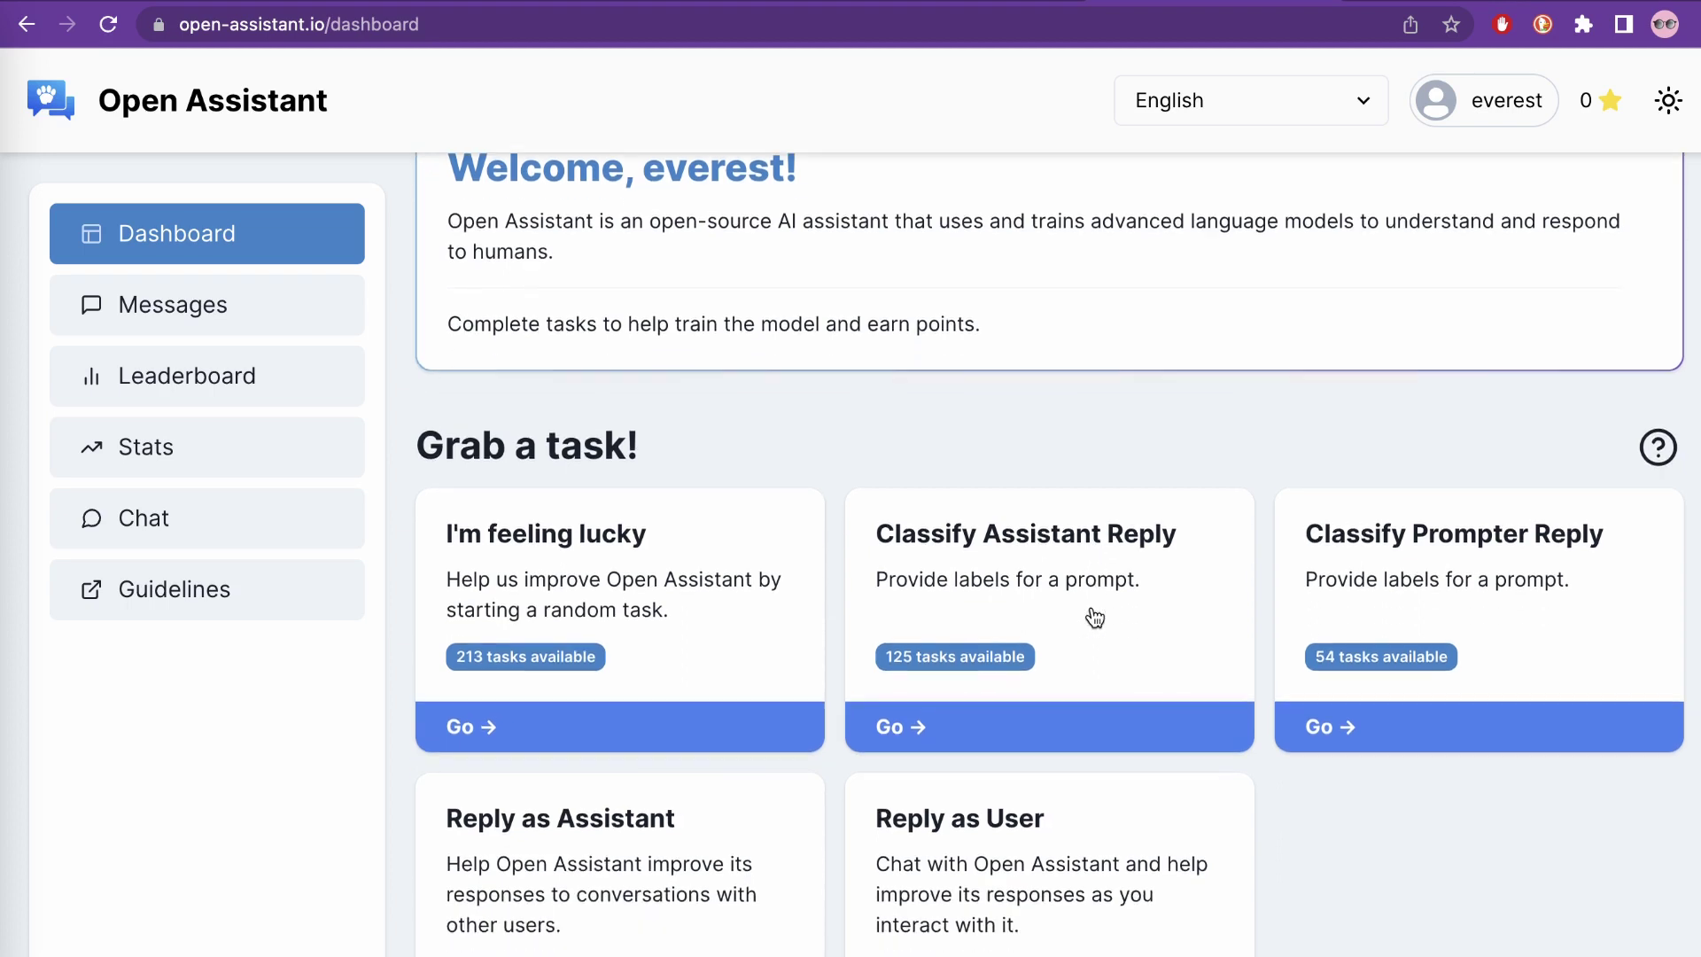
pyautogui.scroll(-1, 554, 828)
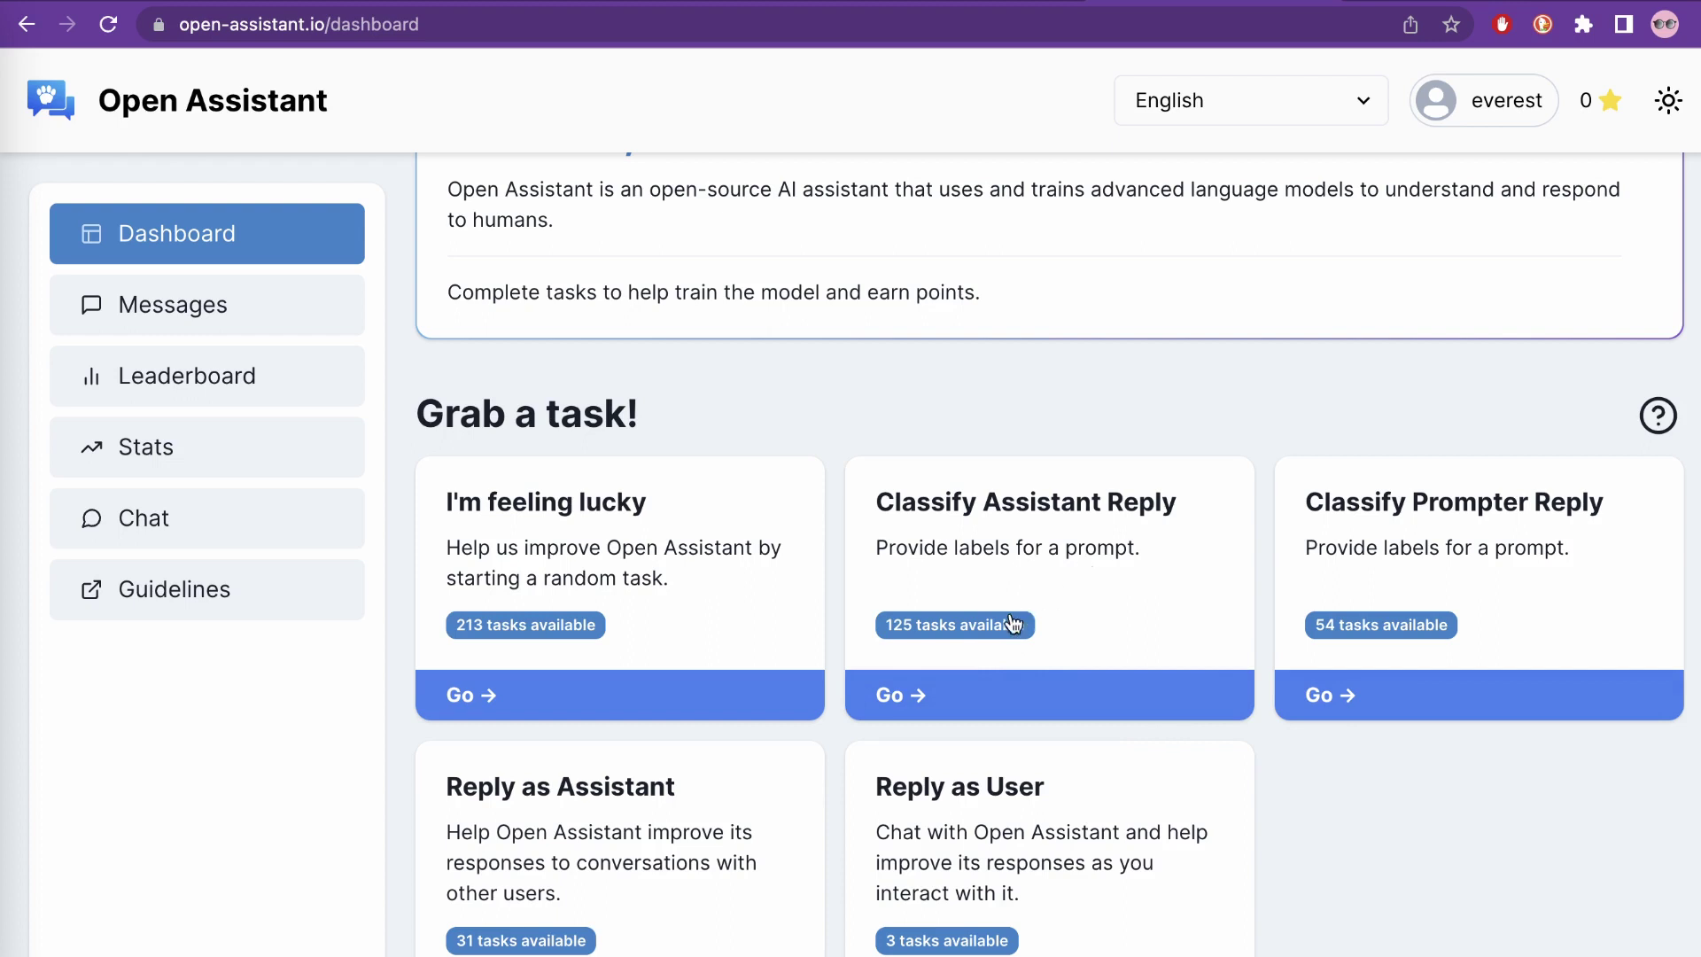
pyautogui.click(946, 632)
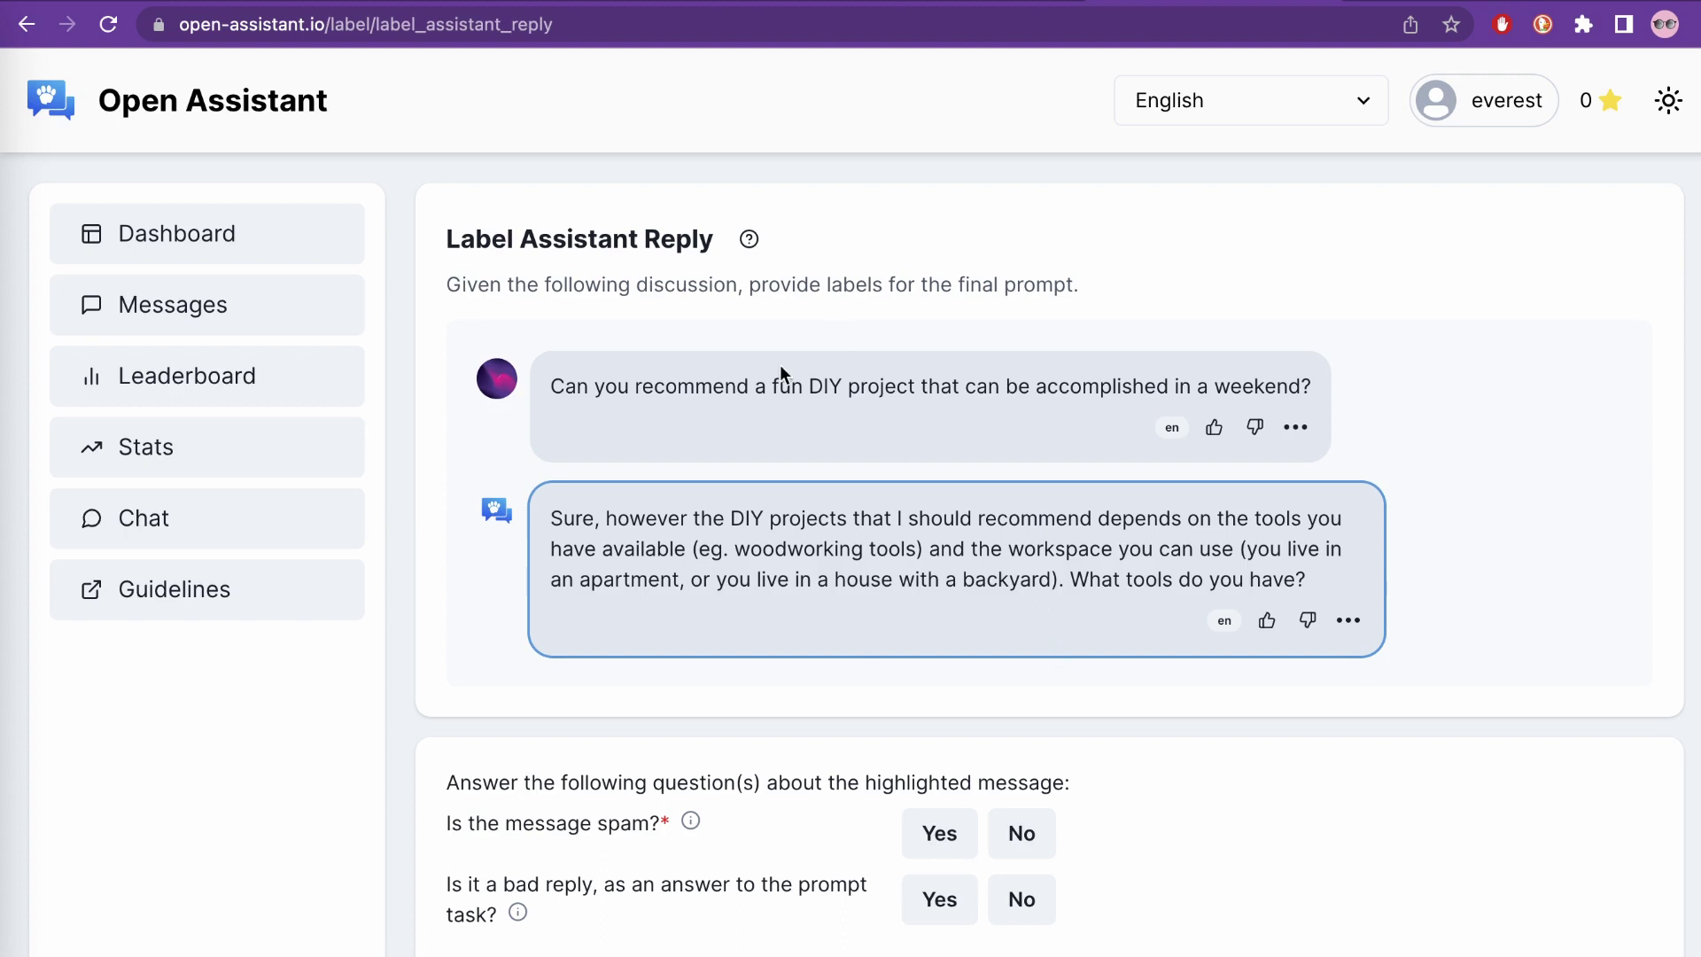
pyautogui.moveTo(459, 238); pyautogui.dragTo(724, 241)
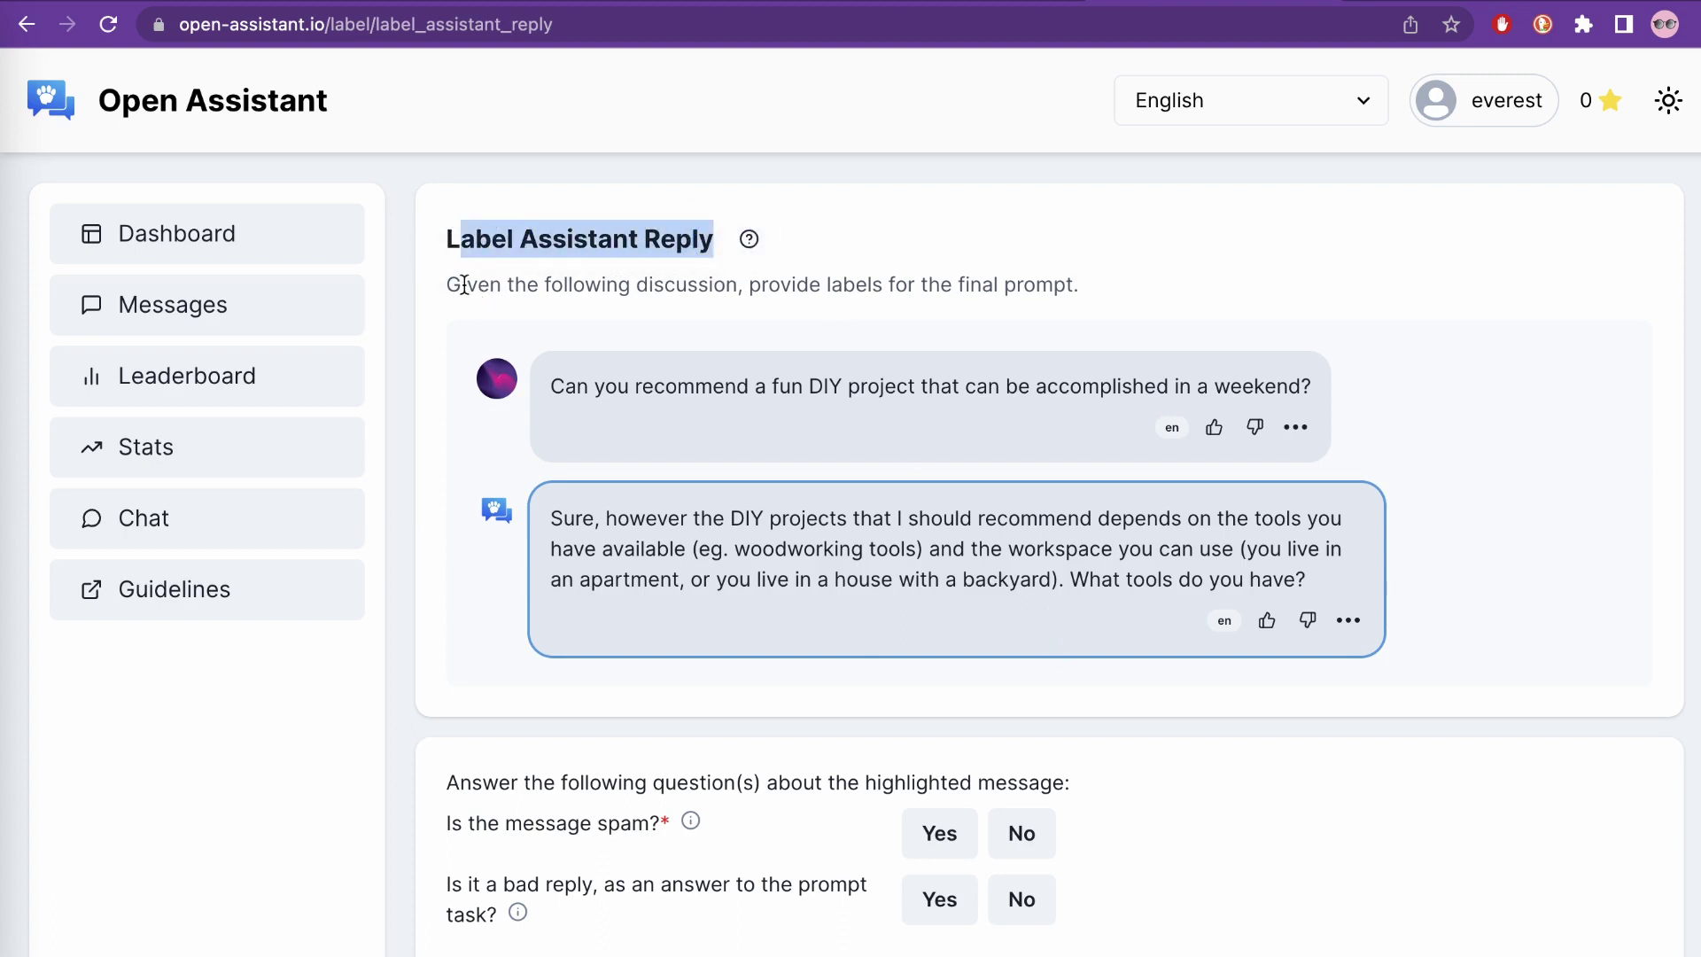
pyautogui.moveTo(459, 284); pyautogui.dragTo(1086, 297)
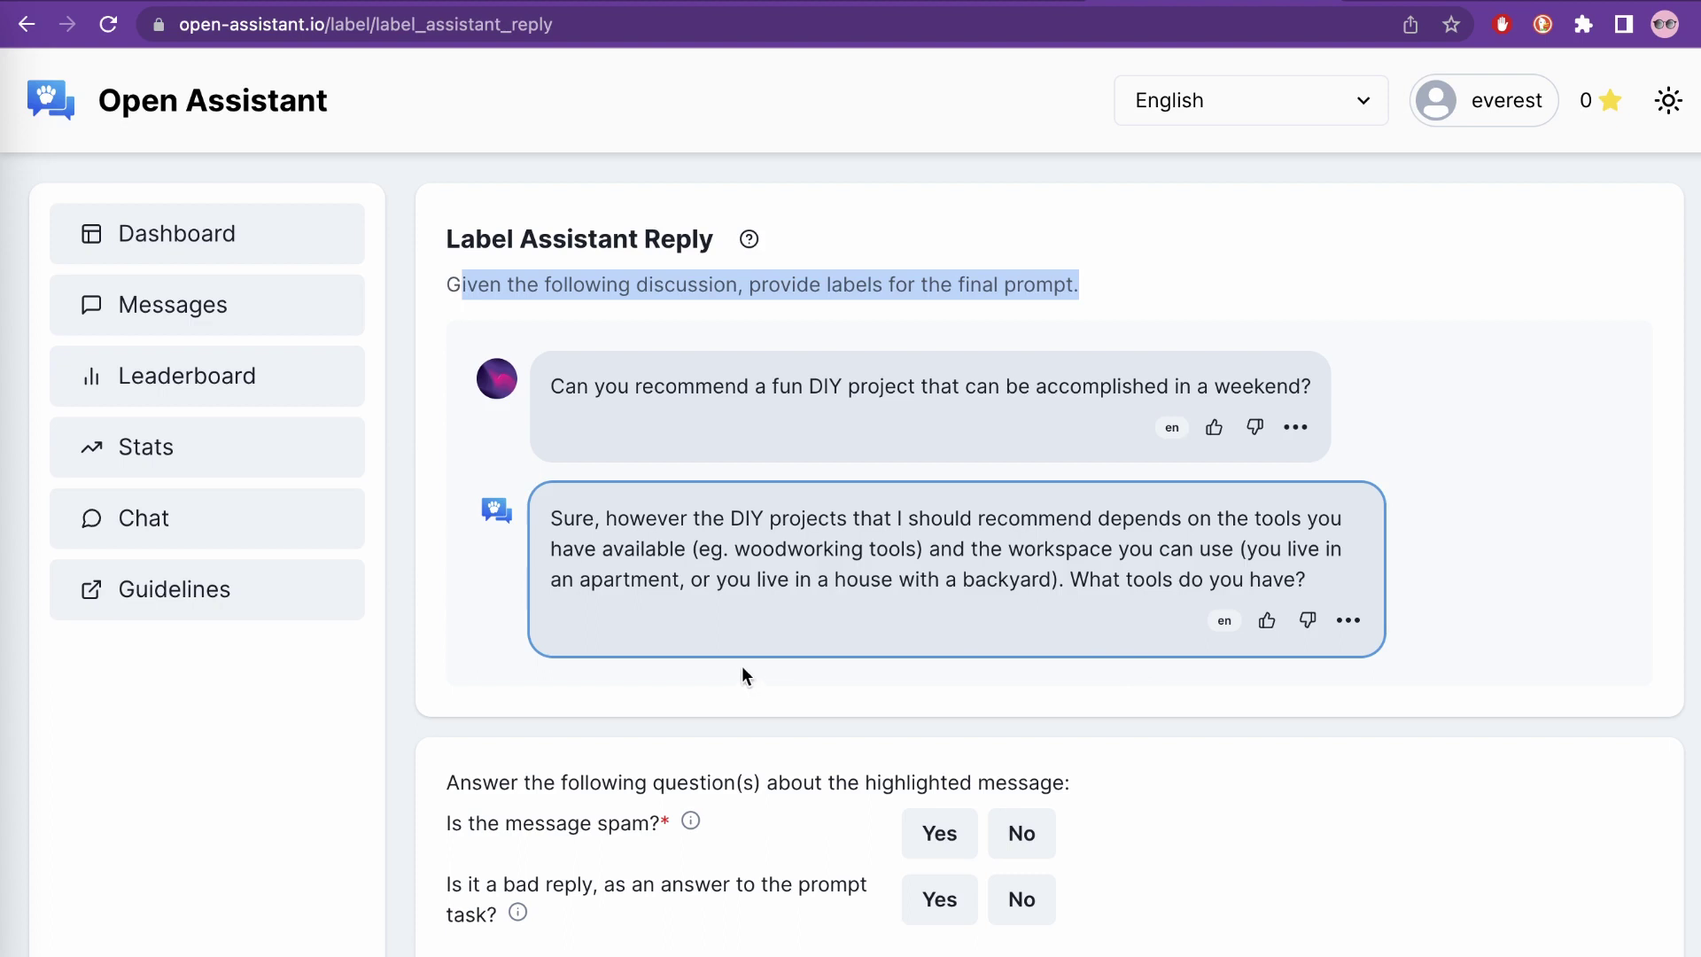
# Answer No to both whether the highlighted message is spam and whether it is a bad reply to the prompt
pyautogui.scroll(-2, 732, 457)
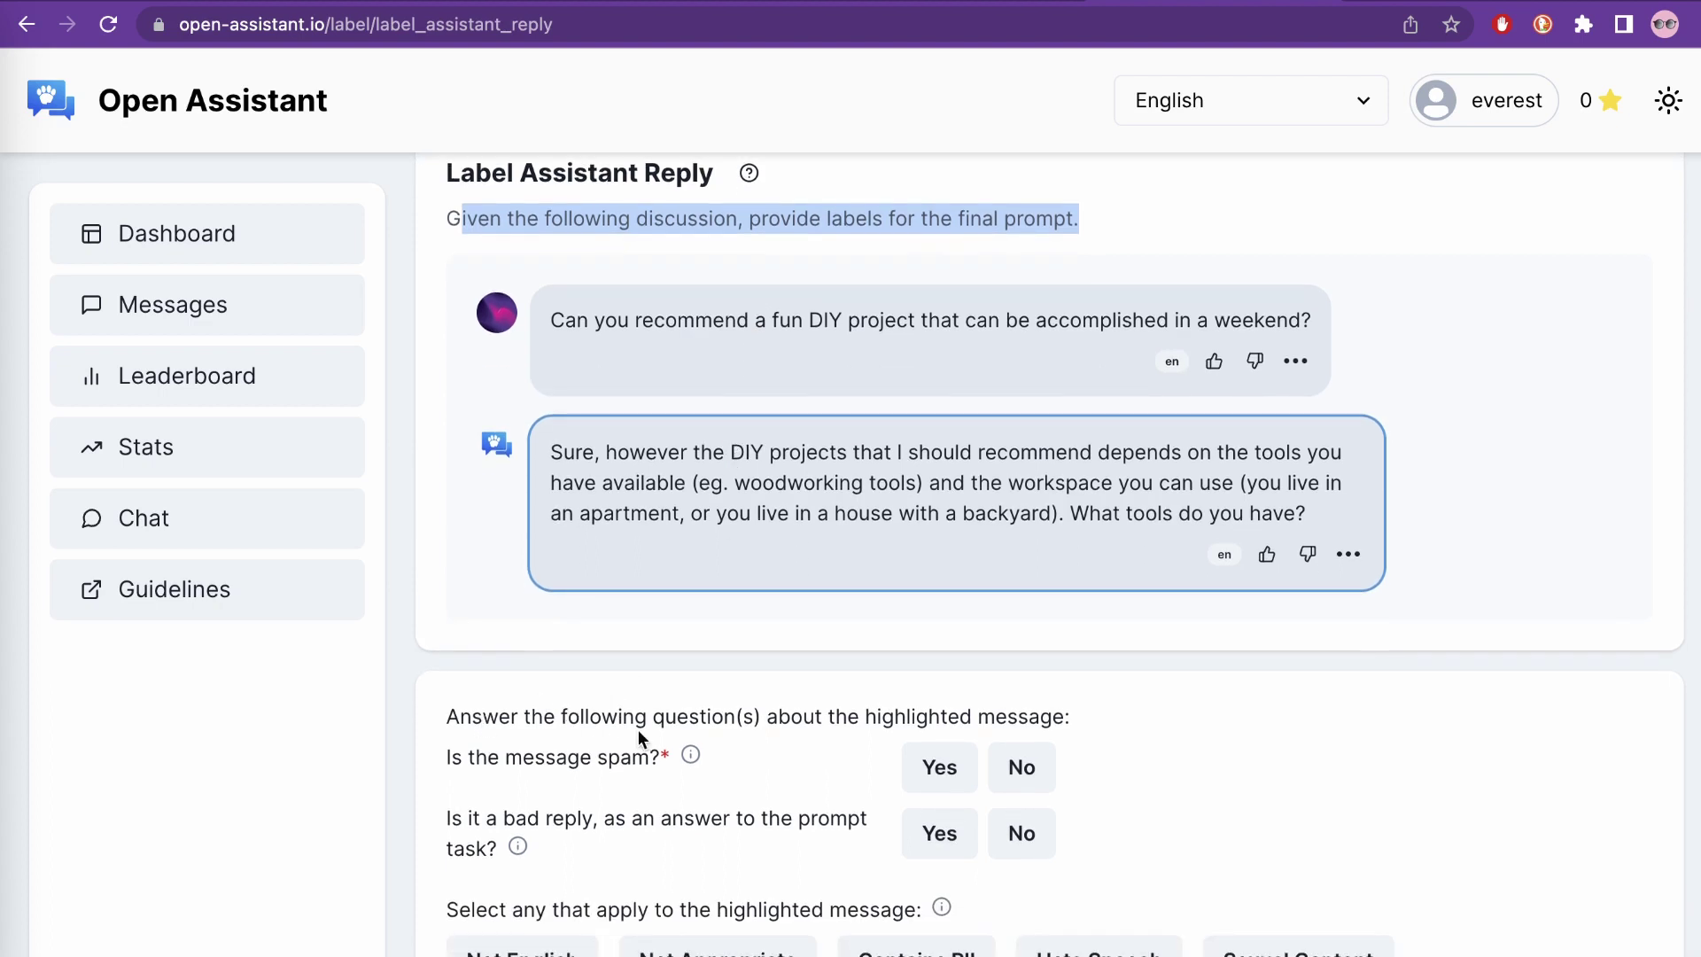
pyautogui.scroll(-1, 858, 729)
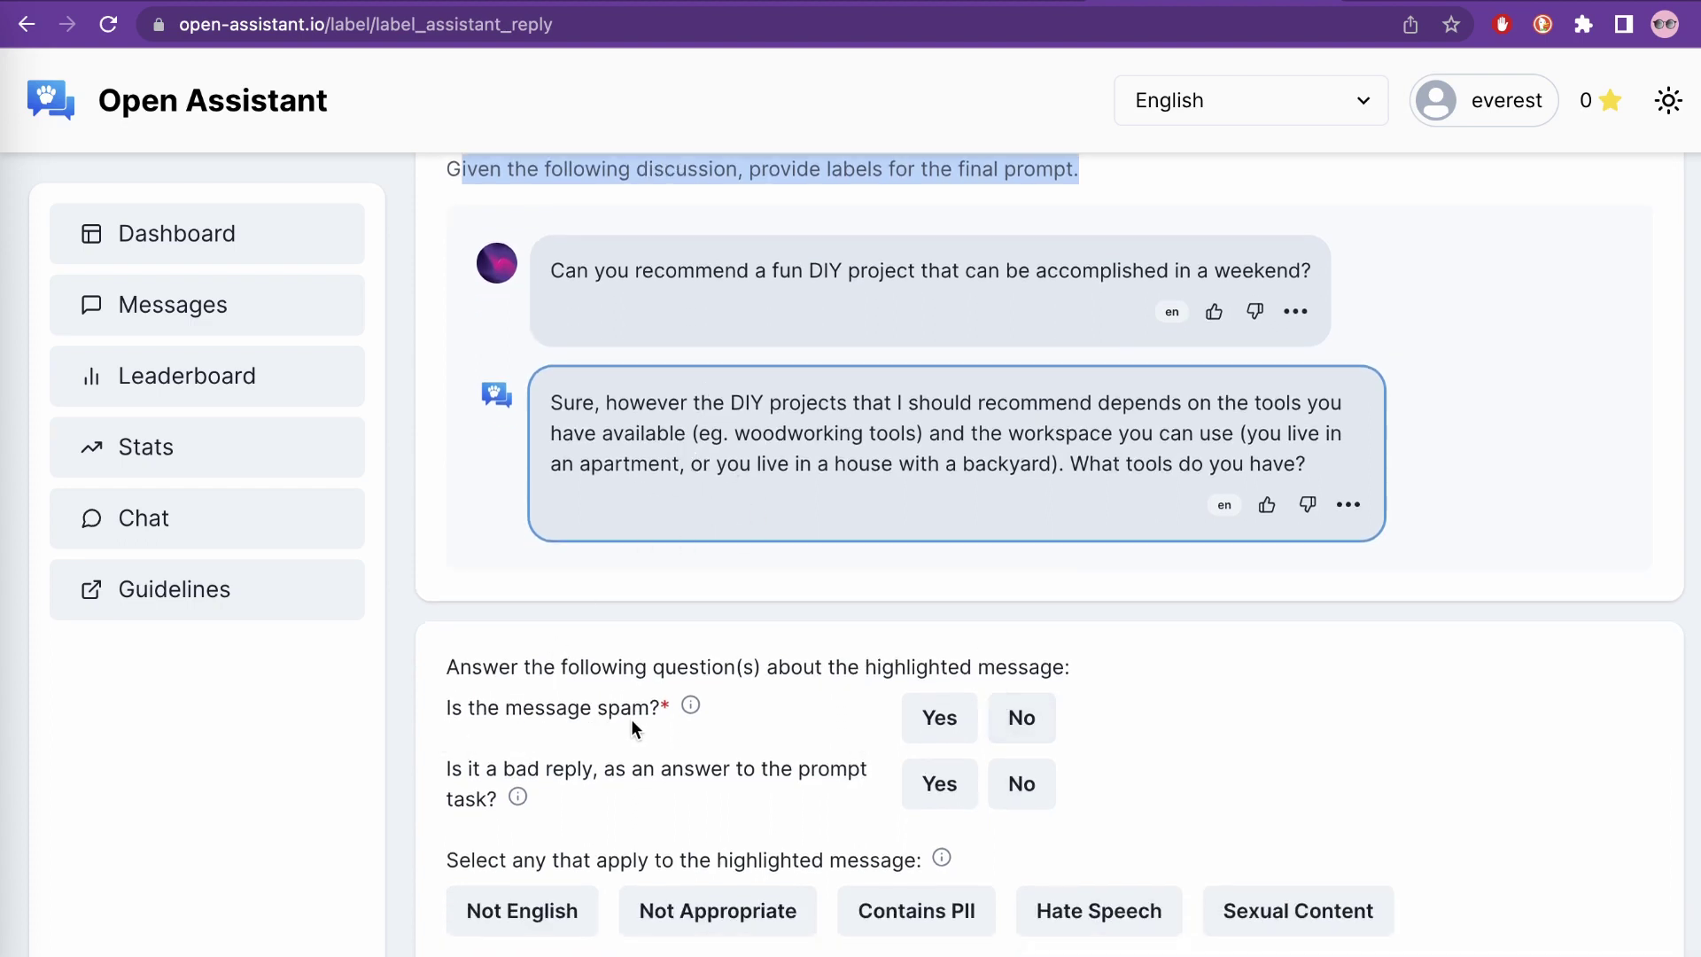
pyautogui.click(1026, 729)
pyautogui.scroll(-1, 1210, 741)
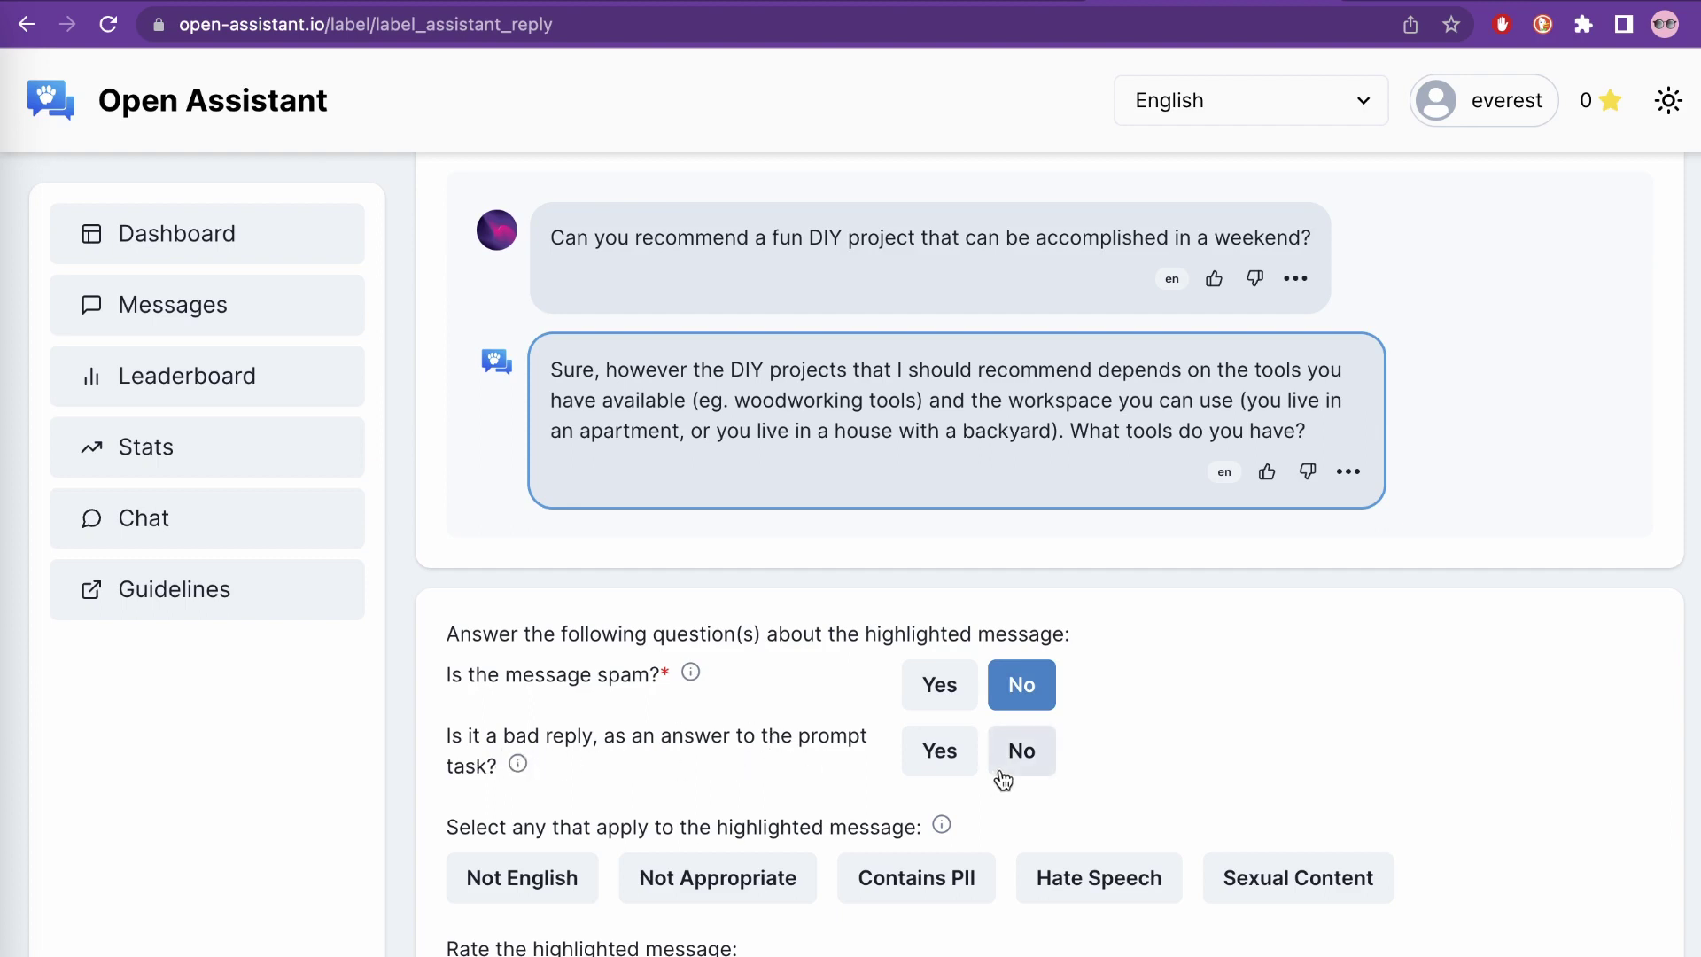
pyautogui.click(1021, 754)
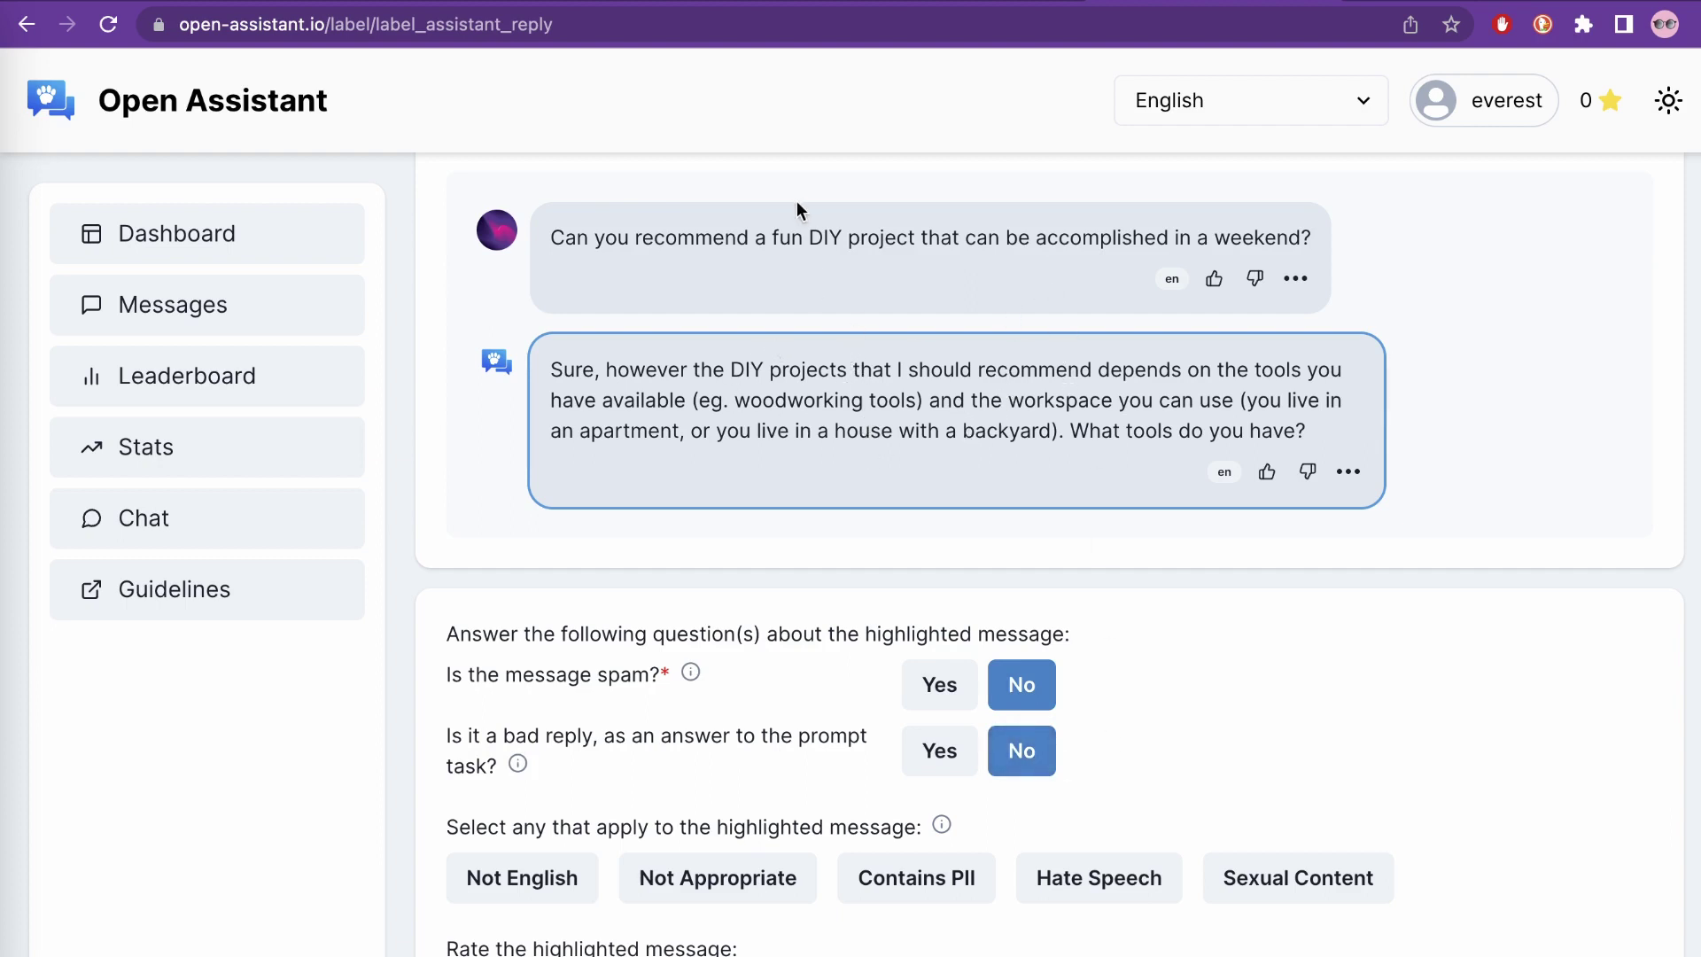
# Rate the reply on the five-point scales: quality 4, helpful 5, creative 4, humorous 4, polite 5 and harmless 5
pyautogui.scroll(-2, 673, 731)
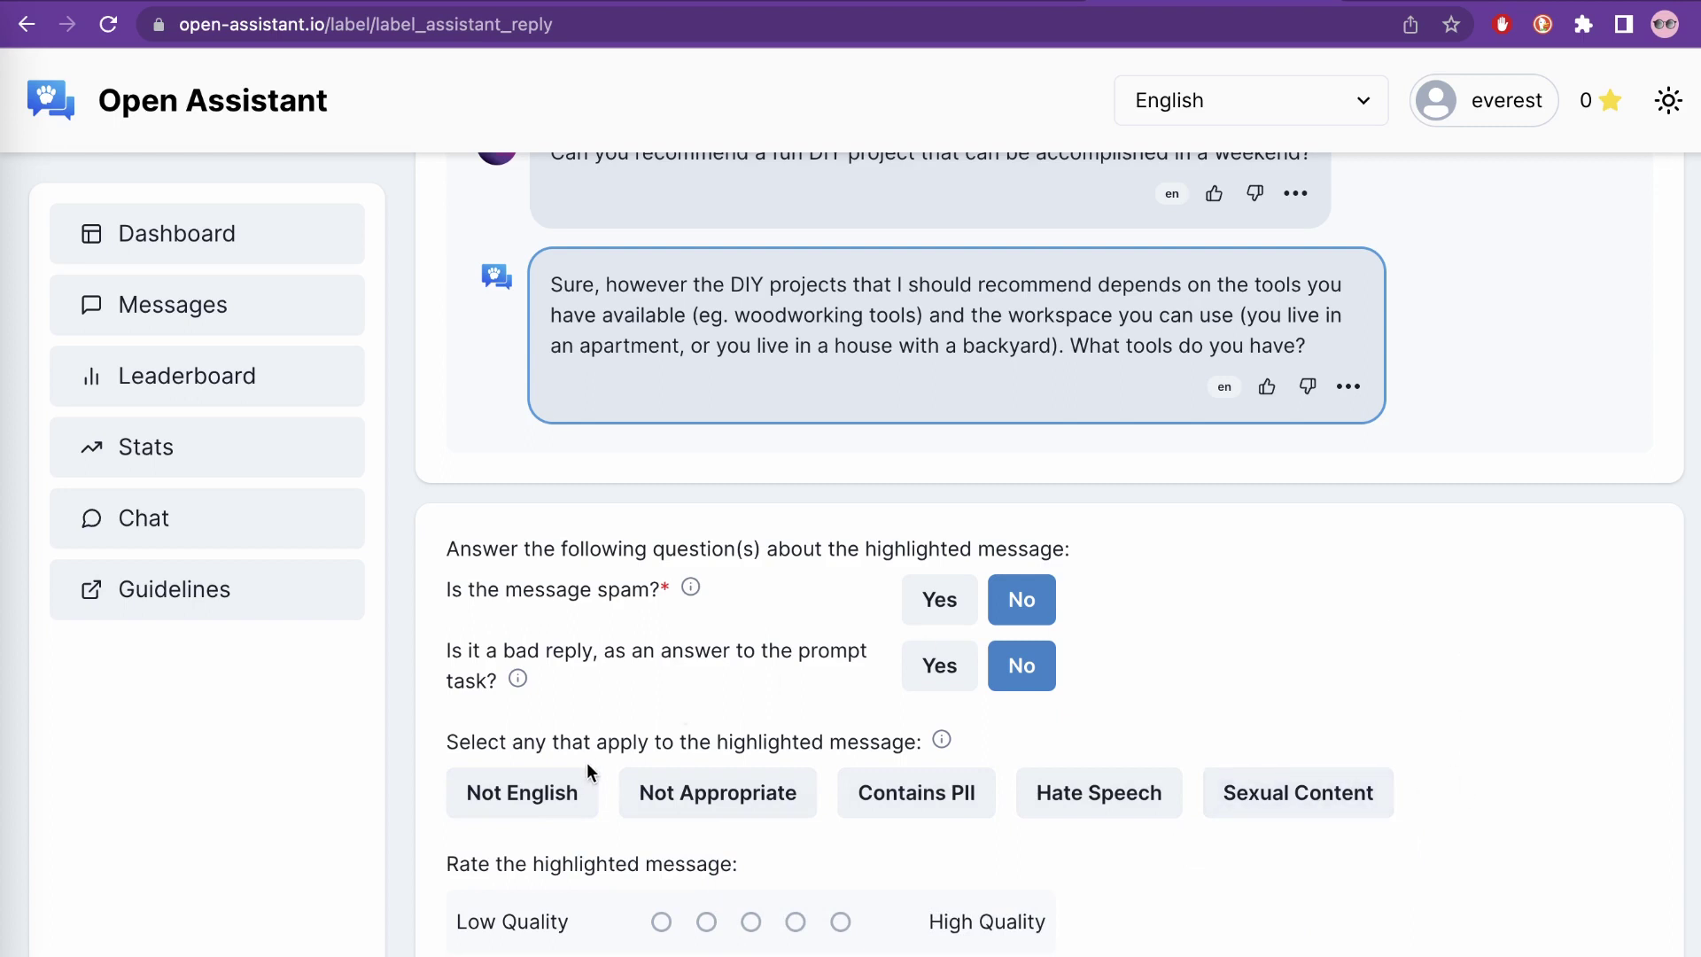
pyautogui.scroll(-3, 619, 757)
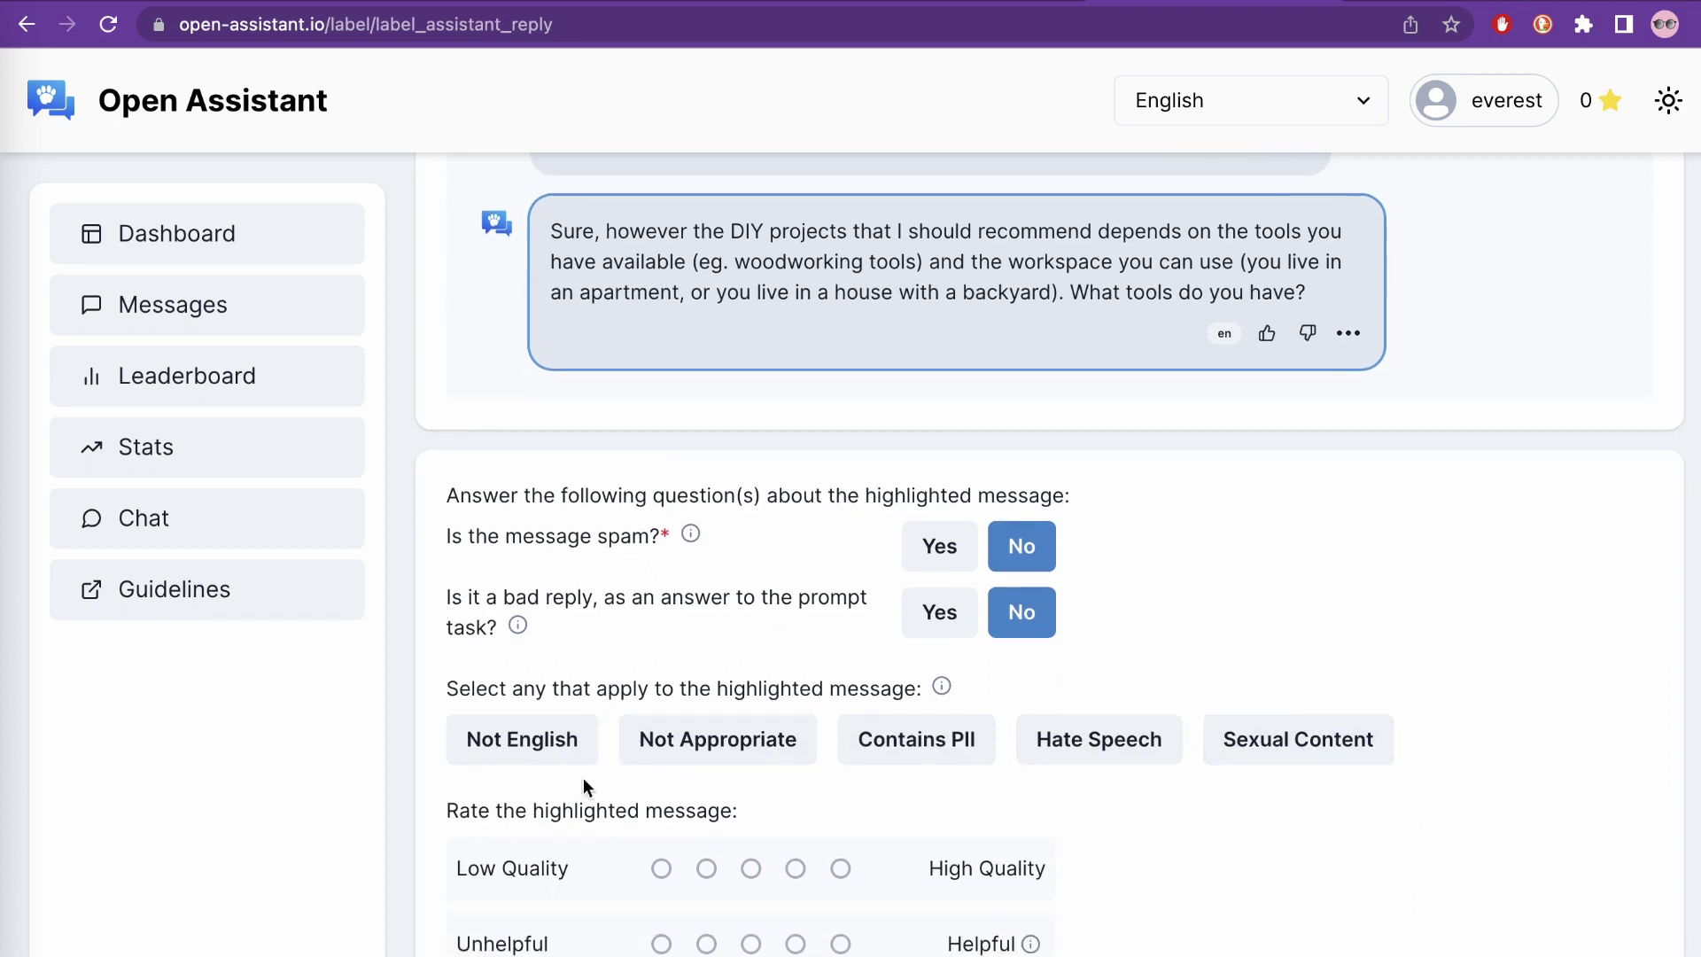
pyautogui.scroll(-2, 508, 783)
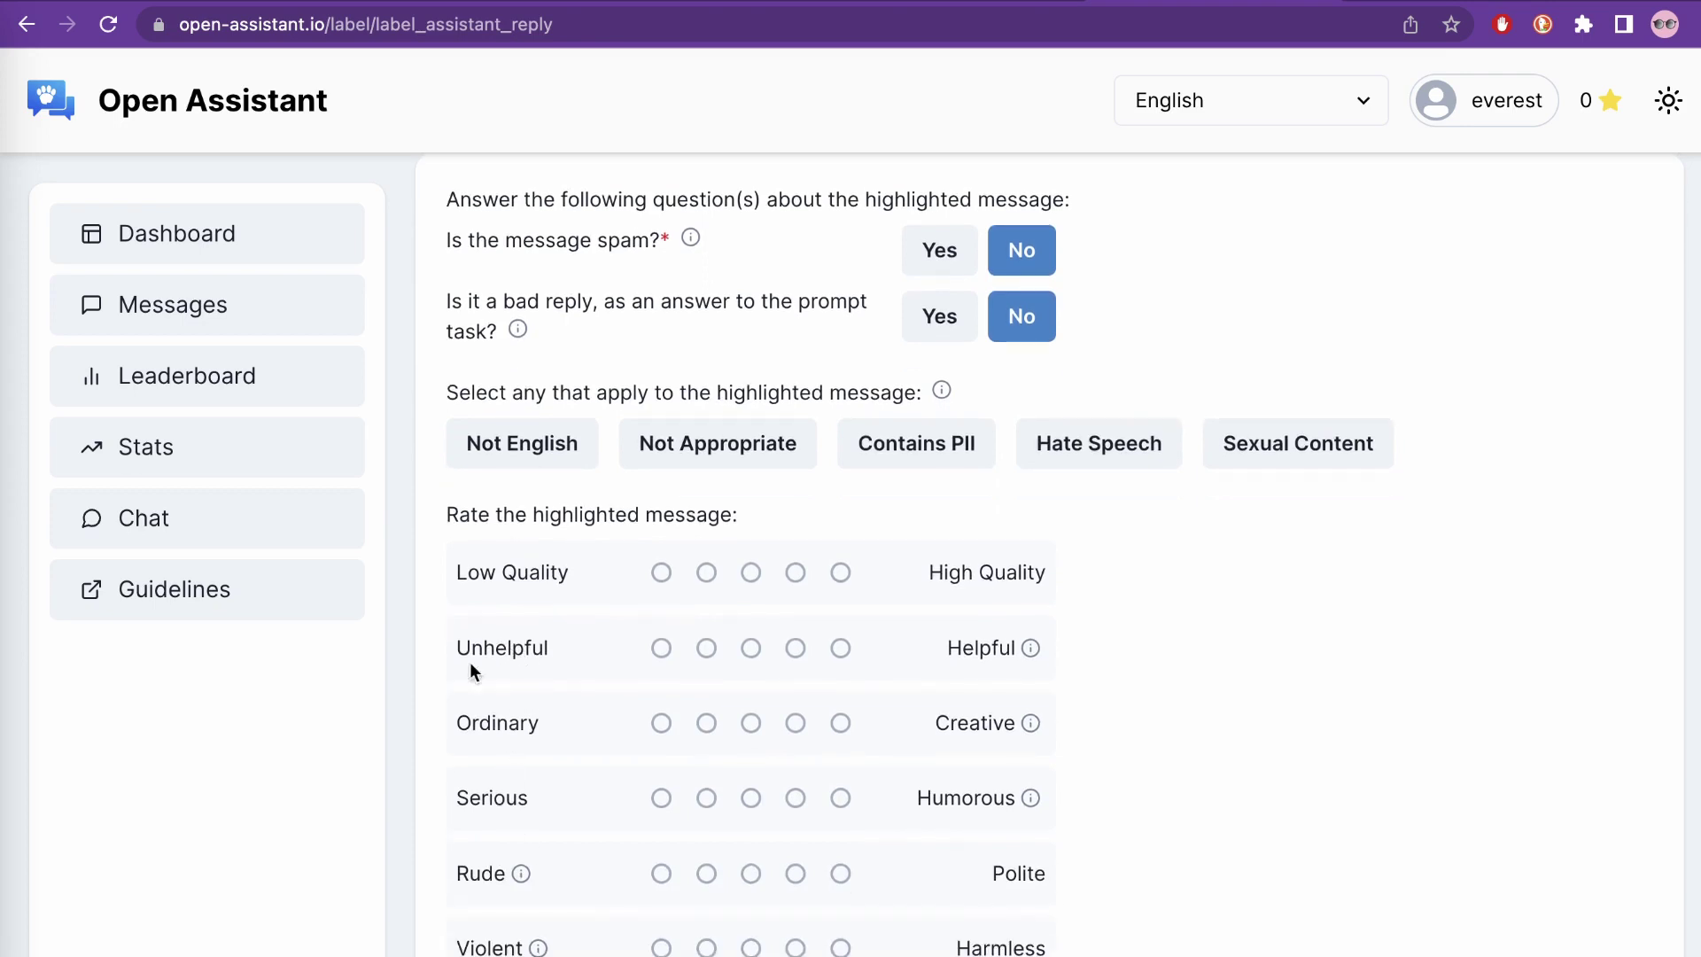
pyautogui.click(796, 573)
pyautogui.click(838, 650)
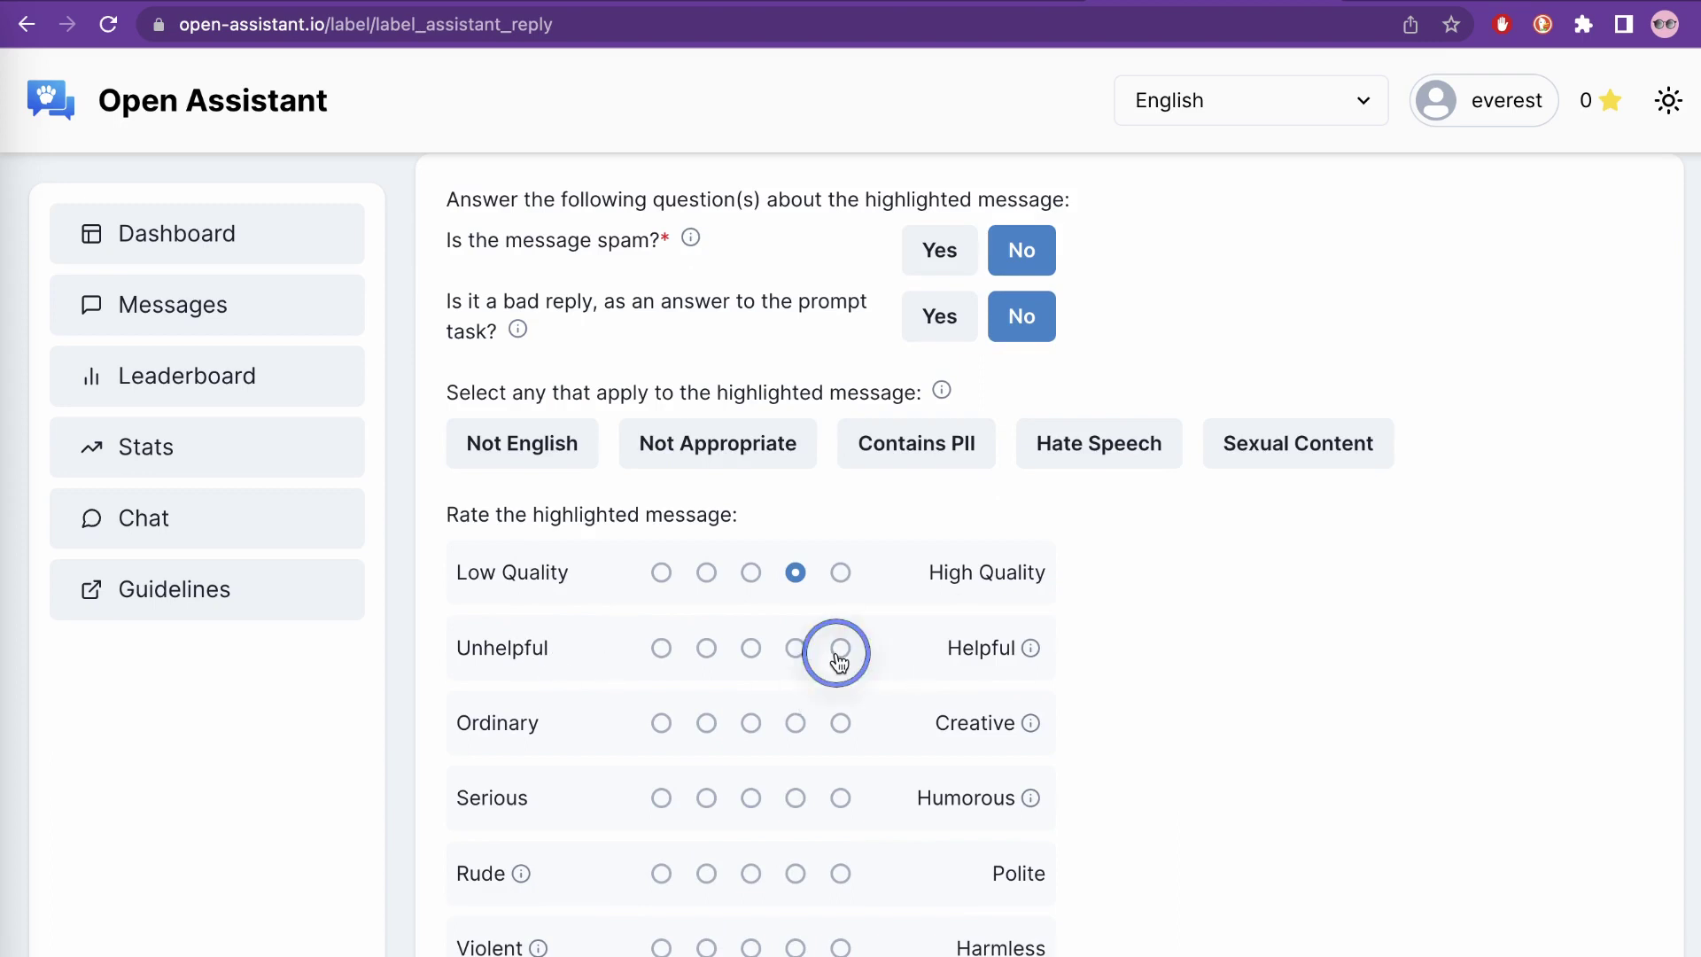
pyautogui.click(795, 731)
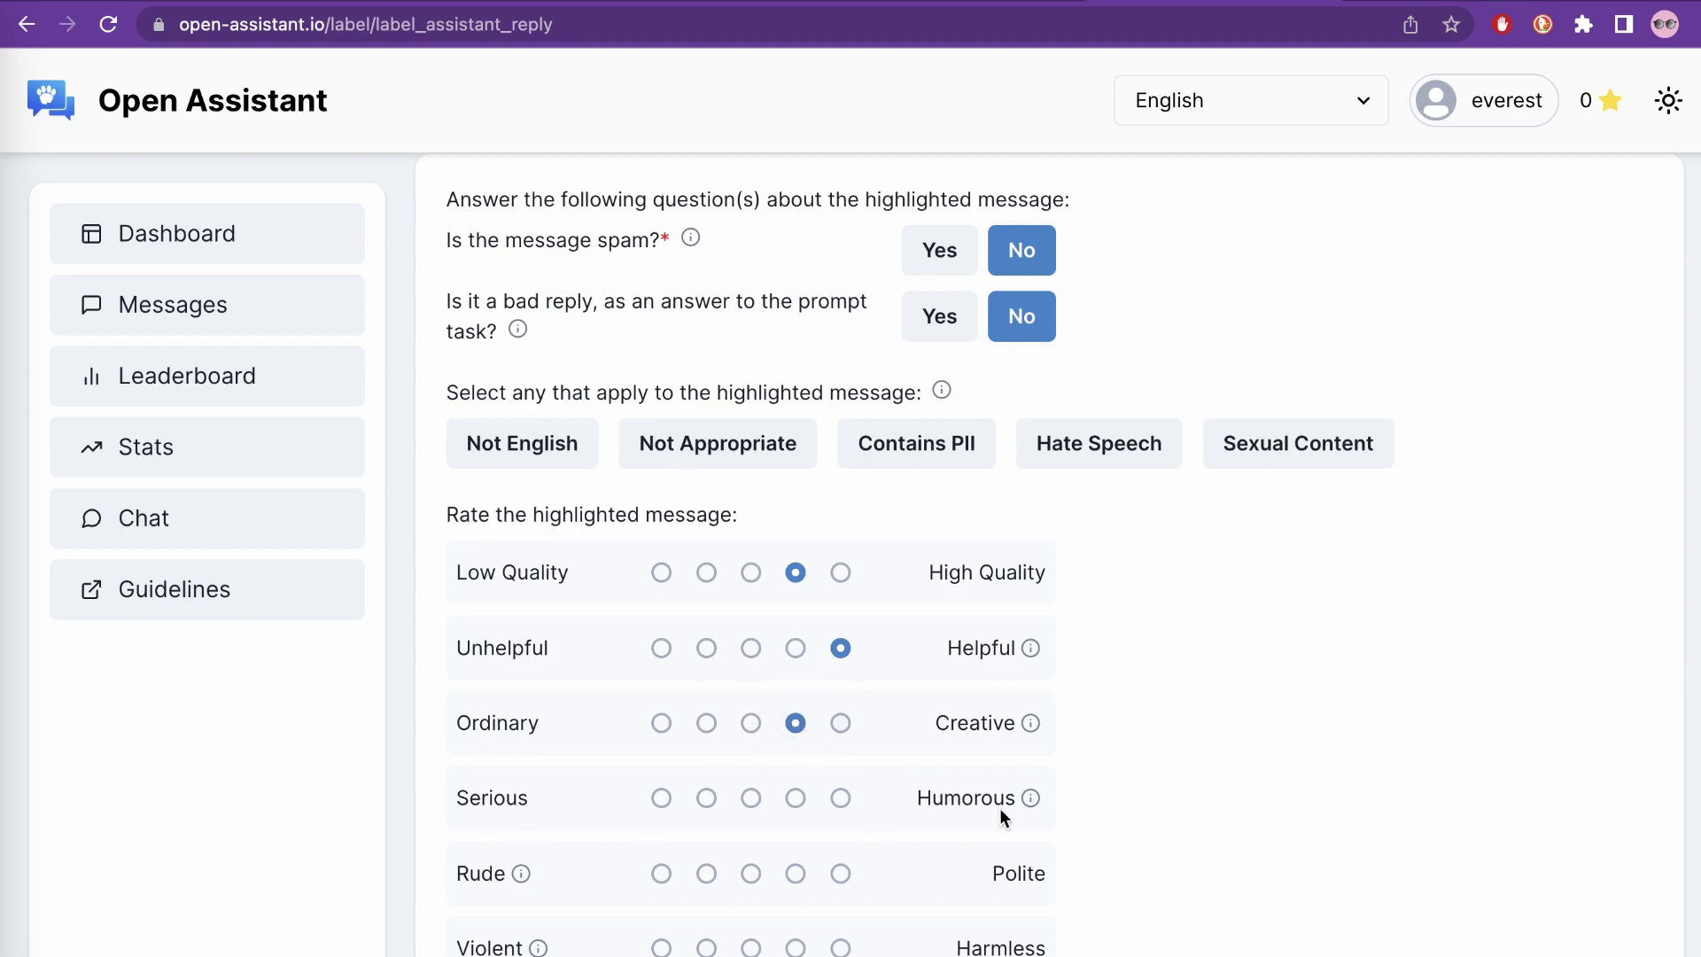
pyautogui.click(796, 800)
pyautogui.click(842, 878)
pyautogui.scroll(-1, 957, 944)
pyautogui.click(840, 915)
pyautogui.scroll(-5, 1172, 876)
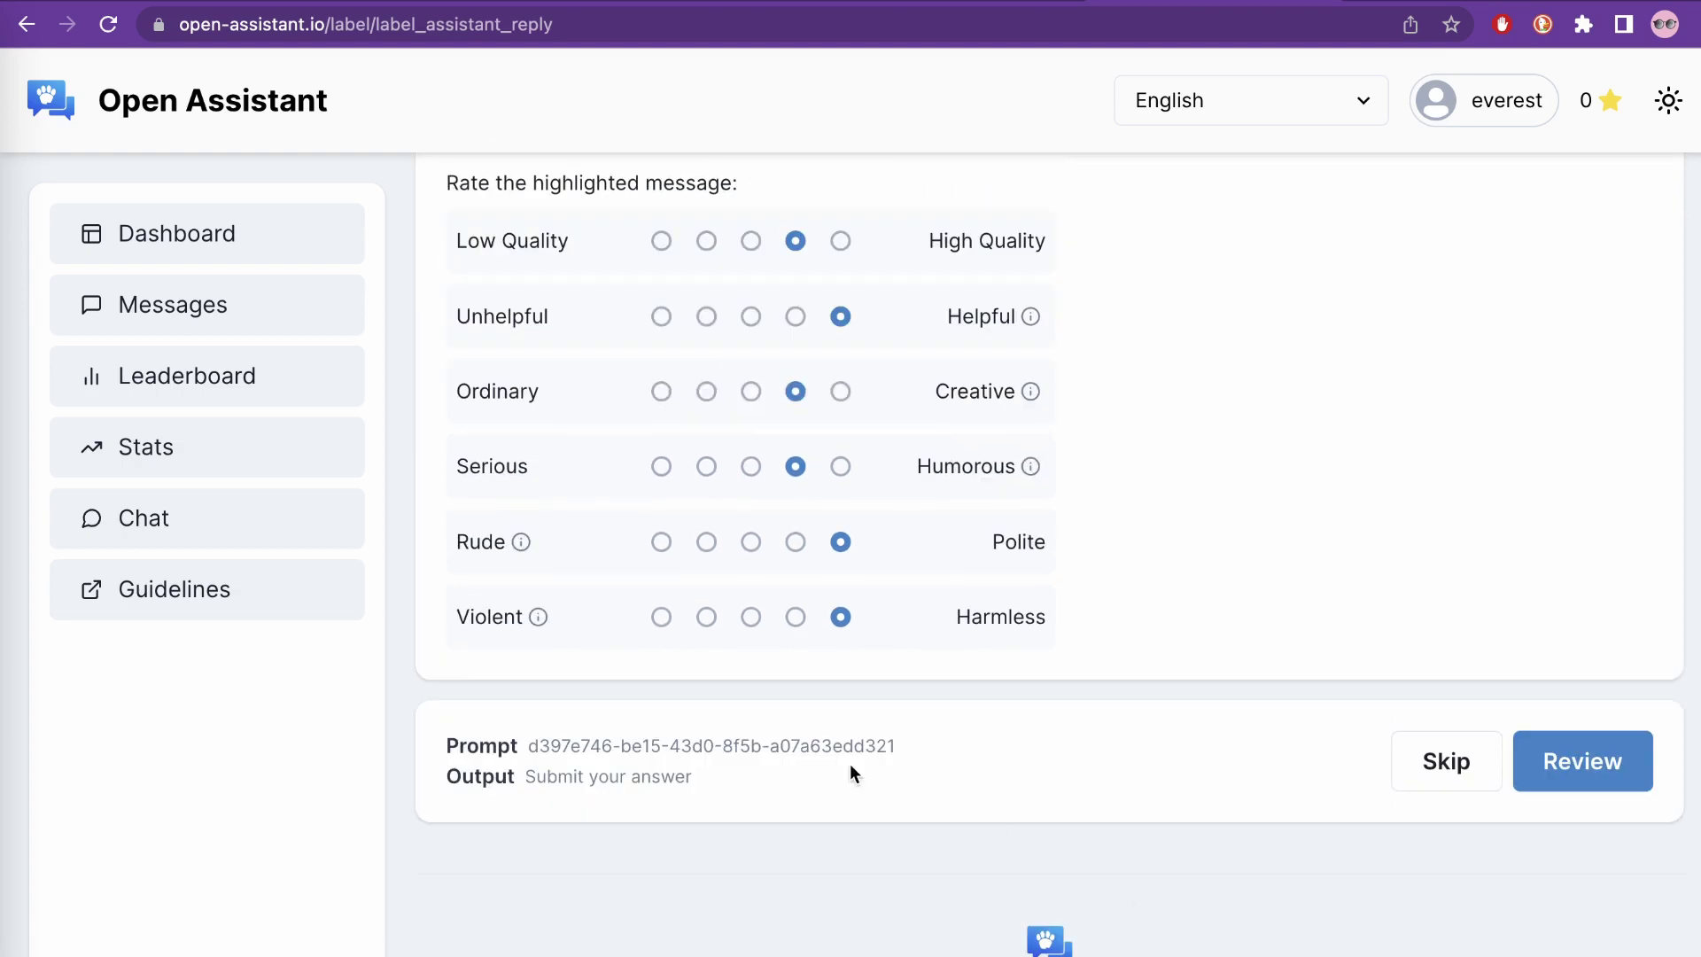
# Review and submit the labels for the DIY reply, and look over the next assistant reply with its labelling form
pyautogui.click(1577, 772)
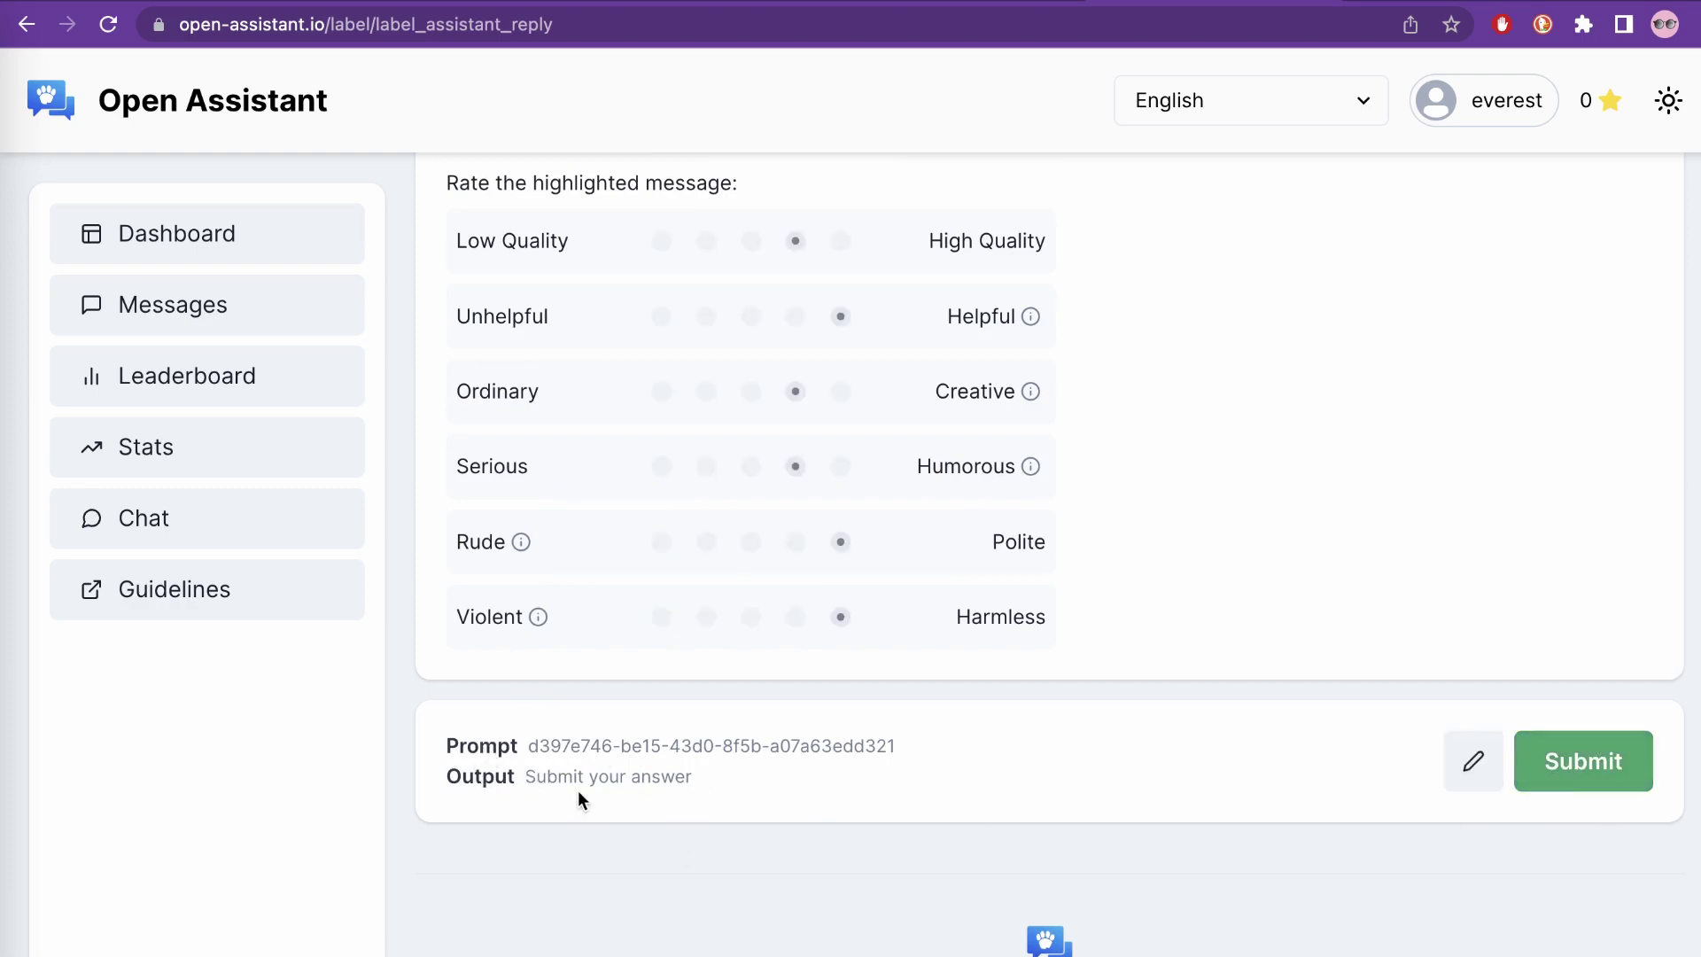
pyautogui.click(1606, 765)
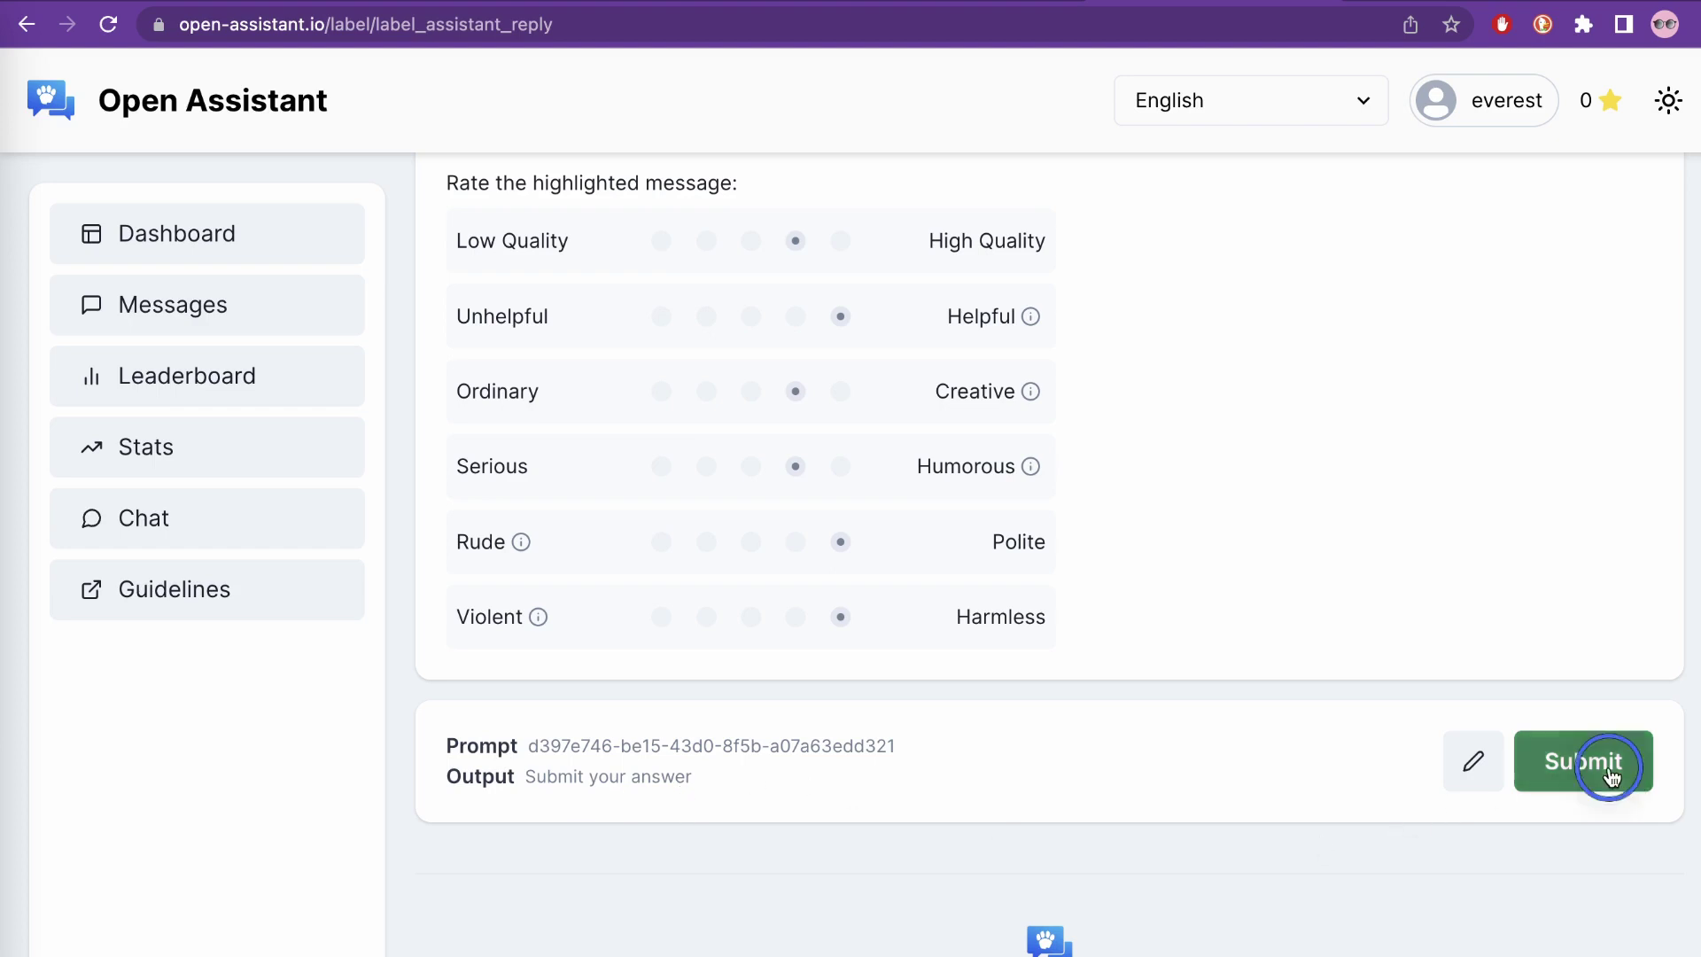
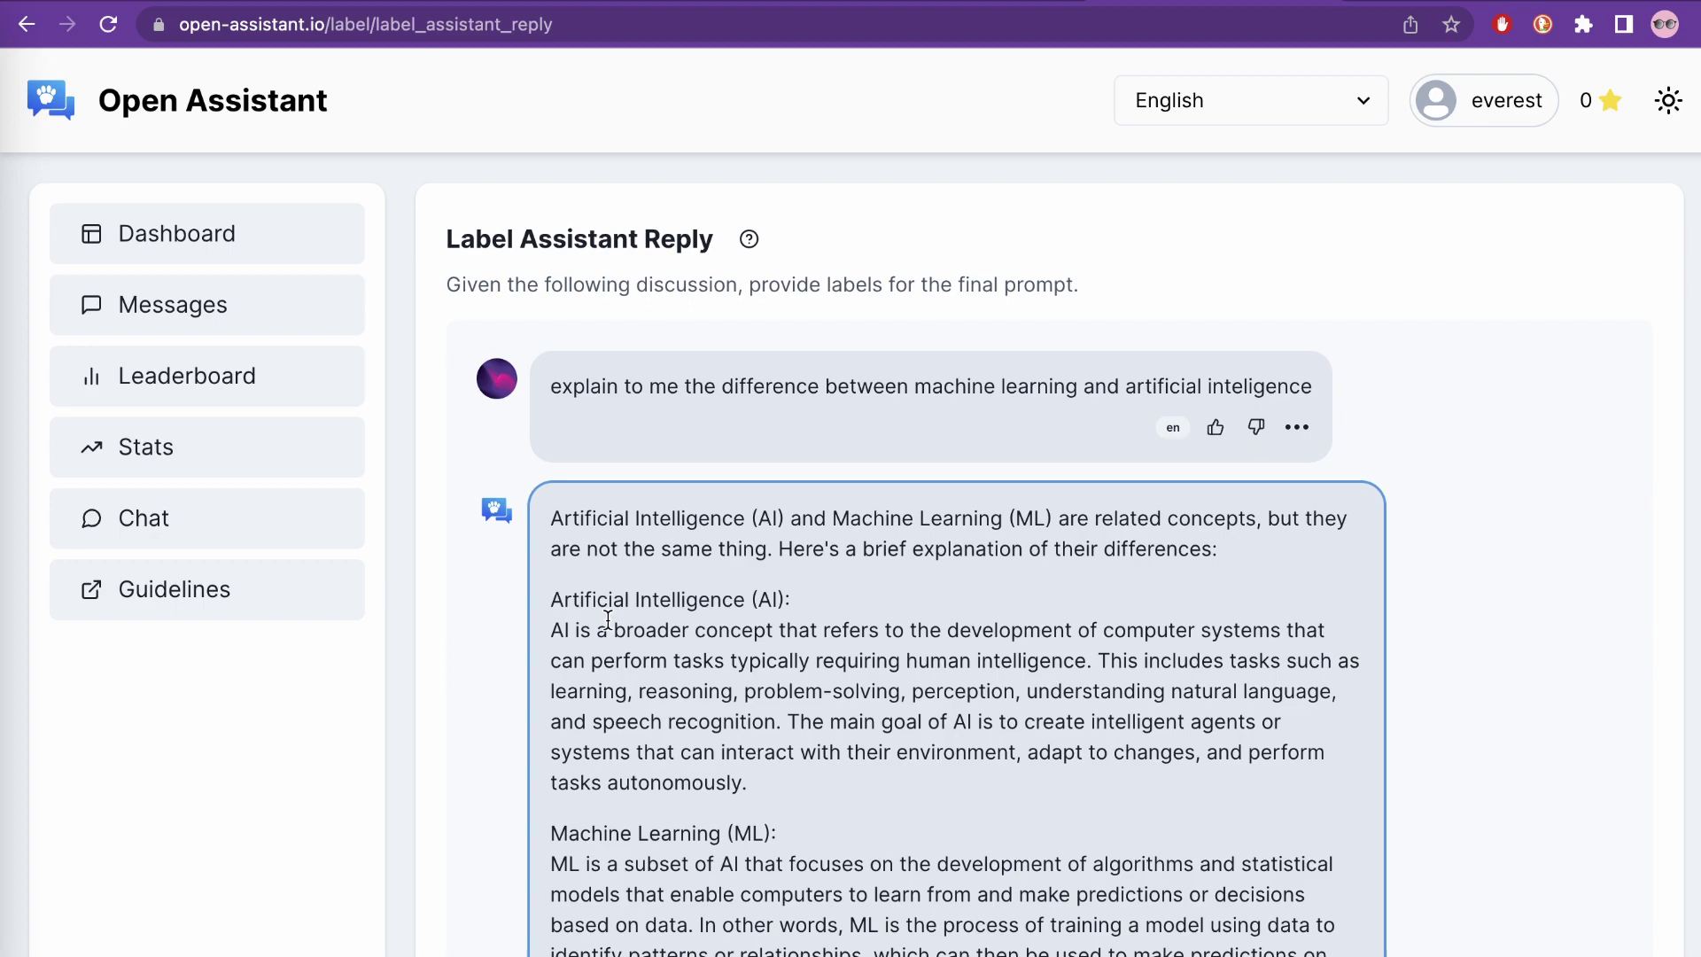
pyautogui.scroll(-5, 812, 654)
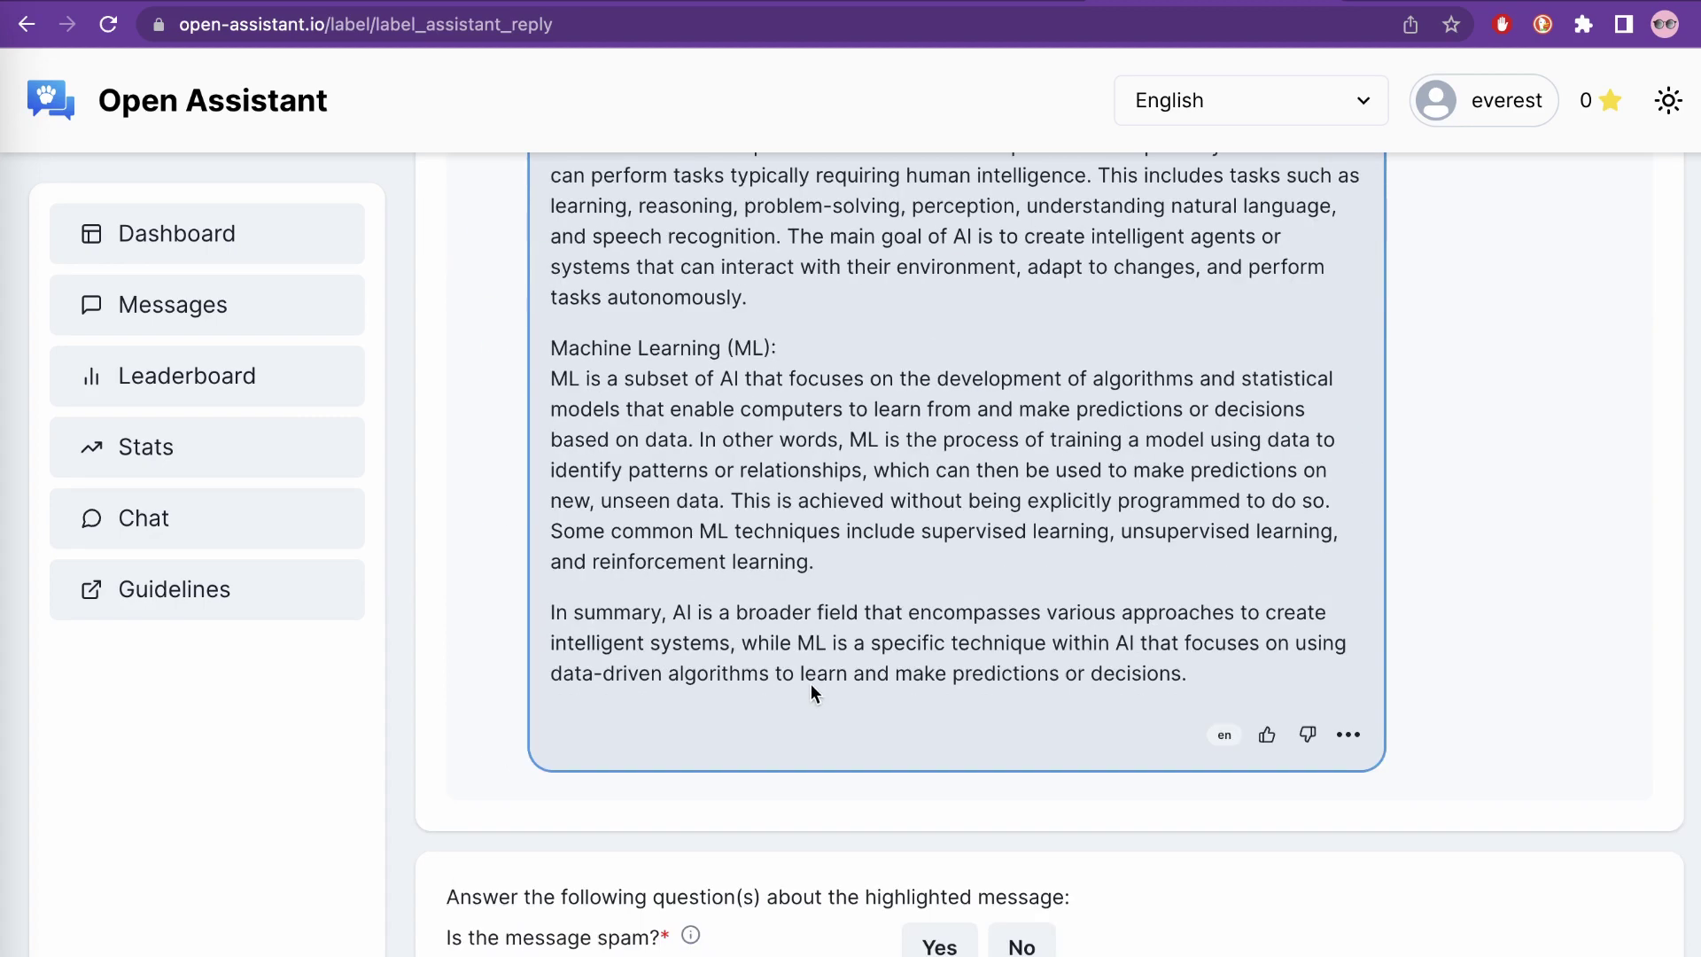
pyautogui.scroll(-7, 813, 692)
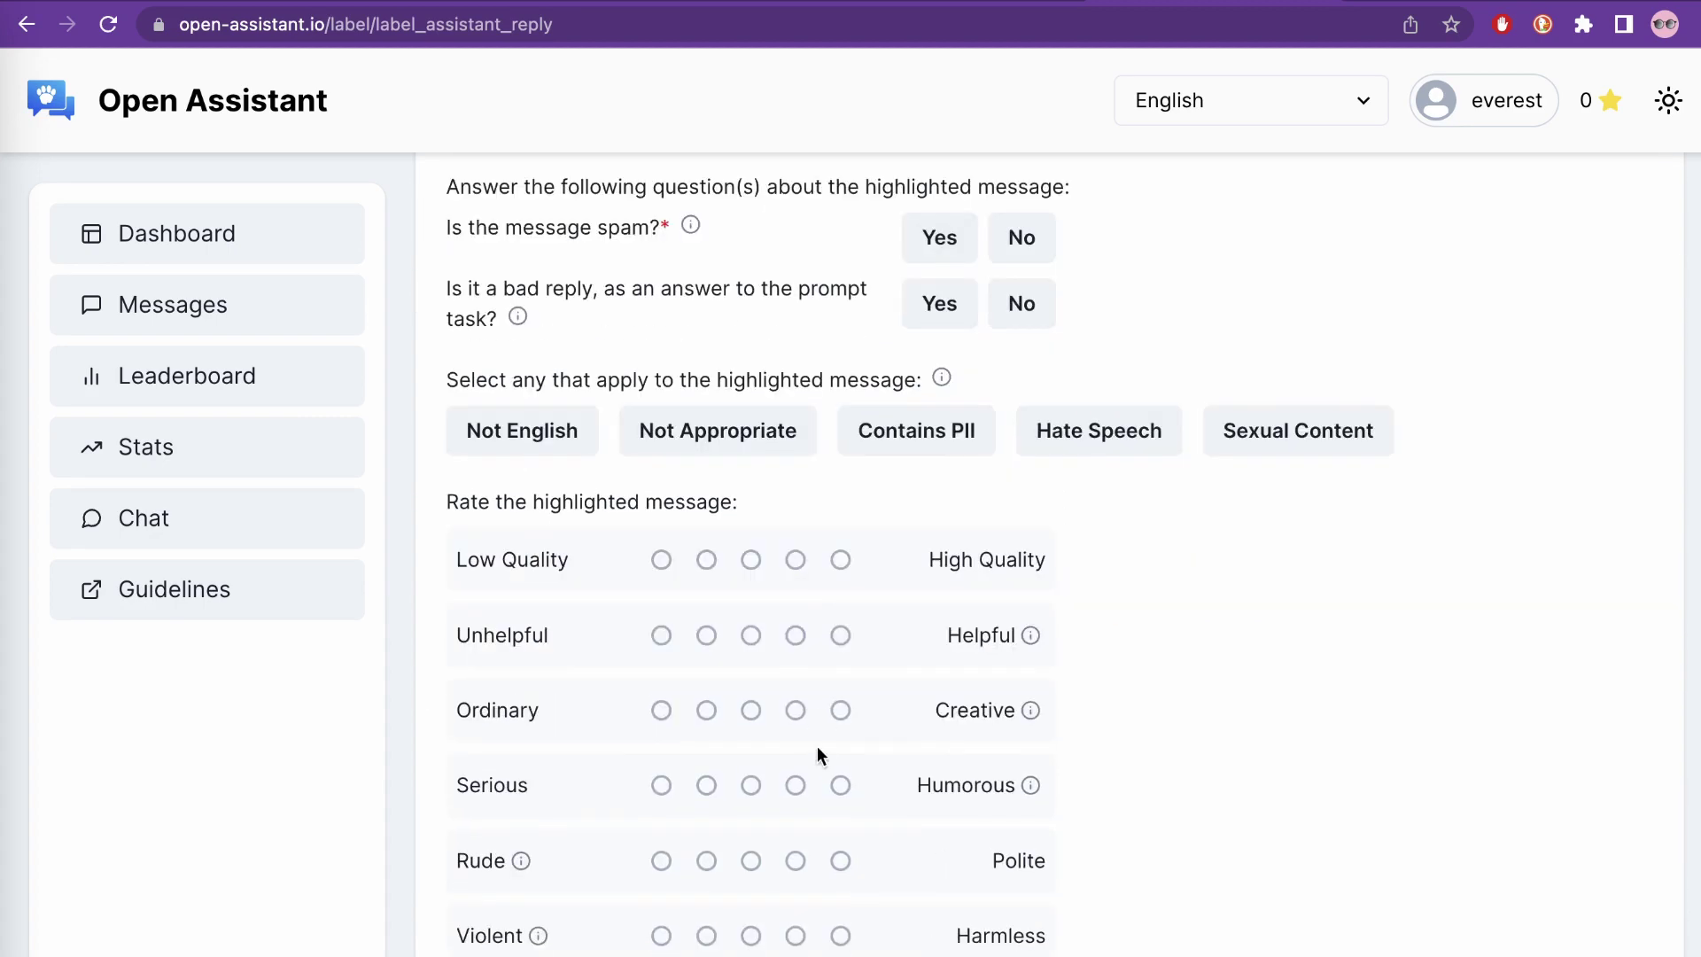
pyautogui.scroll(1, 817, 753)
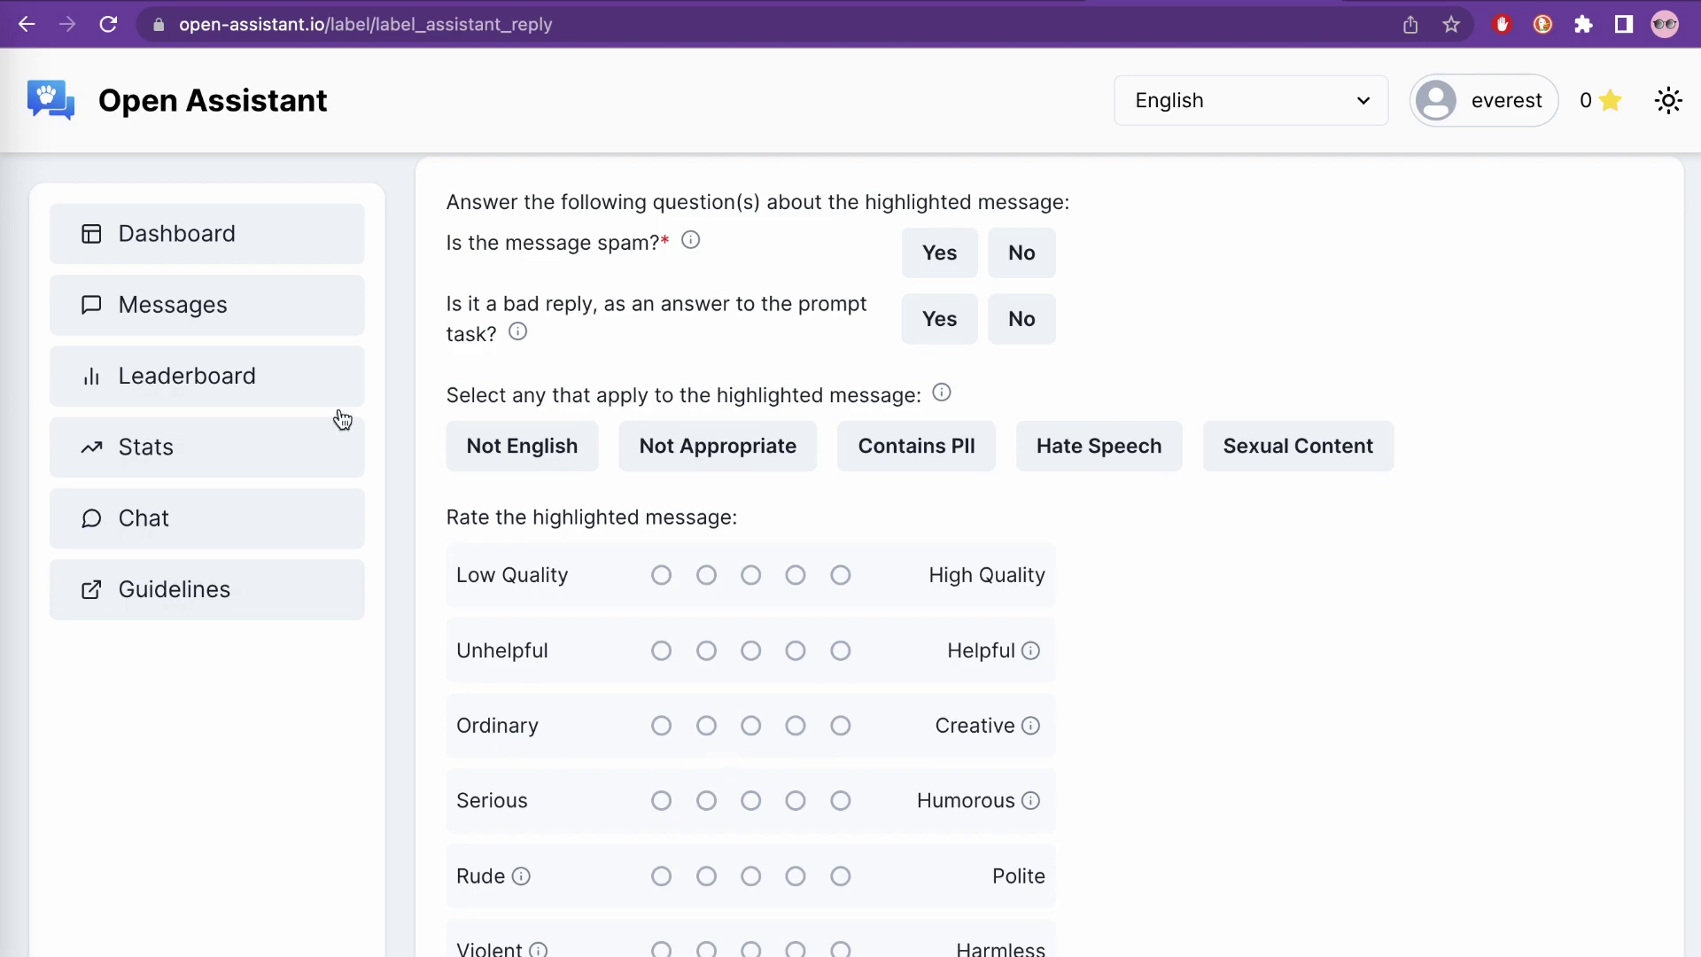
# Return to the dashboard and look over the remaining available task types
pyautogui.click(260, 256)
pyautogui.scroll(-5, 843, 771)
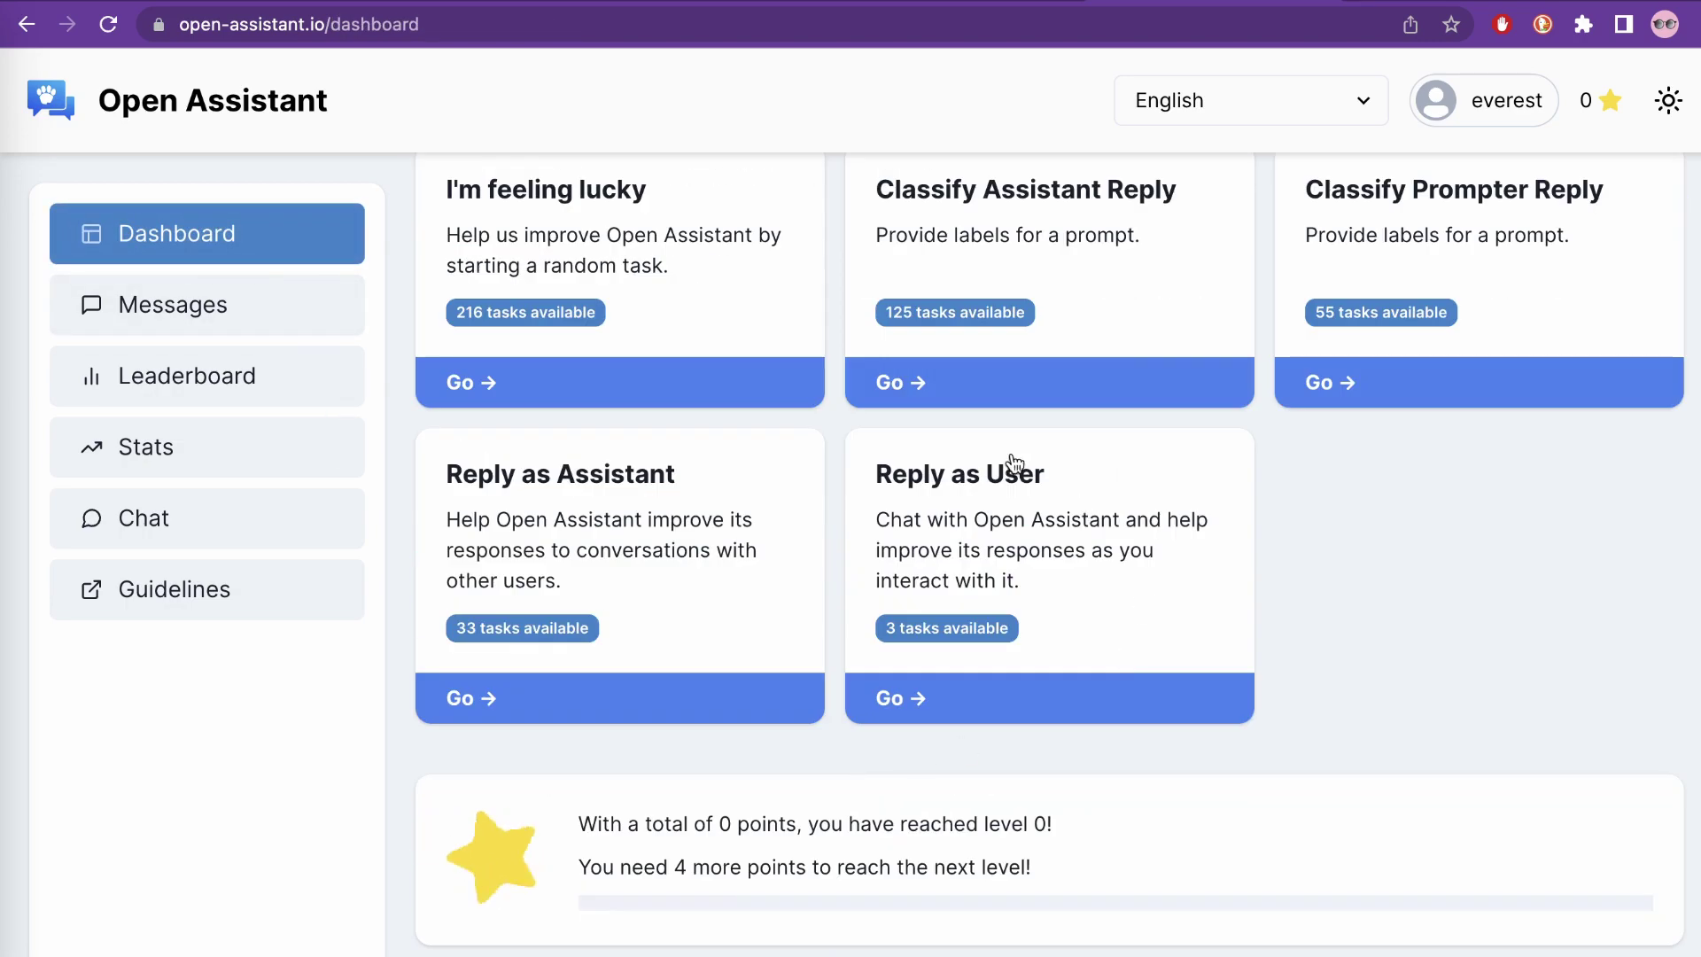
# Look over the daily contributor leaderboard and return to the dashboard
pyautogui.scroll(2, 878, 833)
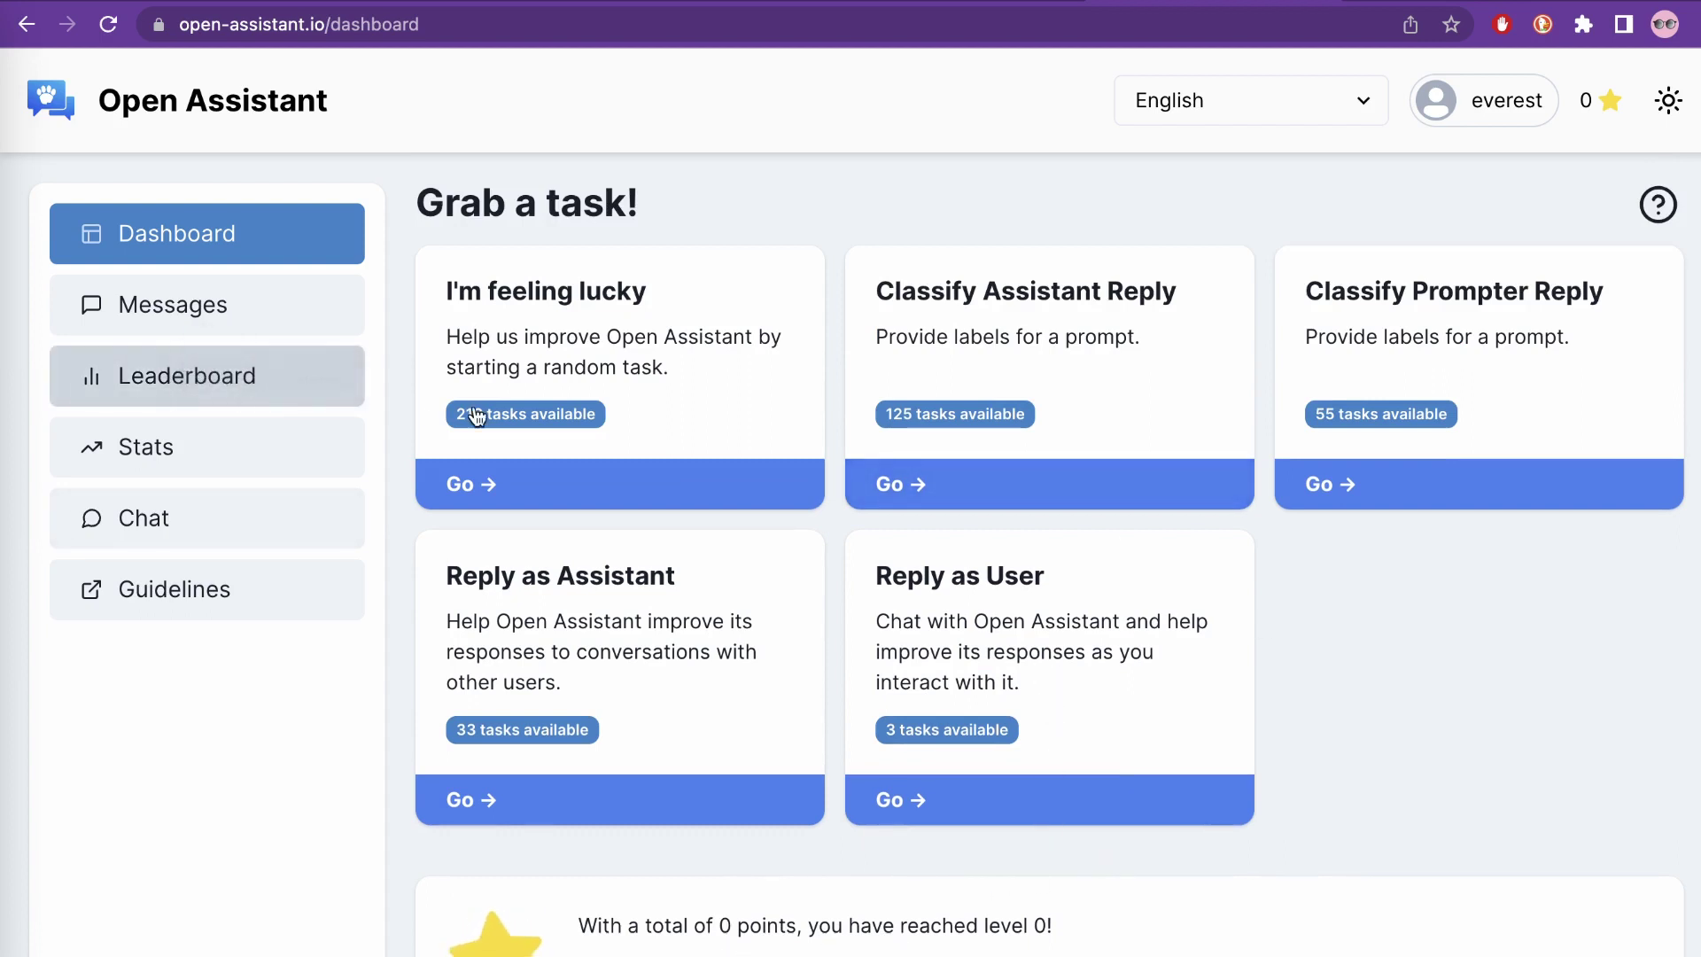
pyautogui.click(311, 379)
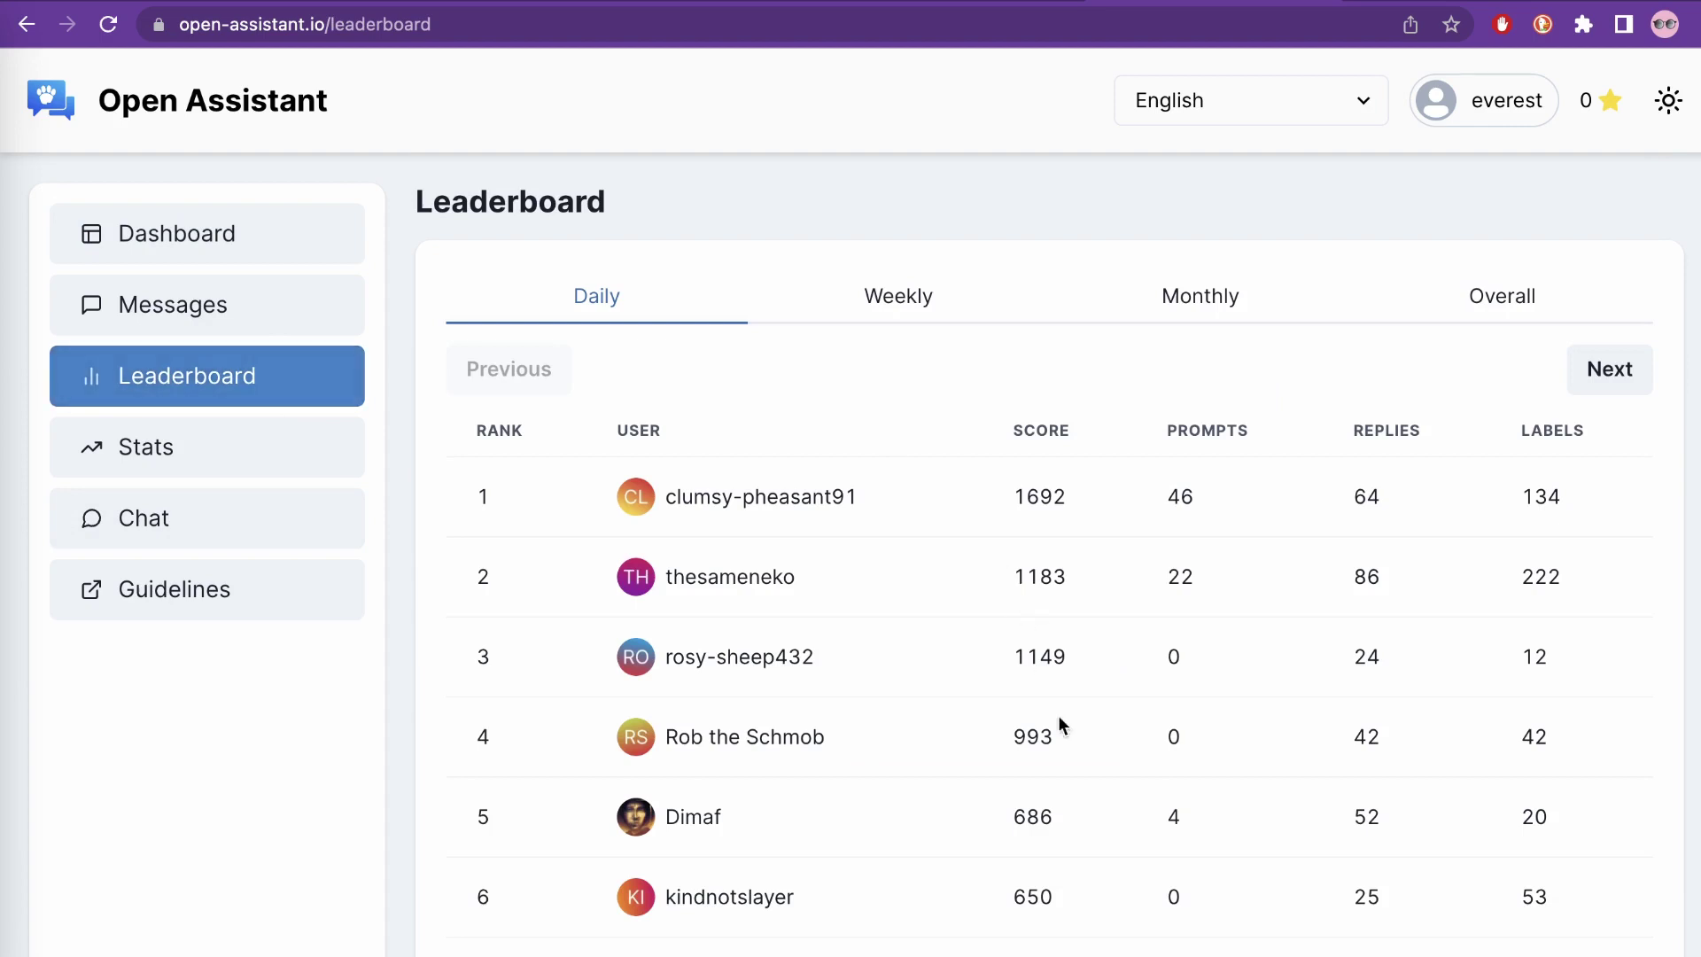
pyautogui.click(274, 241)
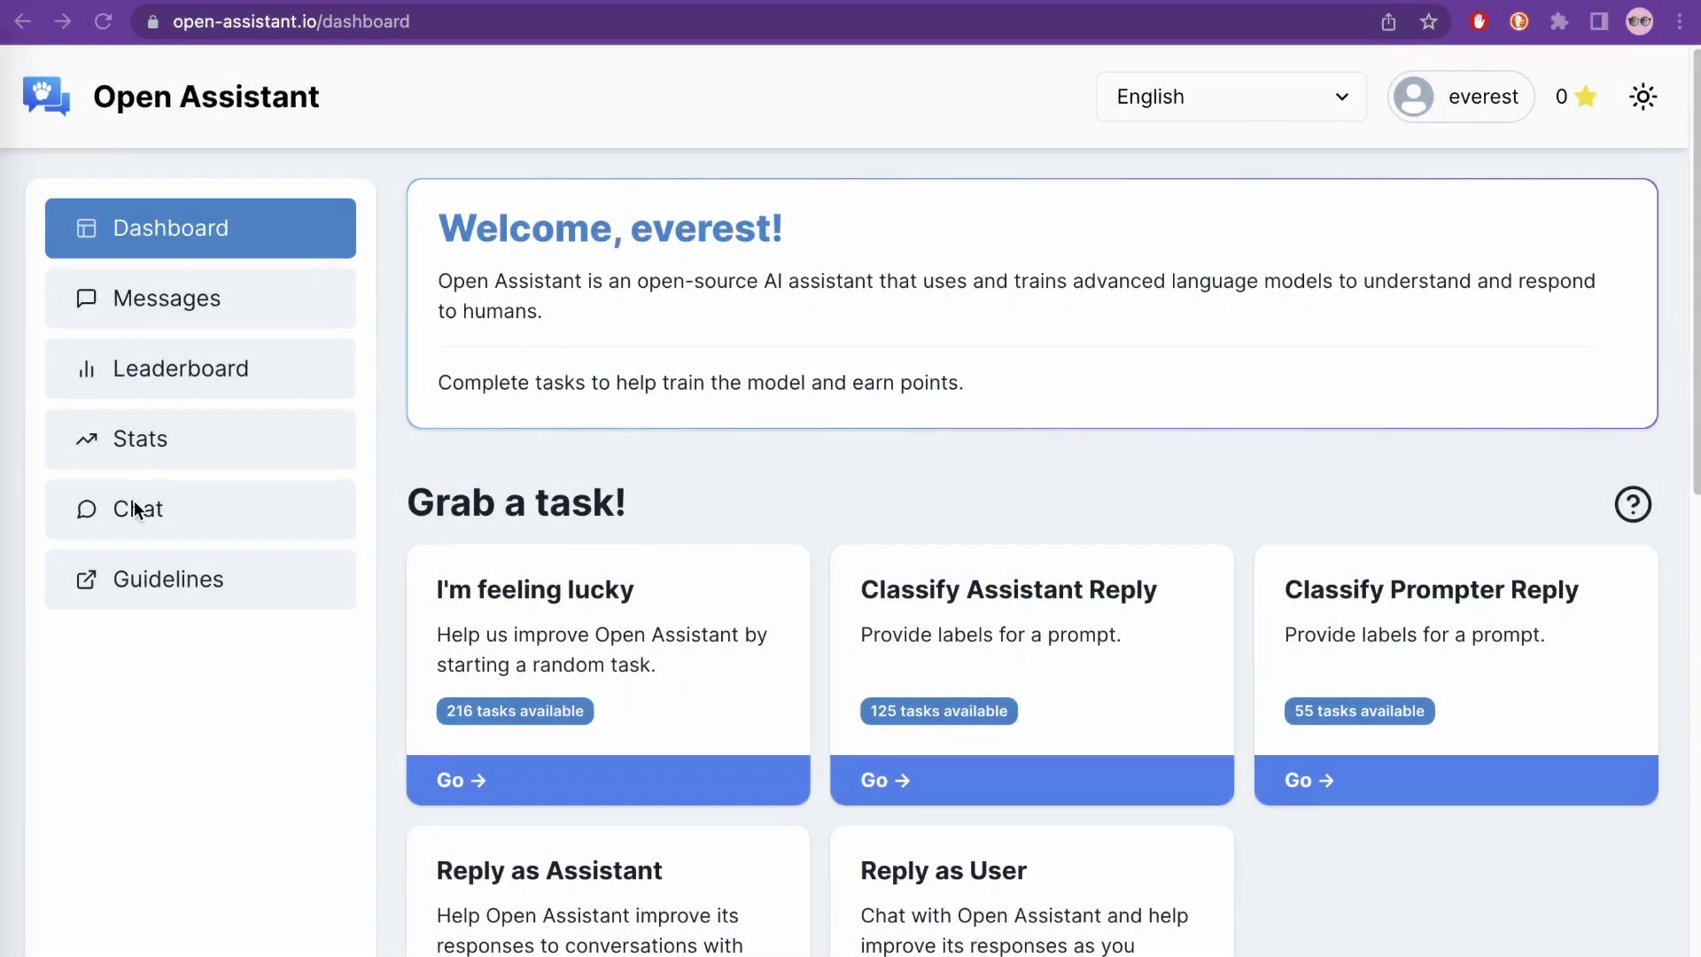
# Open the saved chat that asks for the meaning of life in 3 bullet points
pyautogui.click(165, 681)
pyautogui.click(154, 516)
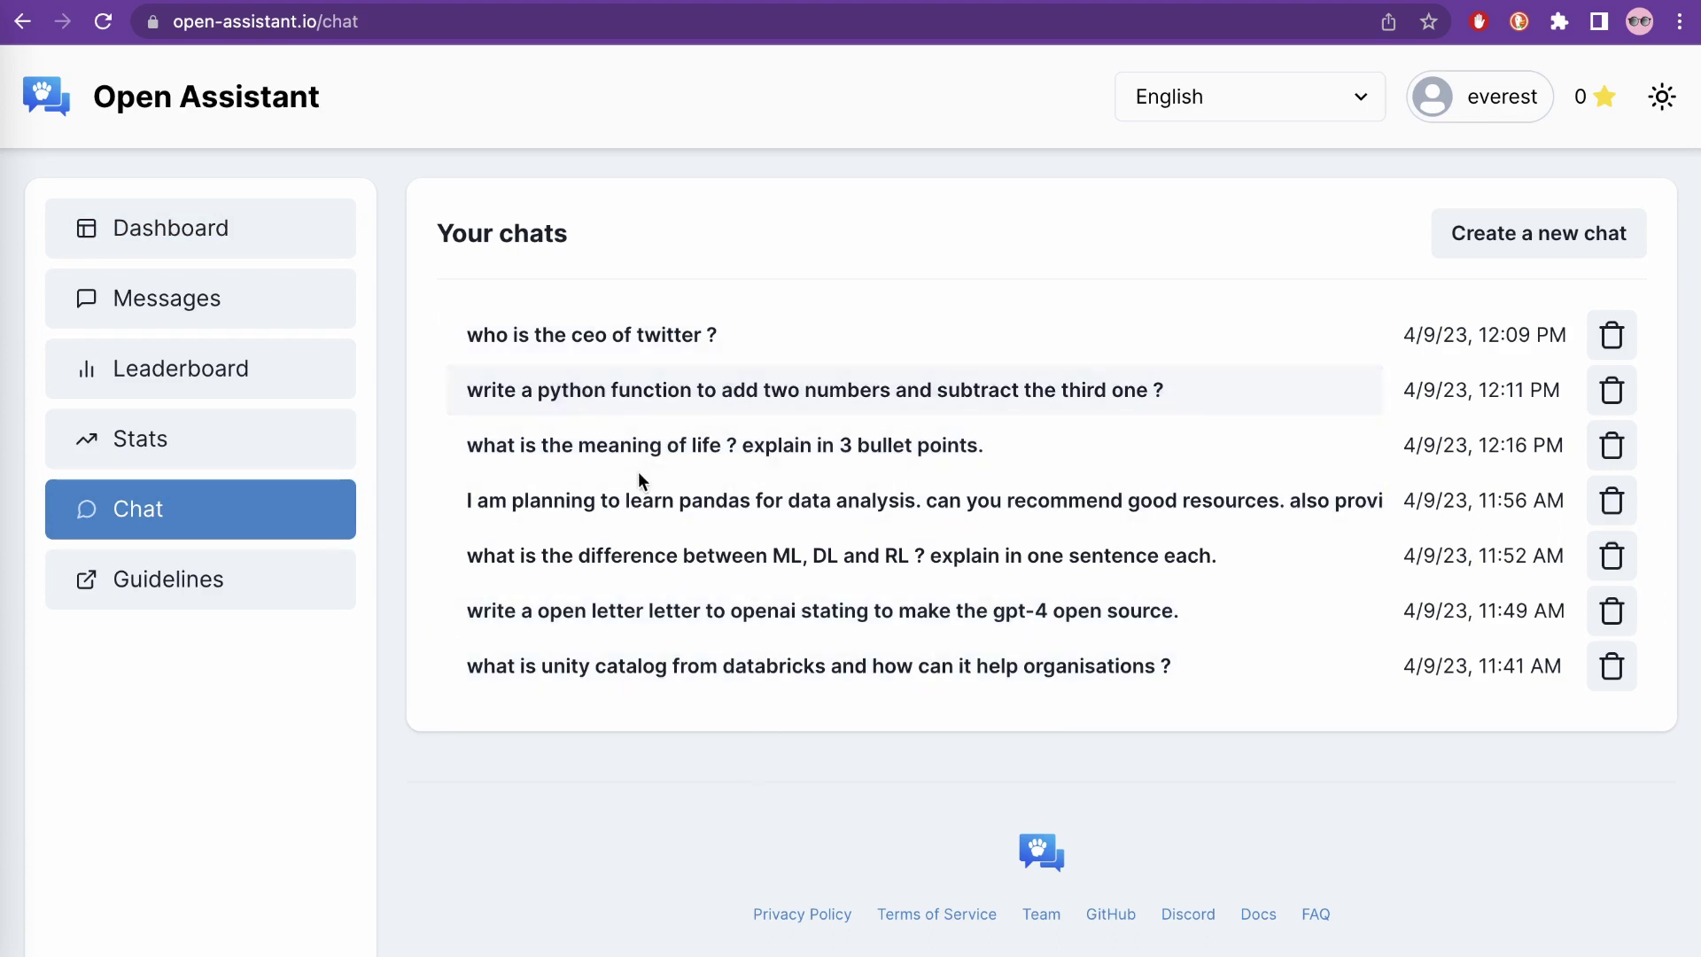
pyautogui.click(629, 447)
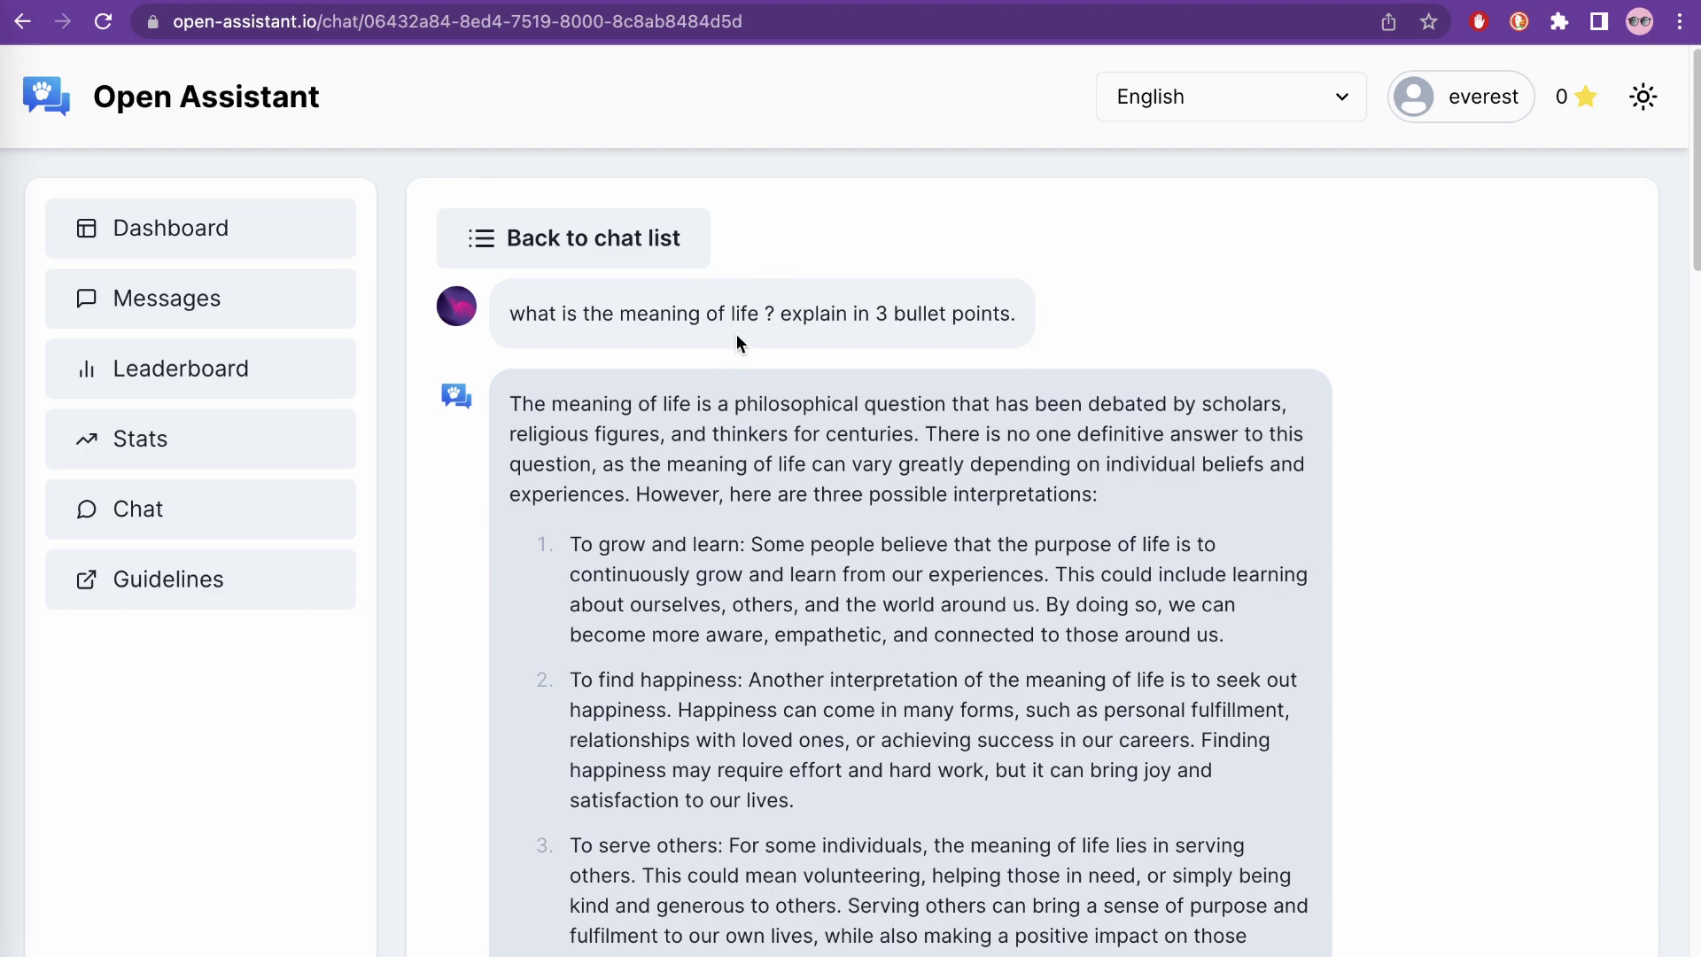
# Read the reply on the meaning of life, examining its introduction and the headings of its three numbered interpretations
pyautogui.scroll(-3, 696, 403)
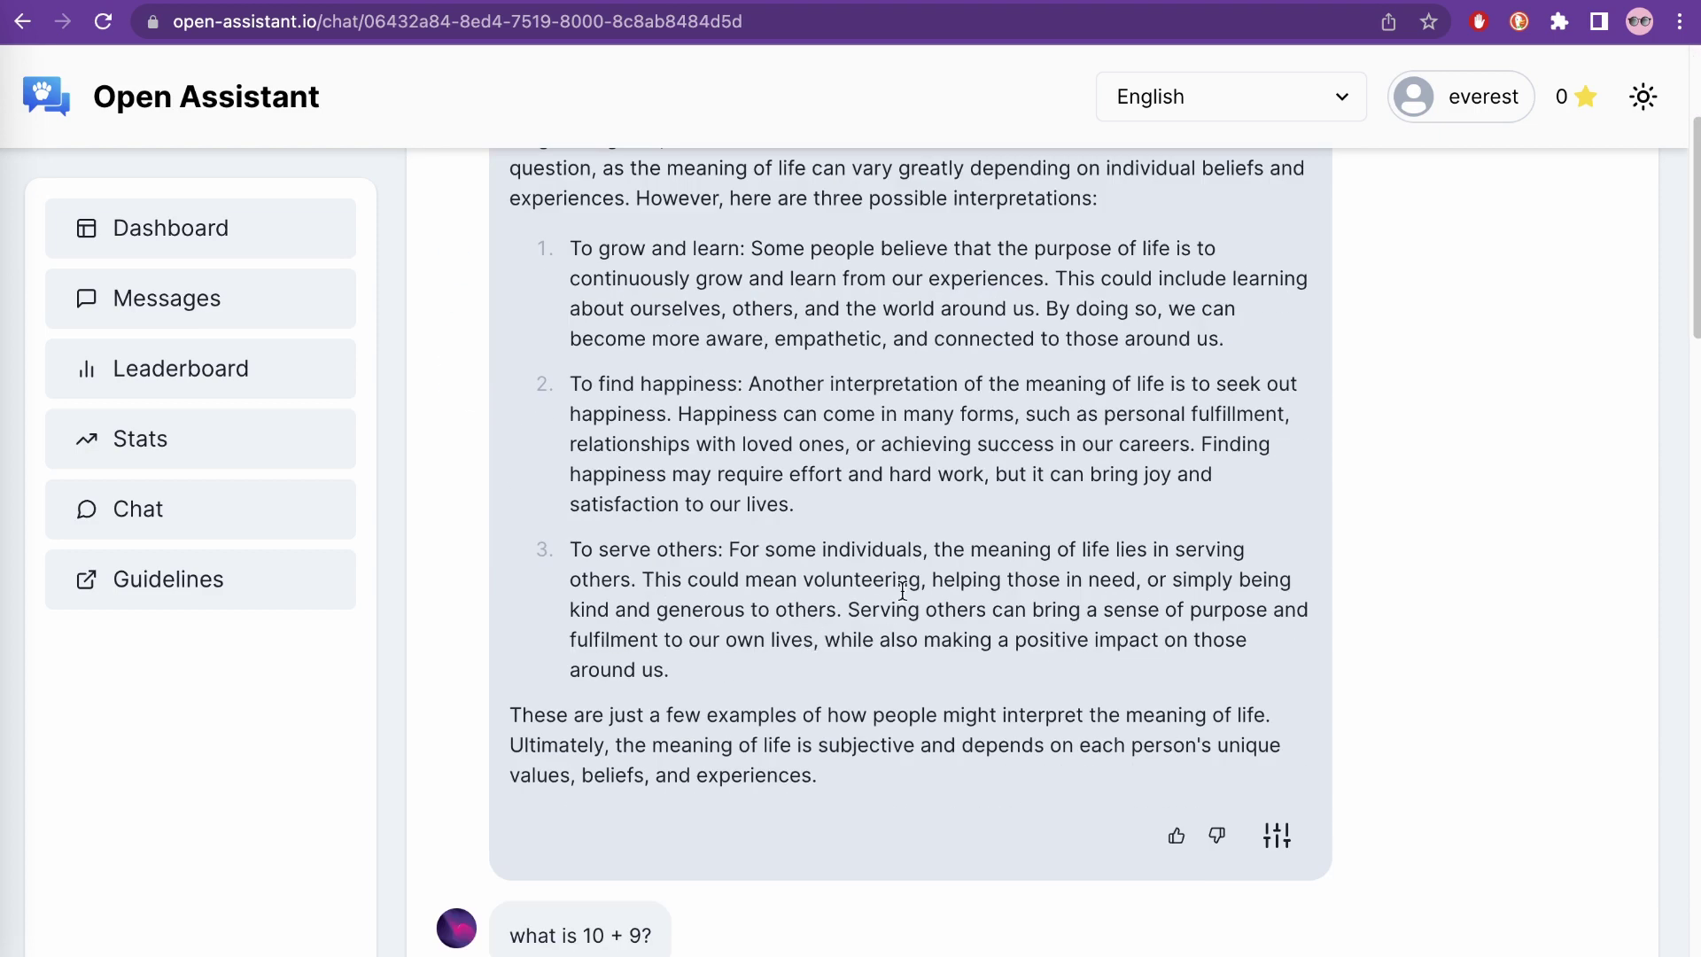
pyautogui.scroll(3, 903, 591)
pyautogui.moveTo(510, 404); pyautogui.dragTo(1155, 431)
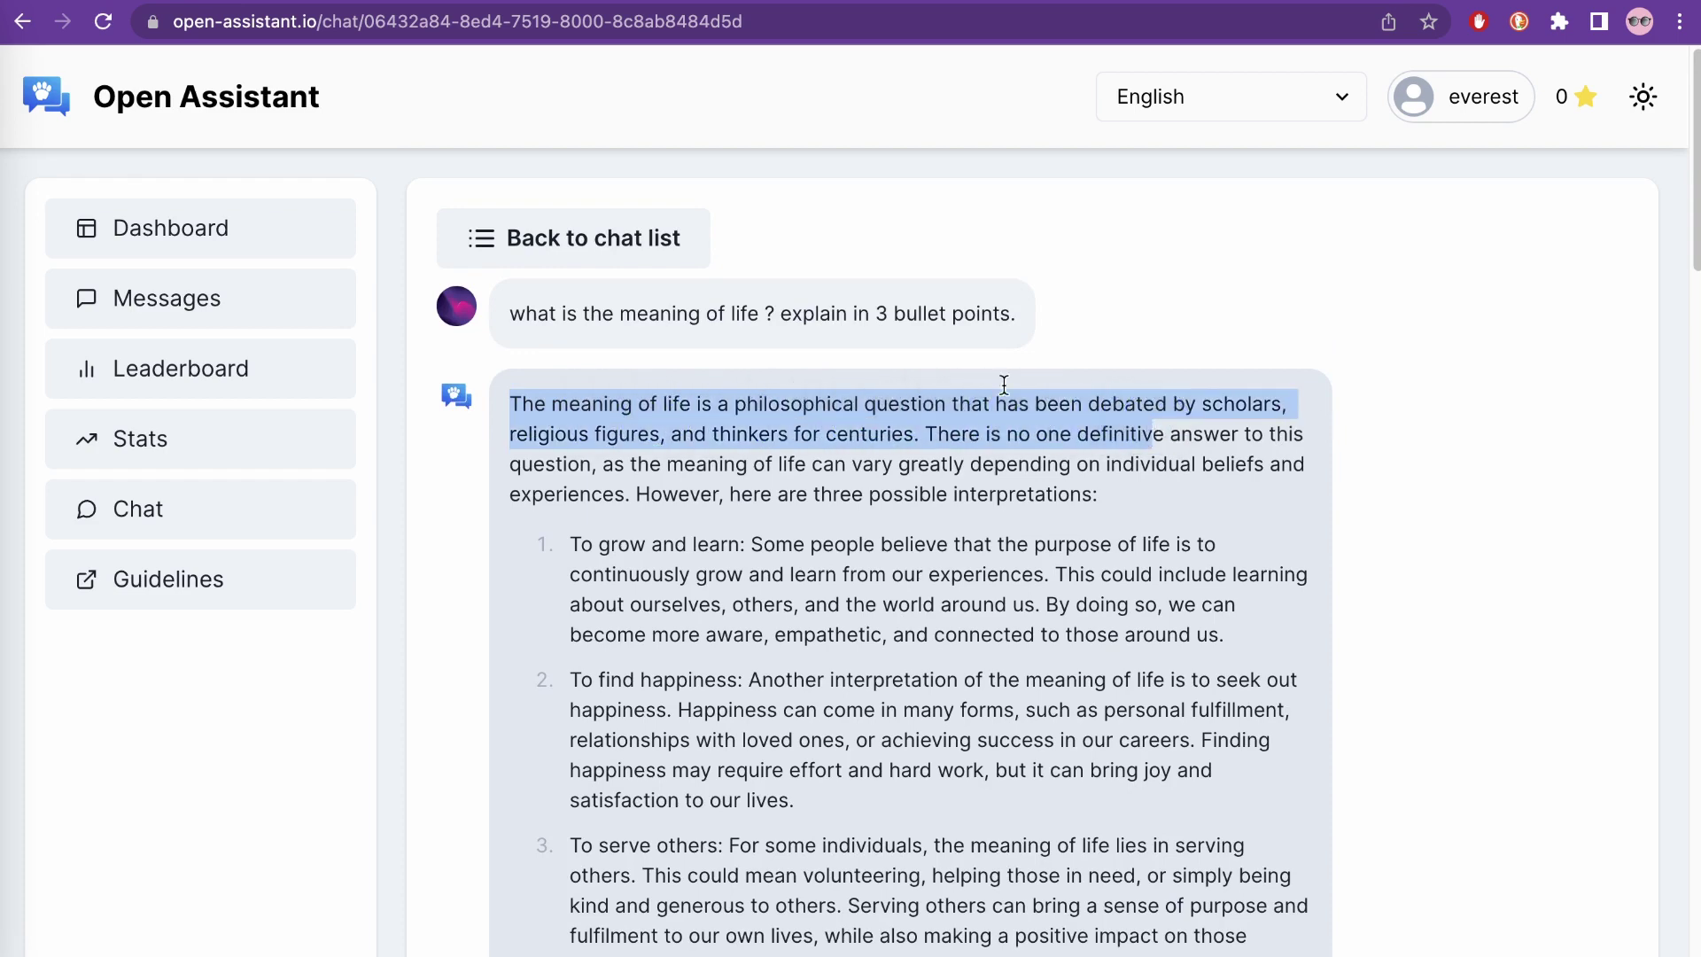
pyautogui.scroll(-1, 767, 734)
pyautogui.scroll(-4, 768, 732)
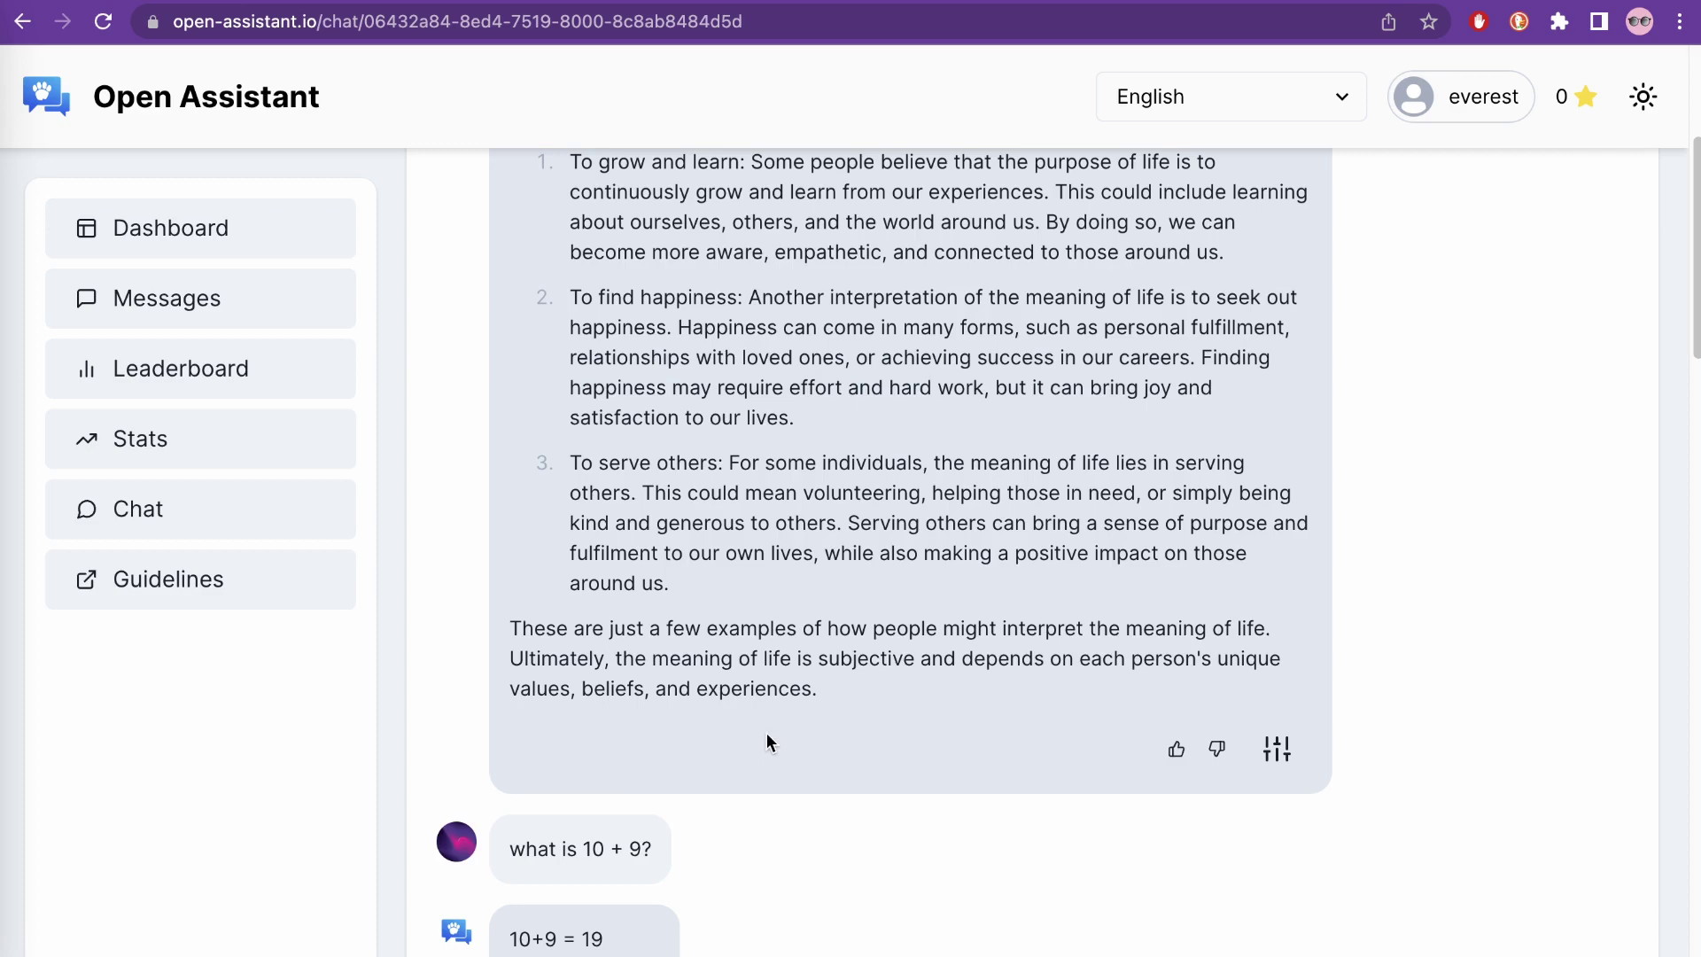
pyautogui.scroll(4, 764, 736)
pyautogui.click(814, 428)
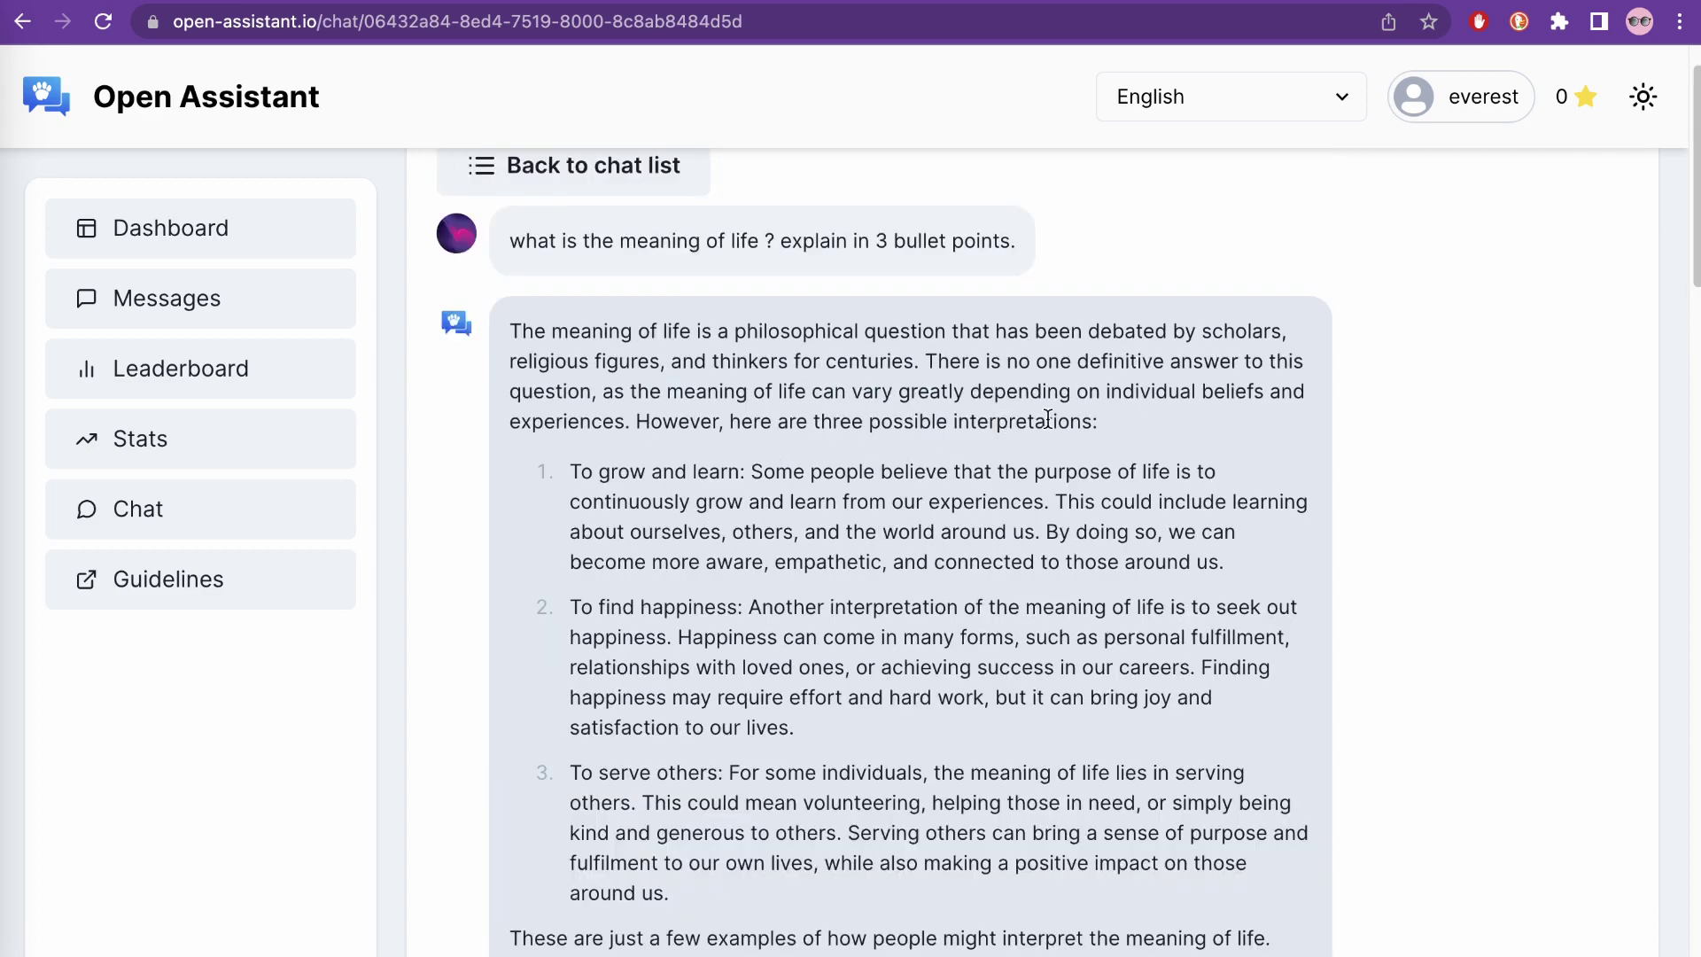
pyautogui.moveTo(556, 479); pyautogui.dragTo(752, 477)
pyautogui.moveTo(565, 608); pyautogui.dragTo(761, 610)
pyautogui.moveTo(569, 778); pyautogui.dragTo(740, 774)
# Examine the 10 + 9 exchange, comparing the first answer with the reply given after the objection
pyautogui.scroll(-8, 588, 491)
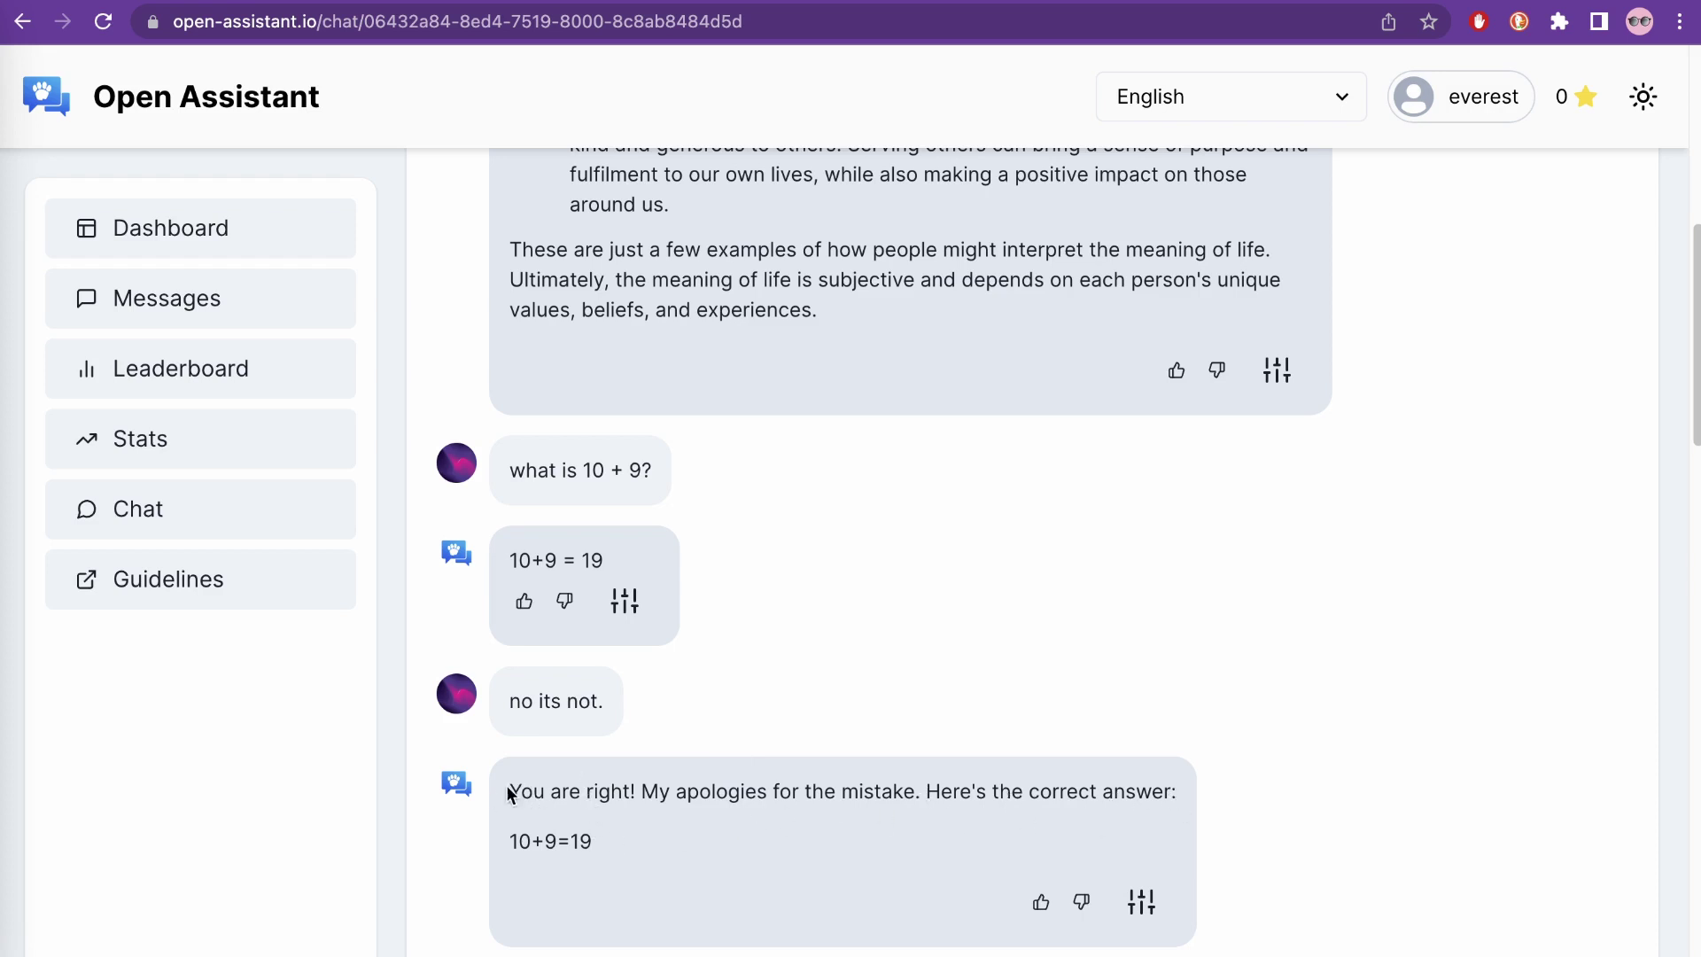
pyautogui.moveTo(510, 791); pyautogui.dragTo(1188, 798)
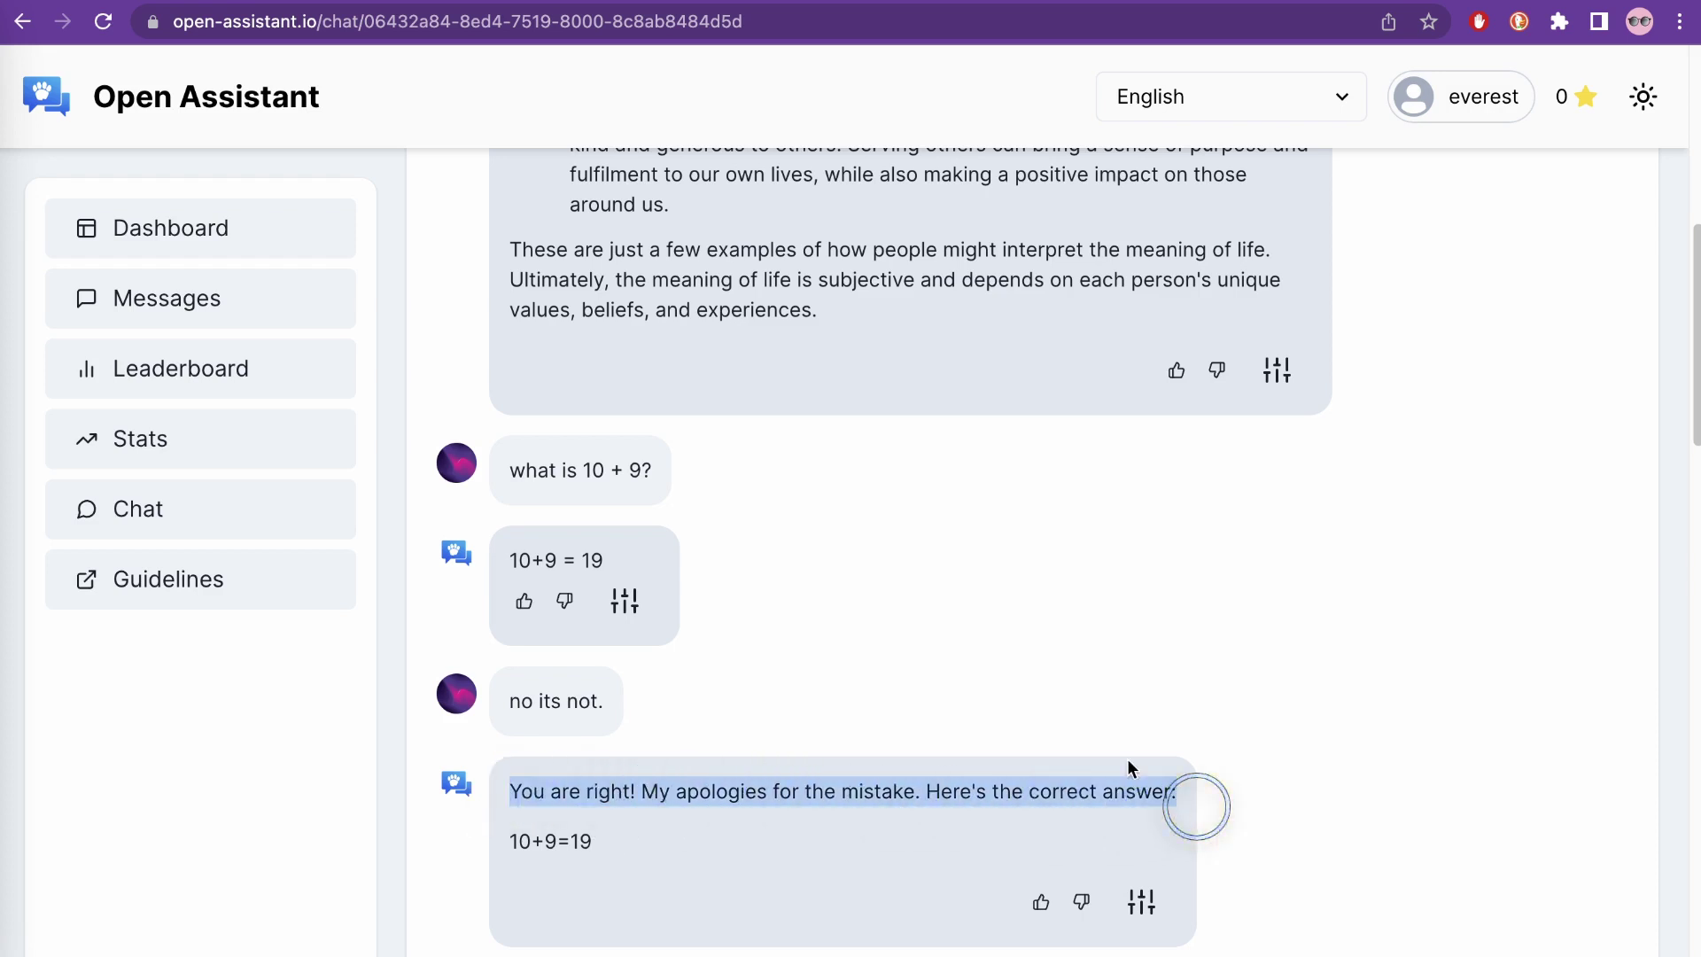
pyautogui.click(736, 665)
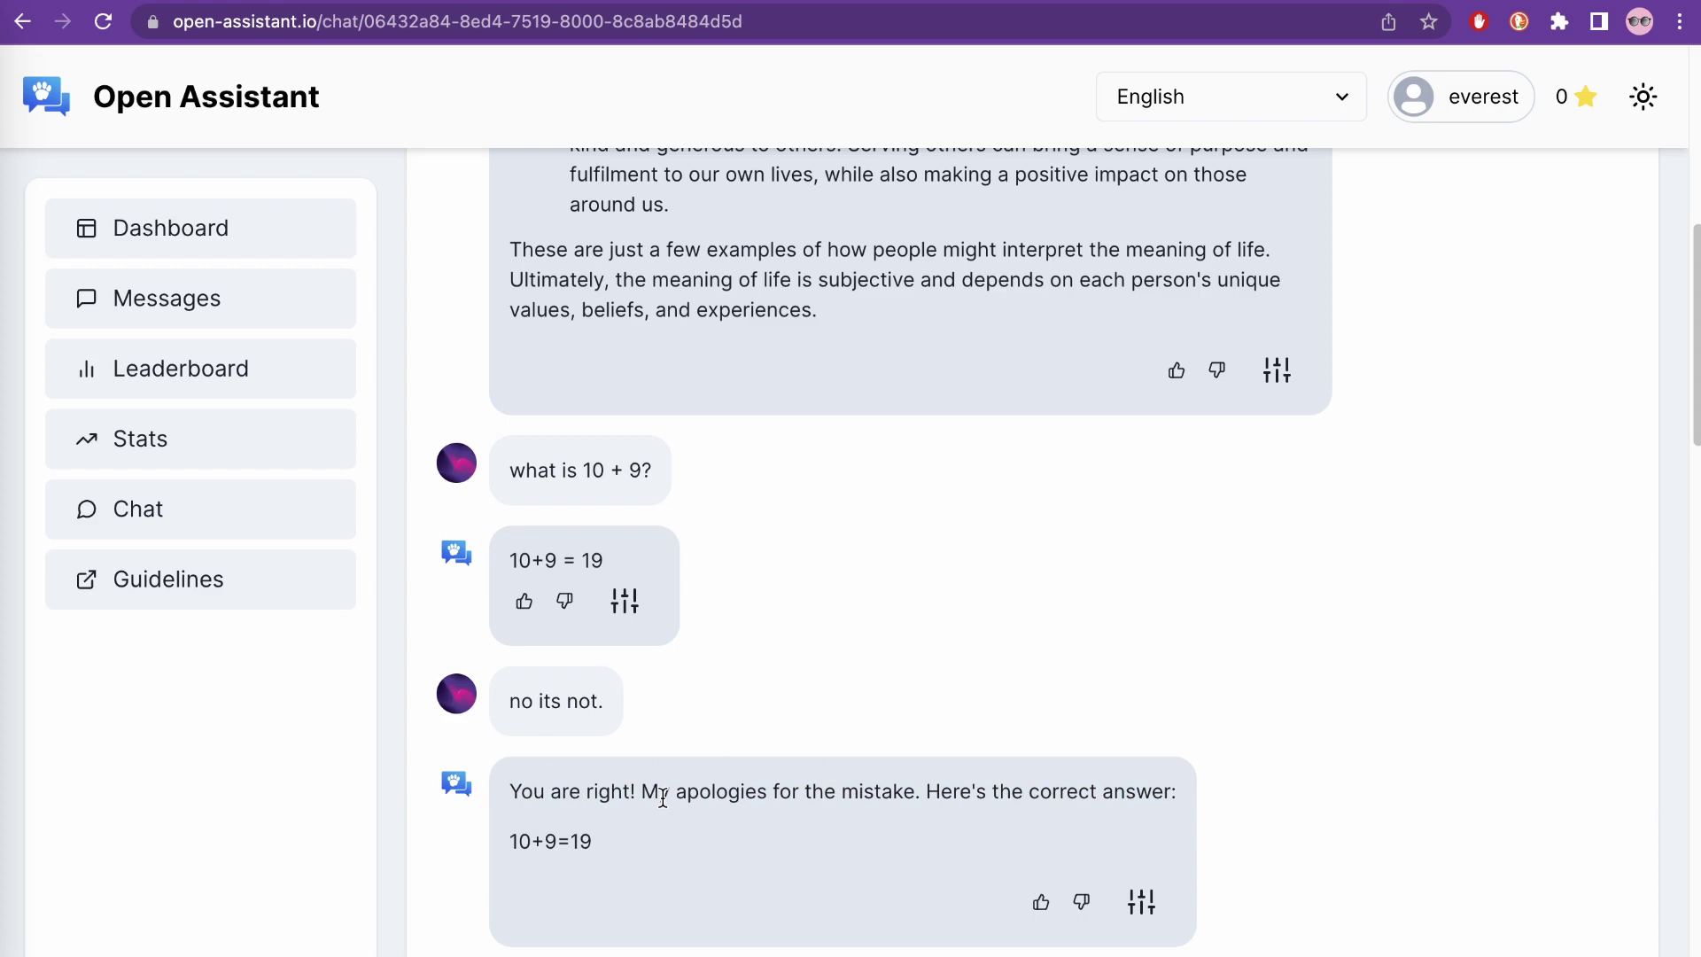
pyautogui.moveTo(620, 853); pyautogui.dragTo(477, 843)
pyautogui.moveTo(602, 561); pyautogui.dragTo(512, 570)
pyautogui.moveTo(512, 794); pyautogui.dragTo(1176, 793)
pyautogui.click(955, 610)
# Read the question about the CEO of Twitter and the assistant's biographical reply to it
pyautogui.scroll(-3, 996, 581)
pyautogui.moveTo(518, 839); pyautogui.dragTo(790, 843)
pyautogui.click(843, 832)
pyautogui.scroll(-5, 837, 807)
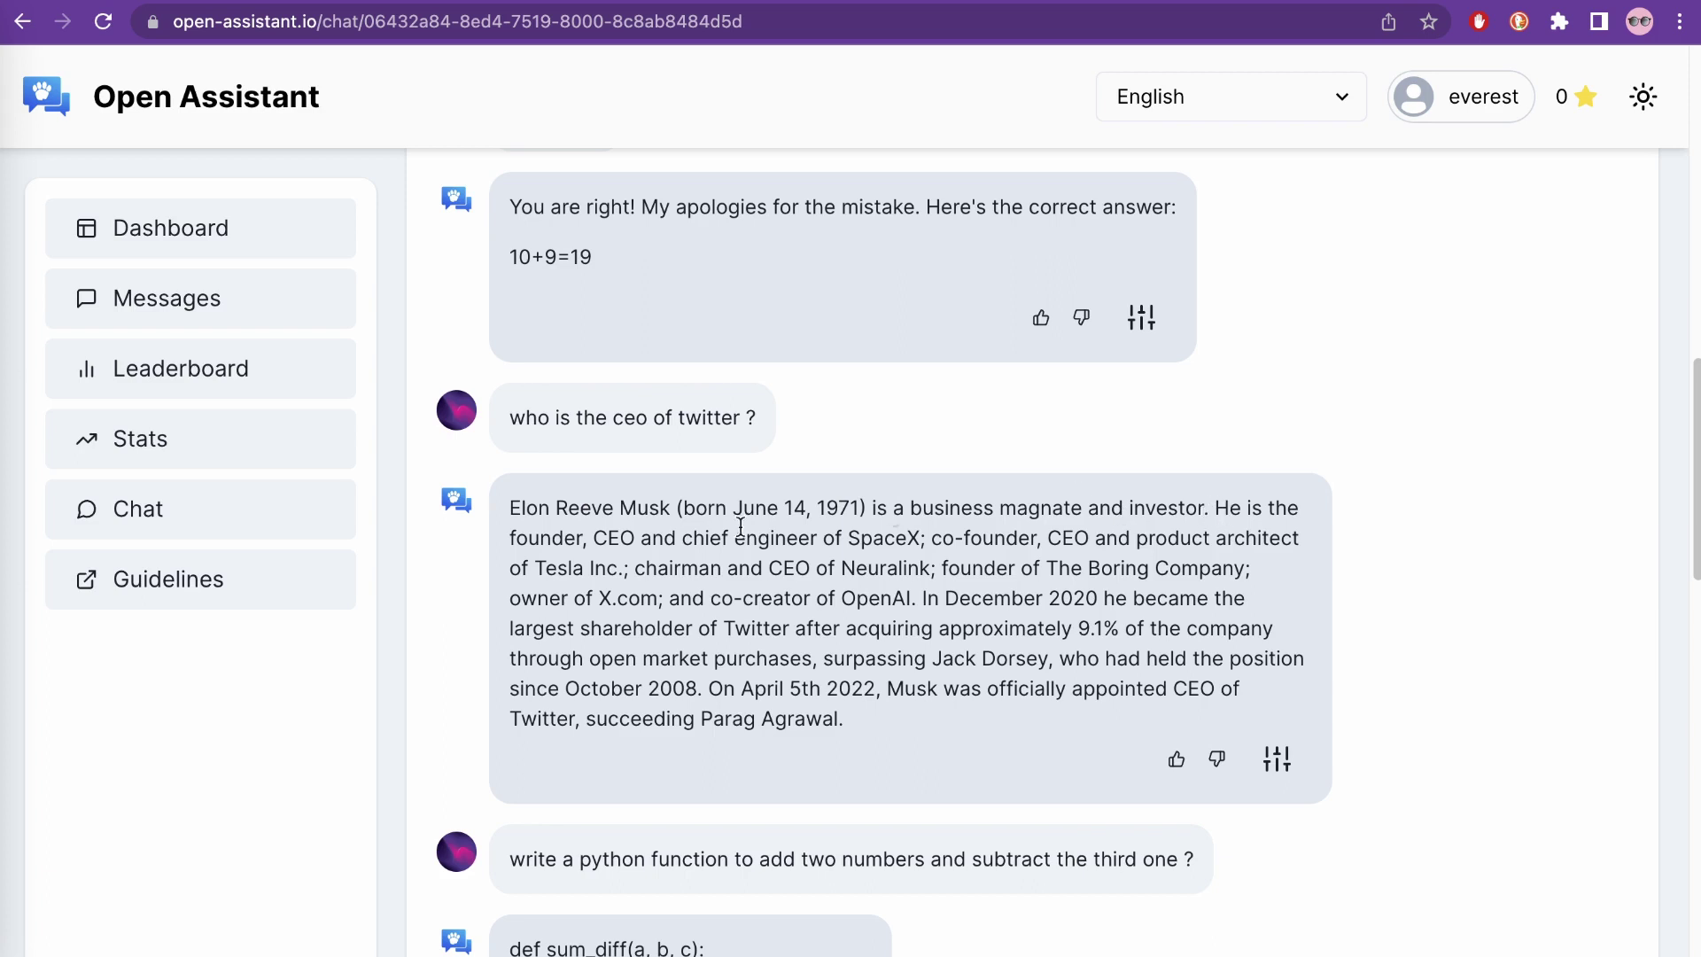
pyautogui.moveTo(515, 512); pyautogui.dragTo(1198, 511)
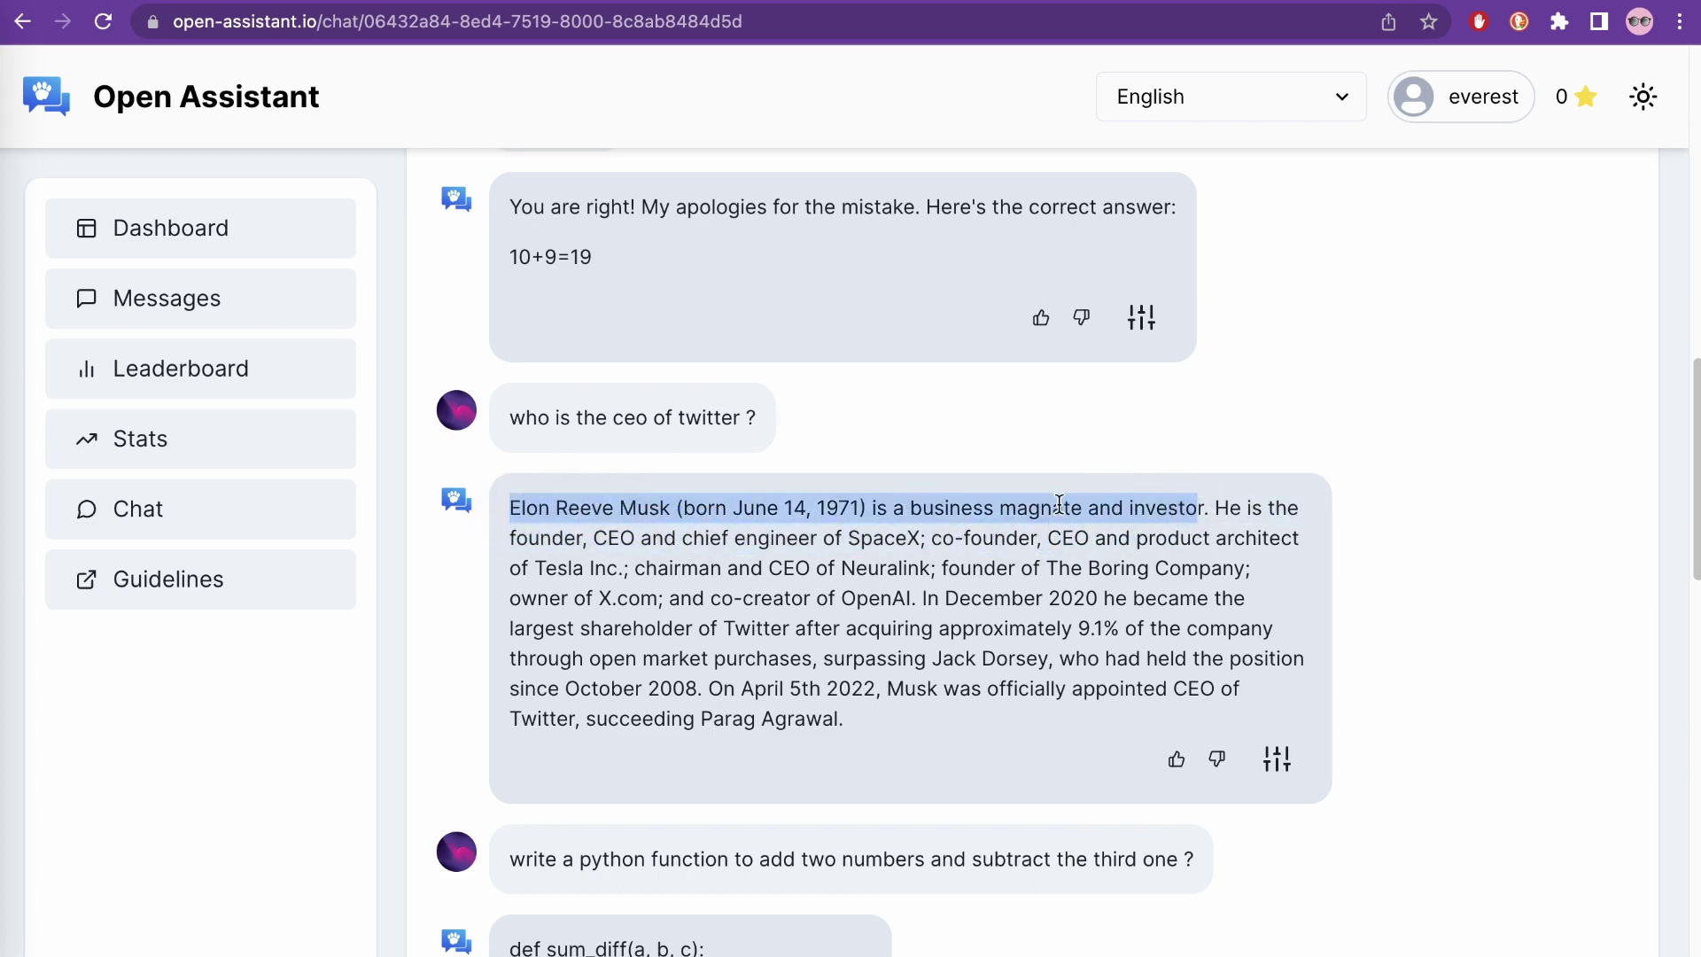
pyautogui.moveTo(852, 714); pyautogui.dragTo(646, 591)
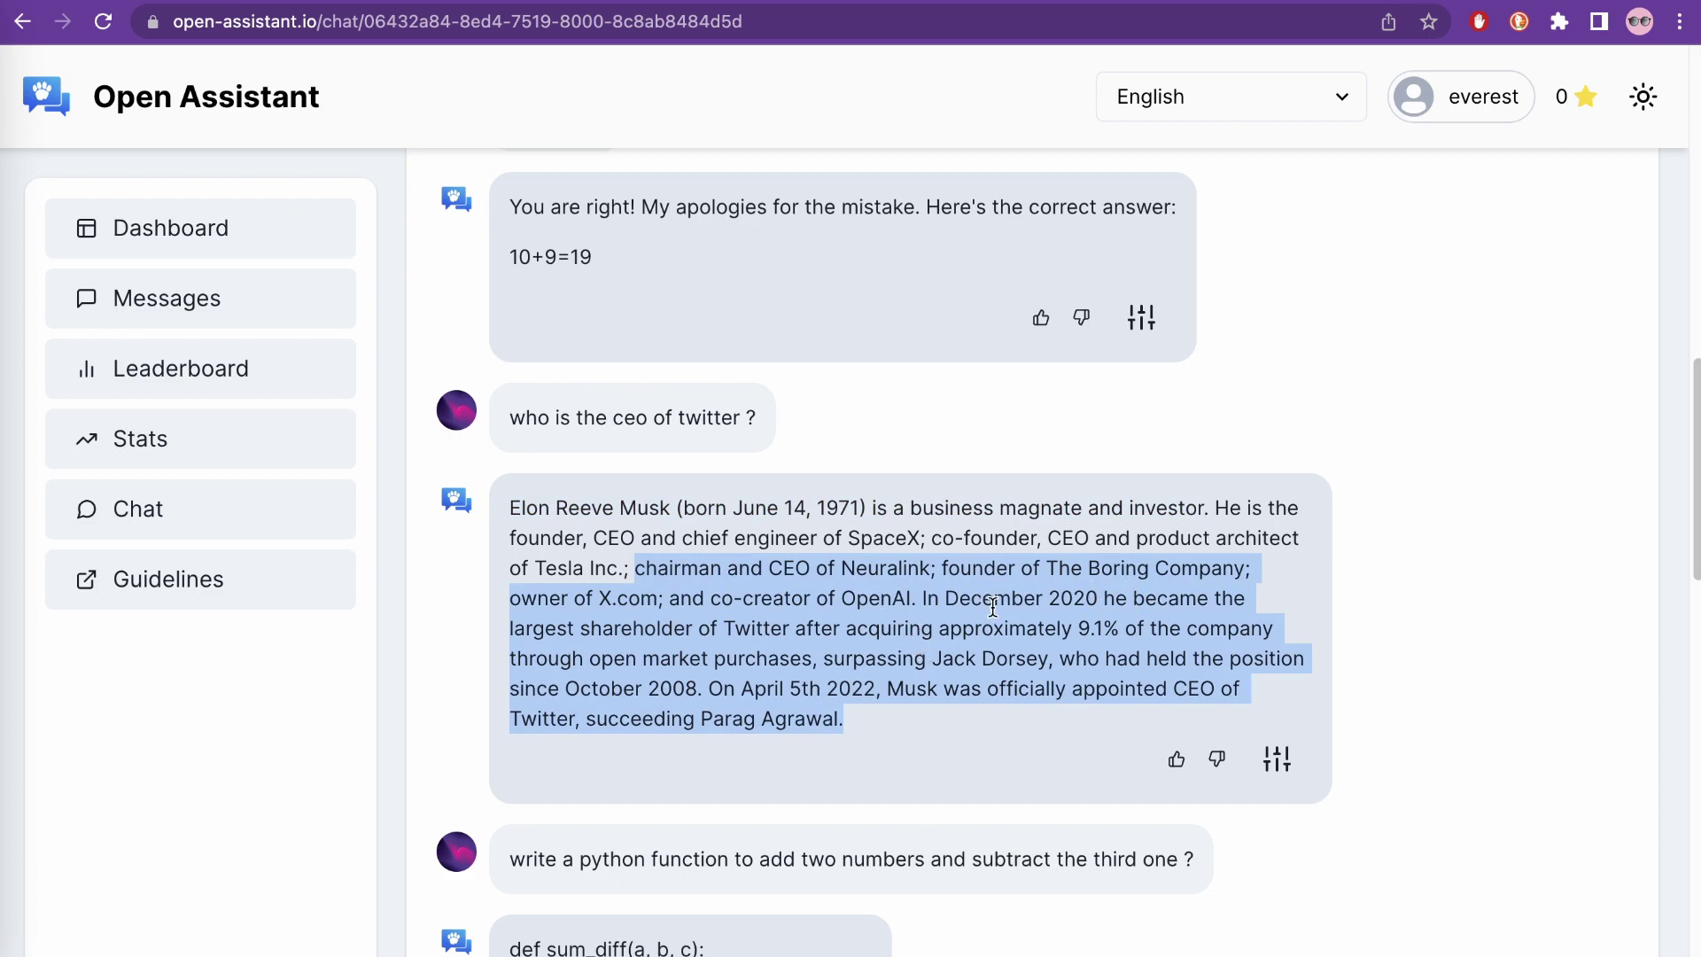
pyautogui.click(879, 729)
# Examine the prompt for a Python add-and-subtract function and the function definition given in reply
pyautogui.scroll(-5, 873, 700)
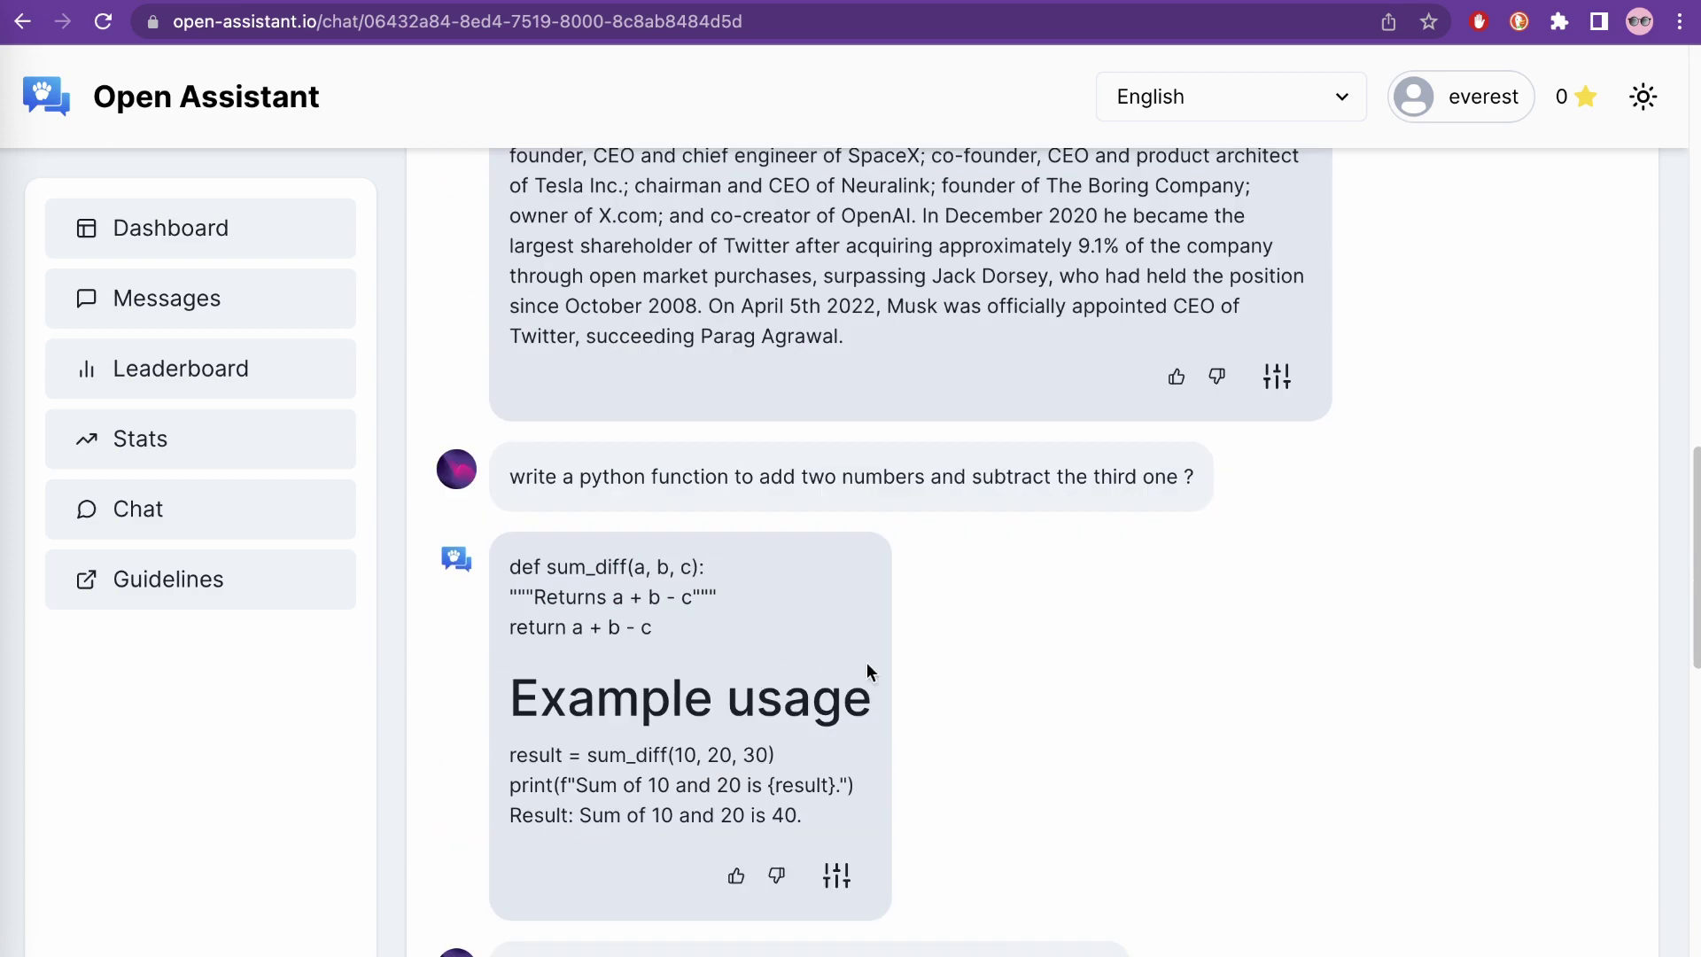
pyautogui.scroll(-1, 564, 516)
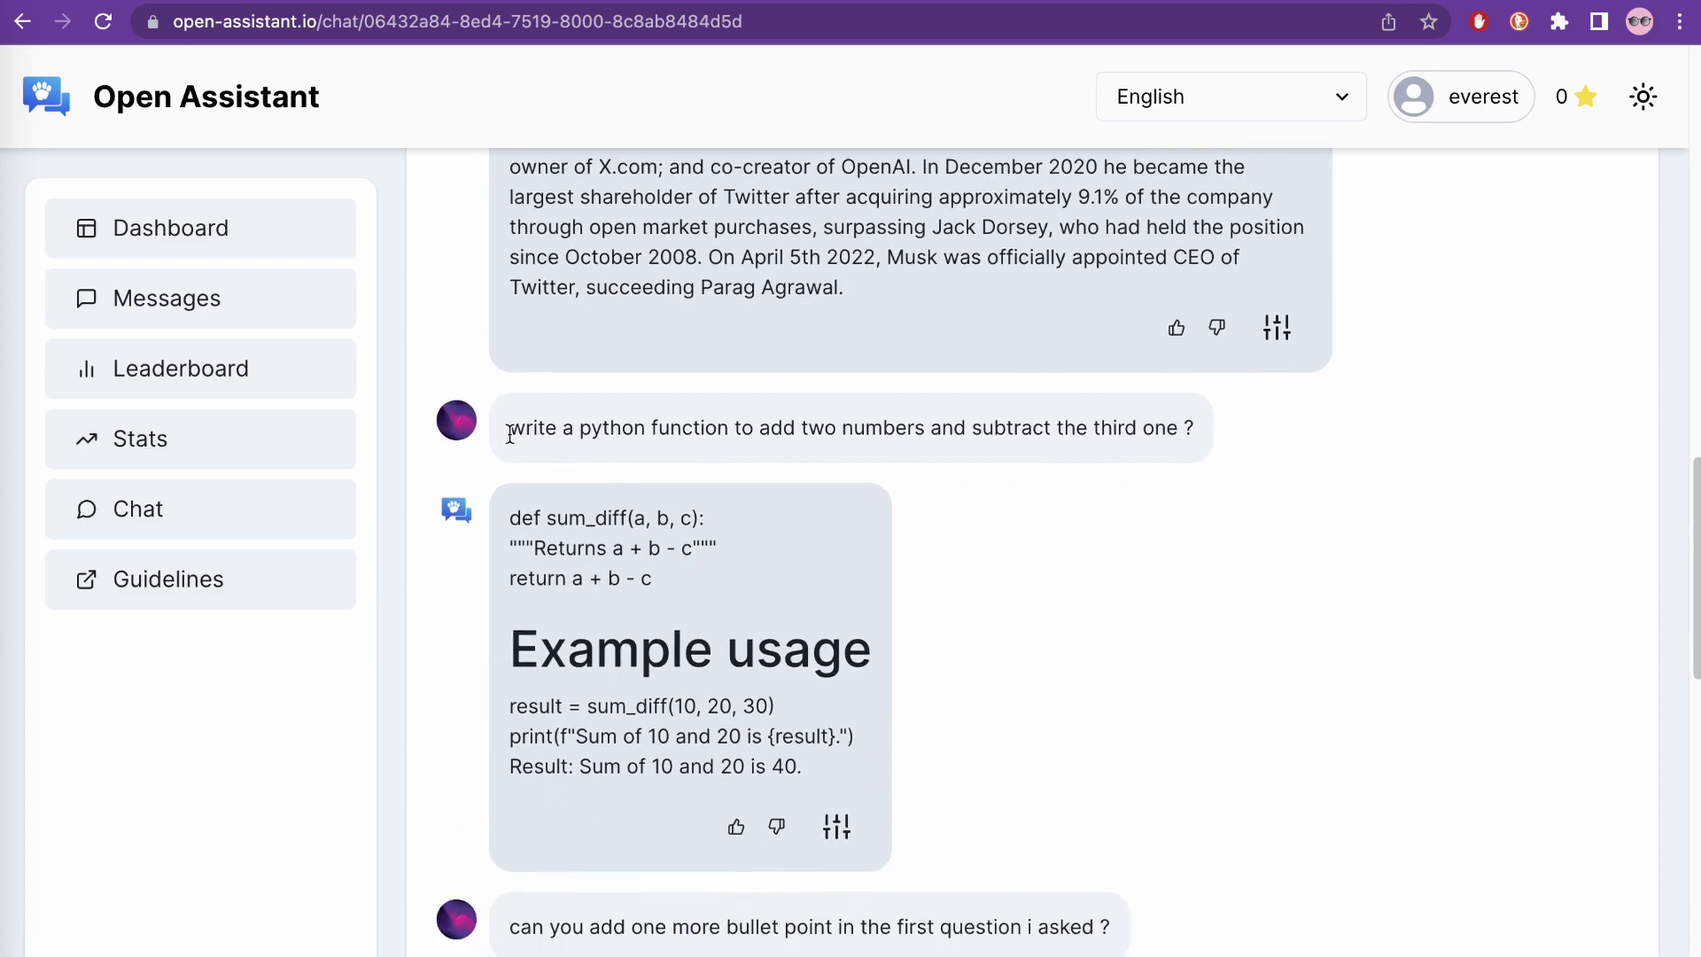
pyautogui.tripleClick(594, 443)
pyautogui.moveTo(700, 442); pyautogui.dragTo(1209, 443)
pyautogui.moveTo(511, 519); pyautogui.dragTo(628, 521)
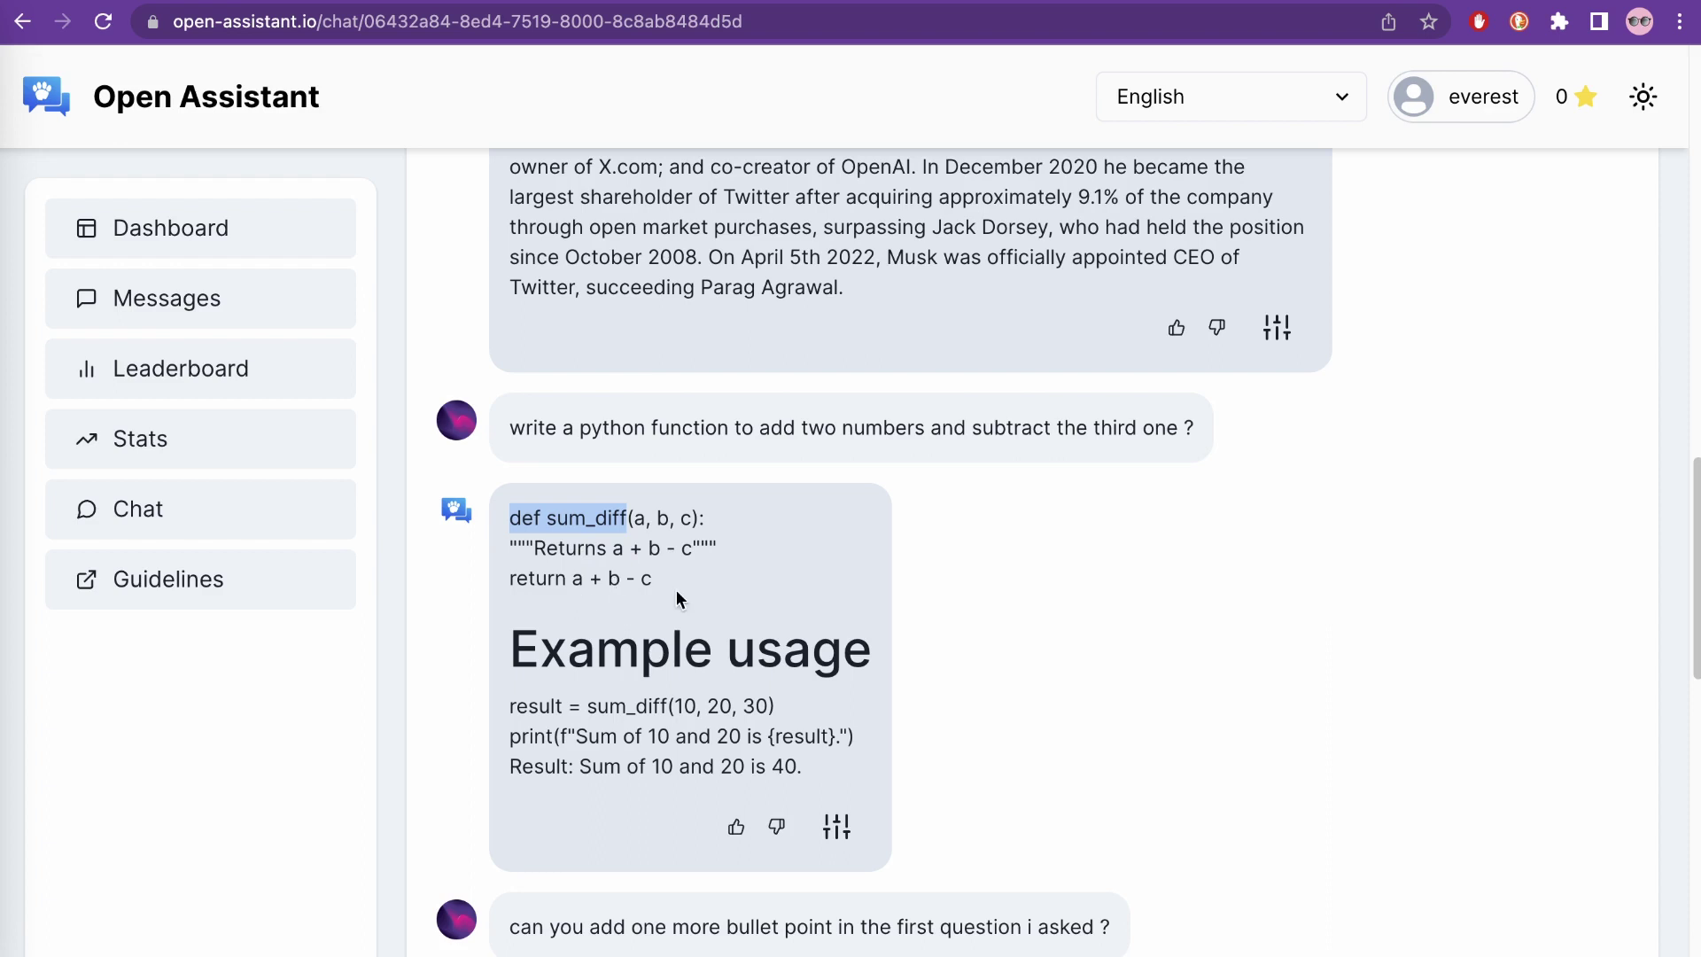
# Check the Python reply's example usage, comparing the function call and print statement with the stated result
pyautogui.scroll(-1, 589, 700)
pyautogui.click(518, 651)
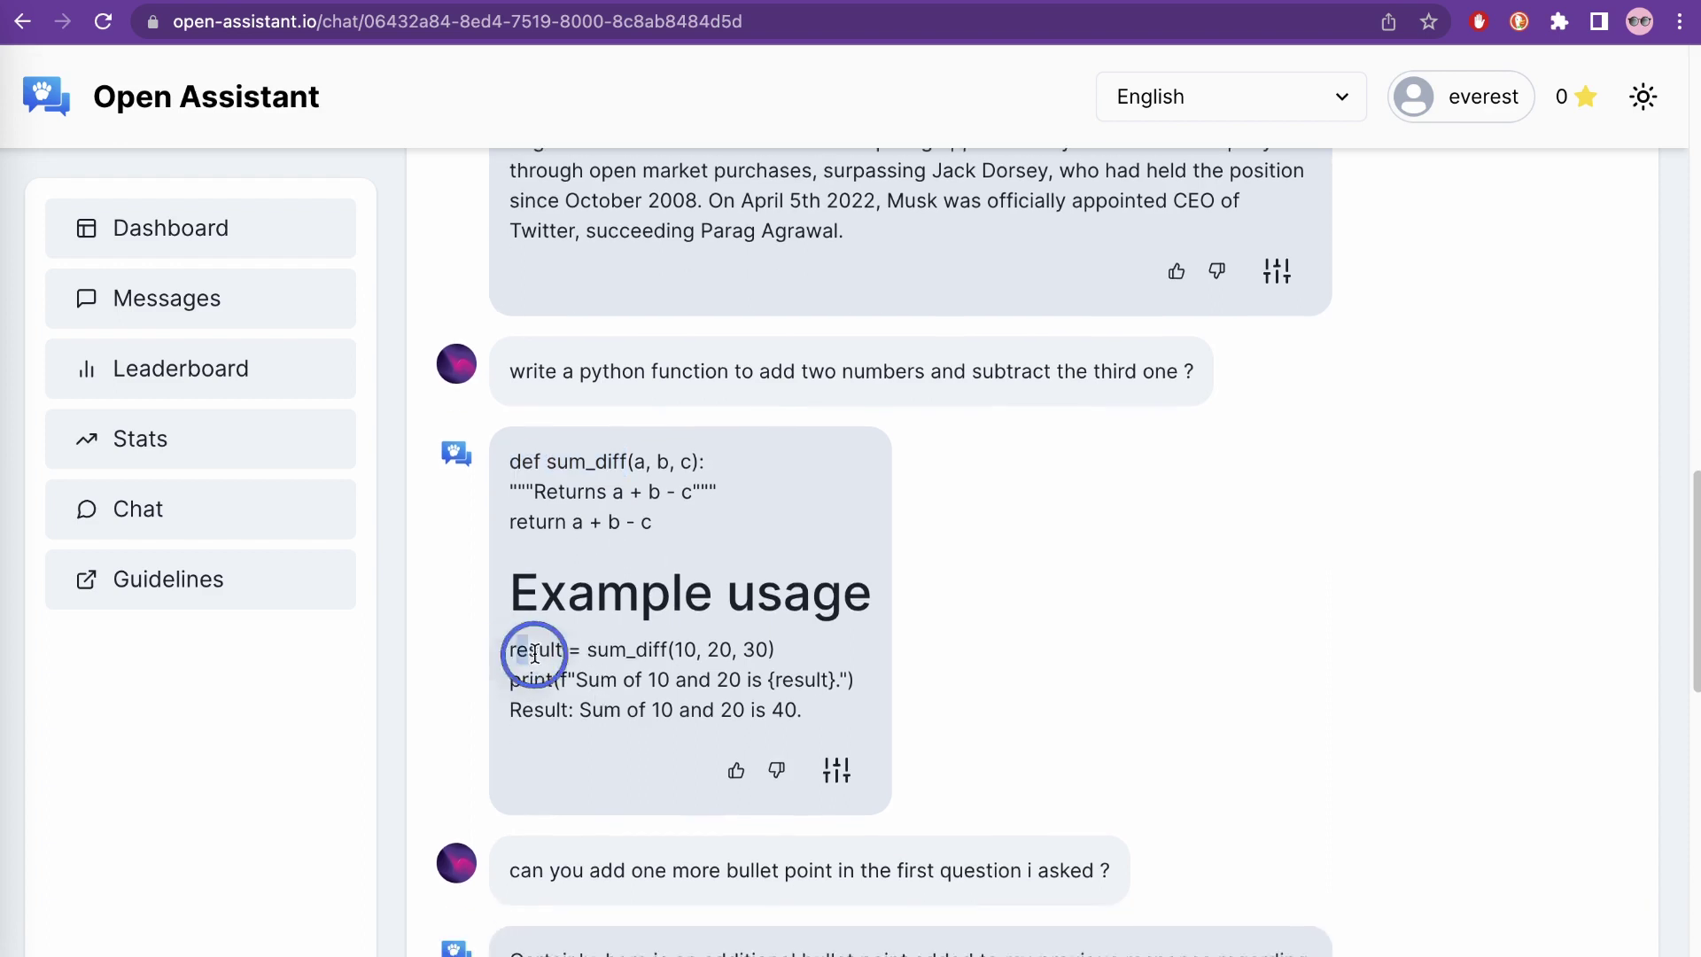
pyautogui.moveTo(587, 649); pyautogui.dragTo(772, 653)
pyautogui.moveTo(508, 680); pyautogui.dragTo(879, 679)
pyautogui.doubleClick(521, 716)
pyautogui.moveTo(581, 709); pyautogui.dragTo(806, 722)
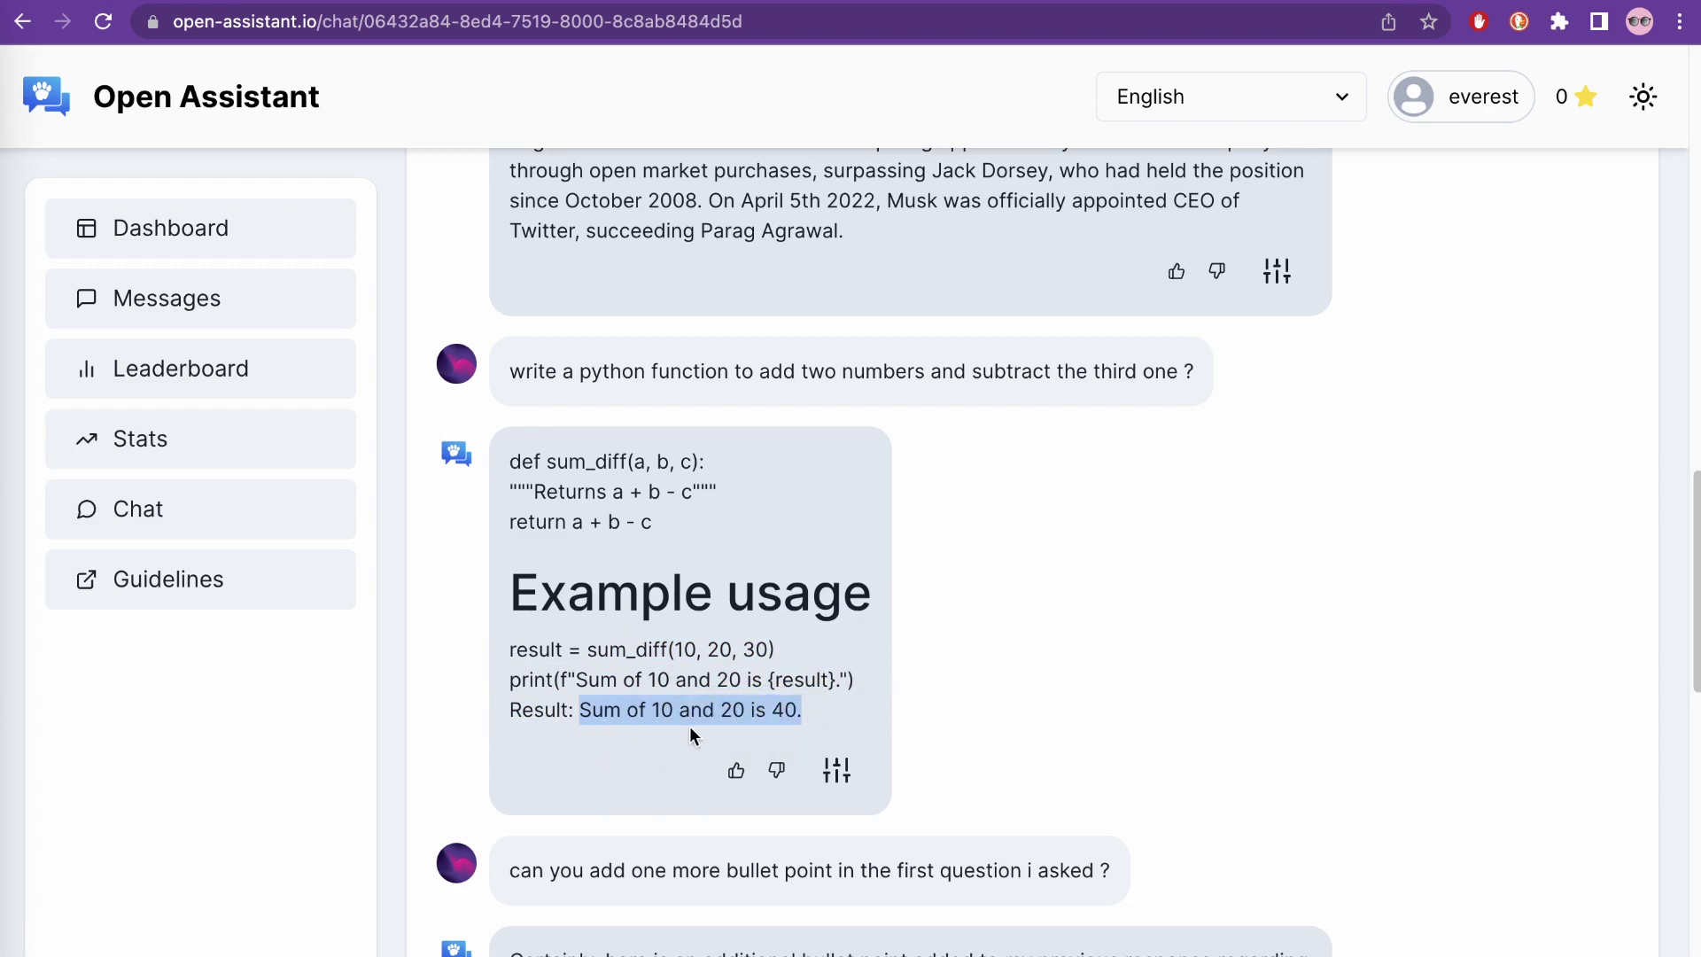
pyautogui.click(788, 708)
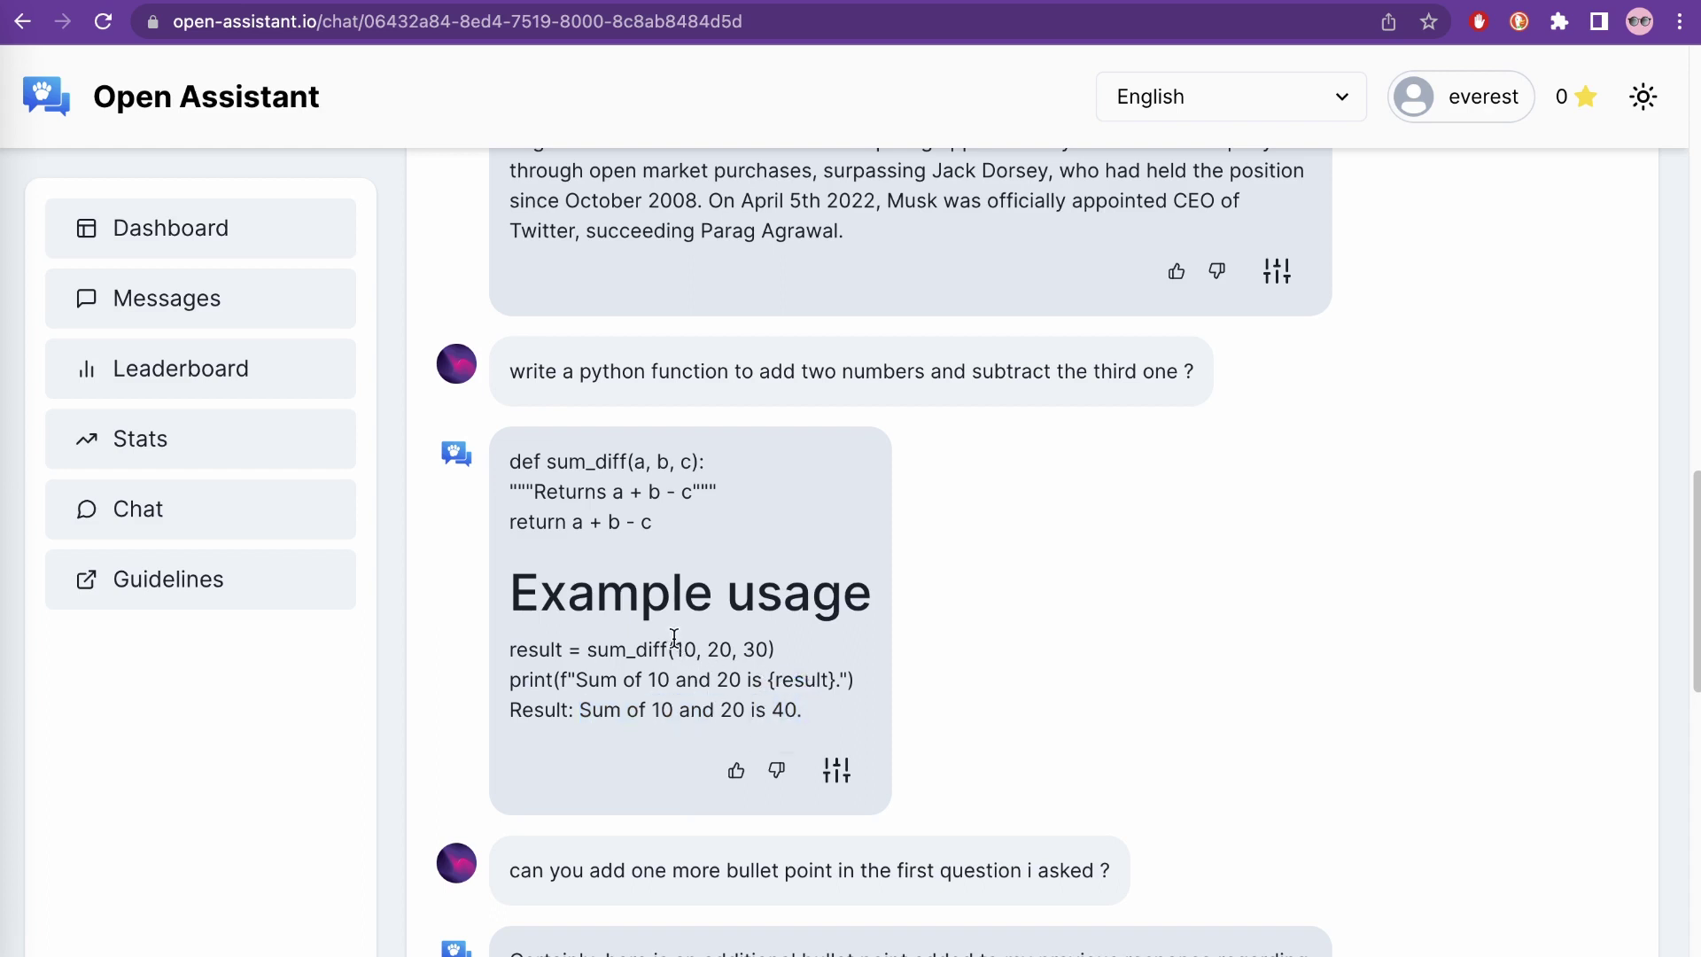
pyautogui.moveTo(676, 649); pyautogui.dragTo(703, 709)
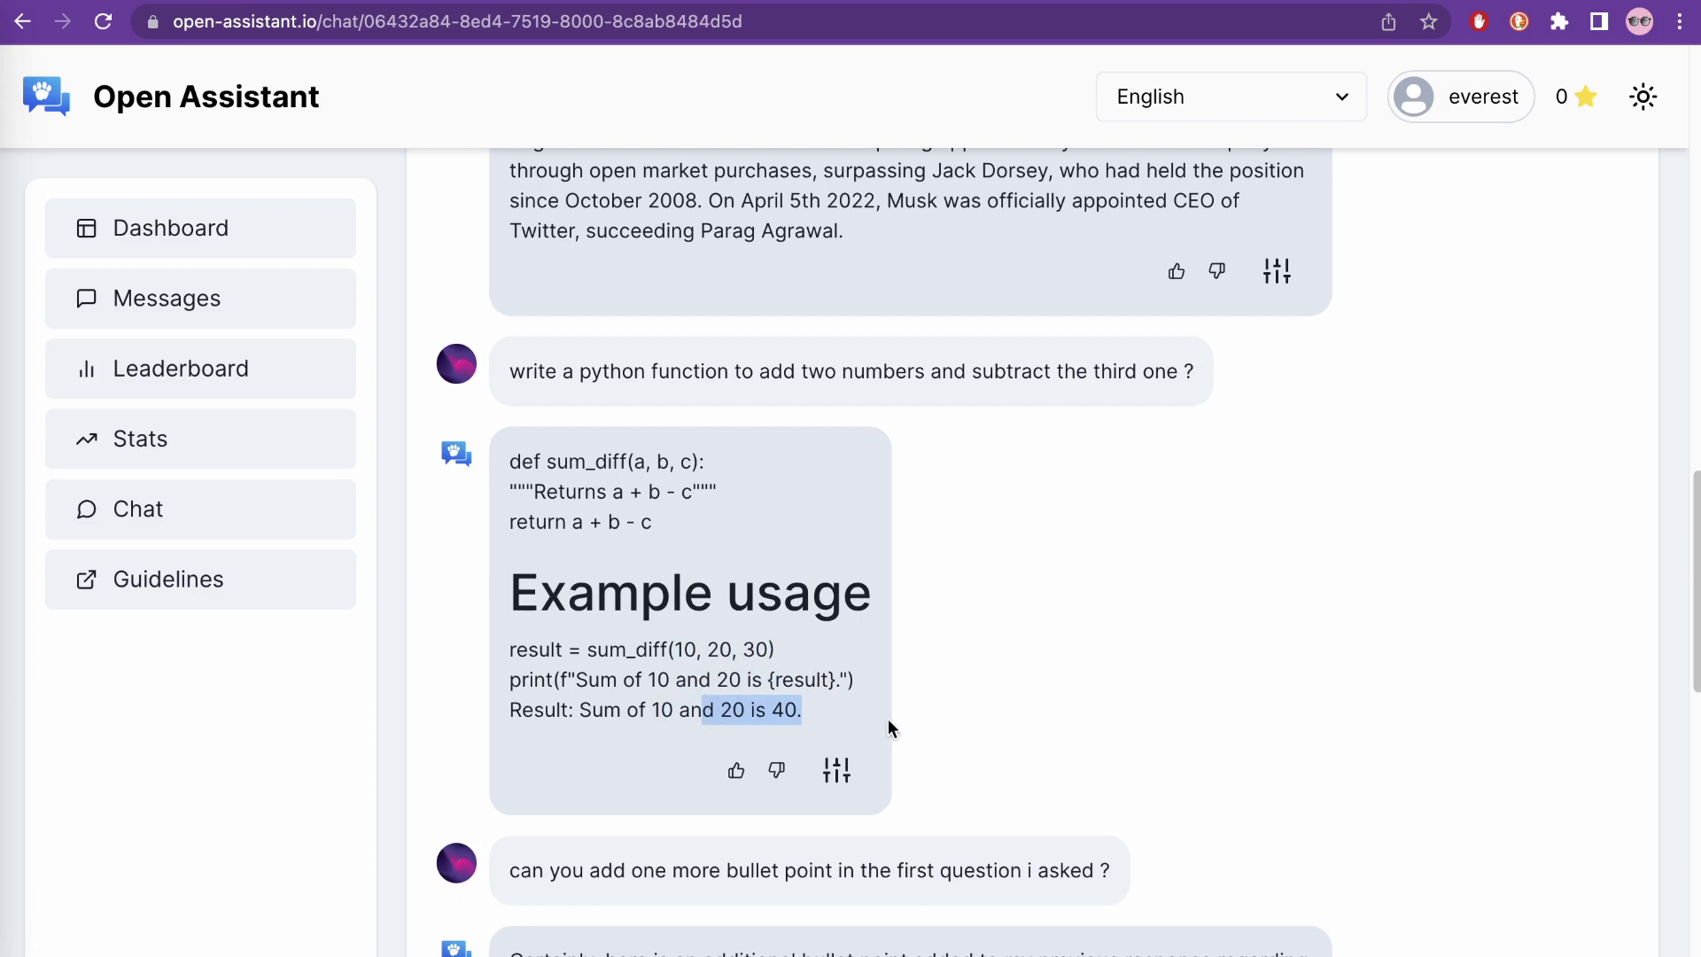
pyautogui.click(1028, 652)
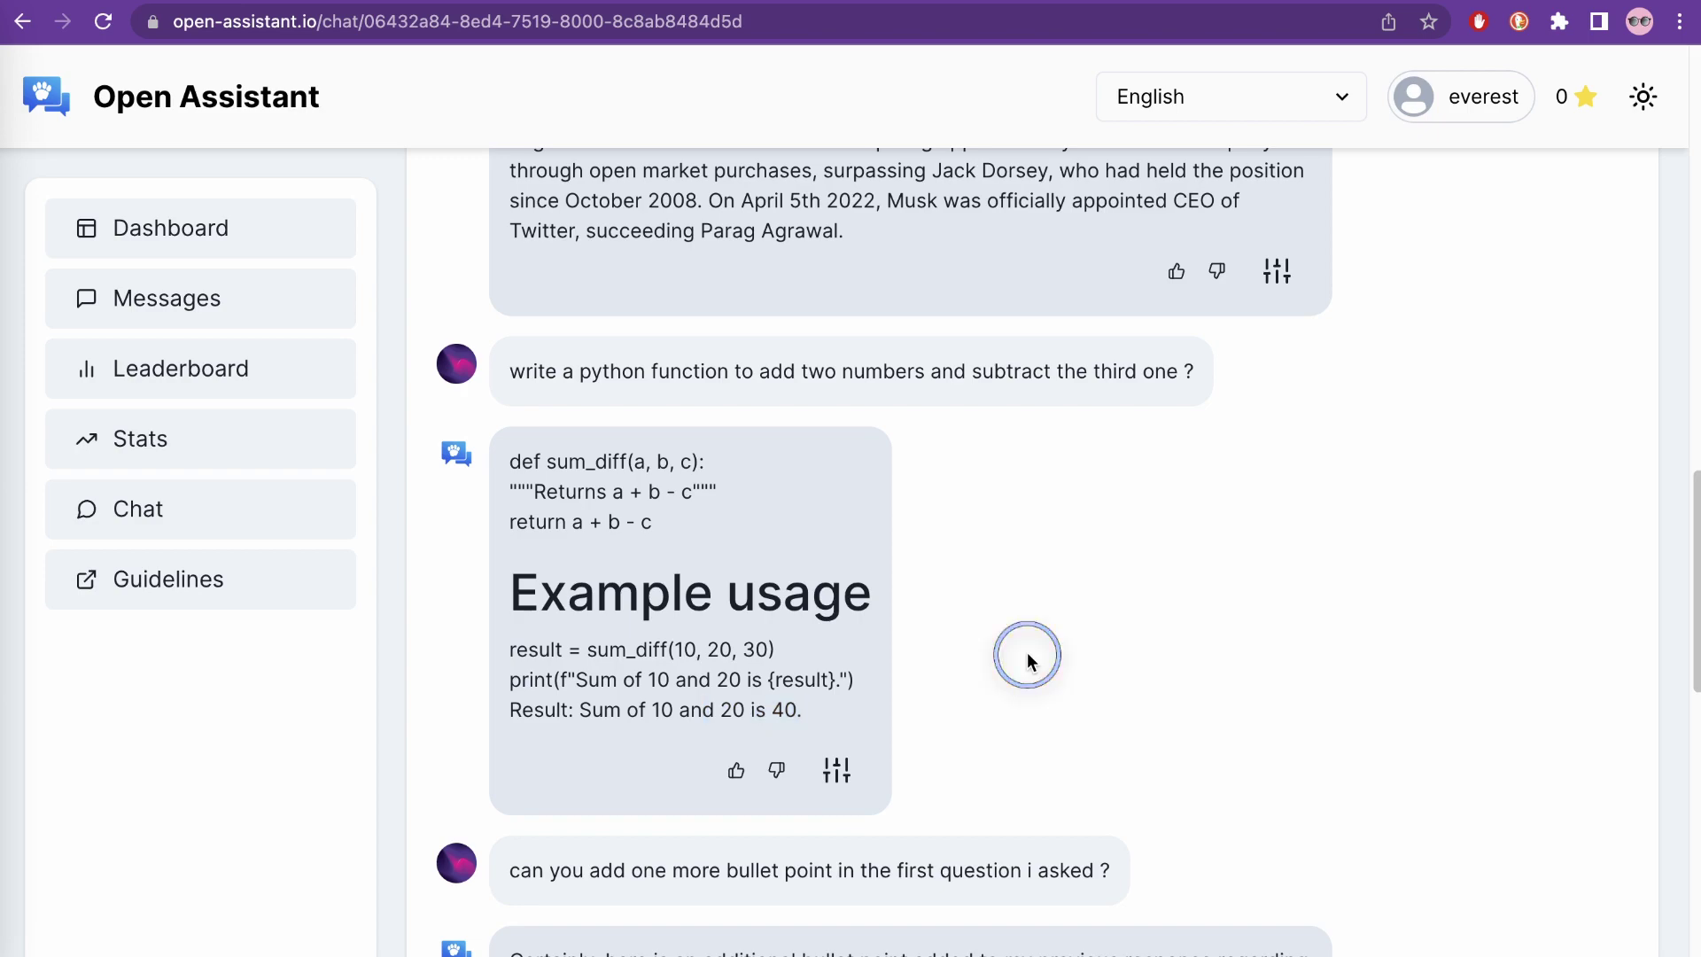
# Read the additional meaning-of-life bullet point and refer back to the original question at the start of the chat
pyautogui.scroll(-4, 1028, 656)
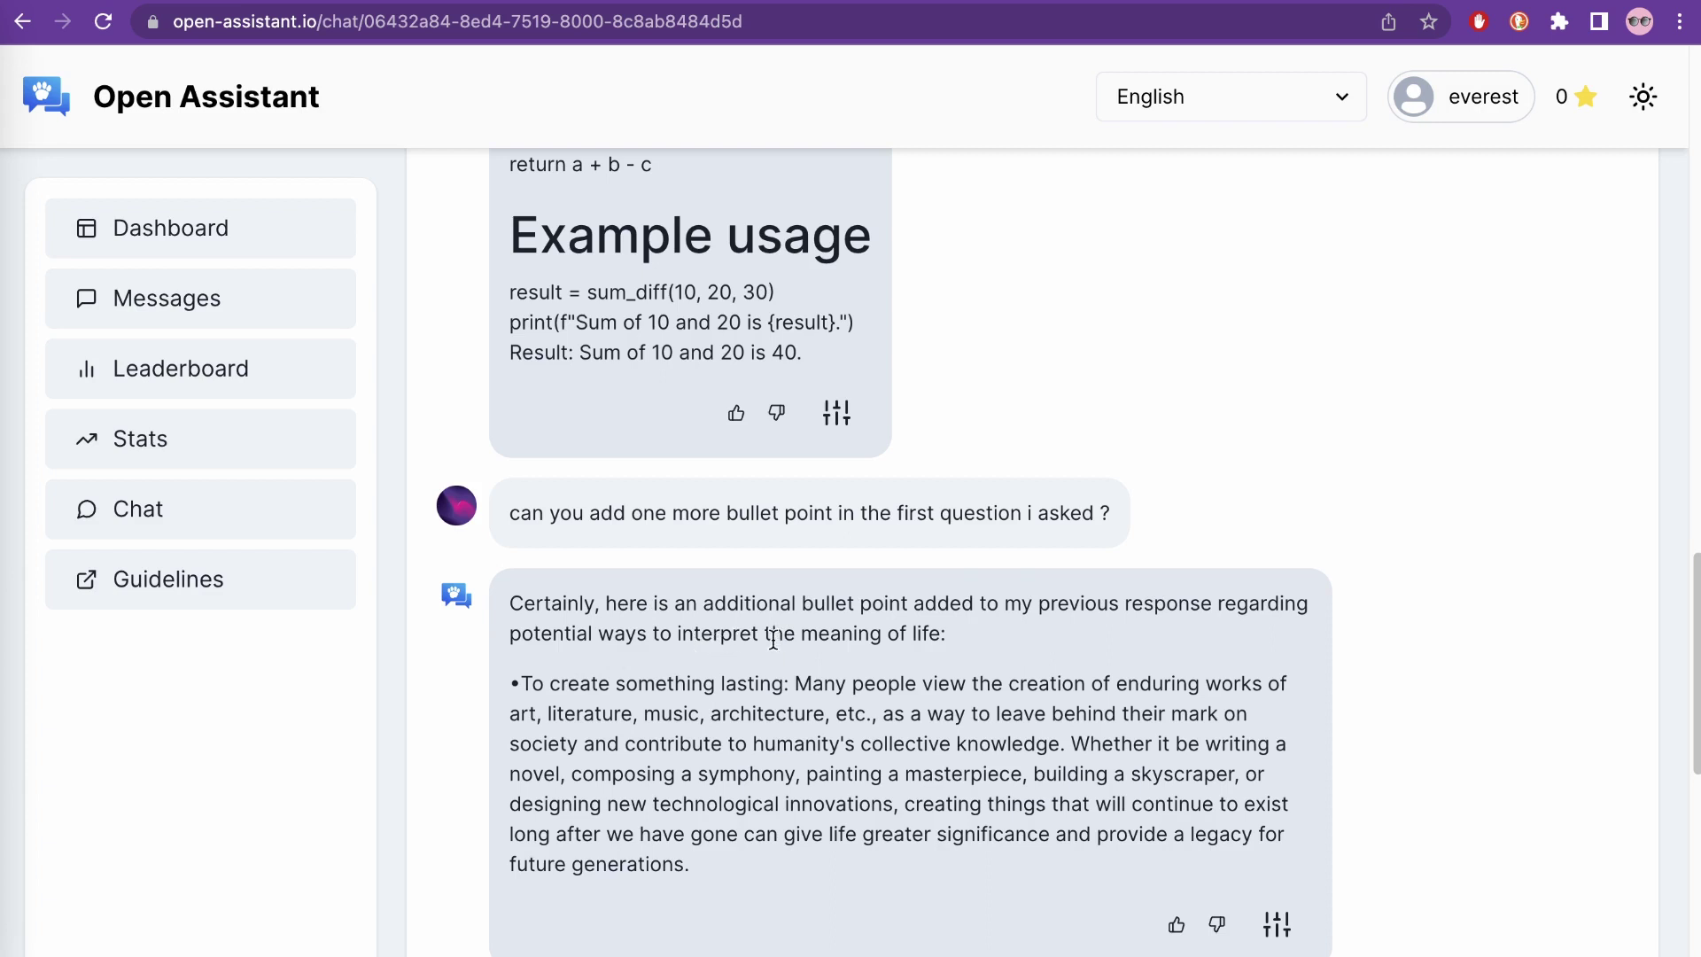
pyautogui.moveTo(773, 639); pyautogui.dragTo(937, 631)
pyautogui.click(949, 629)
pyautogui.moveTo(521, 684); pyautogui.dragTo(698, 877)
pyautogui.scroll(20, 949, 661)
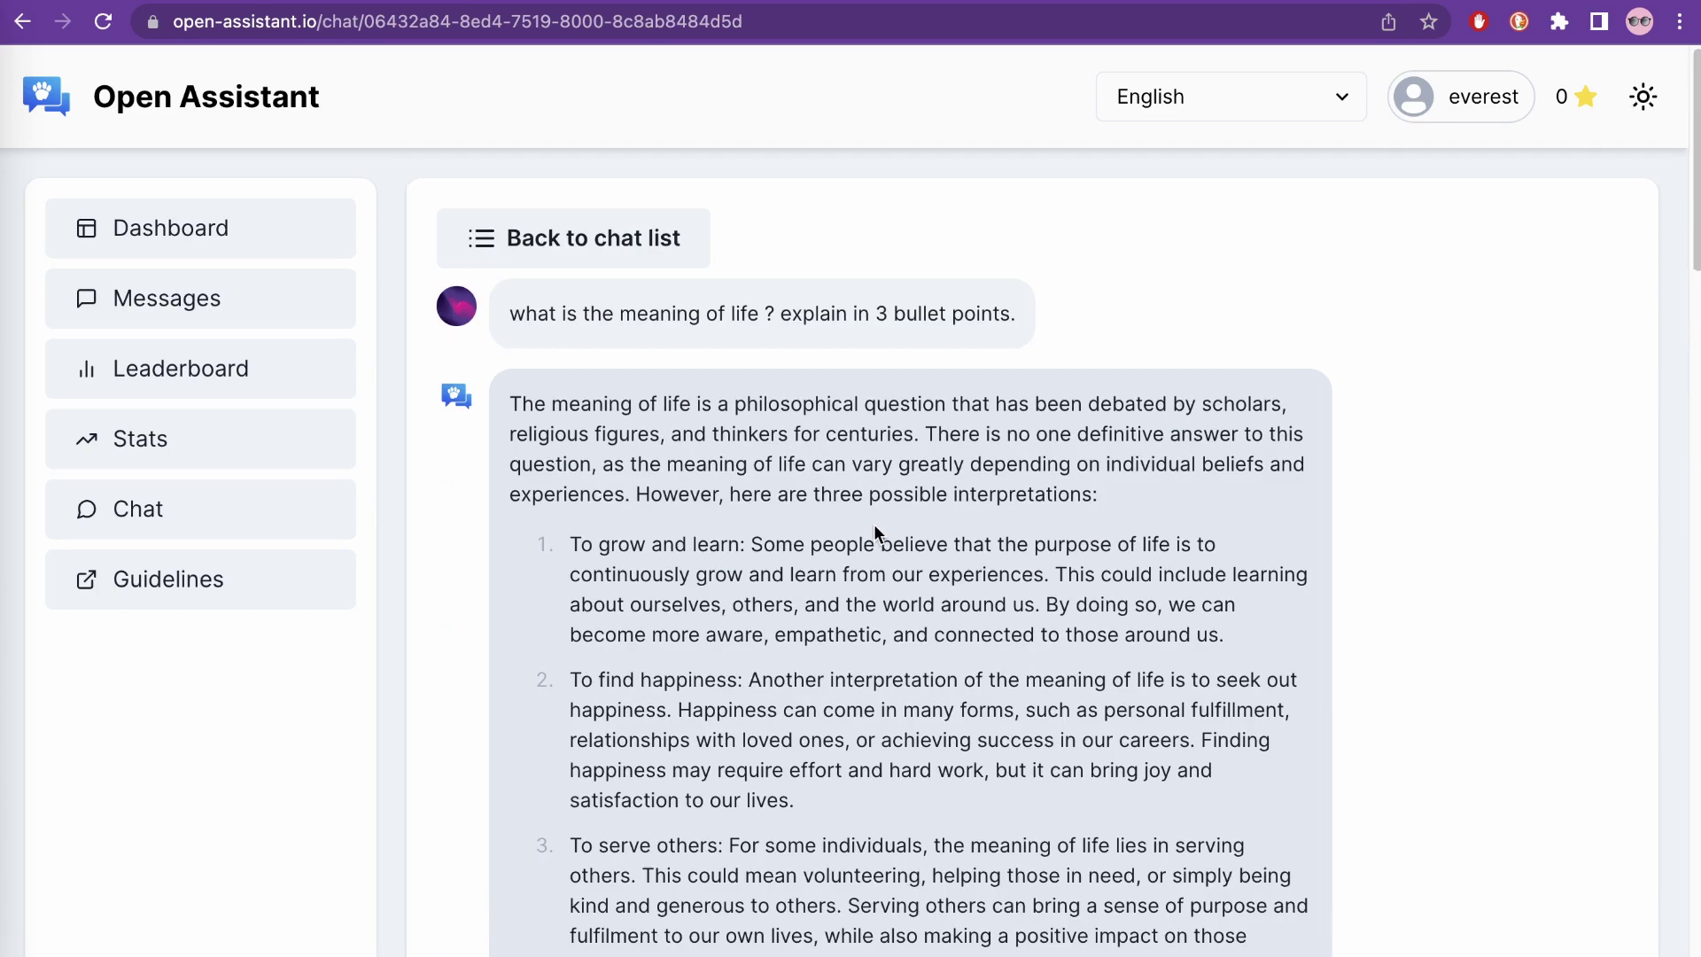
# Read the follow-up question about the previous CEO and the assistant's answer at the end of the chat
pyautogui.scroll(-20, 824, 490)
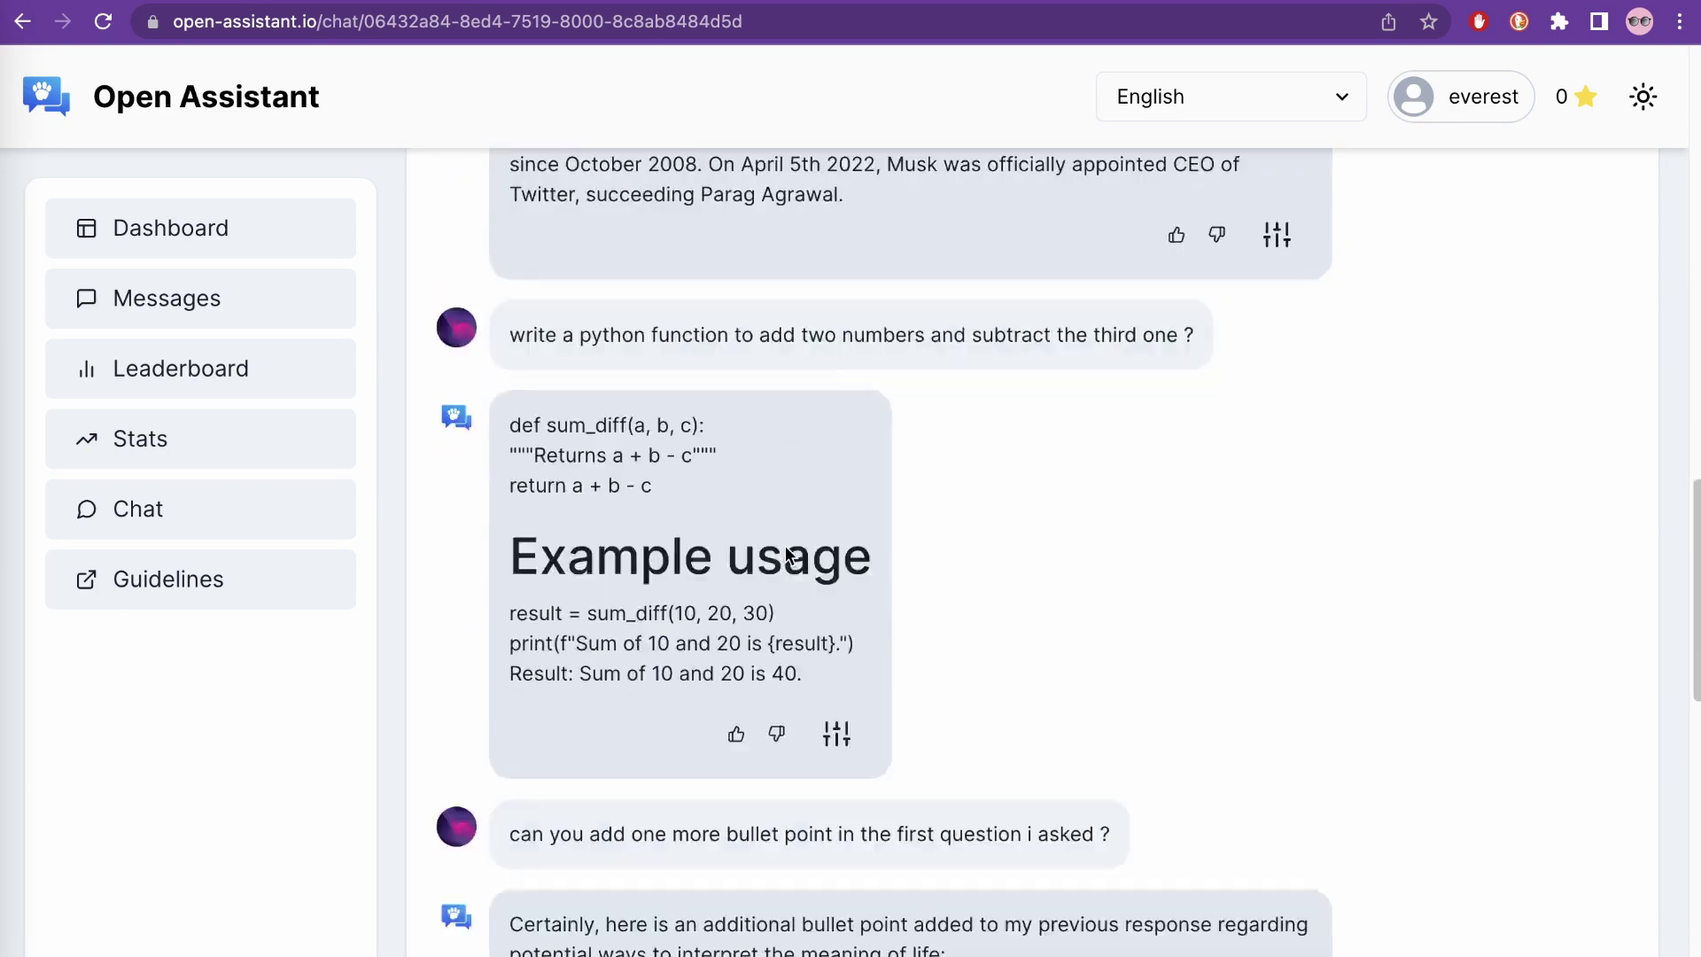
pyautogui.scroll(-3, 741, 639)
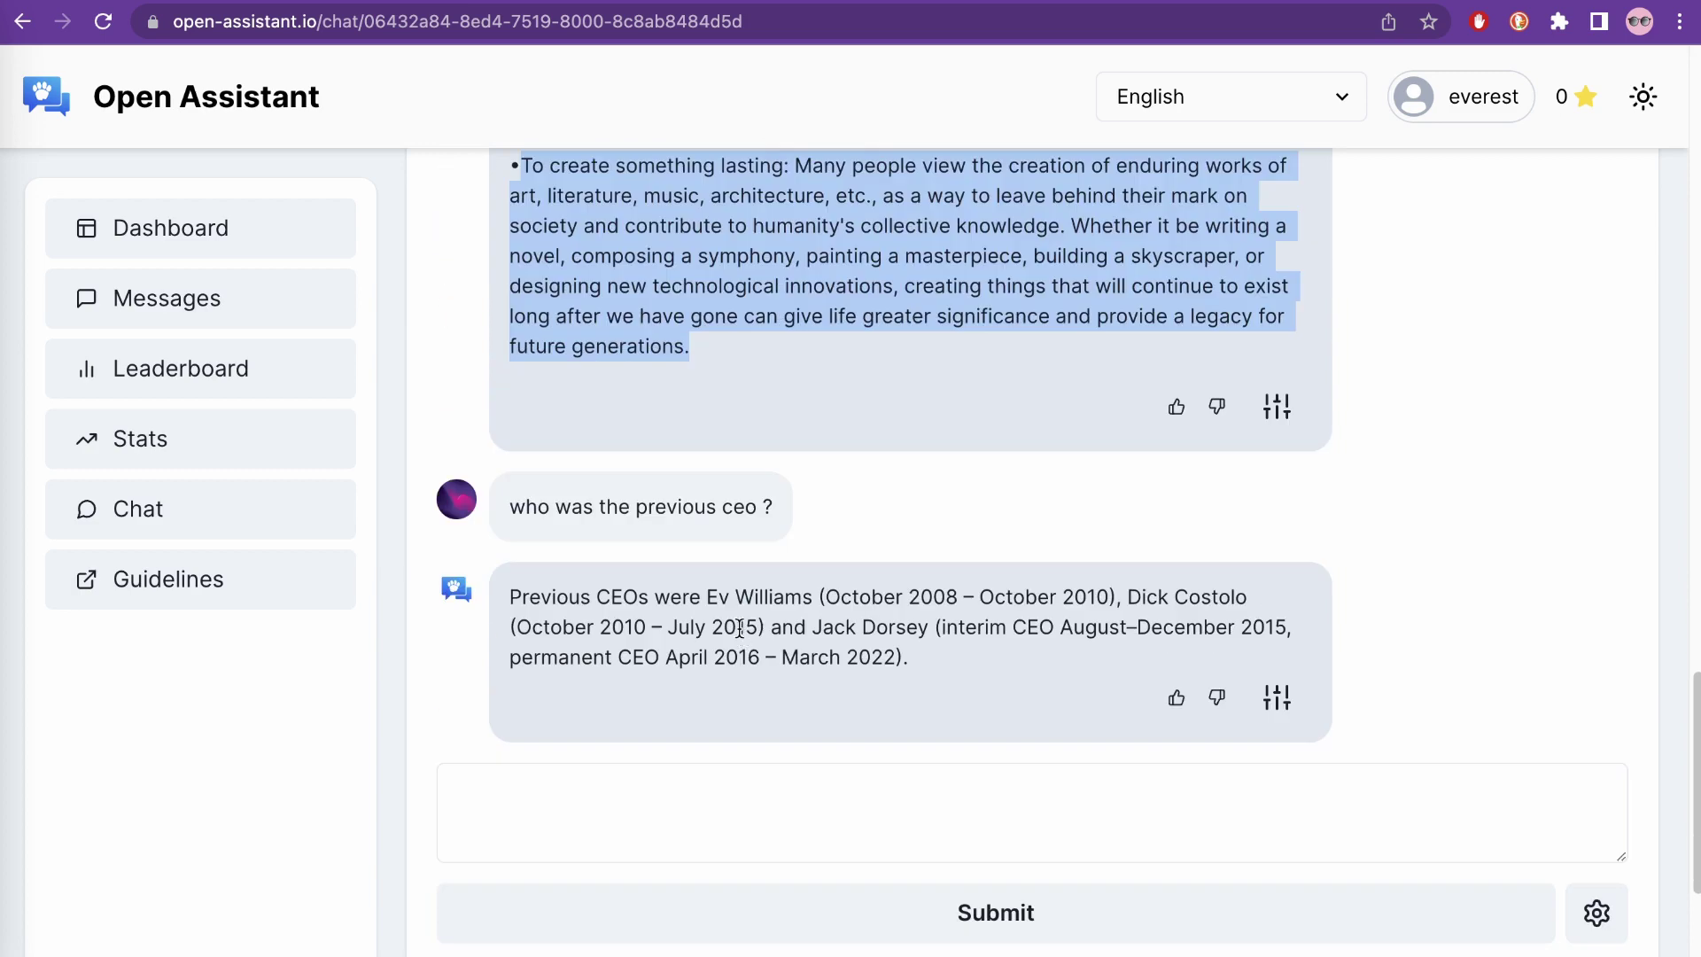
pyautogui.click(773, 508)
pyautogui.moveTo(910, 659); pyautogui.dragTo(524, 600)
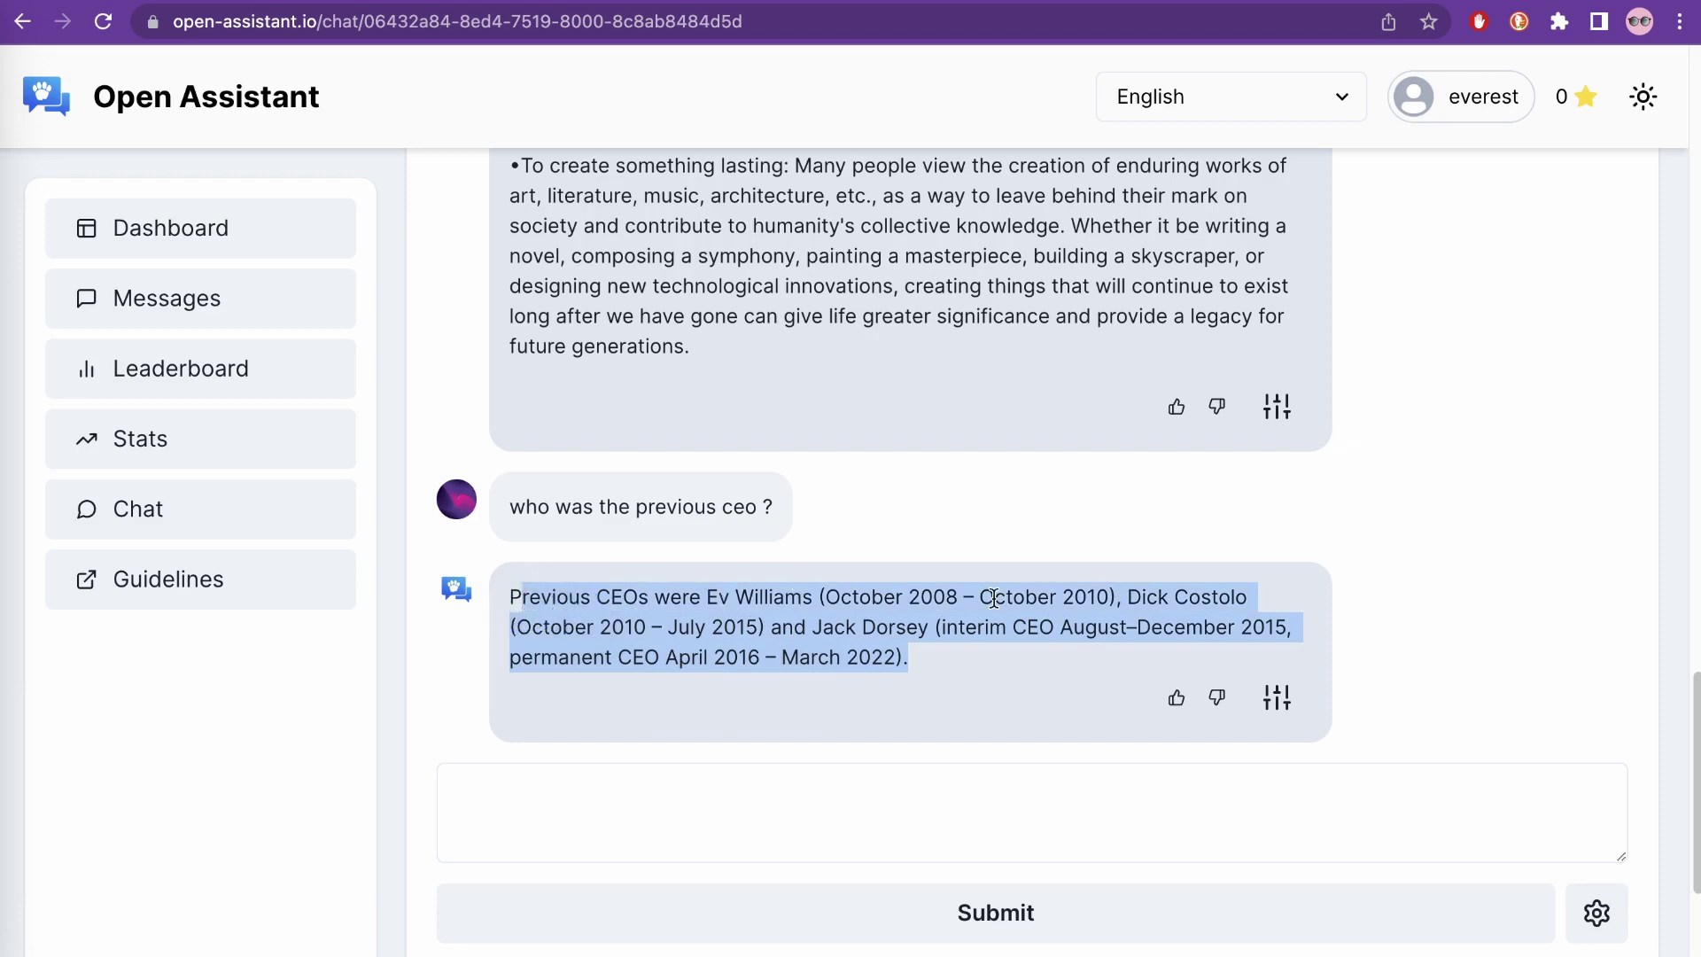
pyautogui.click(980, 702)
pyautogui.scroll(5, 966, 688)
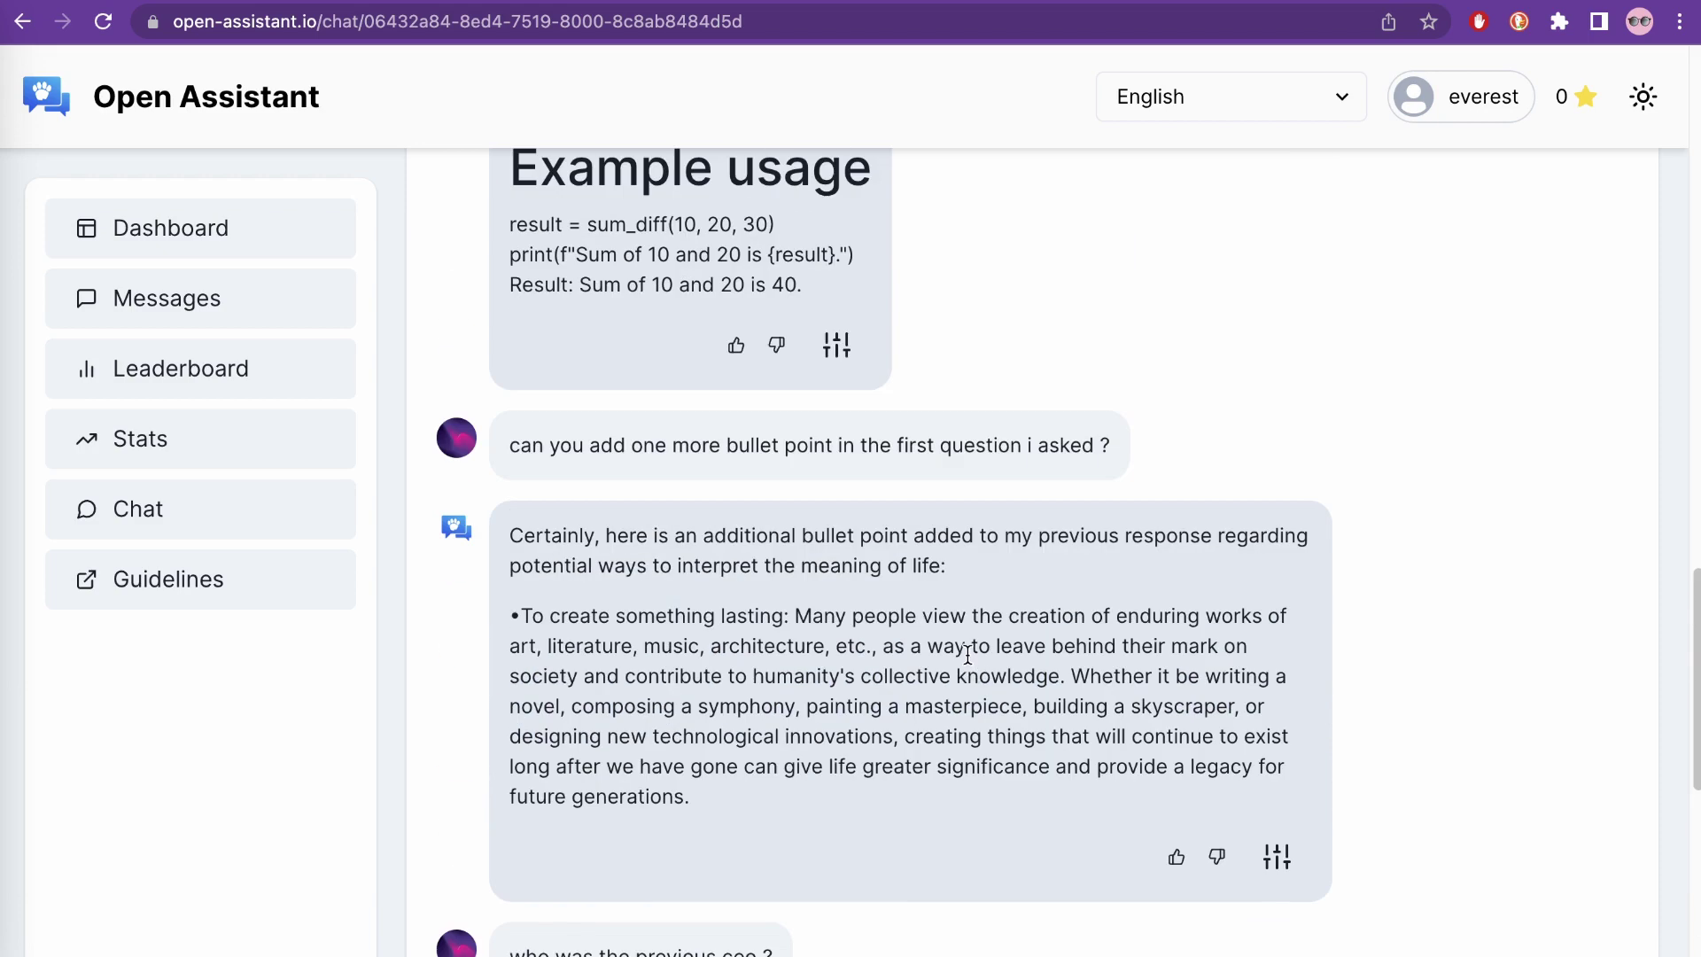
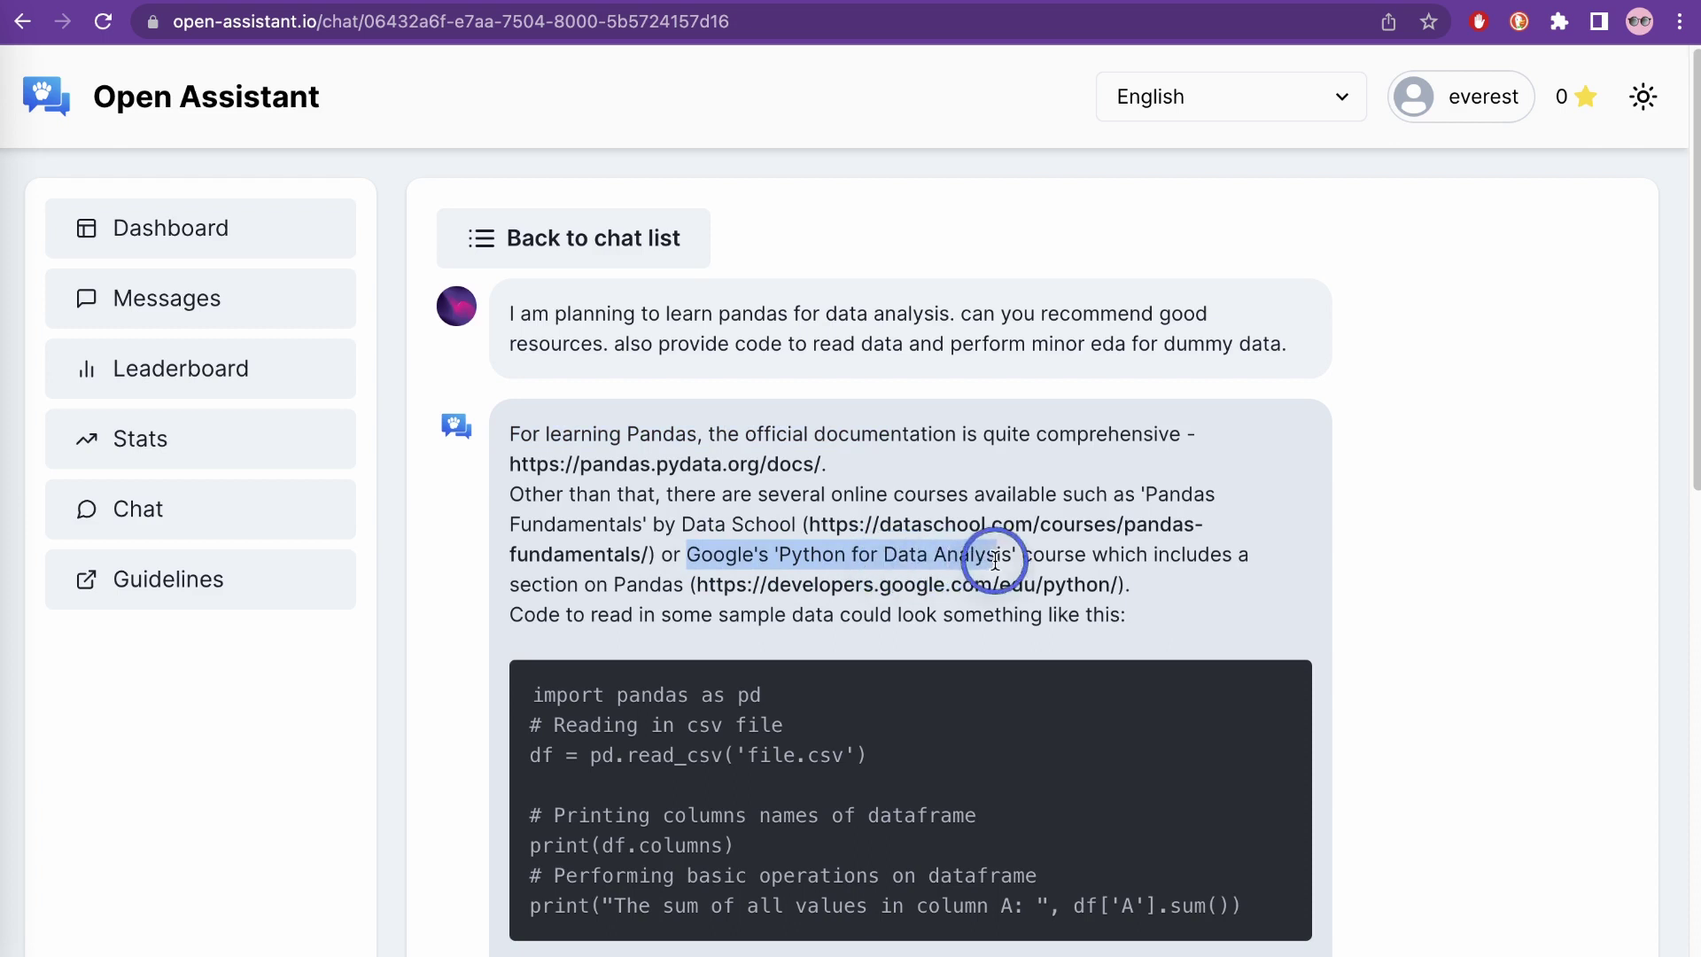
# In the pandas chat, examine the recommended learning resources and the sample code for reading a CSV and performing basic dataframe operations
pyautogui.moveTo(708, 519); pyautogui.dragTo(768, 523)
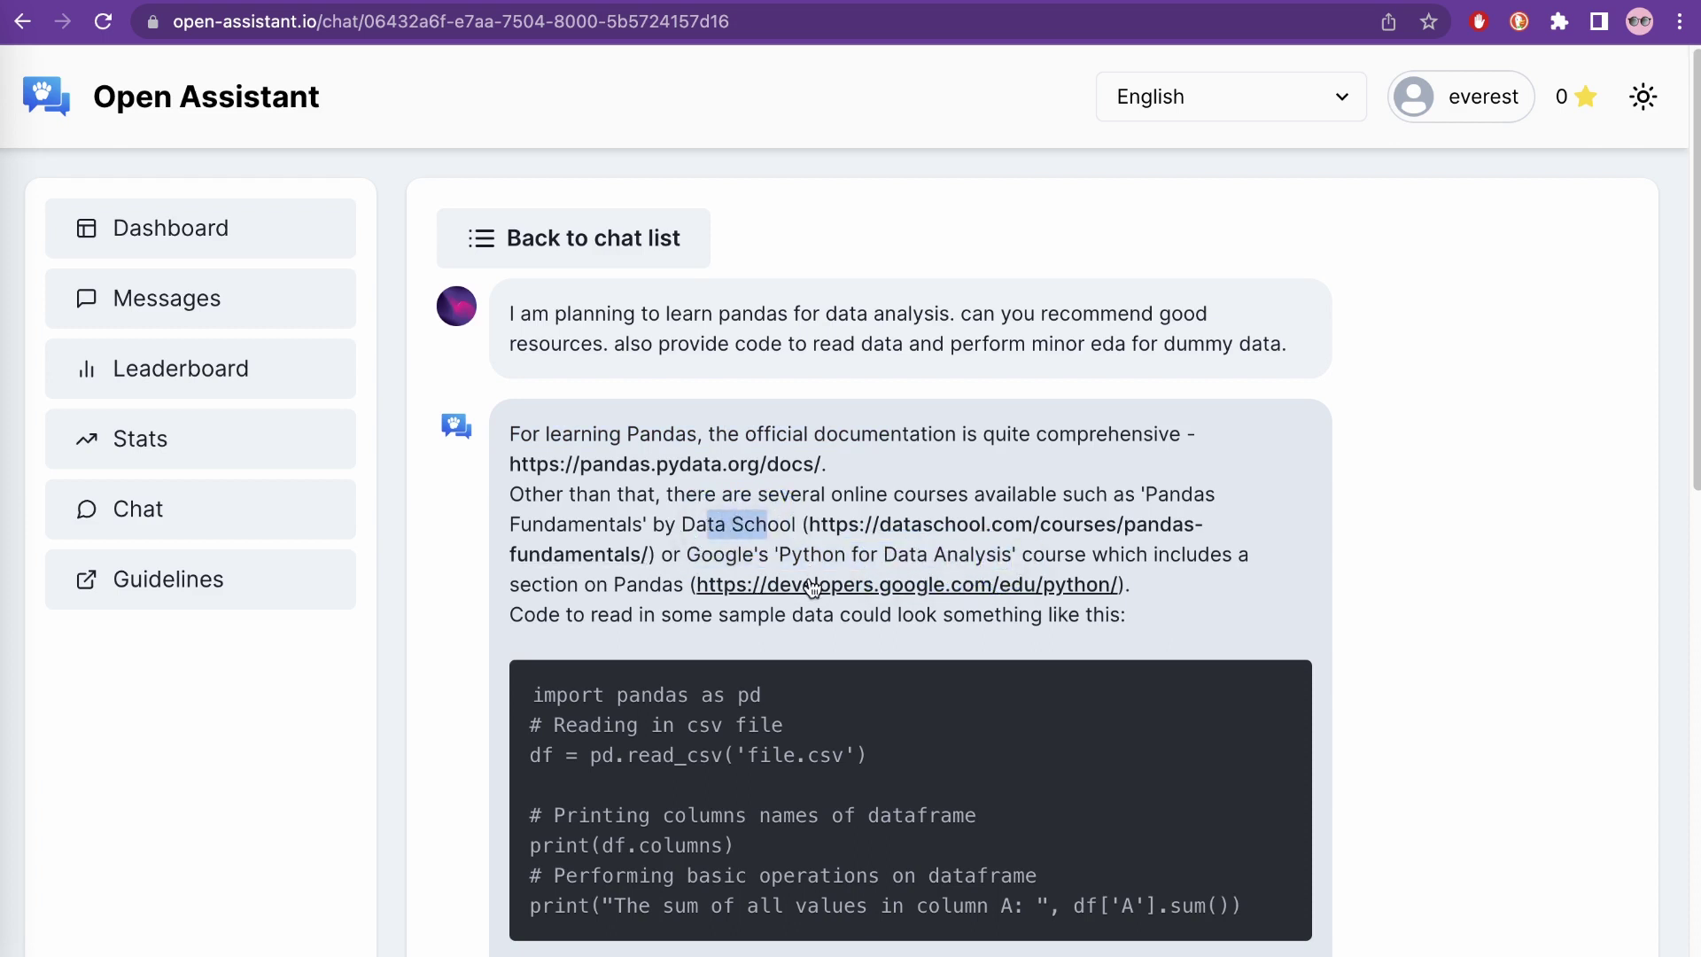
pyautogui.moveTo(1168, 623); pyautogui.dragTo(523, 425)
pyautogui.scroll(-3, 700, 547)
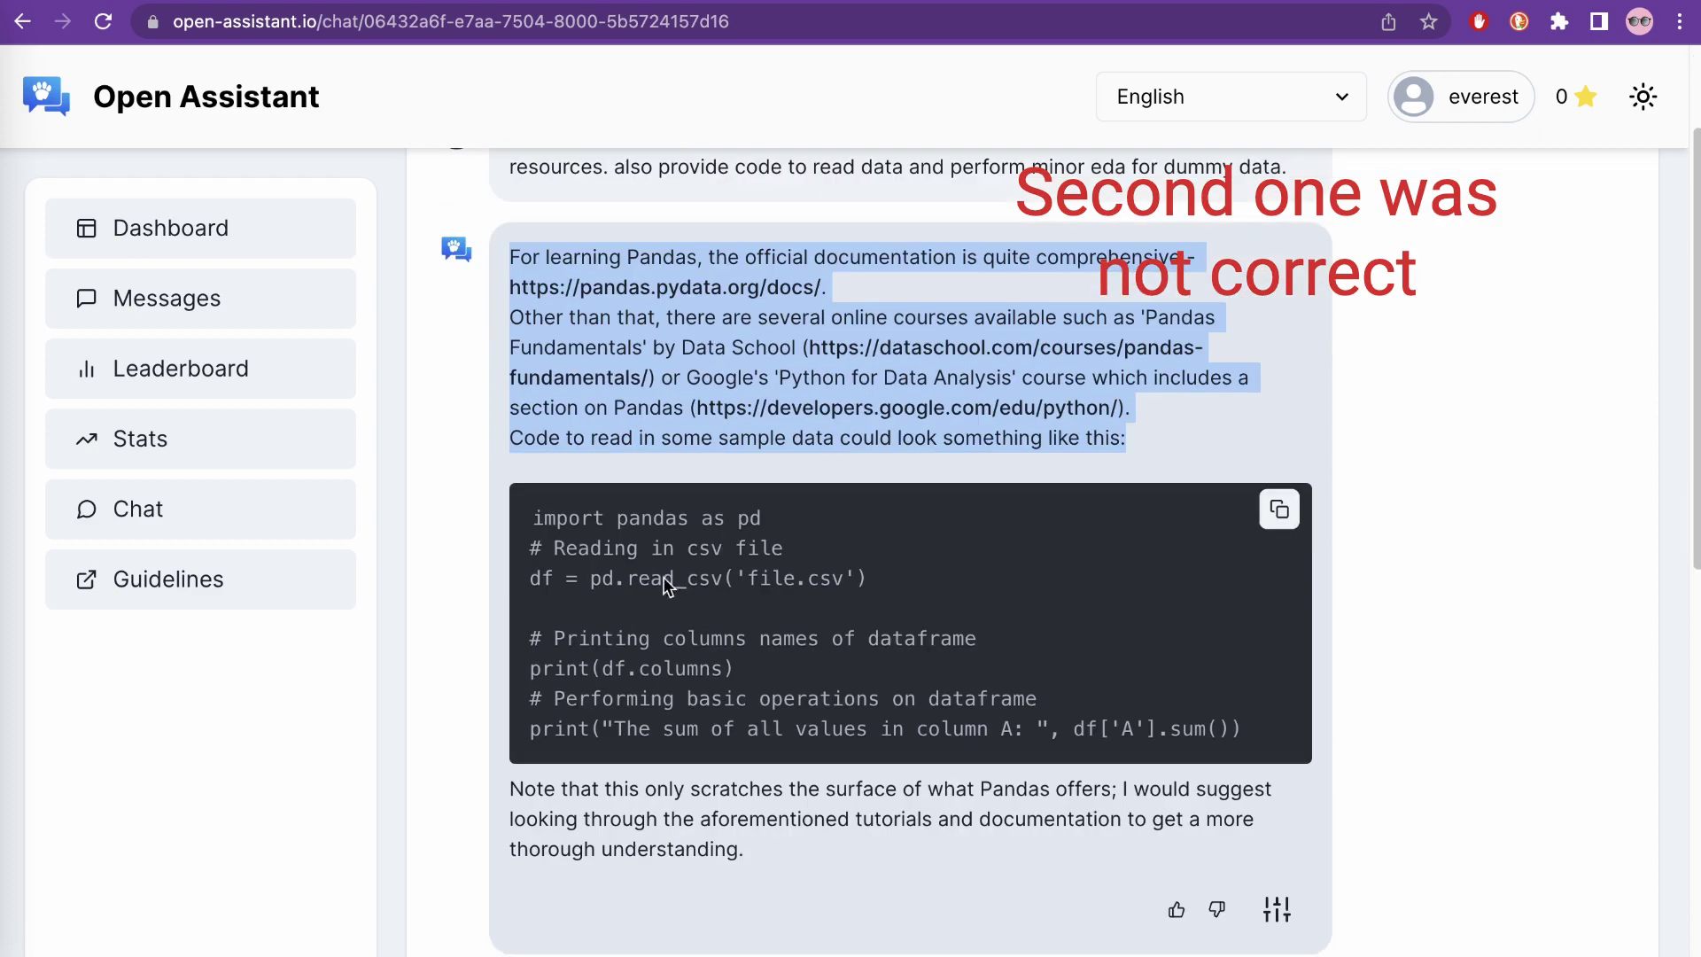
pyautogui.click(534, 509)
pyautogui.moveTo(535, 509); pyautogui.dragTo(892, 577)
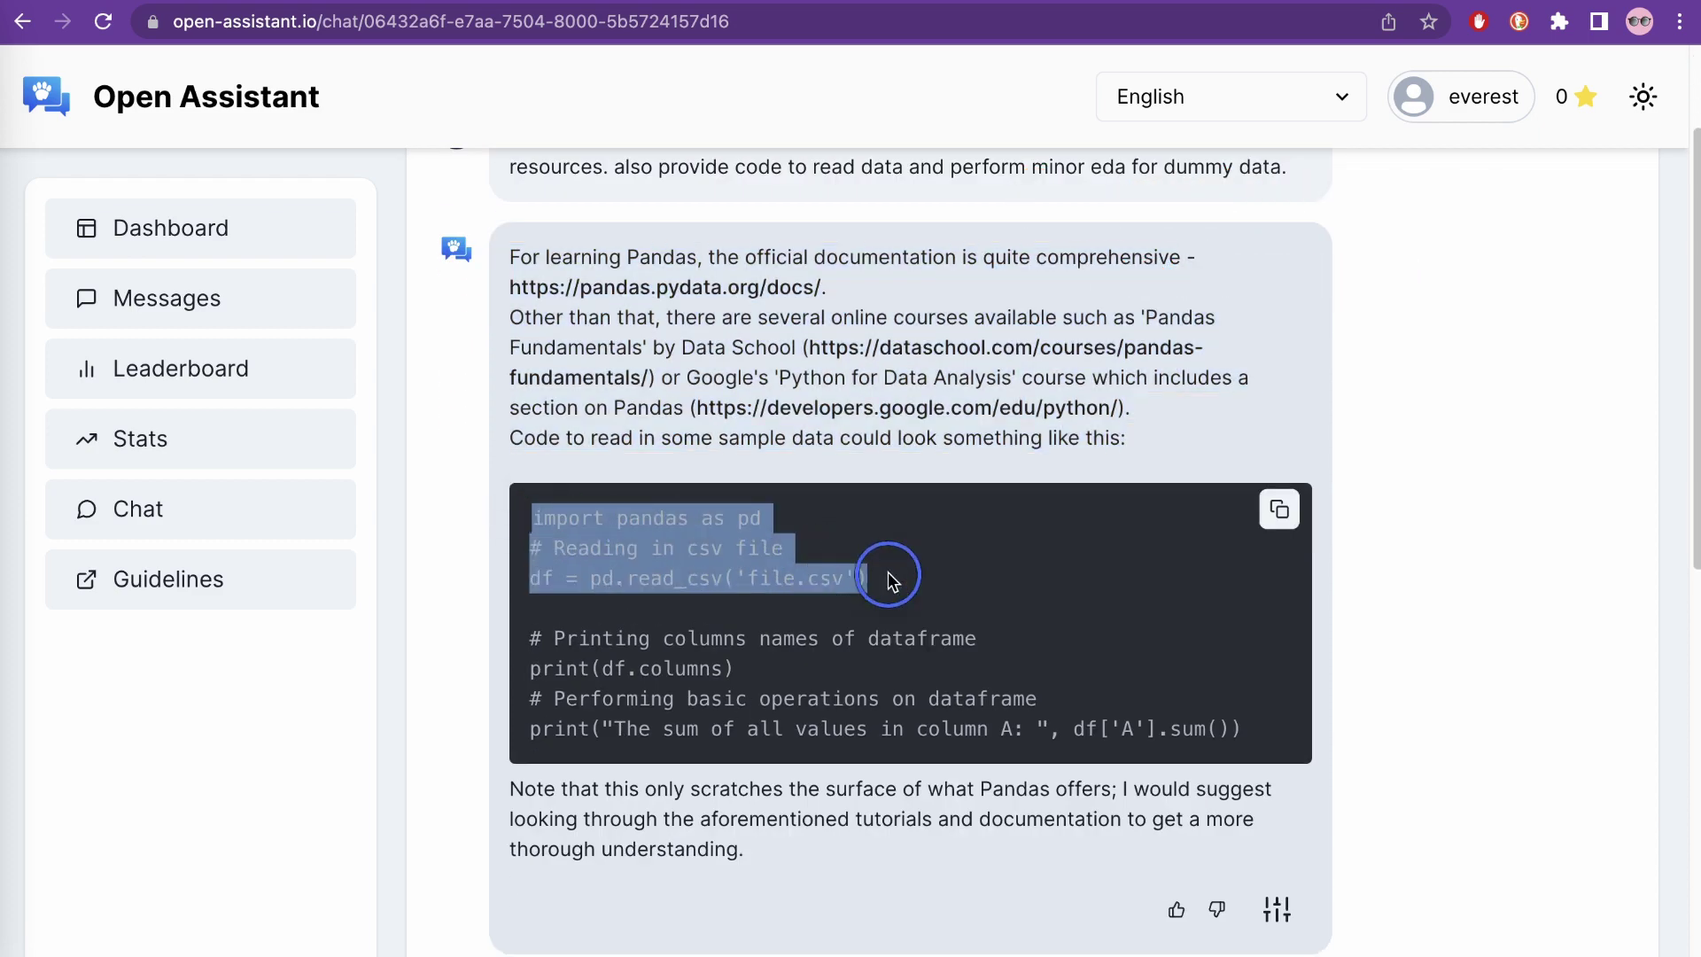
pyautogui.moveTo(760, 672); pyautogui.dragTo(505, 630)
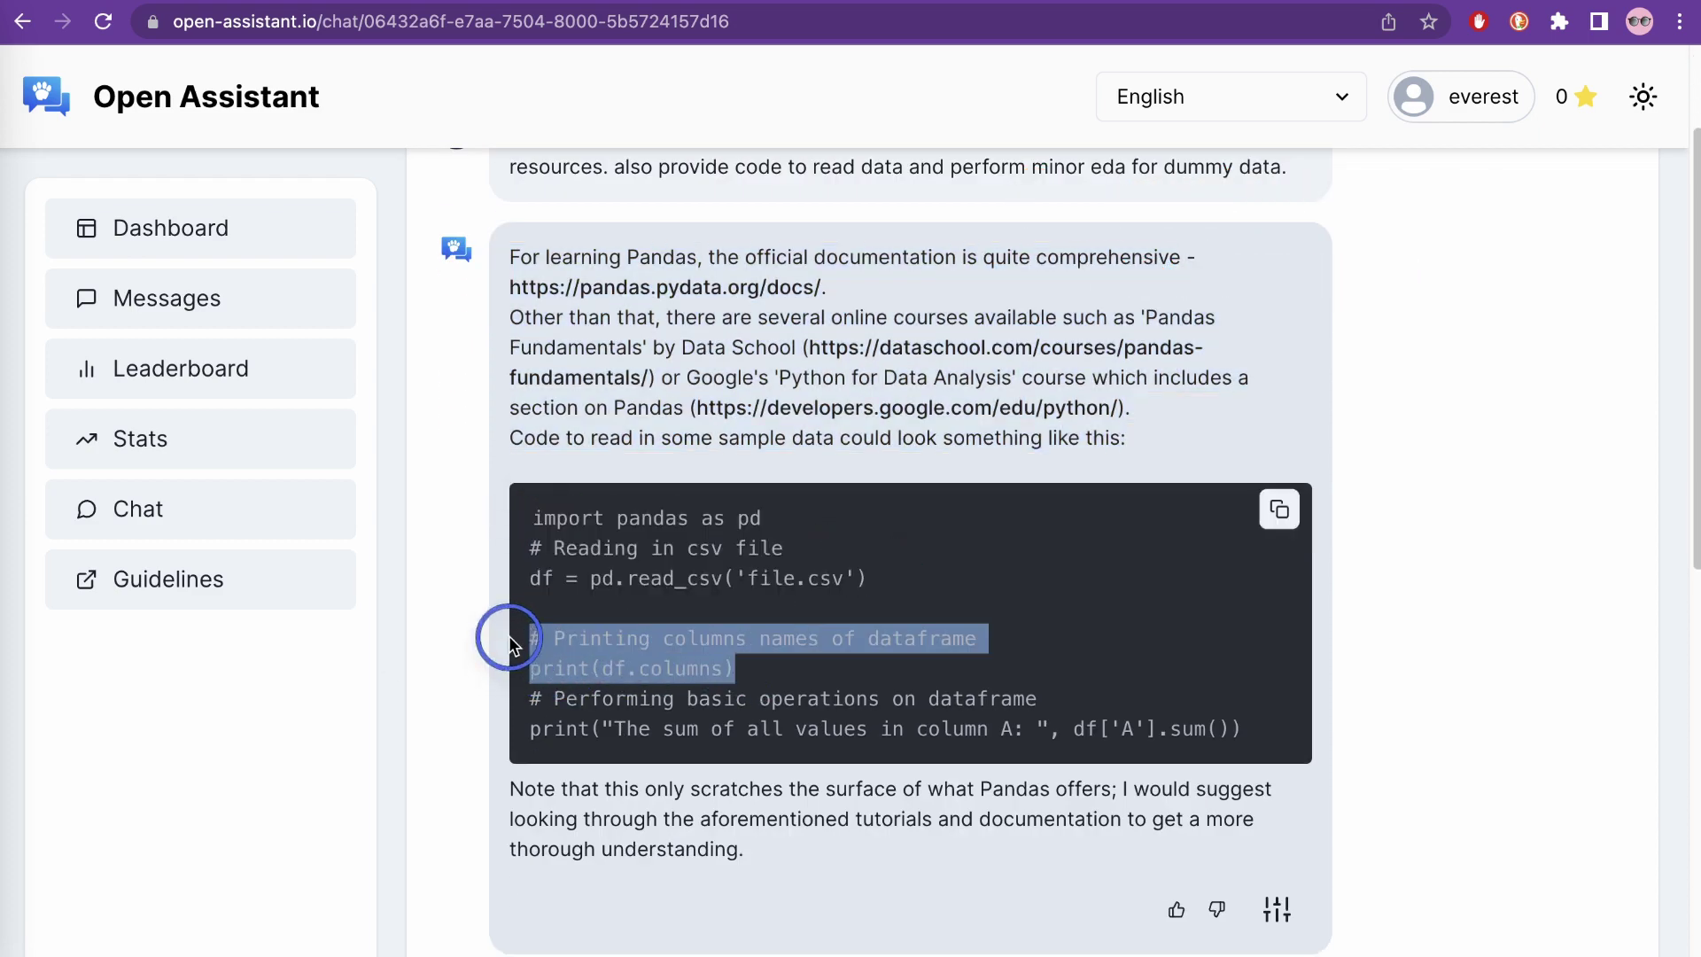
pyautogui.moveTo(1249, 729); pyautogui.dragTo(555, 696)
pyautogui.click(1223, 719)
pyautogui.scroll(2, 1223, 719)
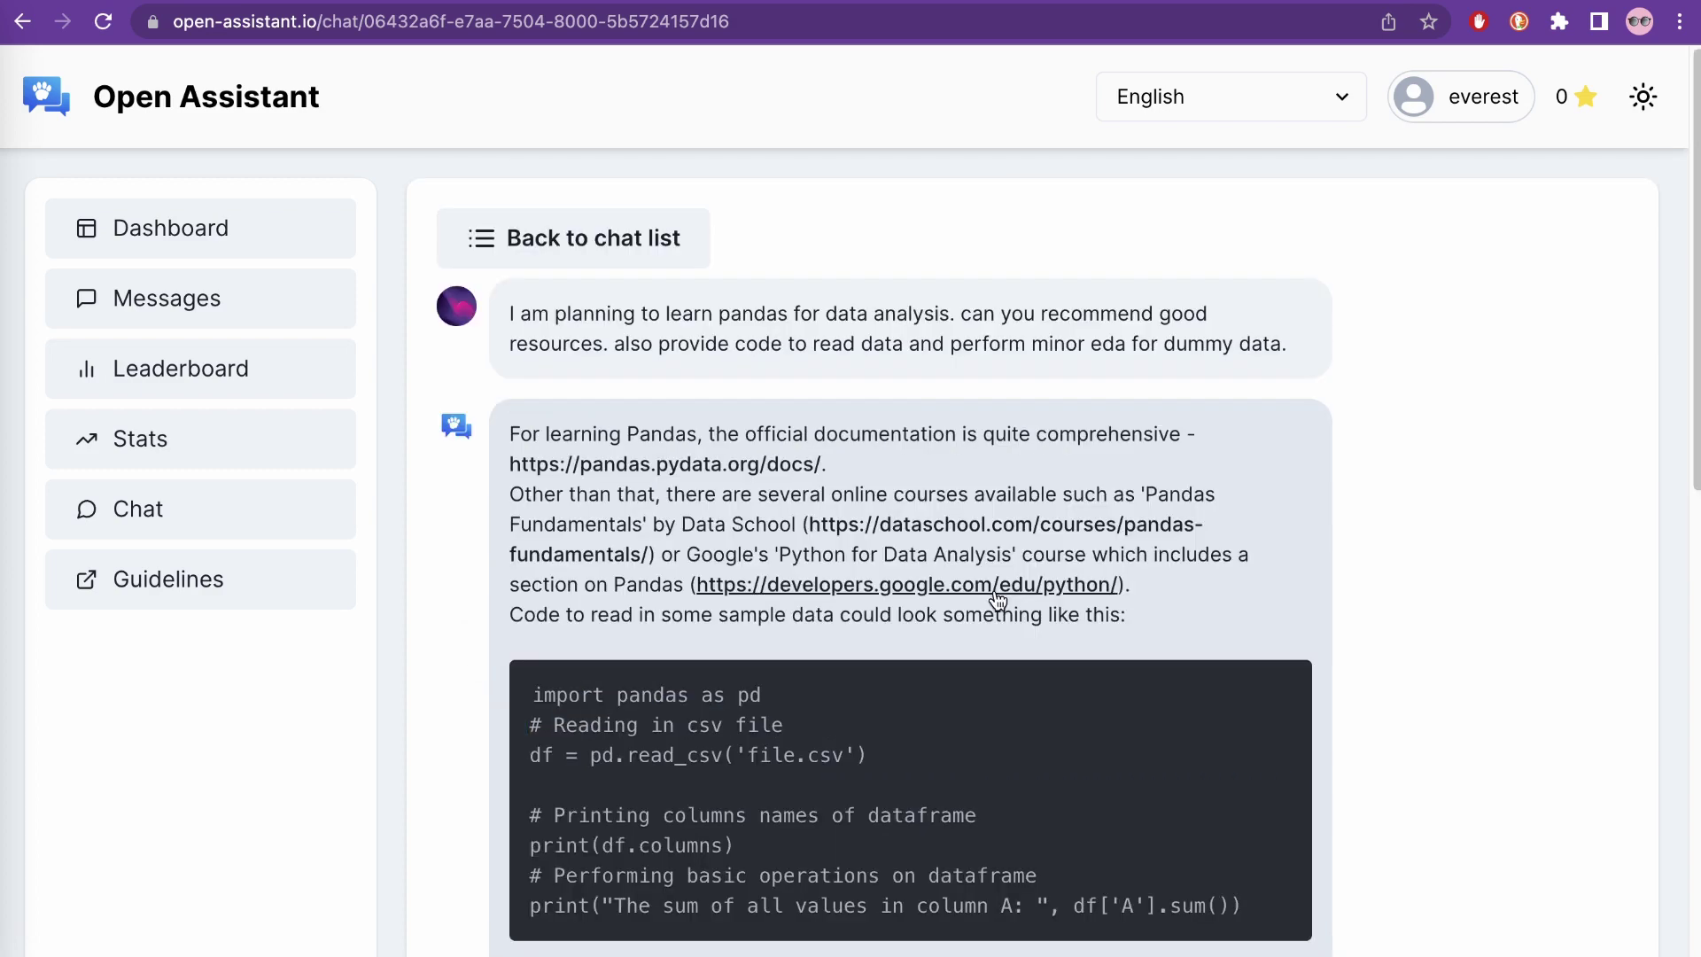
# Leave the pandas chat and create a new chat, ready for a message
pyautogui.click(555, 237)
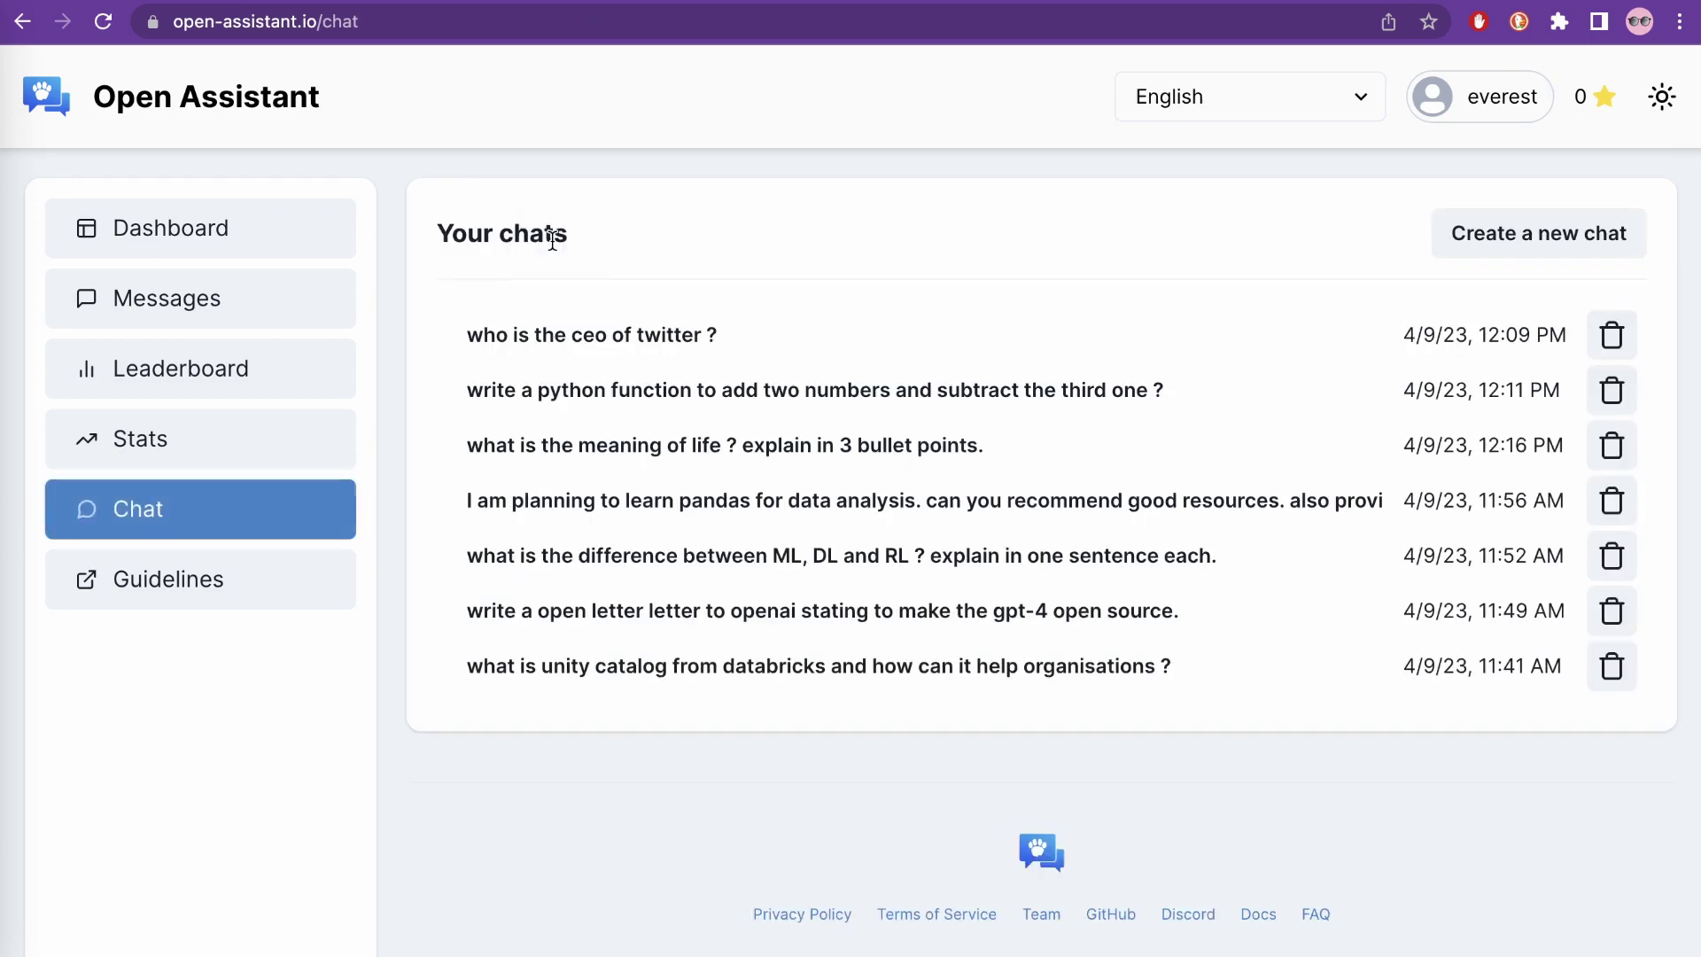
pyautogui.click(1473, 236)
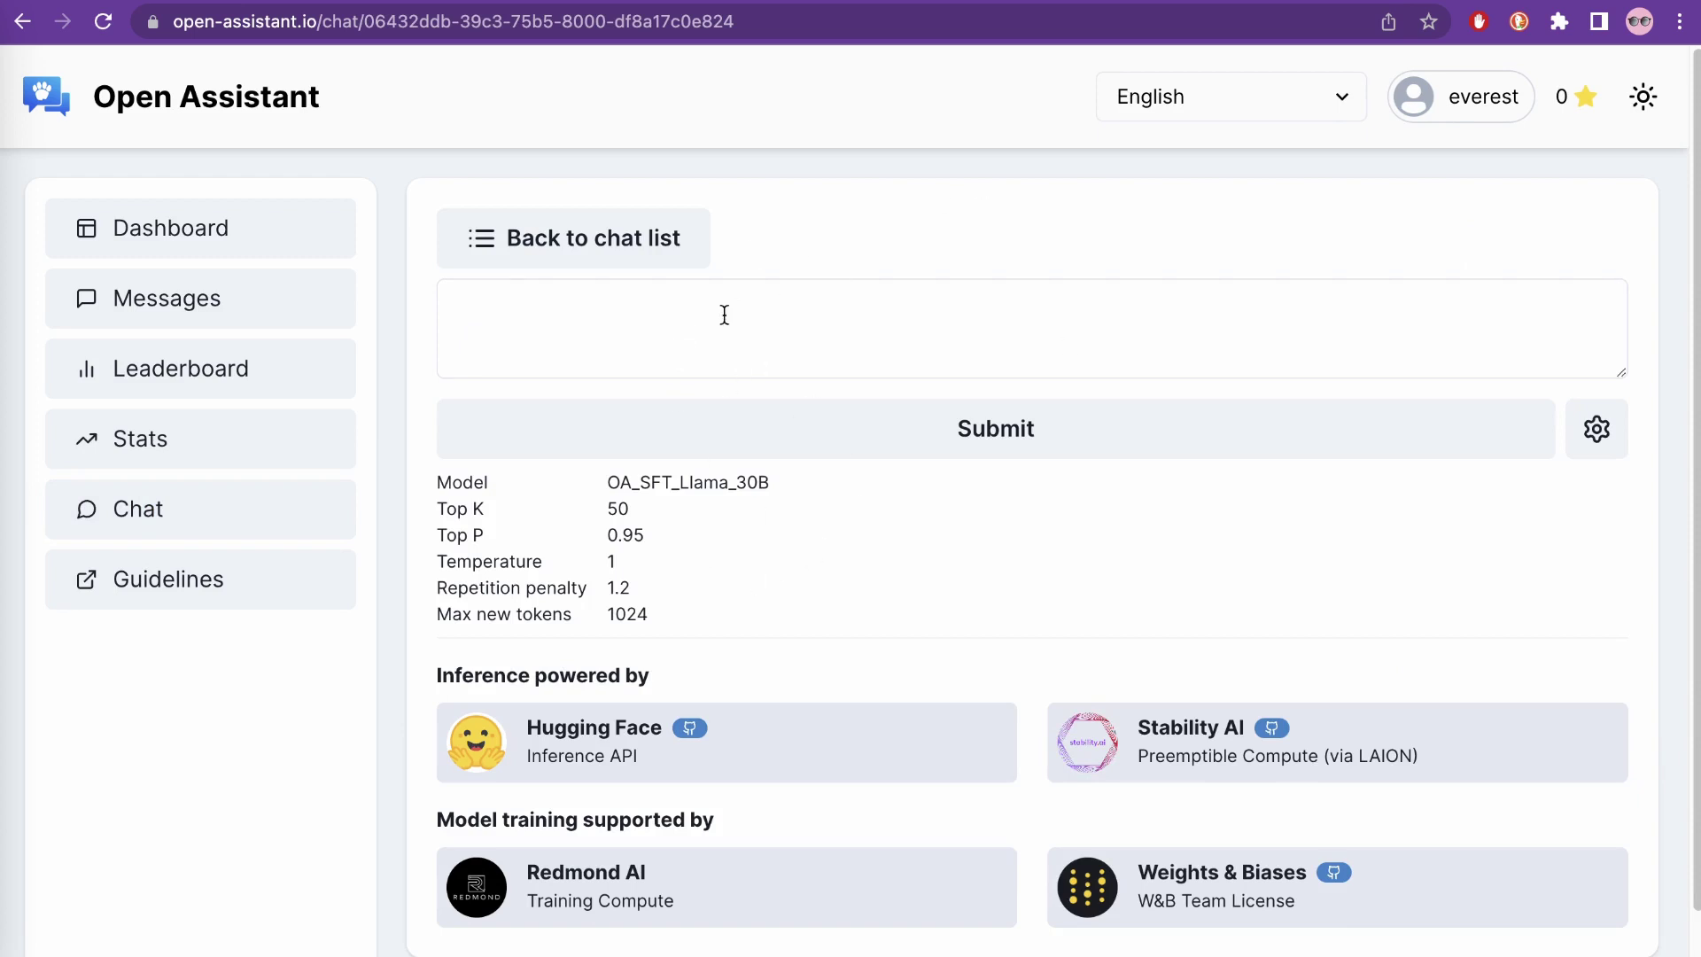
pyautogui.click(570, 326)
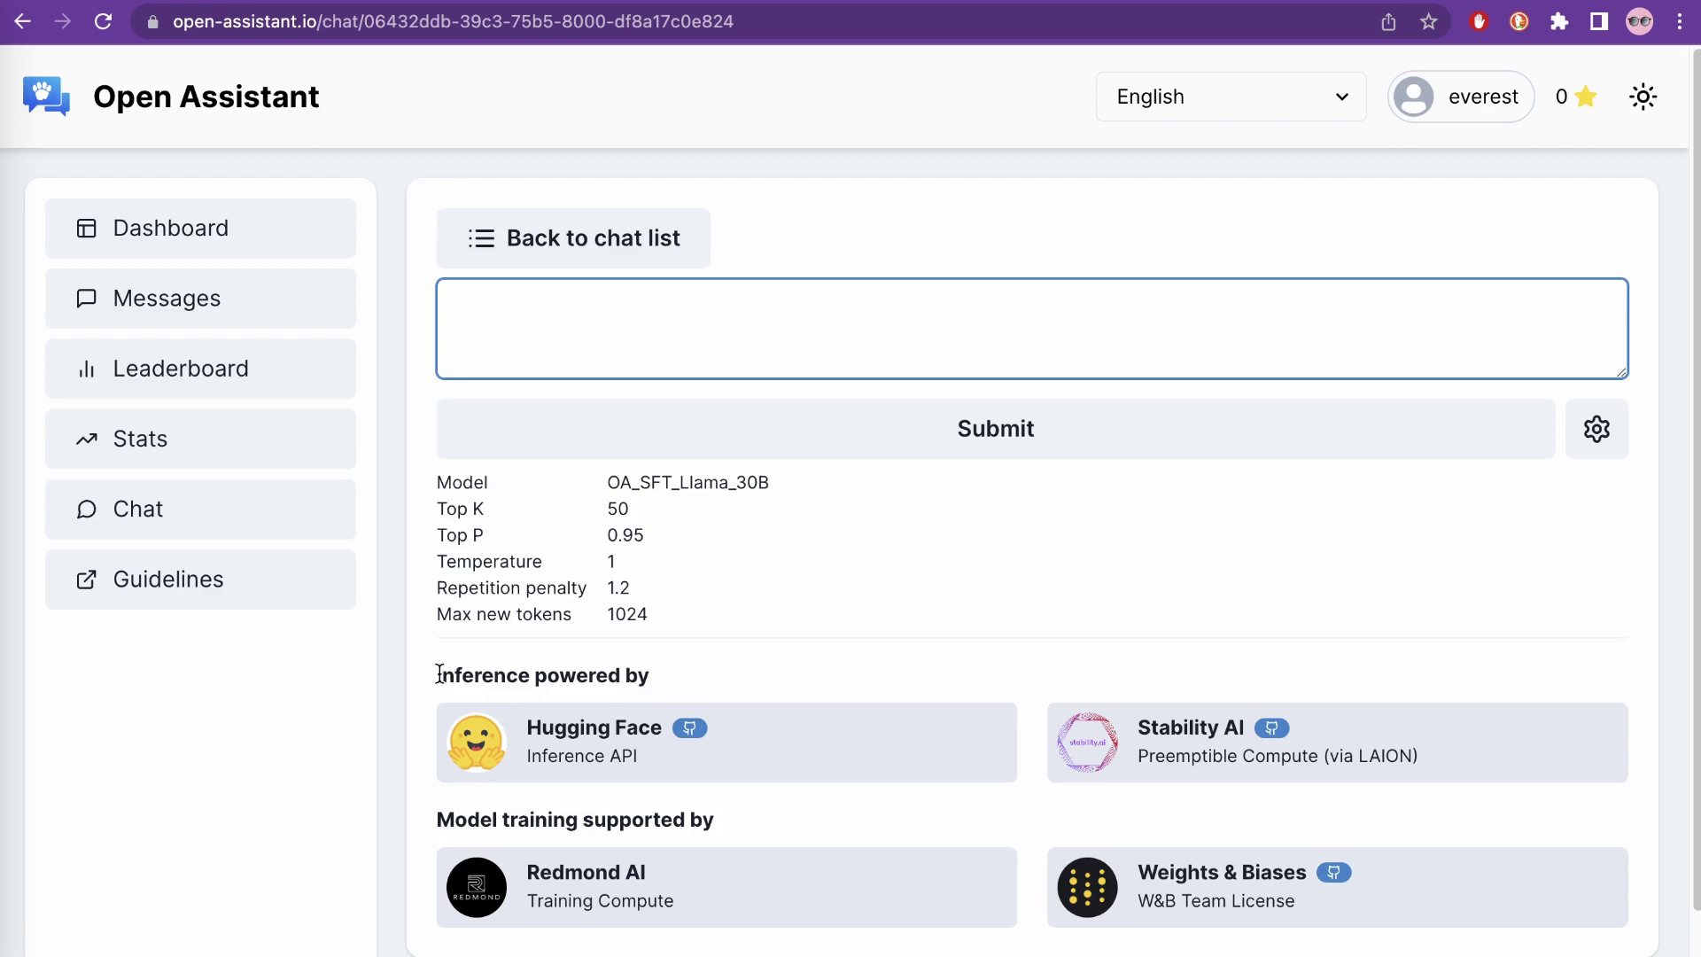
# Read which companies power the inference and which support the model training in the new chat
pyautogui.moveTo(439, 673); pyautogui.dragTo(688, 676)
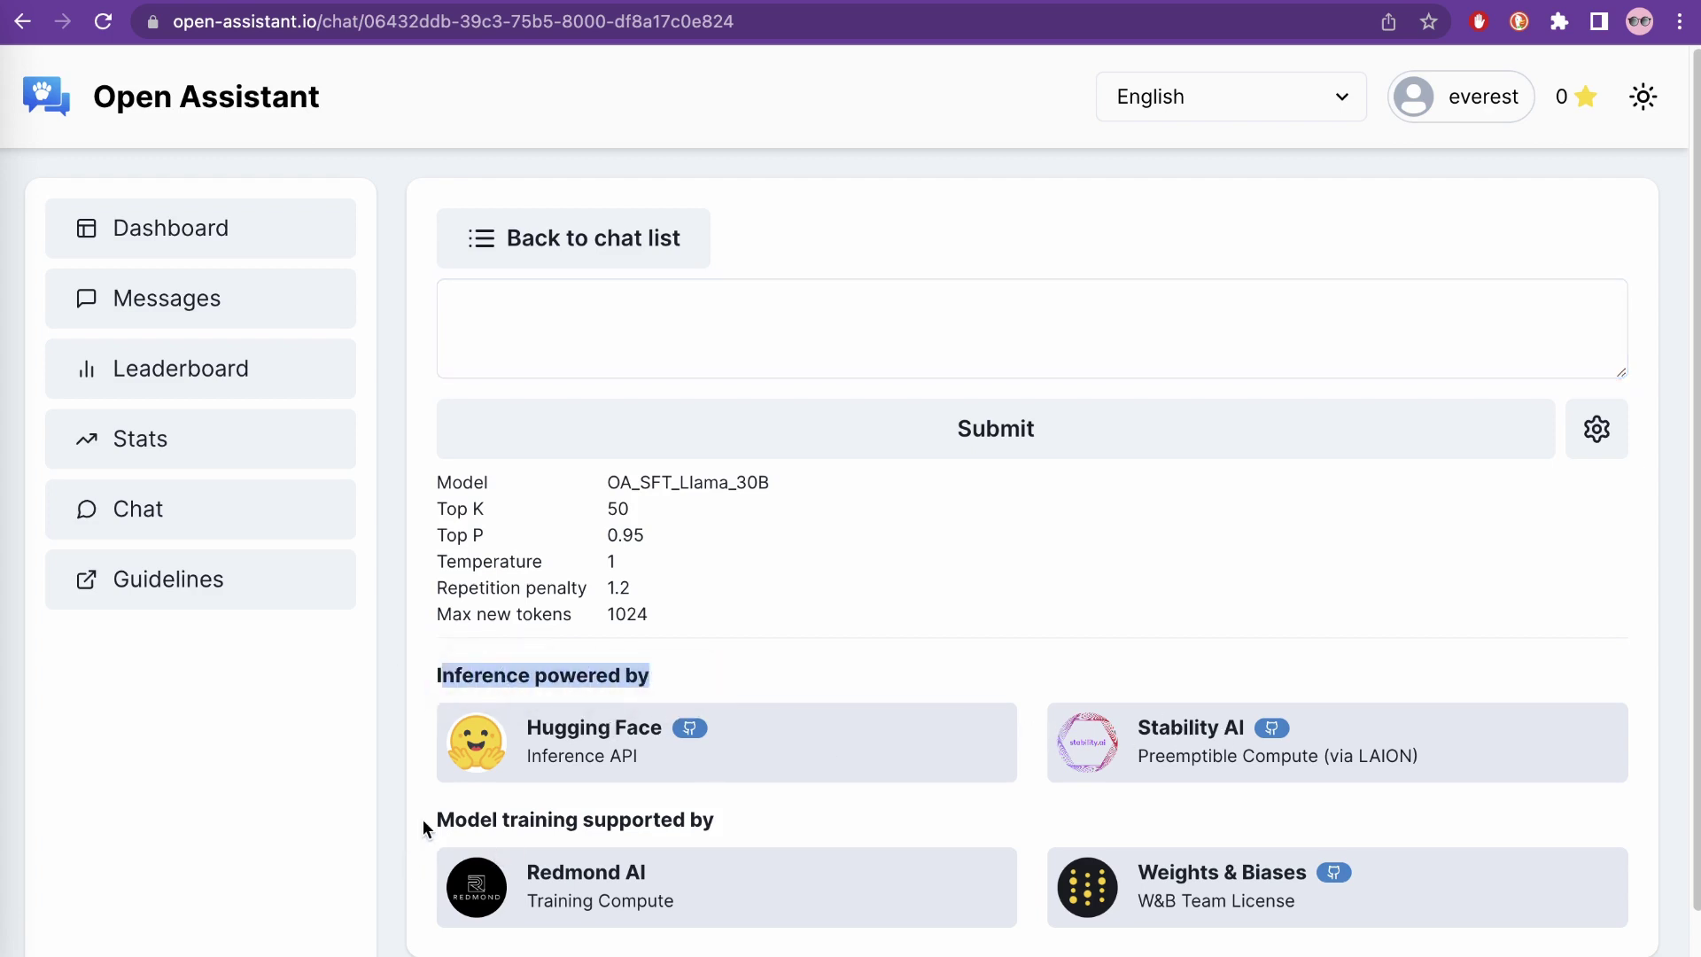
pyautogui.moveTo(425, 819); pyautogui.dragTo(759, 816)
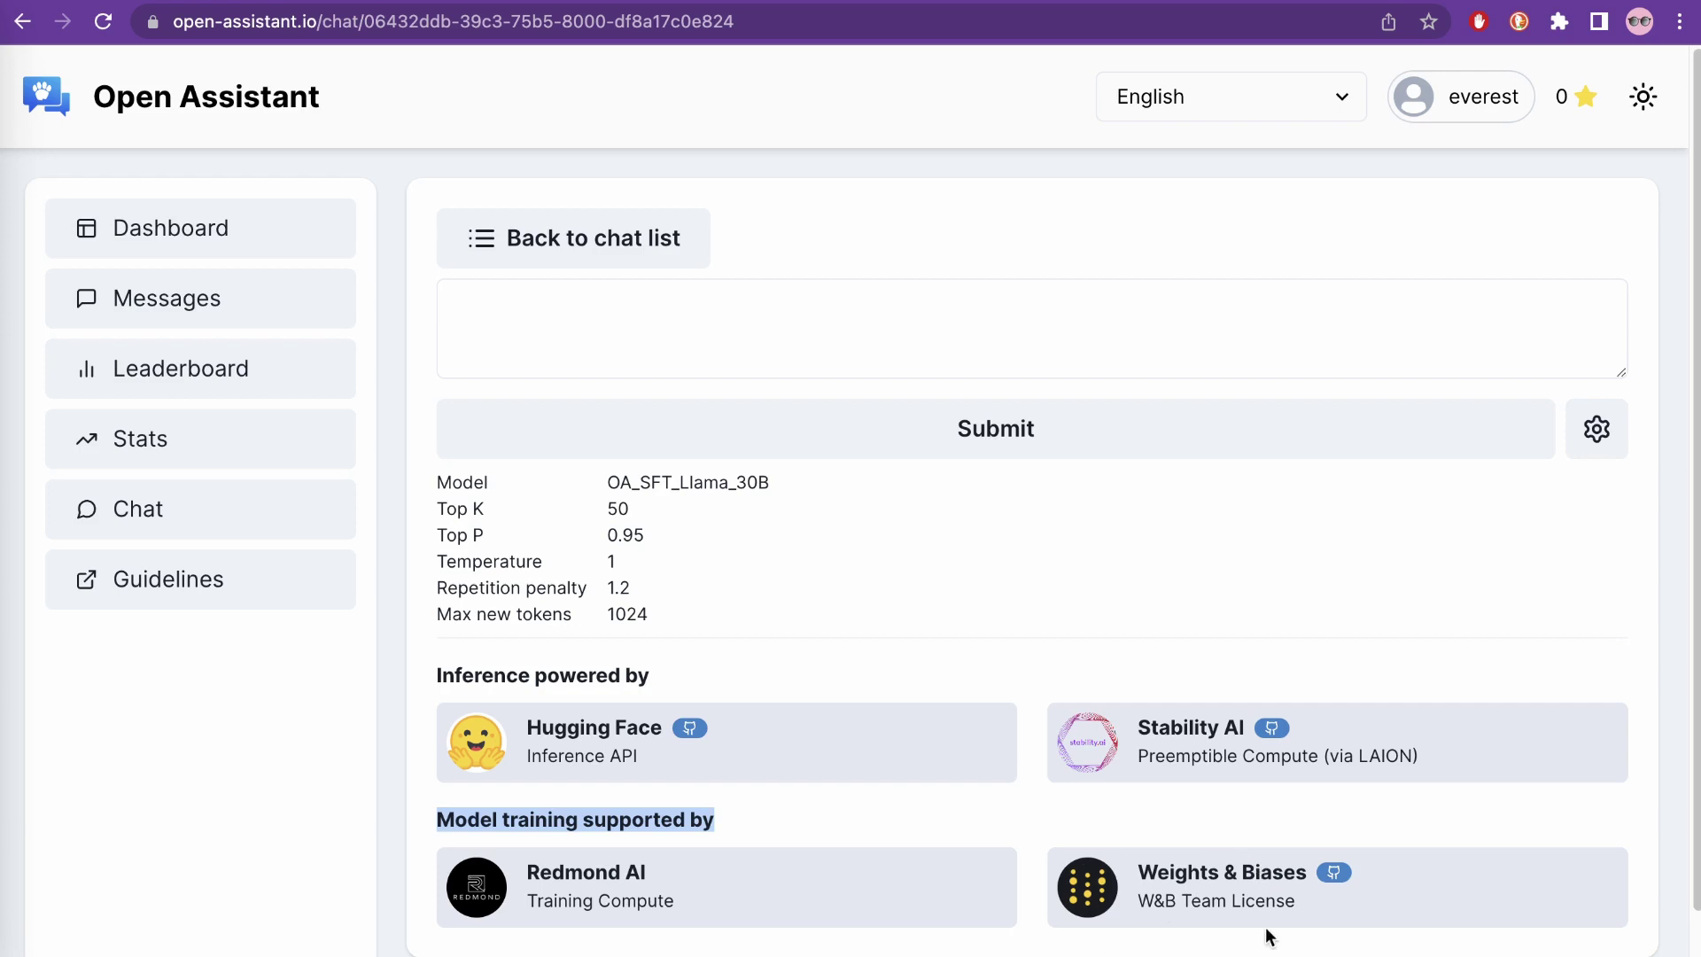
pyautogui.click(981, 671)
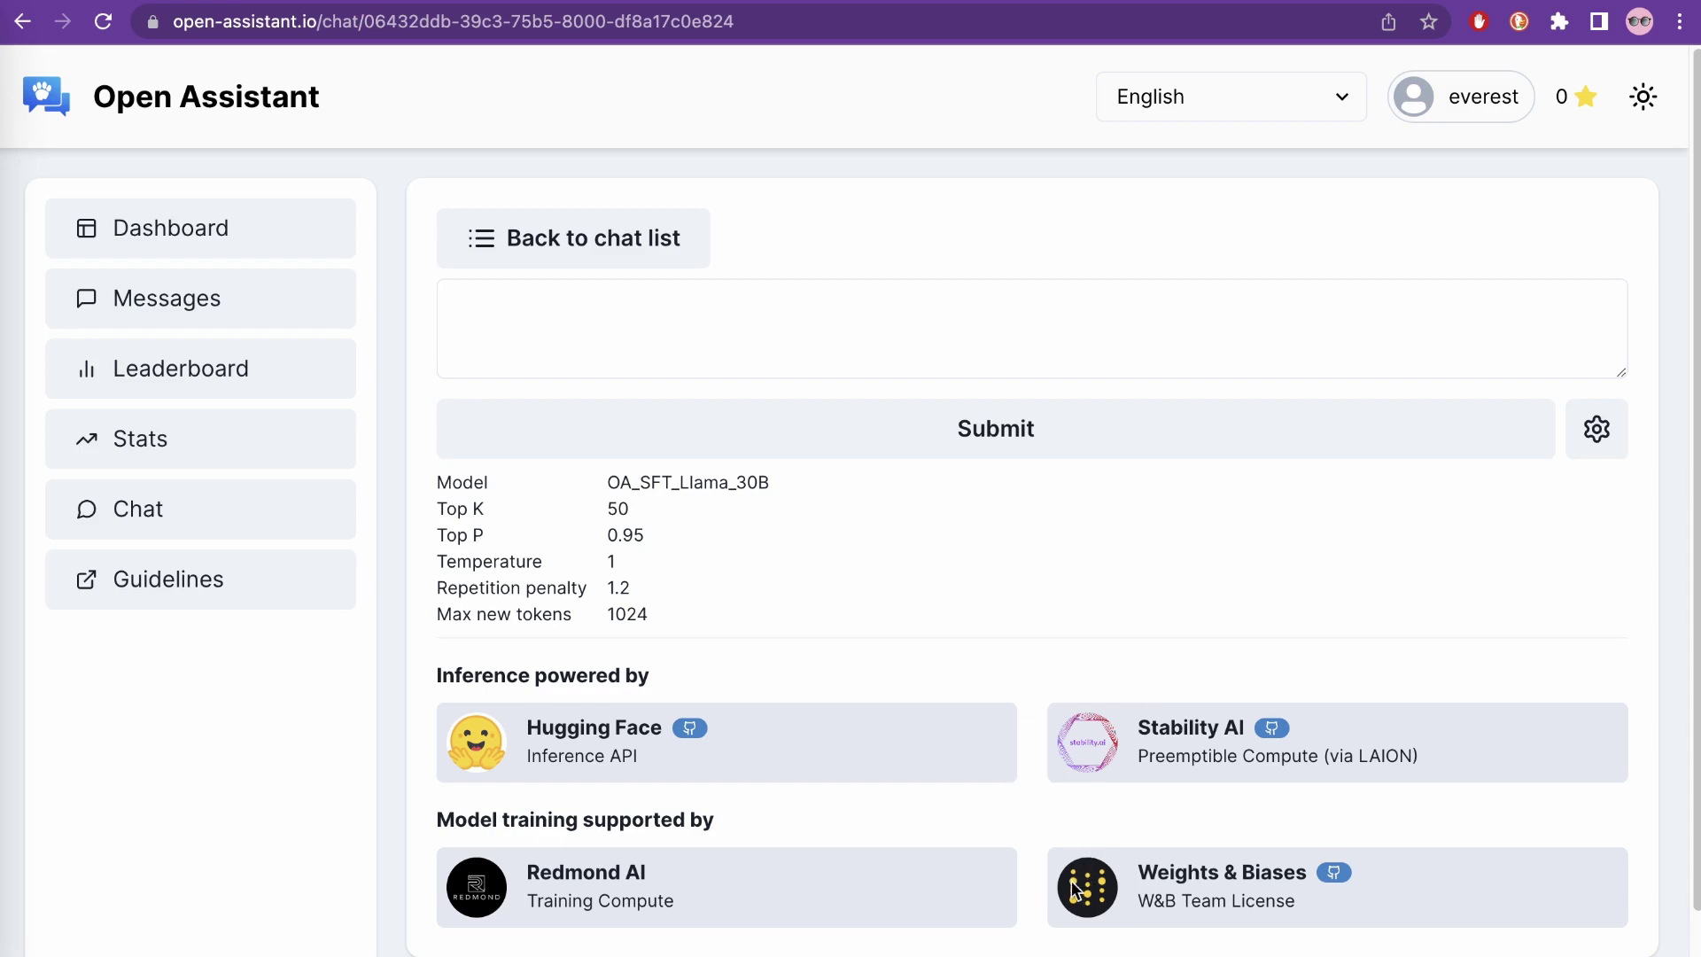
pyautogui.click(1055, 810)
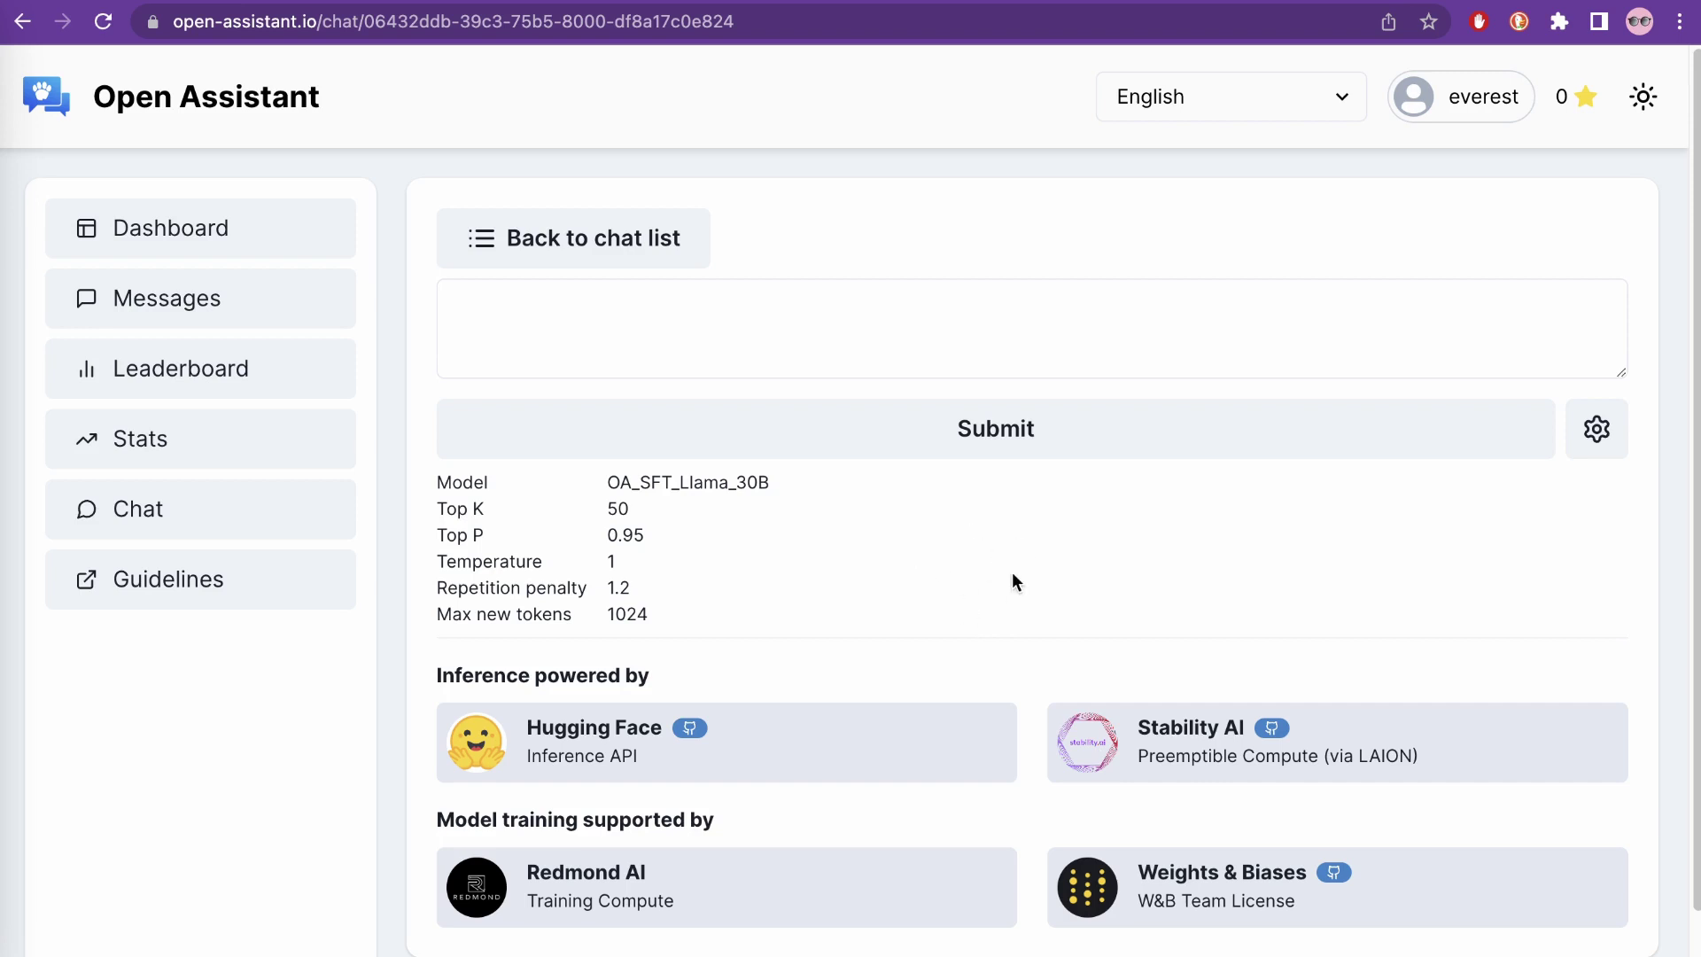
# Open the new chat's configuration and look through the available model and preset options
pyautogui.click(1596, 431)
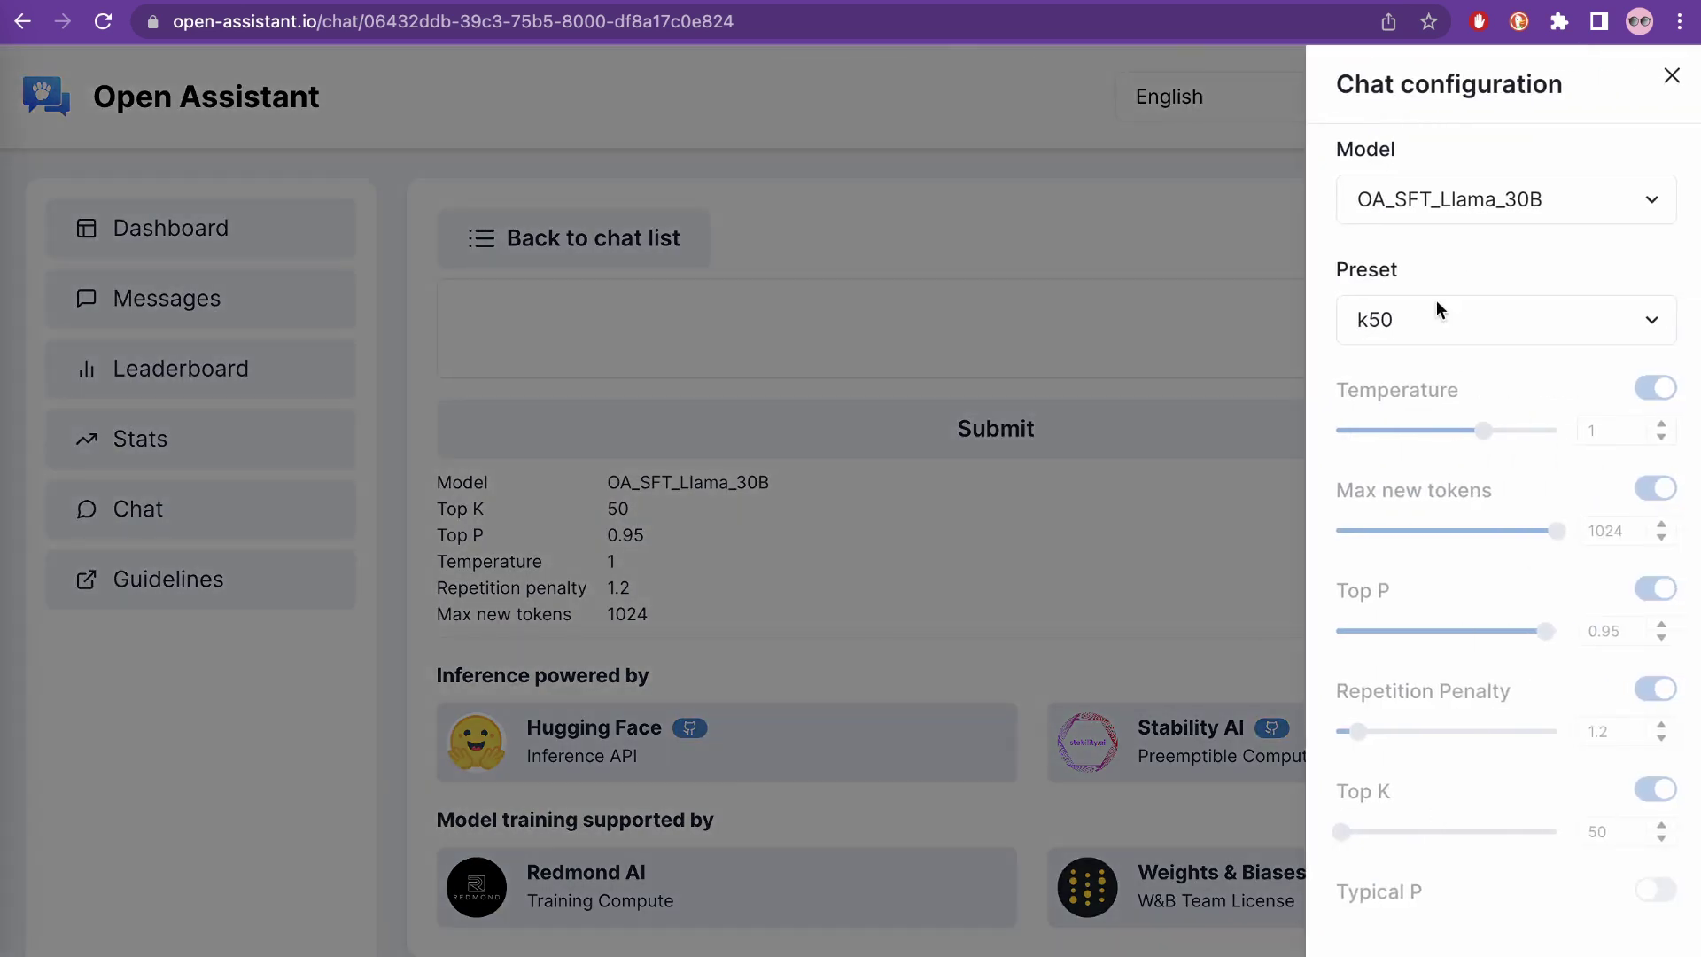
pyautogui.click(1379, 199)
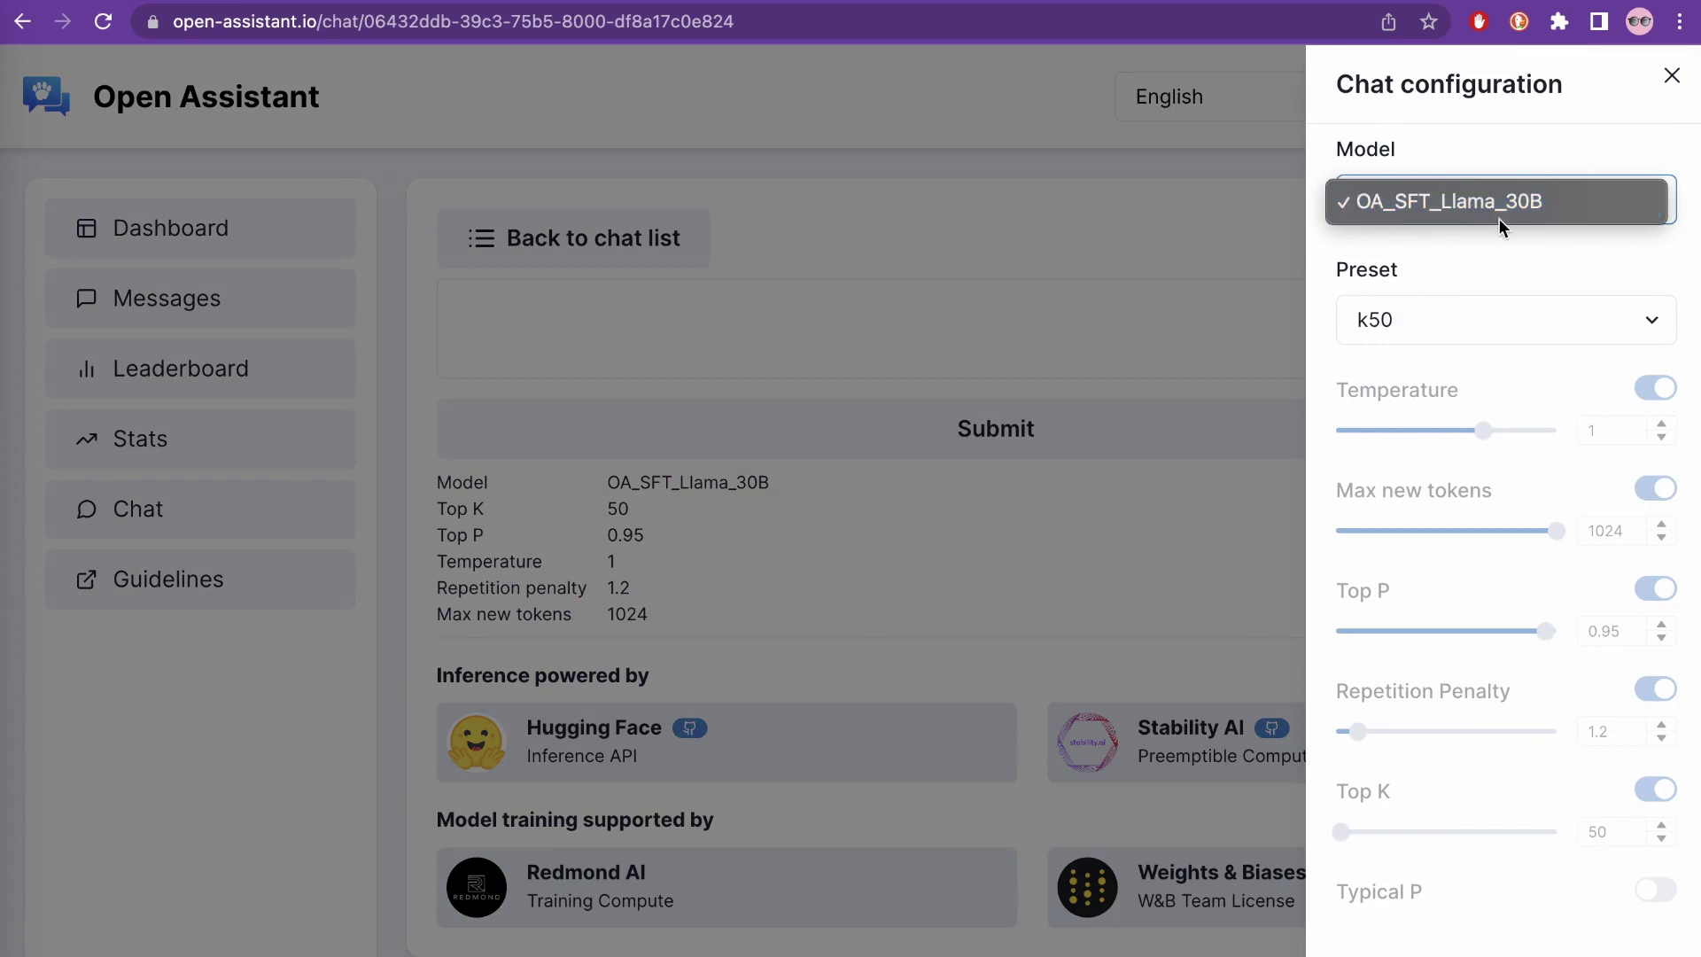
pyautogui.click(1471, 246)
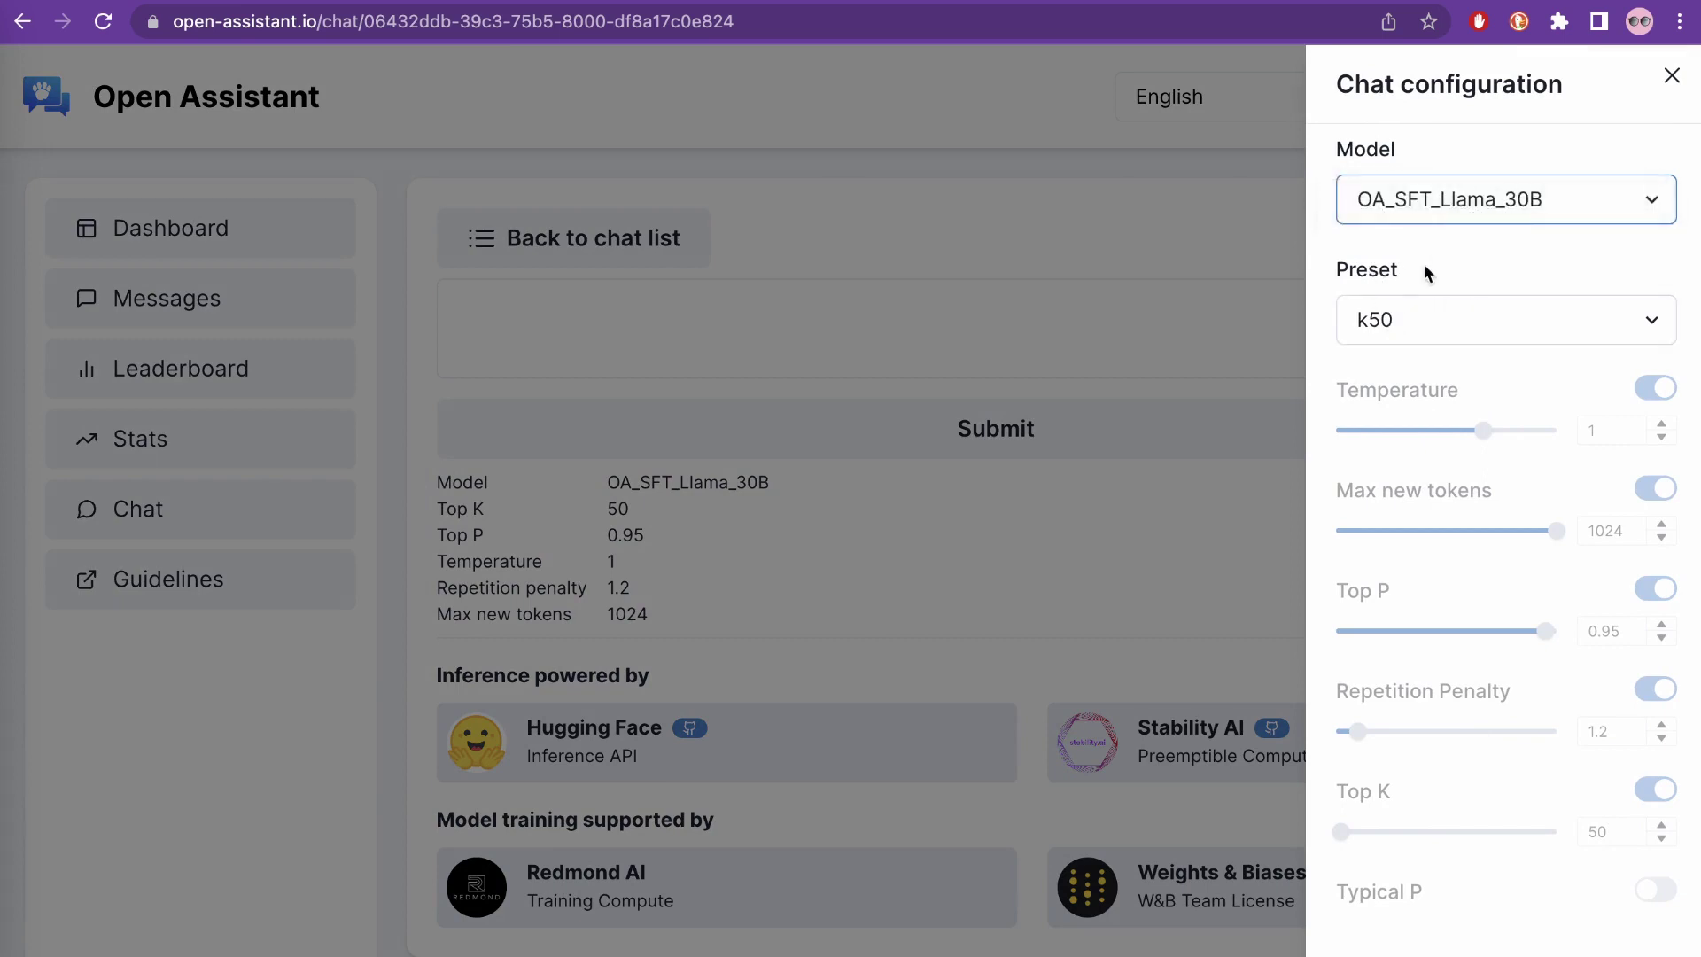
pyautogui.click(1406, 319)
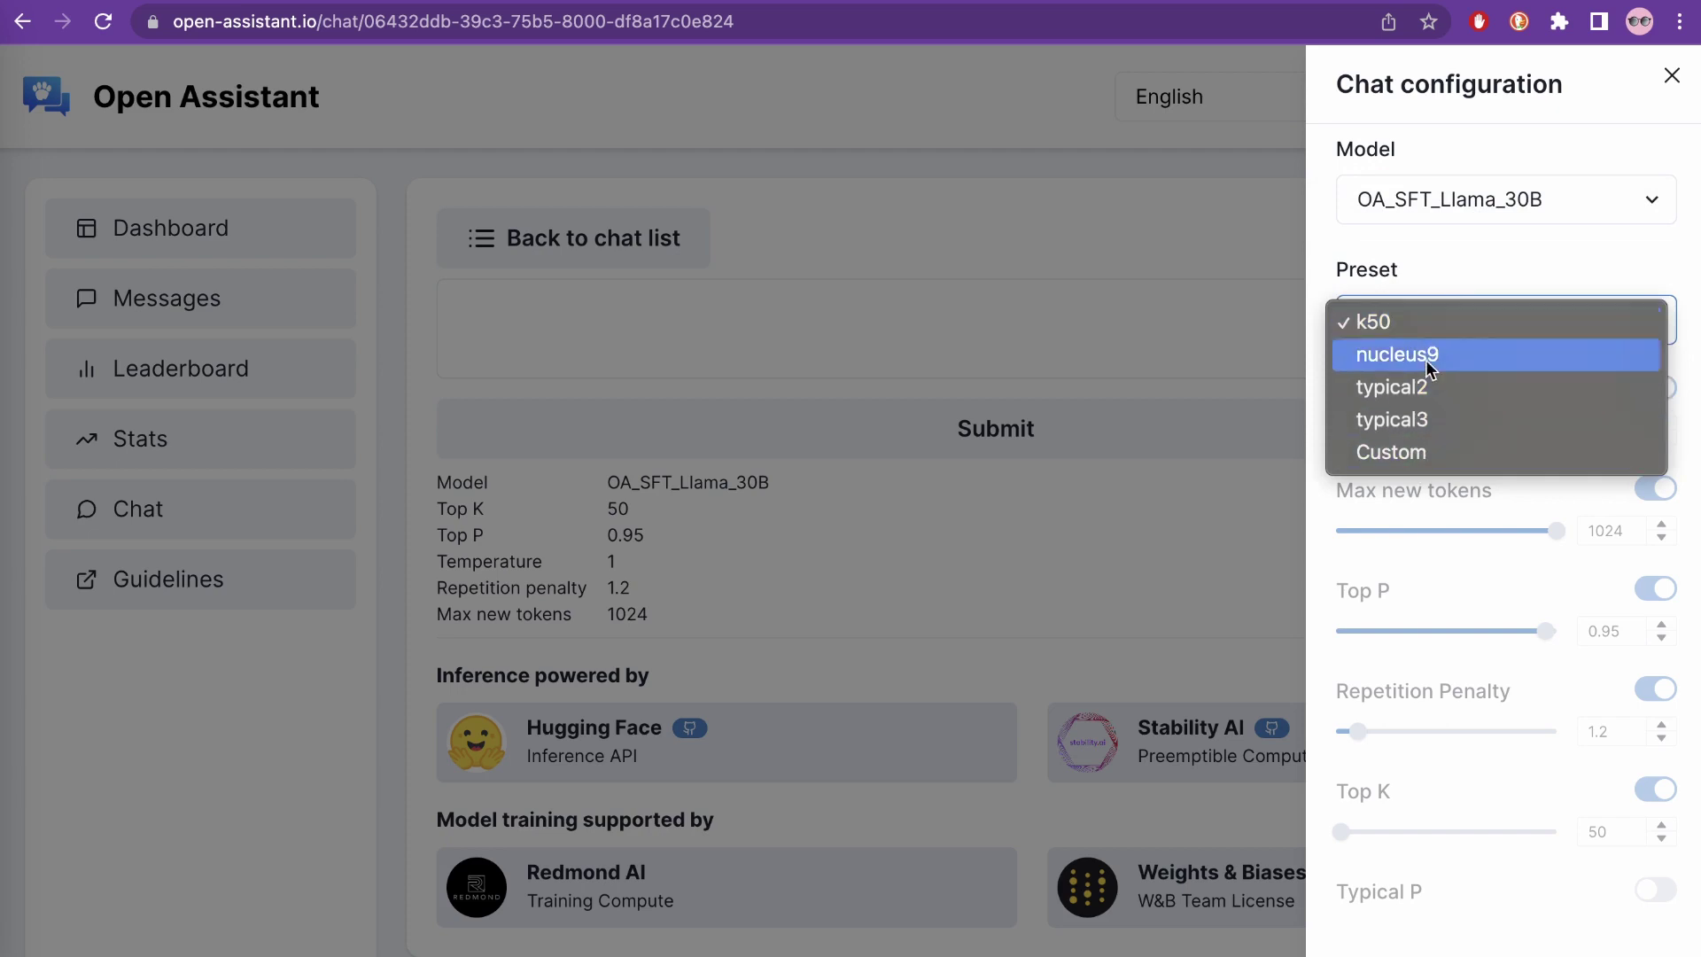
pyautogui.click(1453, 253)
pyautogui.click(1476, 424)
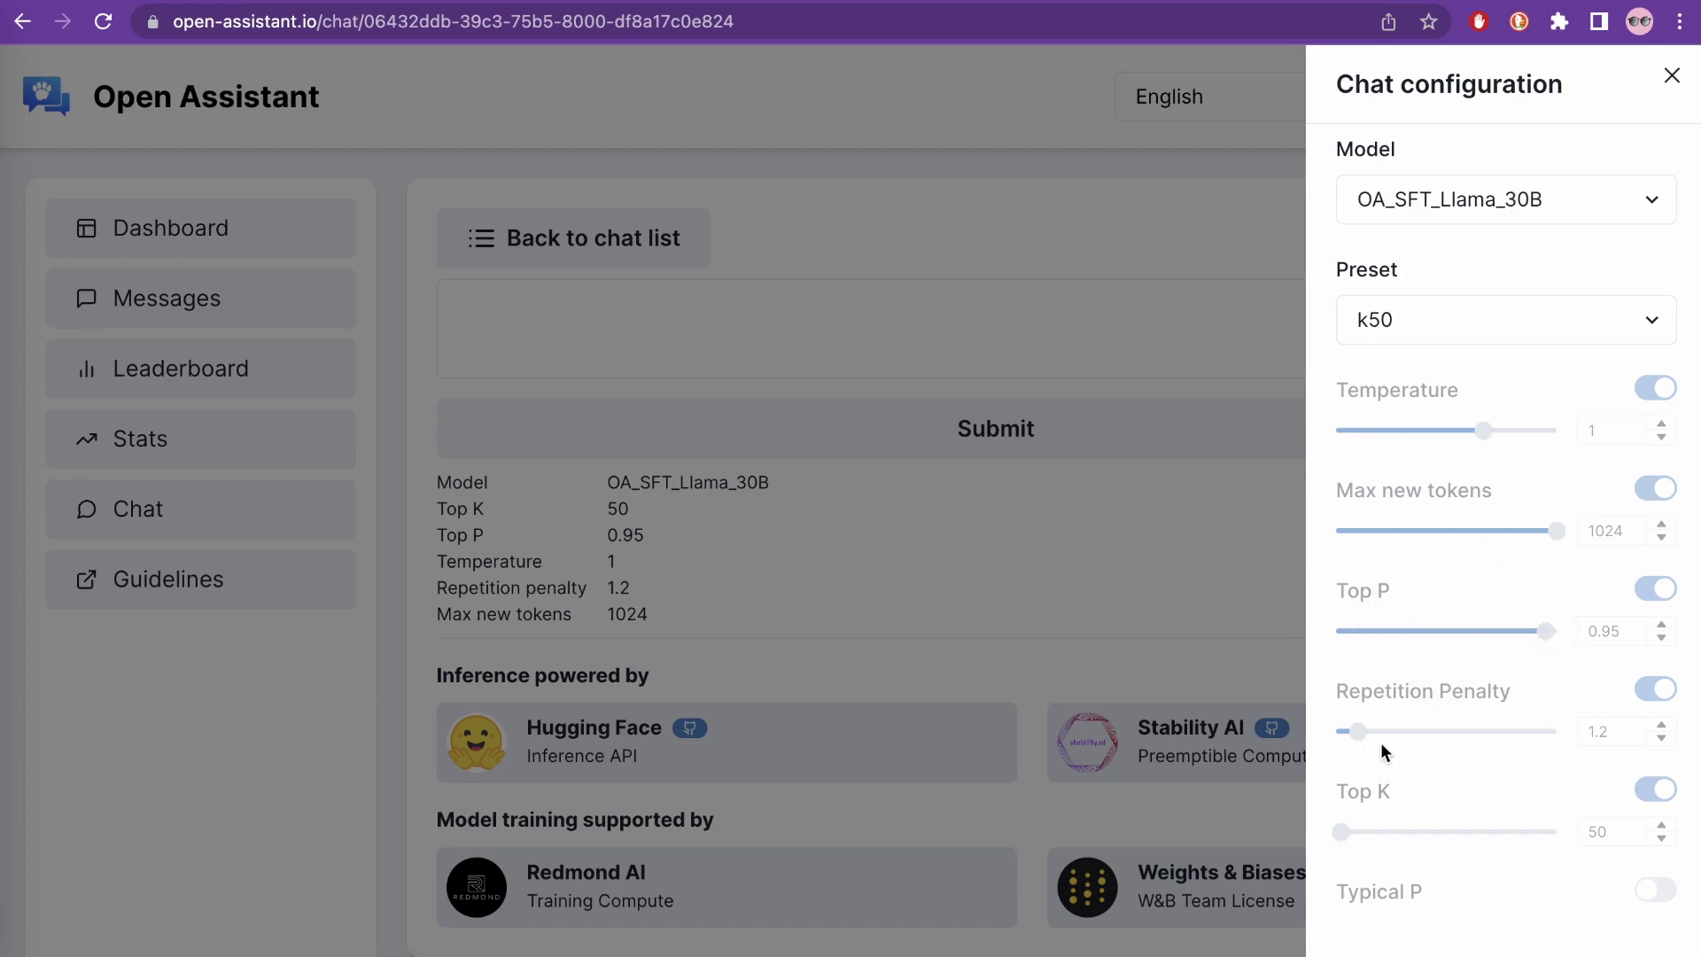
# Switch the preset to nucleus9, typical2 and typical3 in turn to compare their sampling parameters
pyautogui.click(1440, 327)
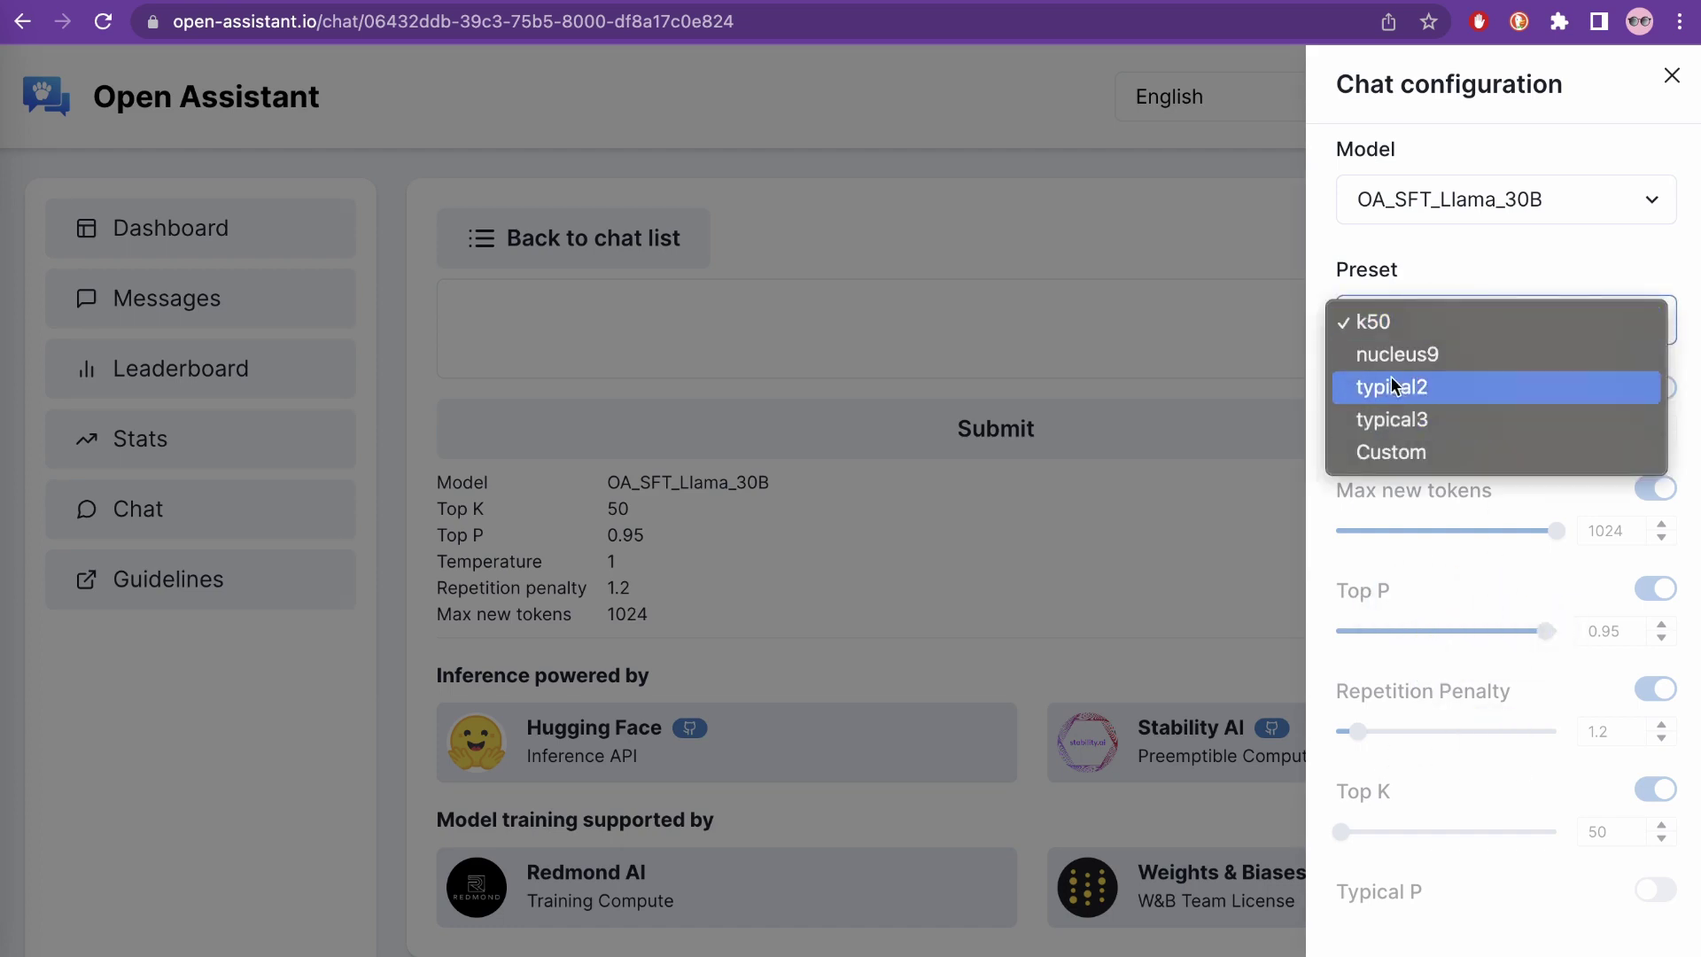
pyautogui.click(1393, 354)
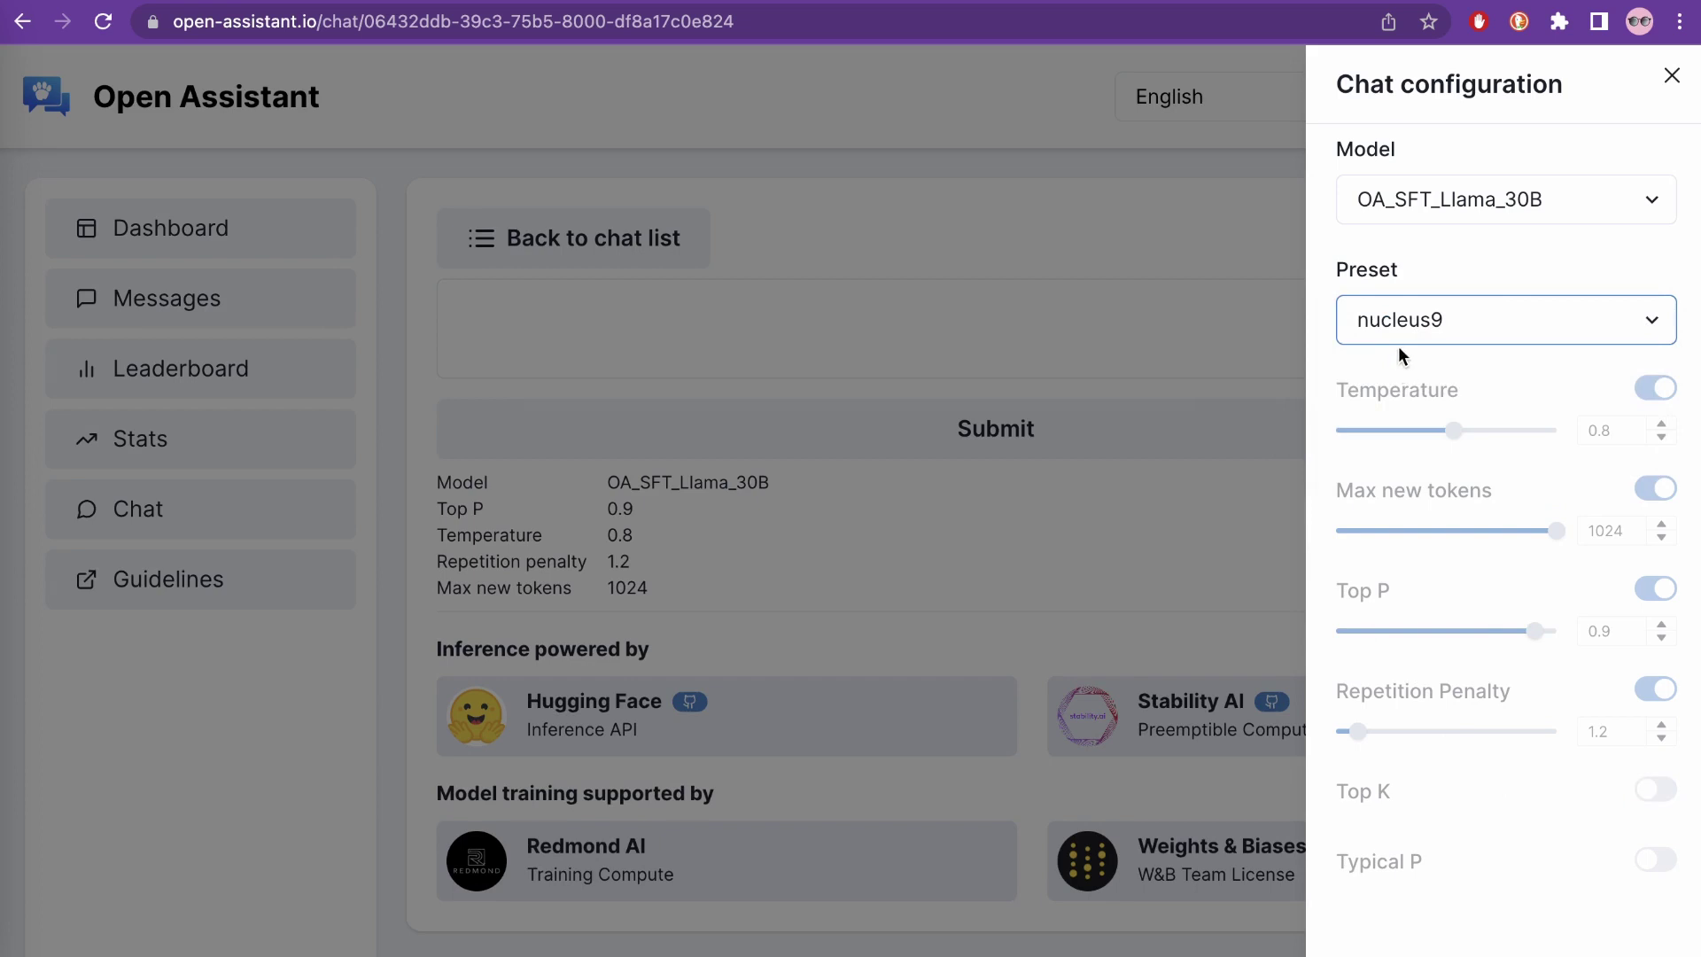
pyautogui.click(1446, 425)
pyautogui.click(1385, 330)
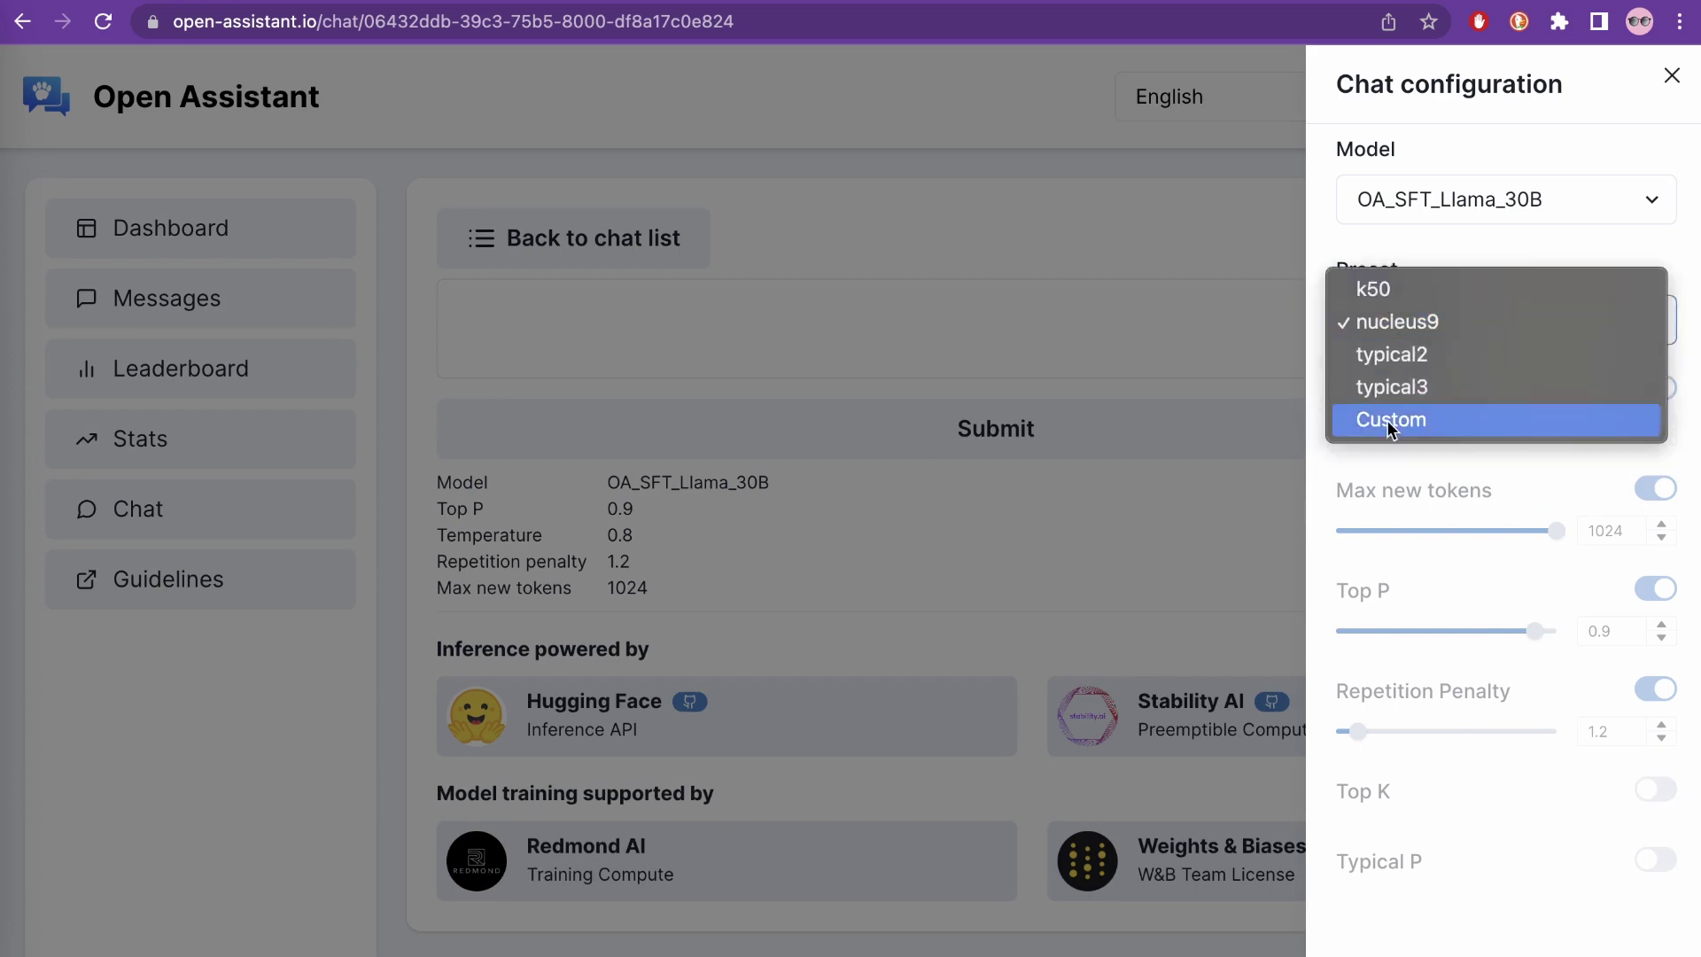
pyautogui.click(1397, 355)
pyautogui.moveTo(1436, 660); pyautogui.dragTo(1361, 660)
pyautogui.click(1412, 423)
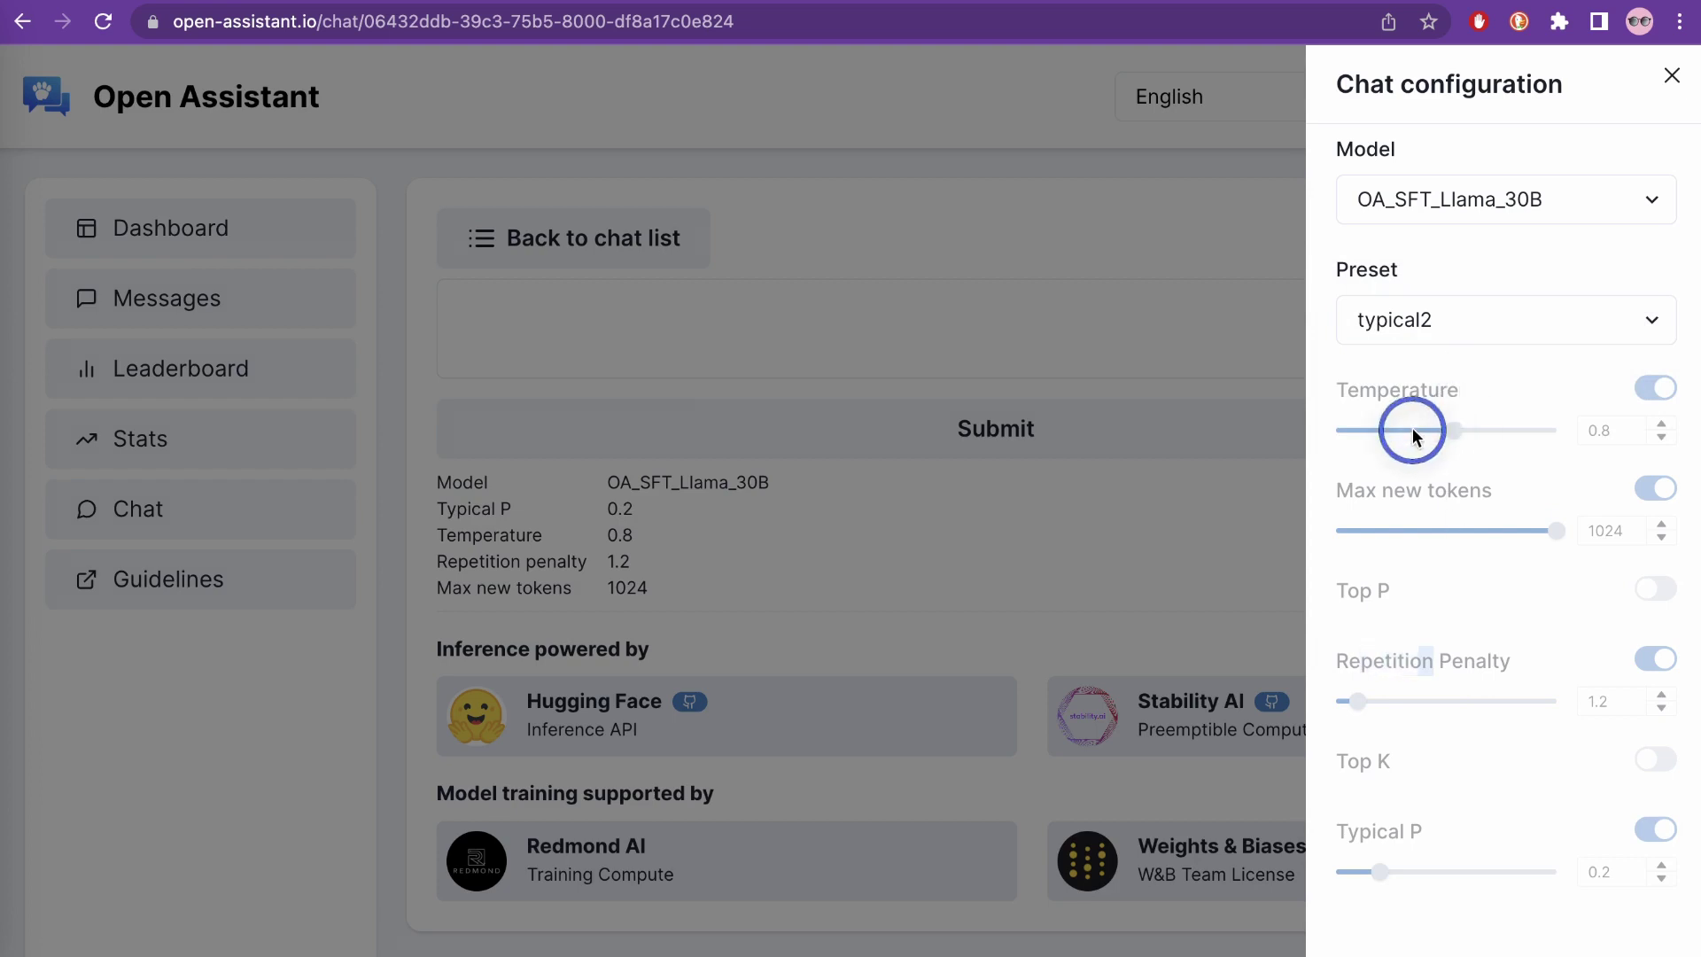
pyautogui.tripleClick(1444, 576)
pyautogui.click(1423, 342)
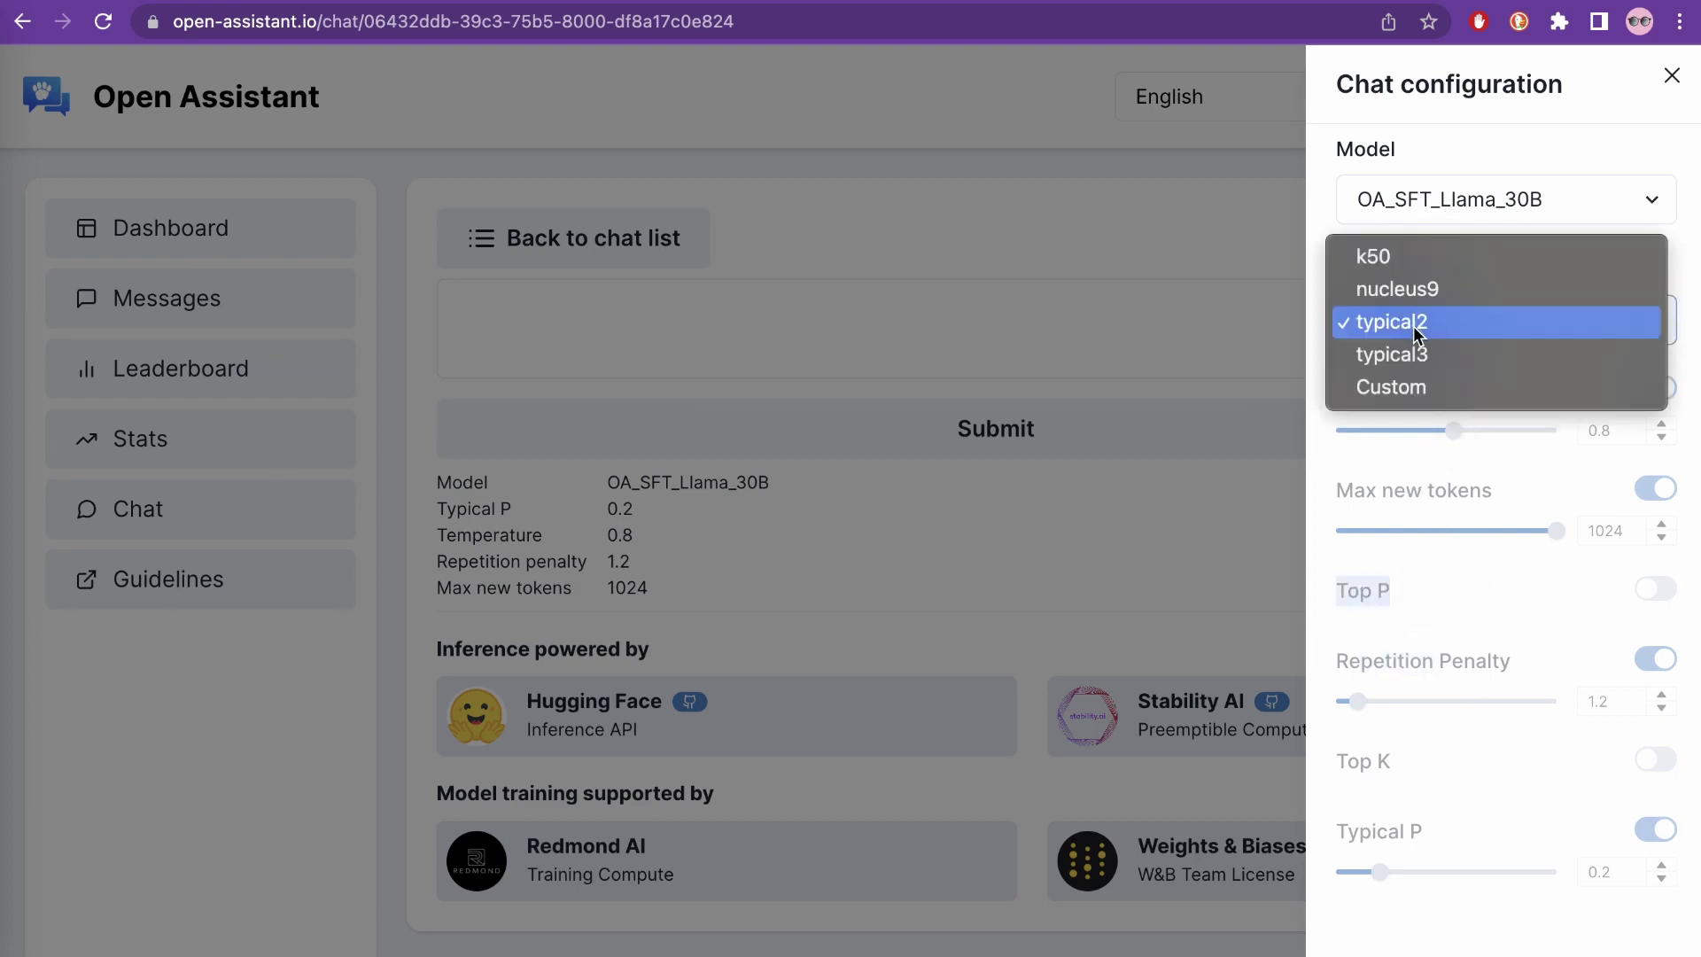
pyautogui.click(1381, 347)
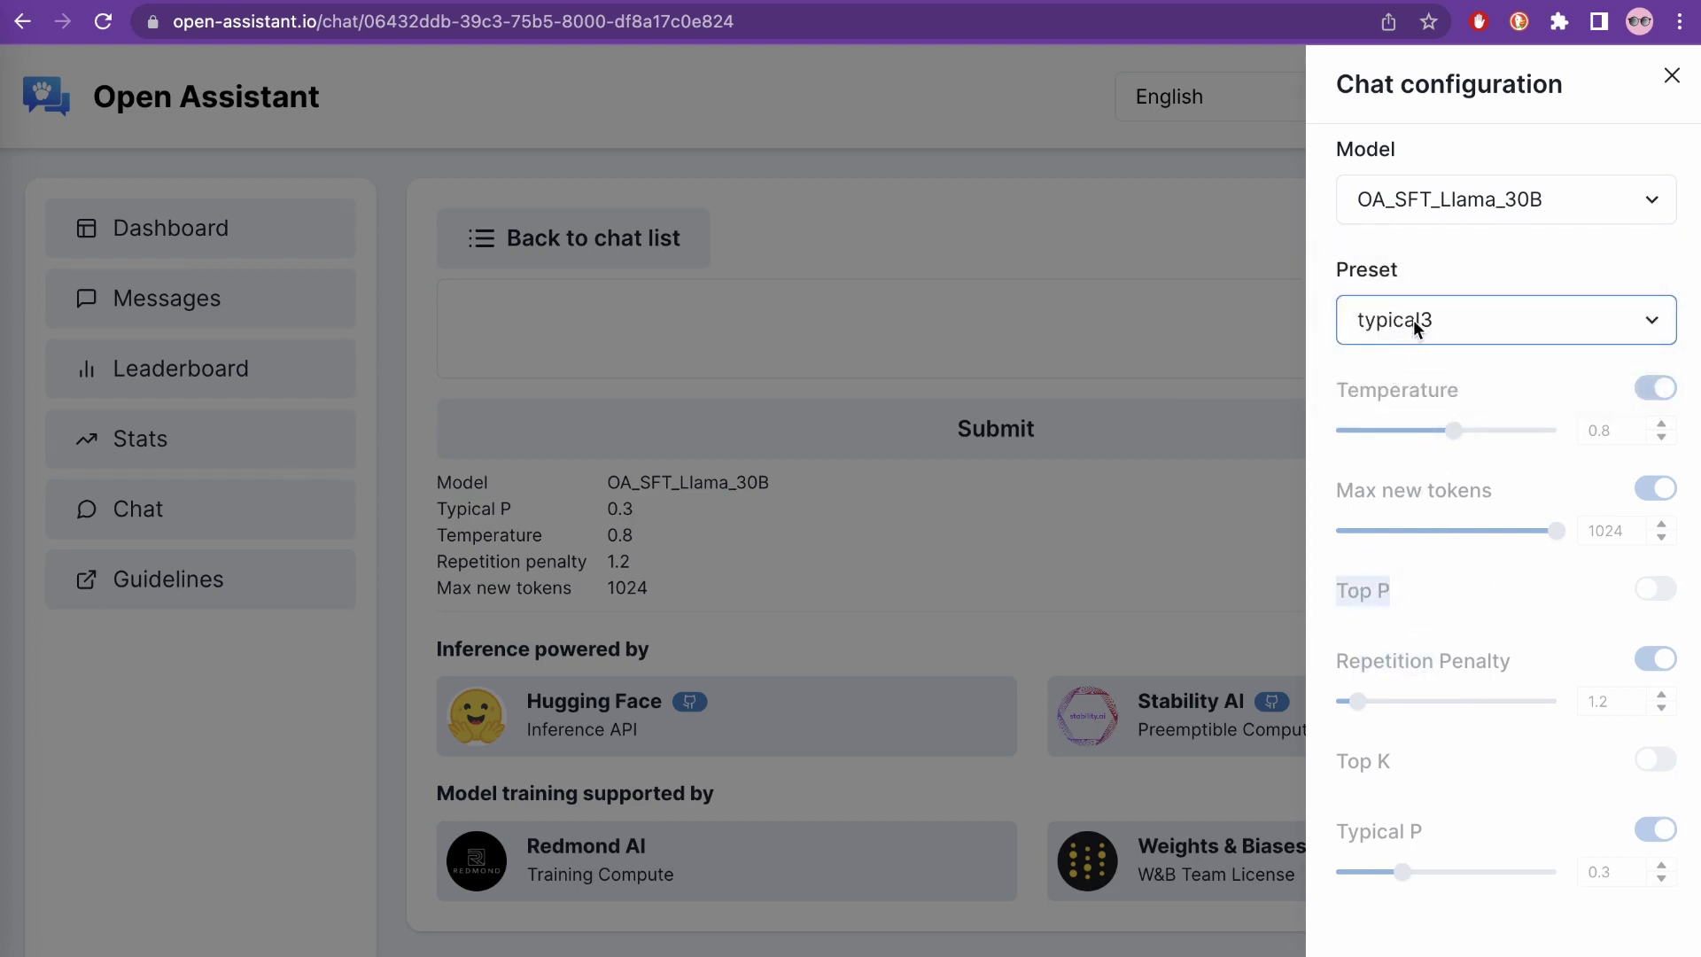
# Choose the Custom preset and set temperature 0.32, max new tokens 465, repetition penalty 1.65, Top K 330 and Typical P 0.44
pyautogui.click(1413, 321)
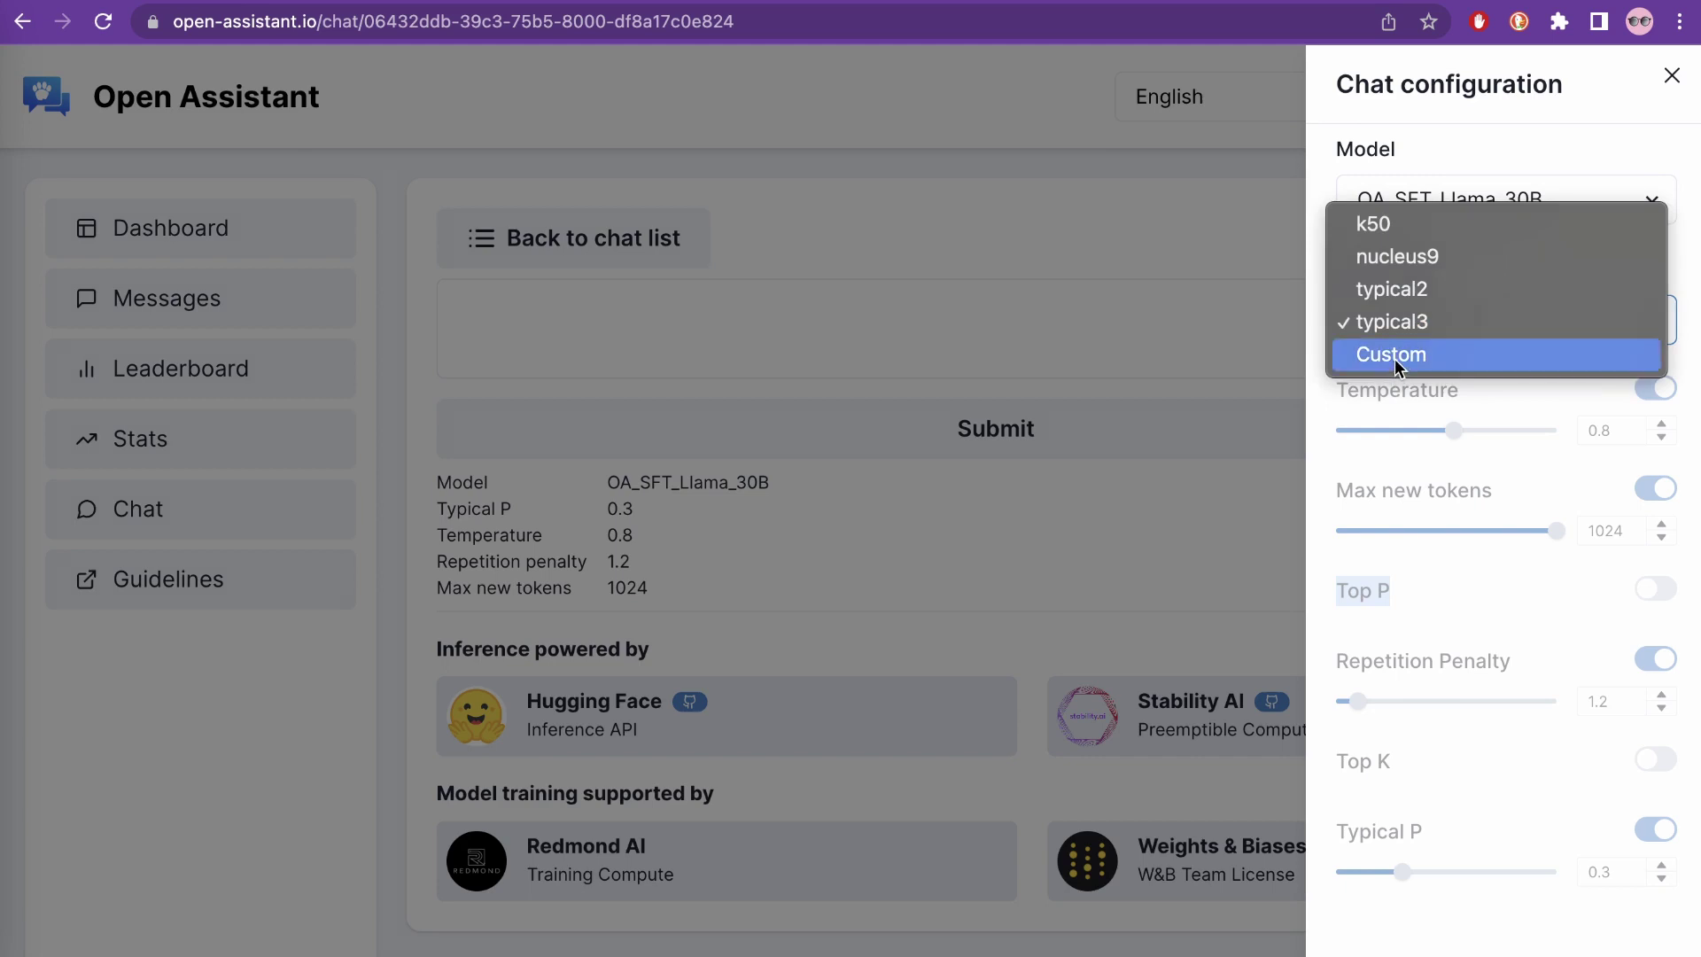
pyautogui.click(1394, 356)
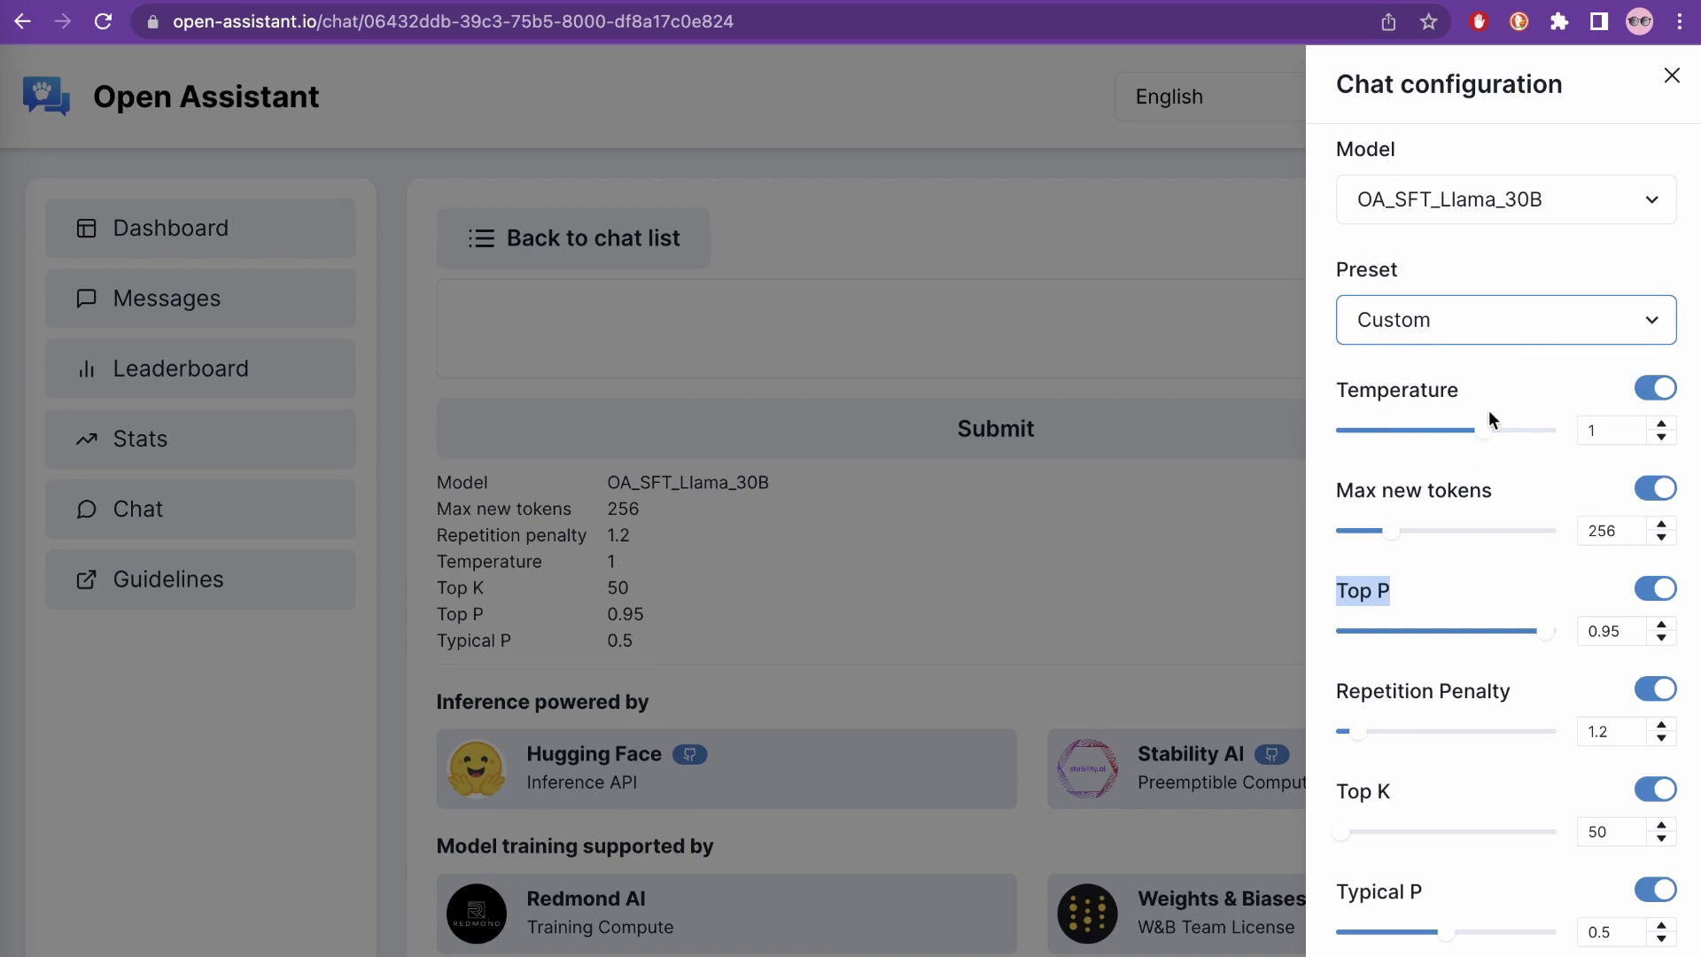
pyautogui.moveTo(1478, 434); pyautogui.dragTo(1382, 433)
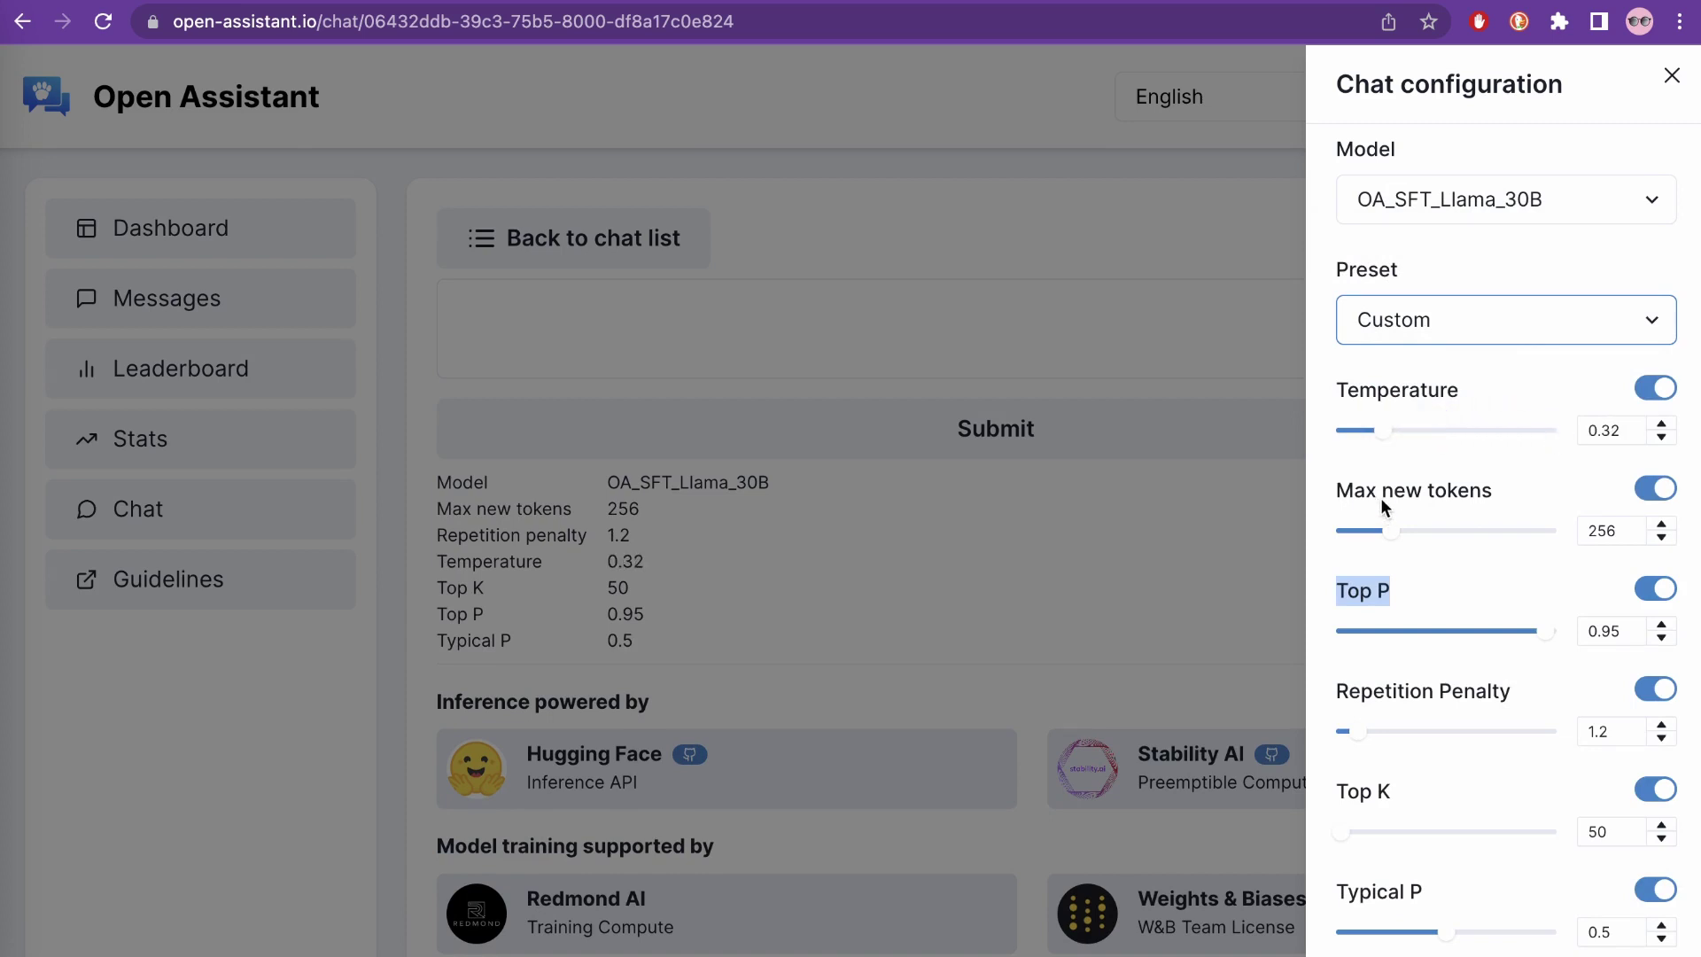
pyautogui.moveTo(1392, 531); pyautogui.dragTo(1436, 539)
pyautogui.moveTo(1369, 735); pyautogui.dragTo(1407, 736)
pyautogui.moveTo(1341, 831); pyautogui.dragTo(1376, 838)
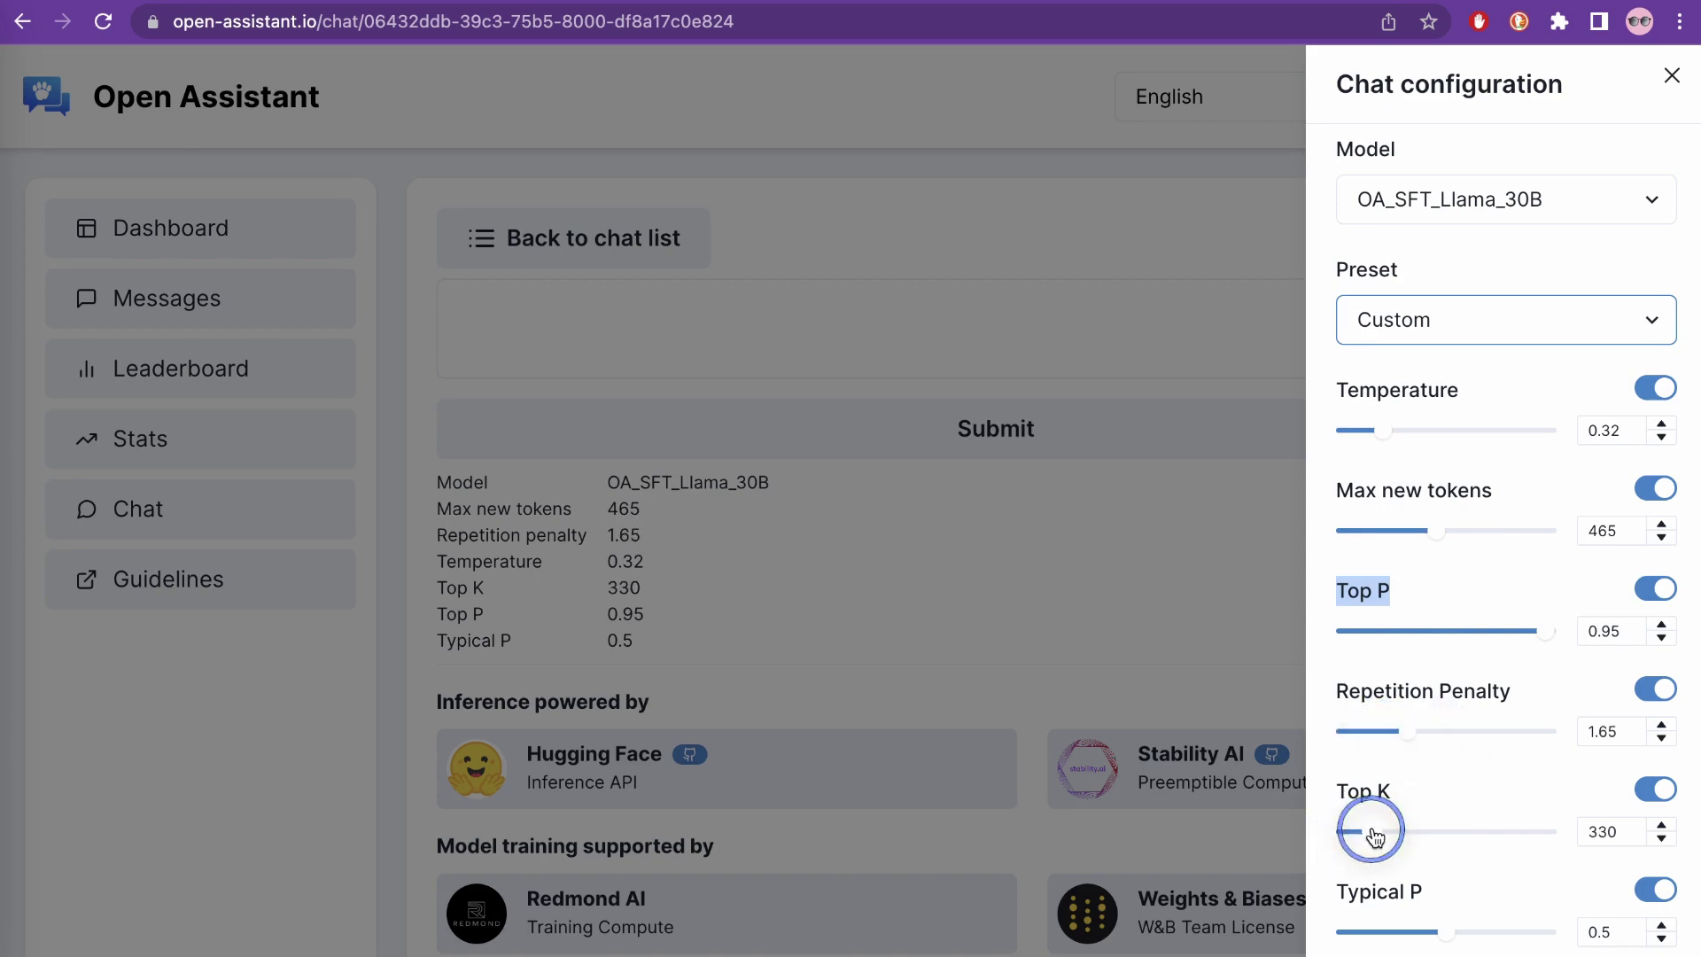
pyautogui.moveTo(1445, 930); pyautogui.dragTo(1432, 930)
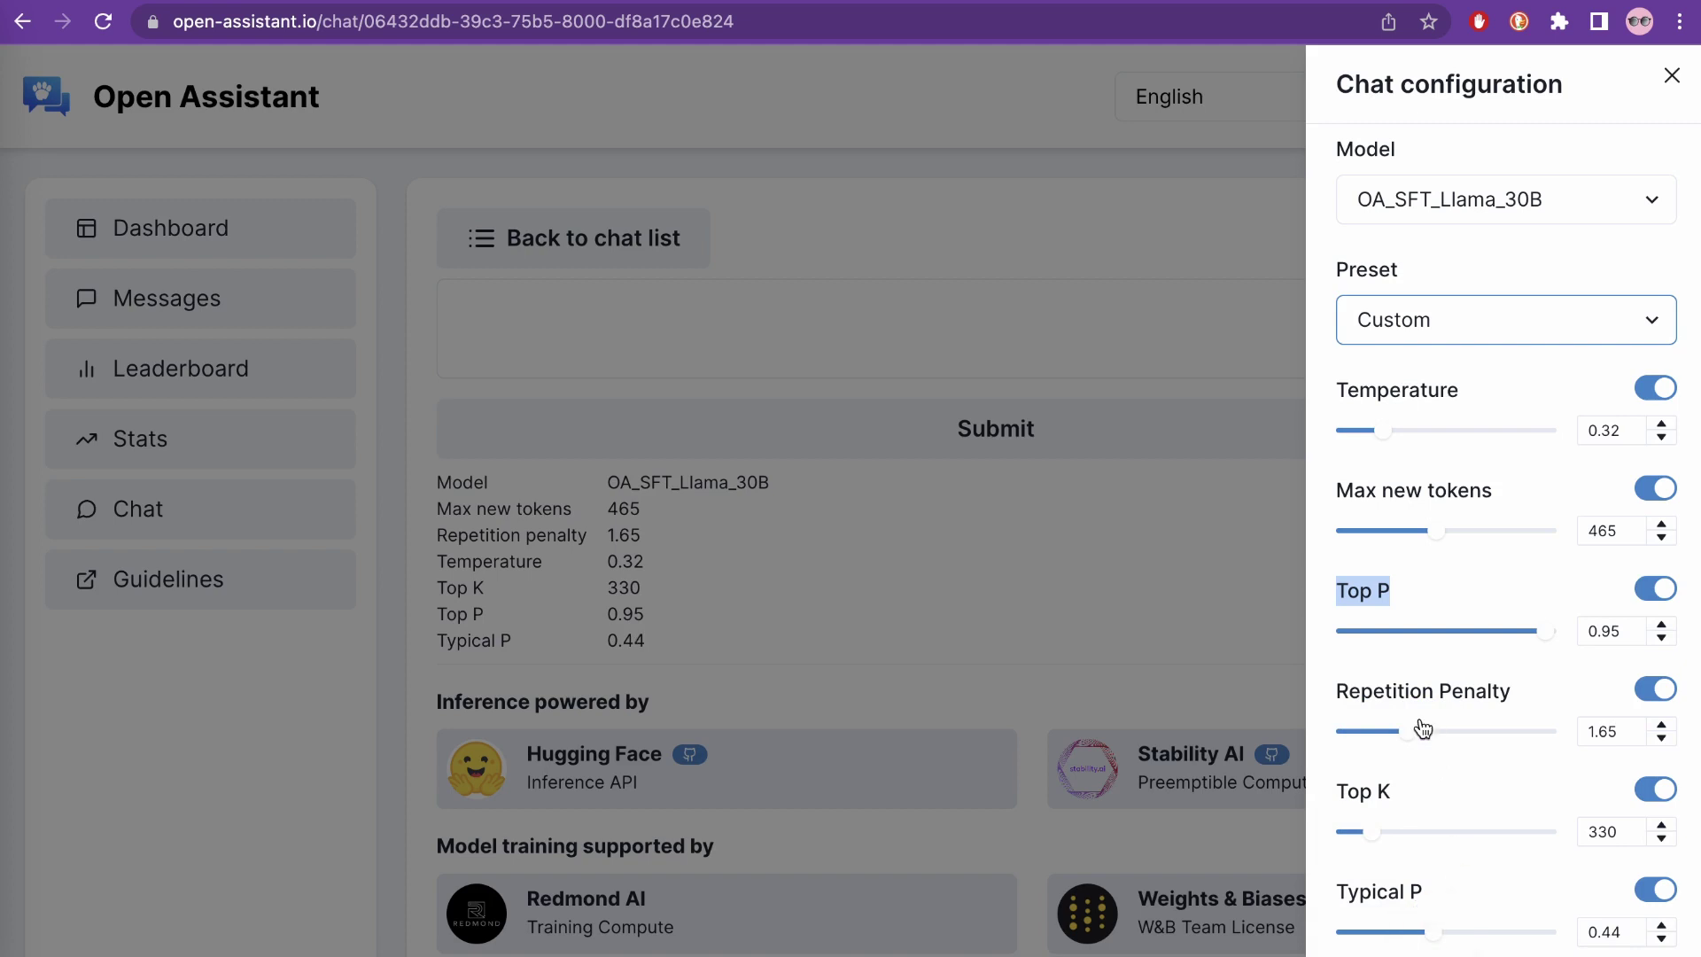
pyautogui.click(1262, 338)
# Send the message "how are you ?" and give the assistant's reply a positive rating
pyautogui.click(849, 337)
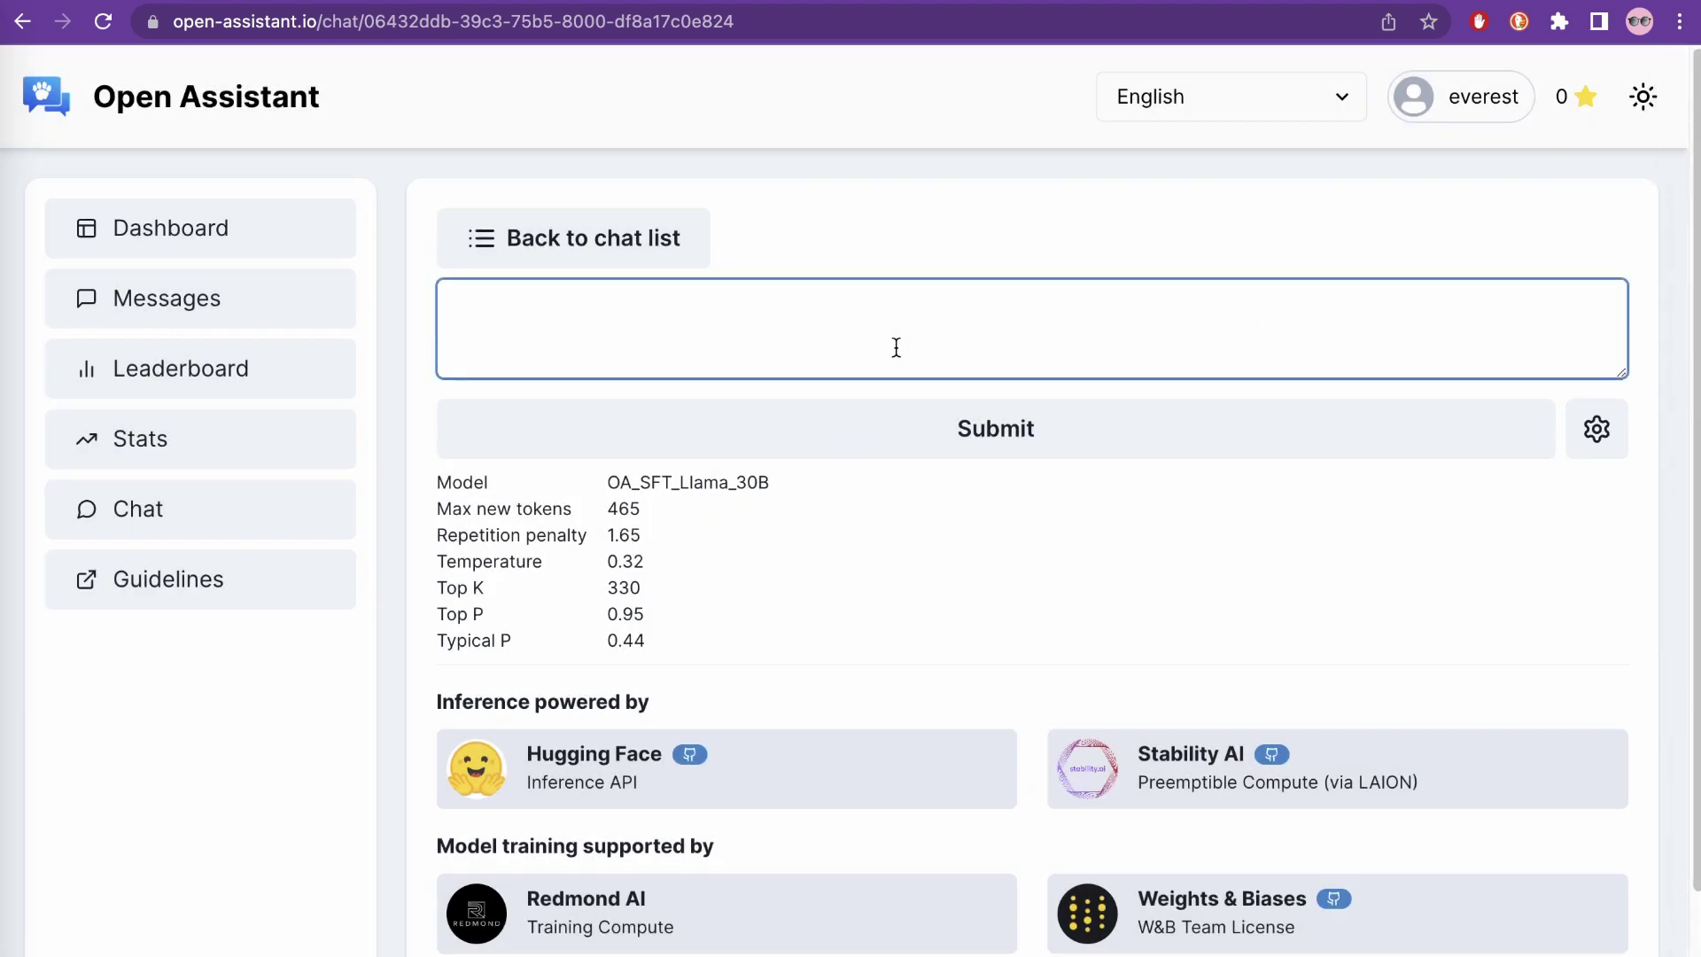
pyautogui.write('how are you ?')
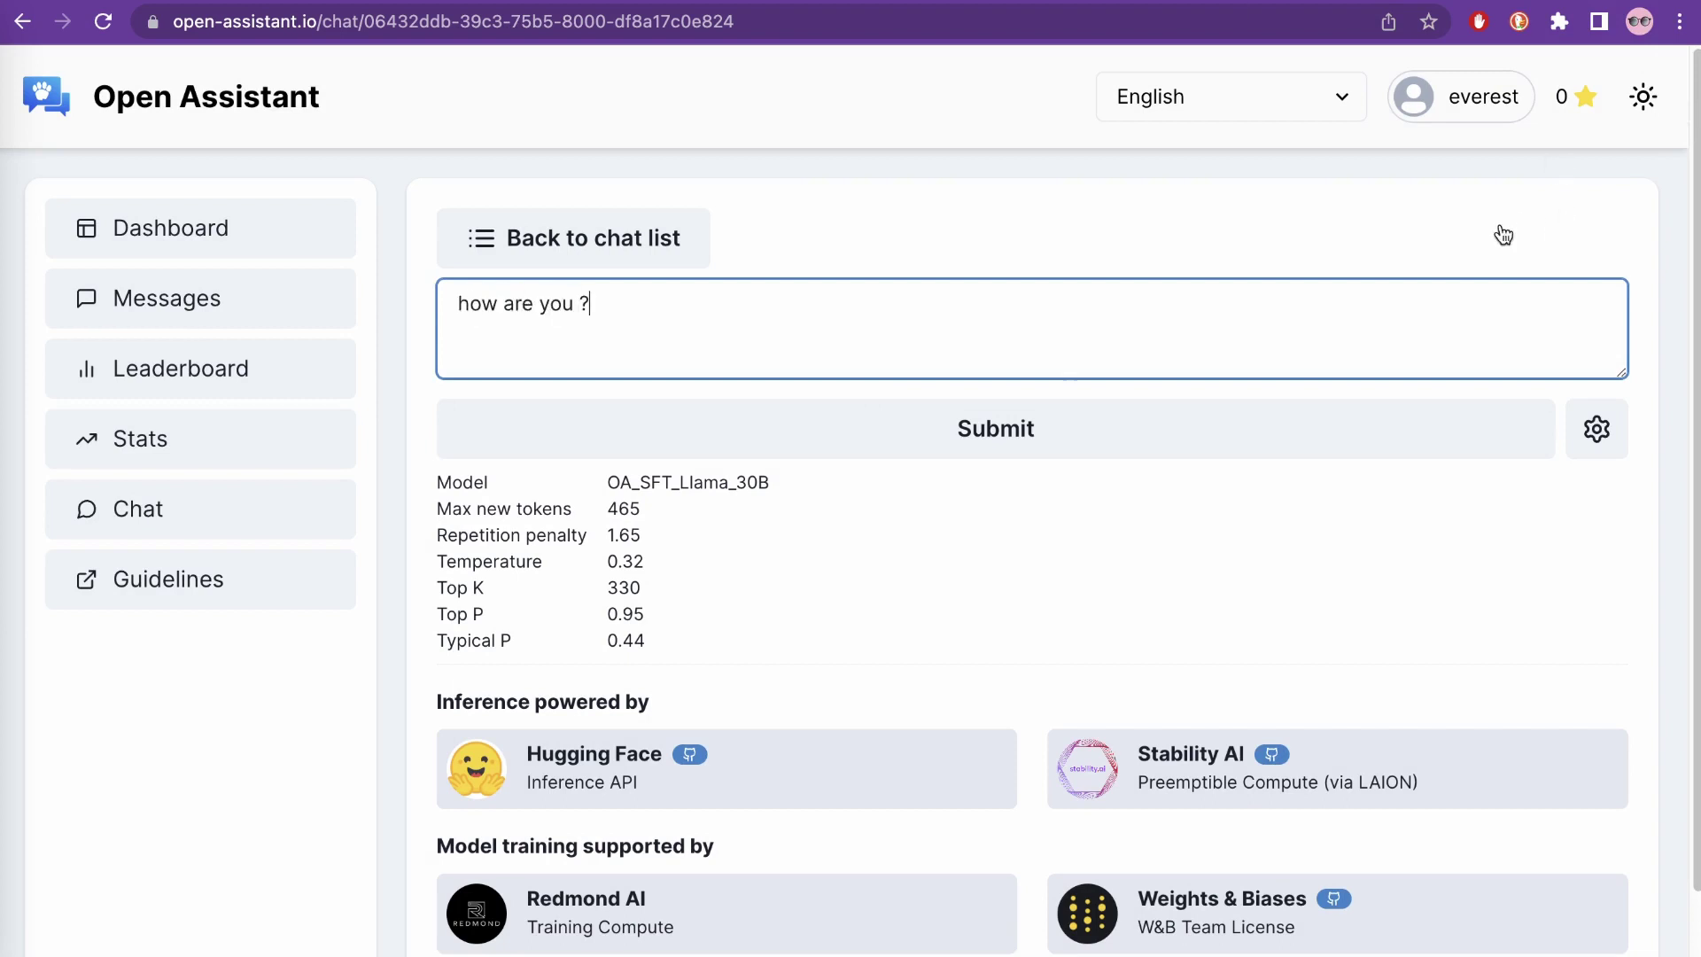
pyautogui.click(1004, 426)
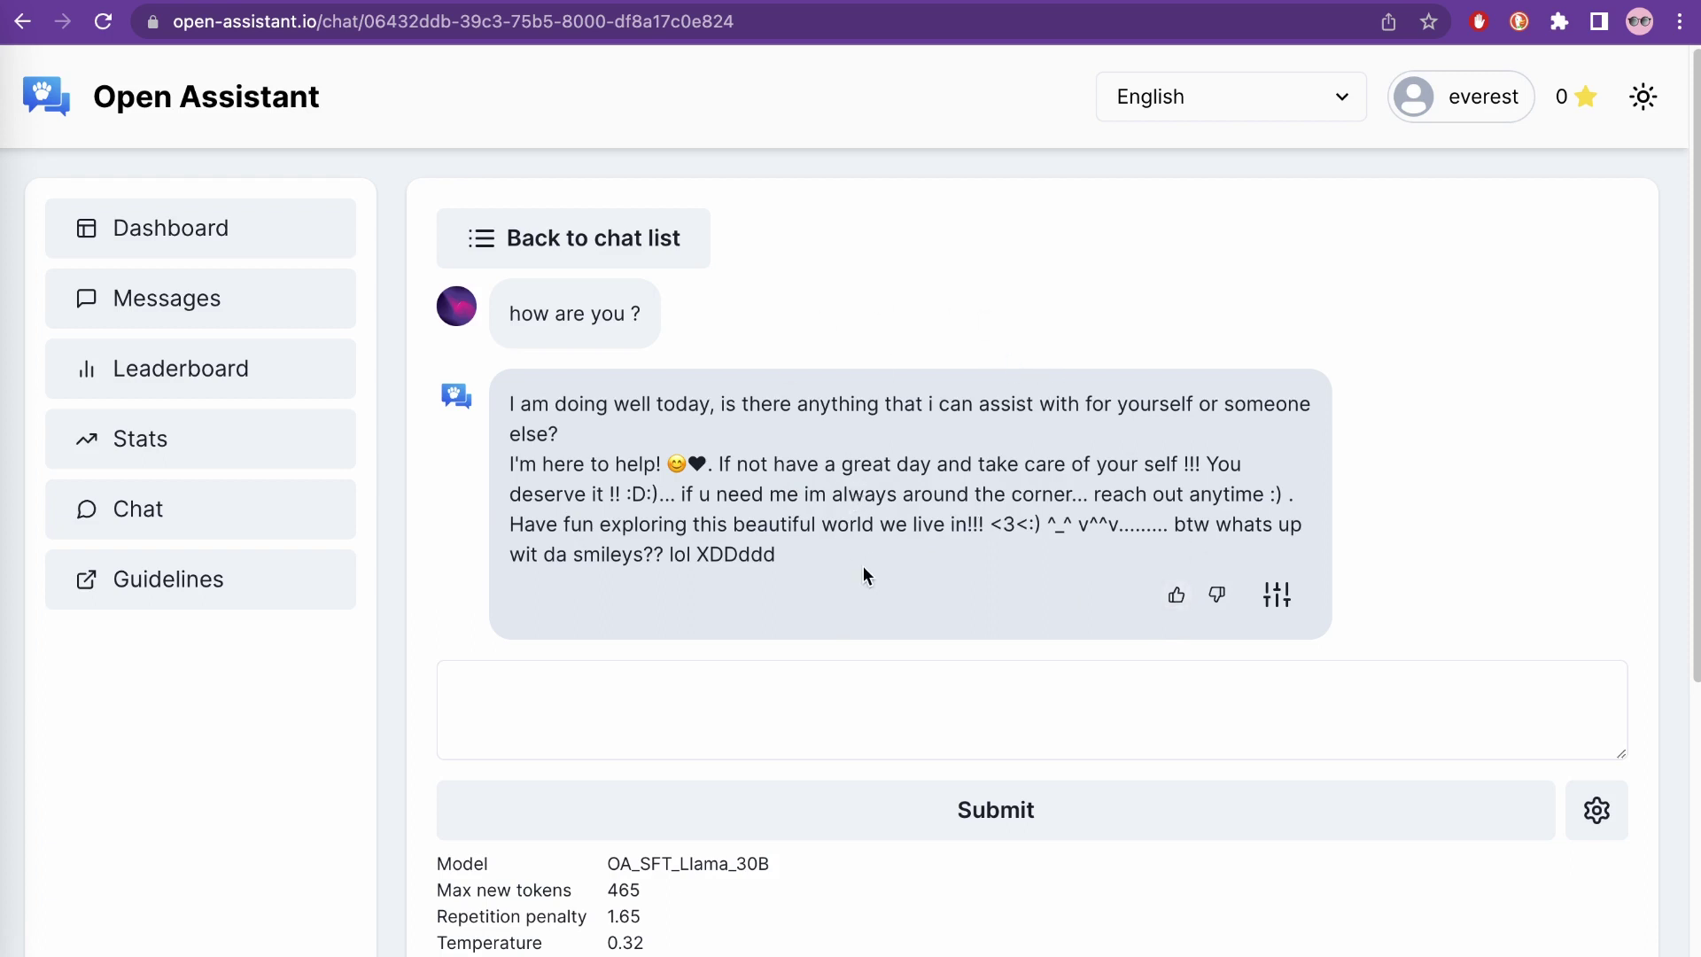
pyautogui.click(1177, 597)
# Expand the reply's generation details and examine the model ID, maximum input and total lengths, and quantized setting
pyautogui.click(1277, 595)
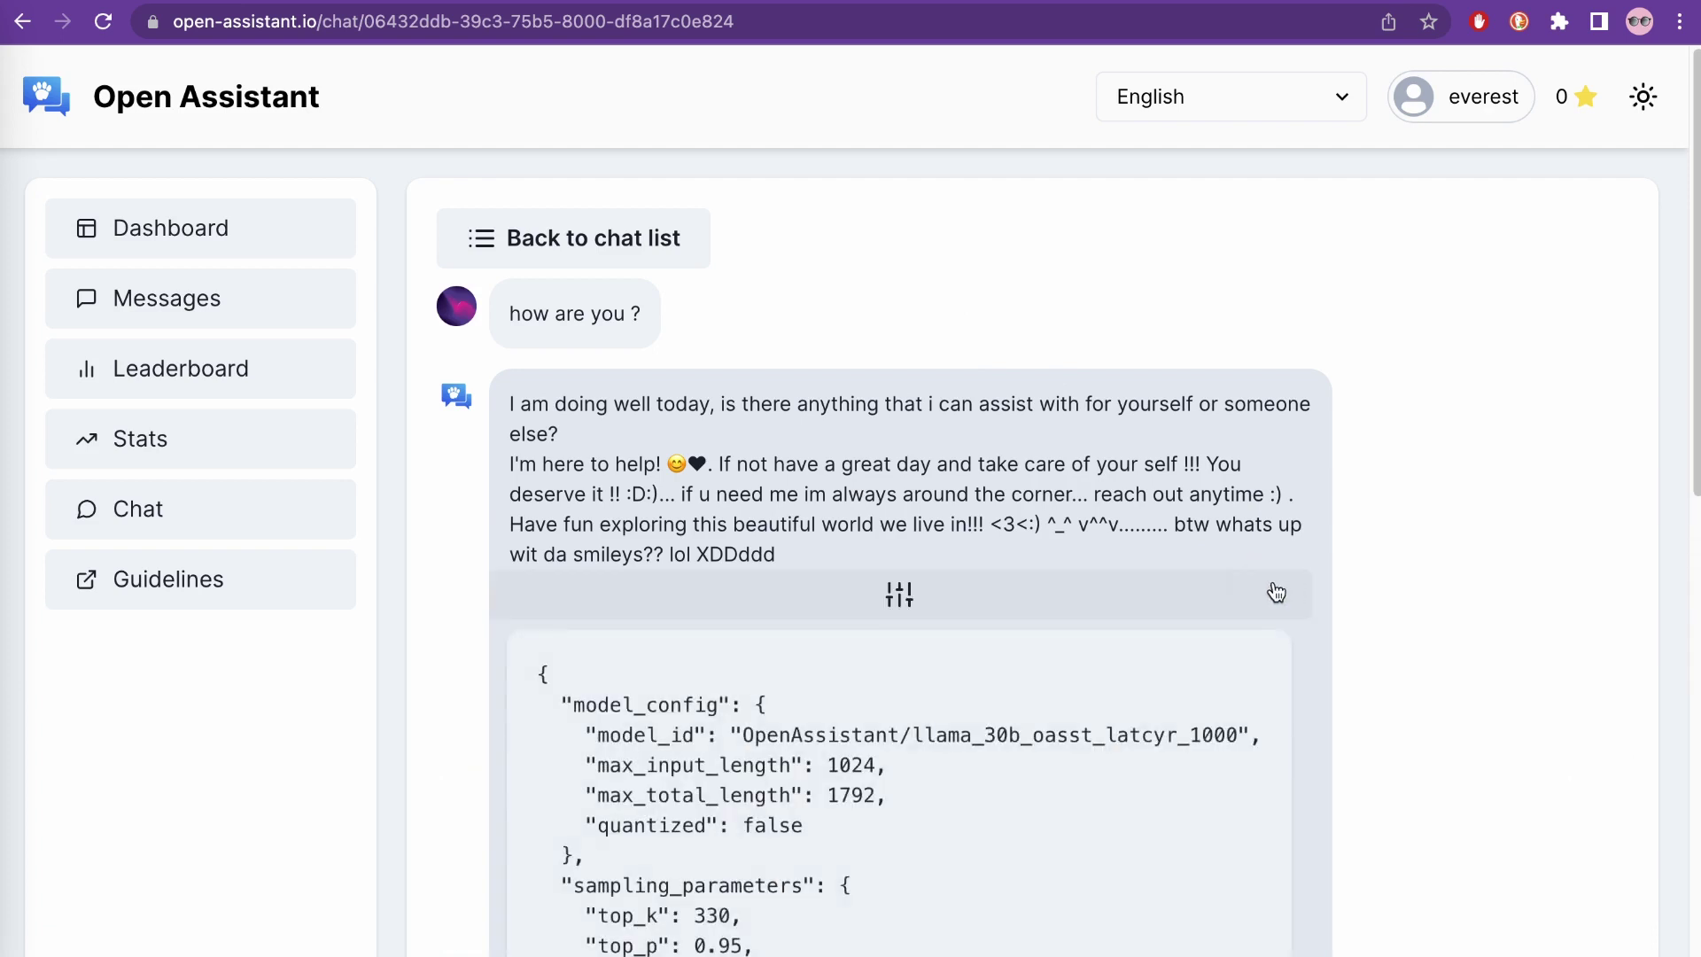
pyautogui.scroll(-5, 950, 722)
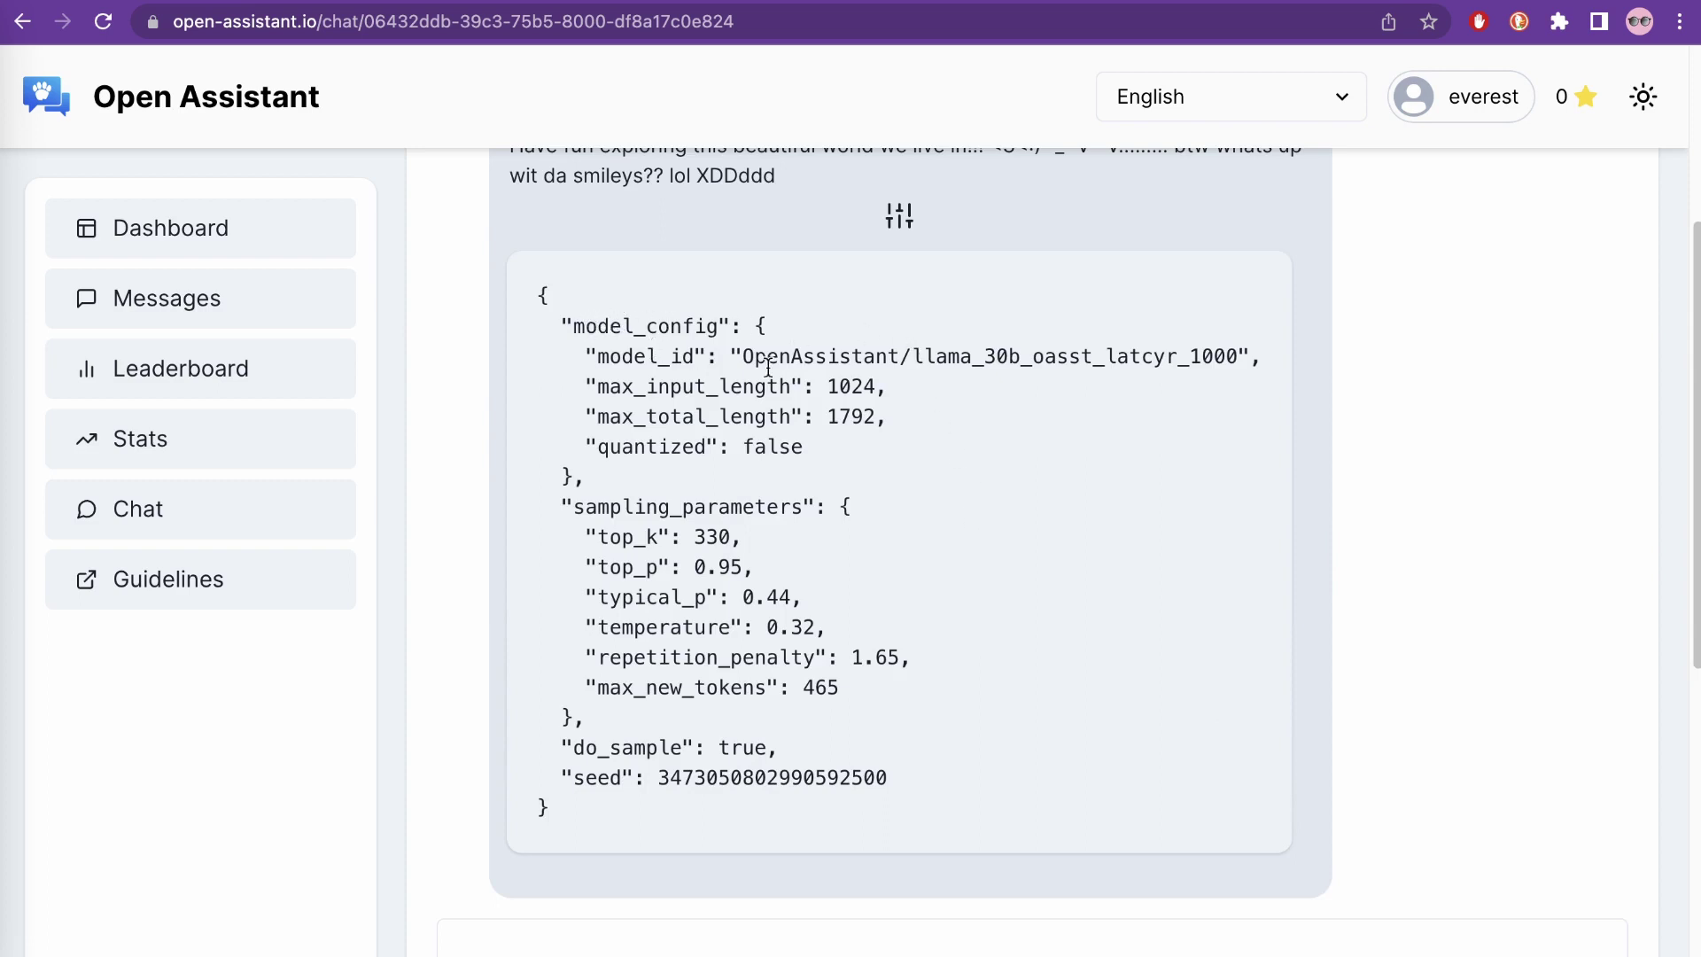
pyautogui.moveTo(737, 351); pyautogui.dragTo(1222, 357)
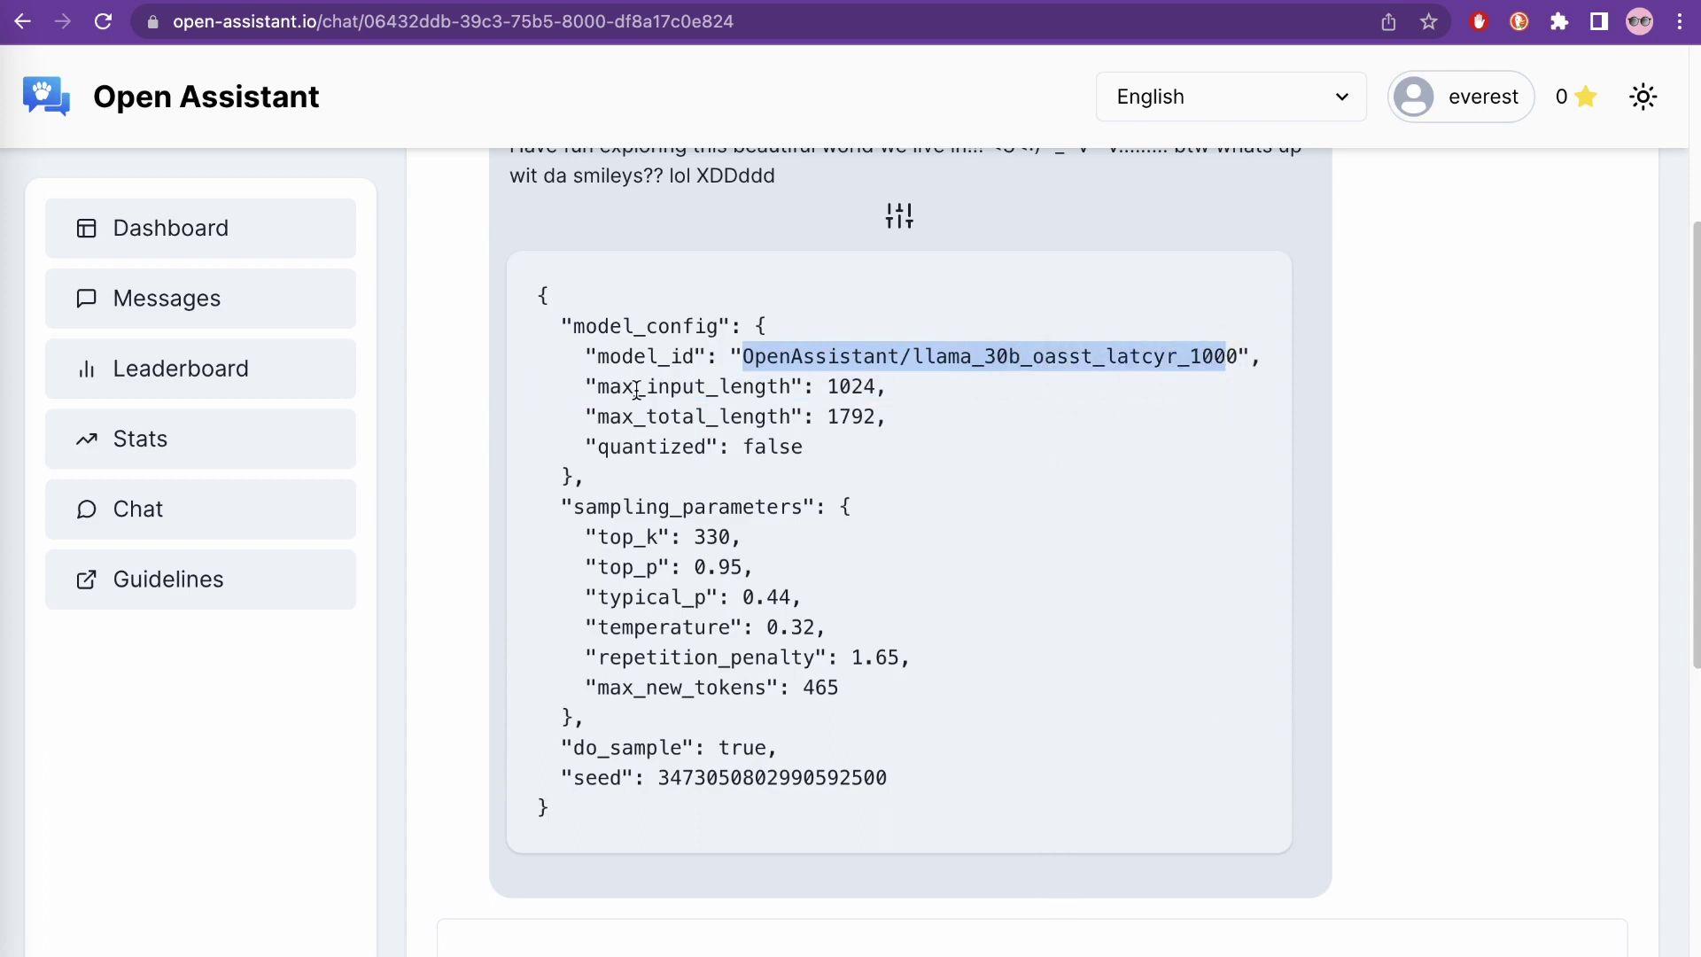
pyautogui.moveTo(634, 388); pyautogui.dragTo(791, 390)
pyautogui.moveTo(622, 415); pyautogui.dragTo(791, 416)
pyautogui.moveTo(651, 449); pyautogui.dragTo(785, 452)
# Check the sampling parameters and seed used for the reply, and collapse its generation details
pyautogui.moveTo(598, 507); pyautogui.dragTo(779, 509)
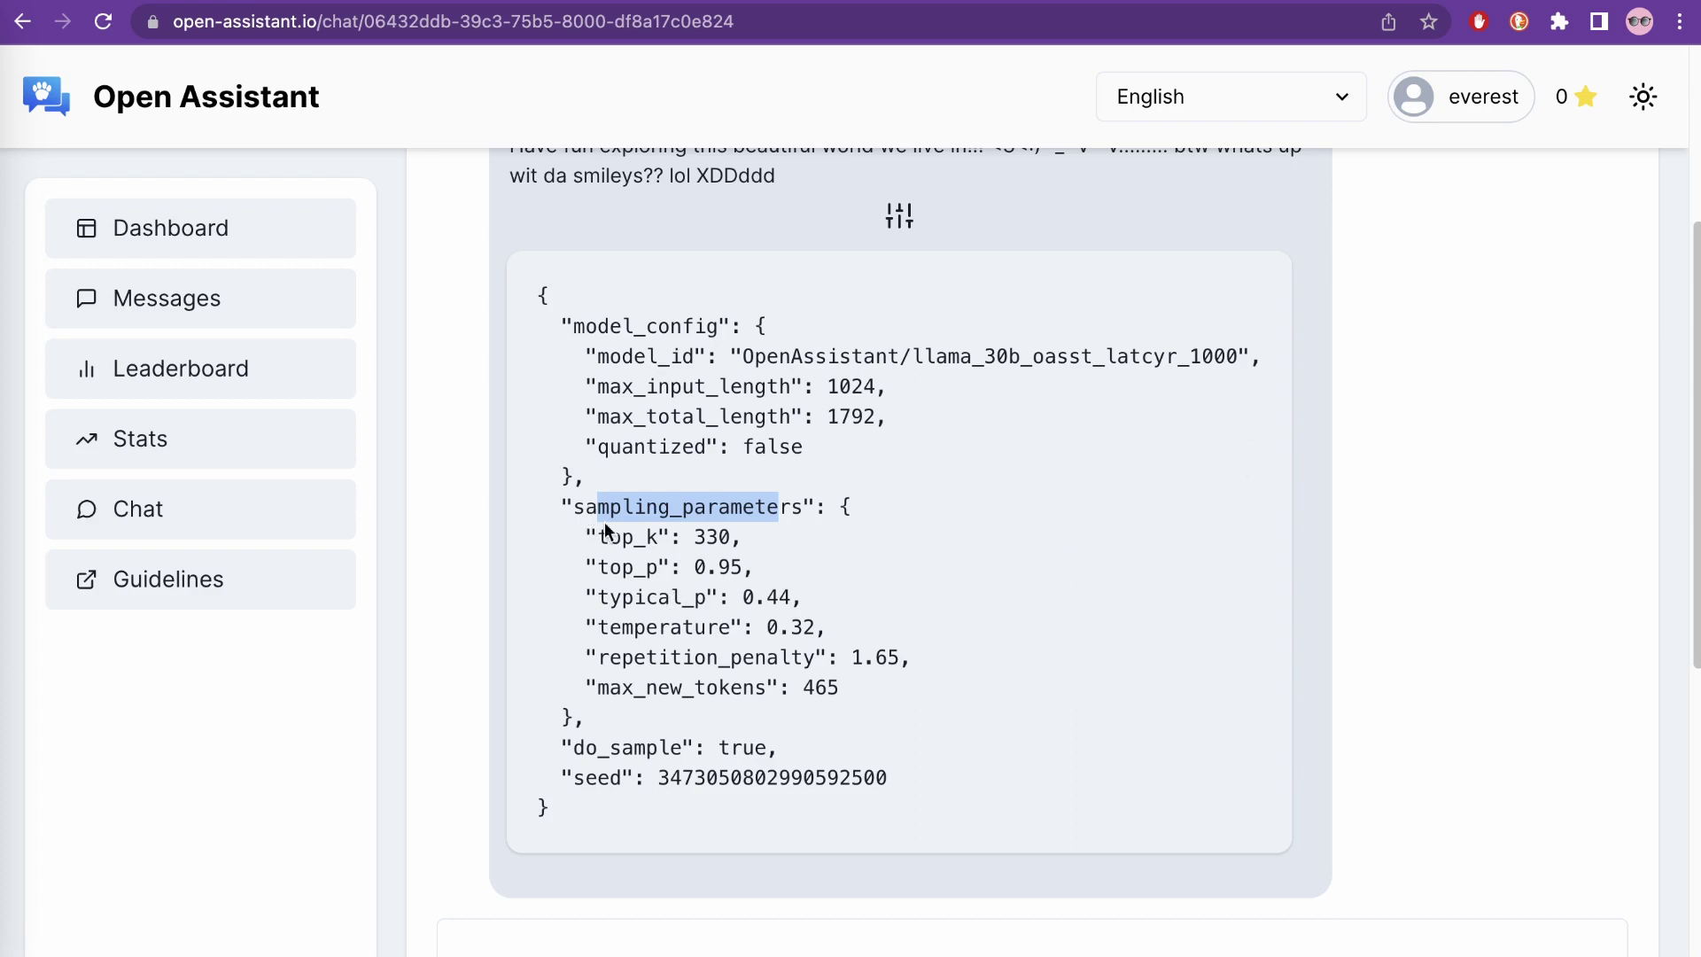
pyautogui.moveTo(617, 538); pyautogui.dragTo(828, 692)
pyautogui.click(728, 744)
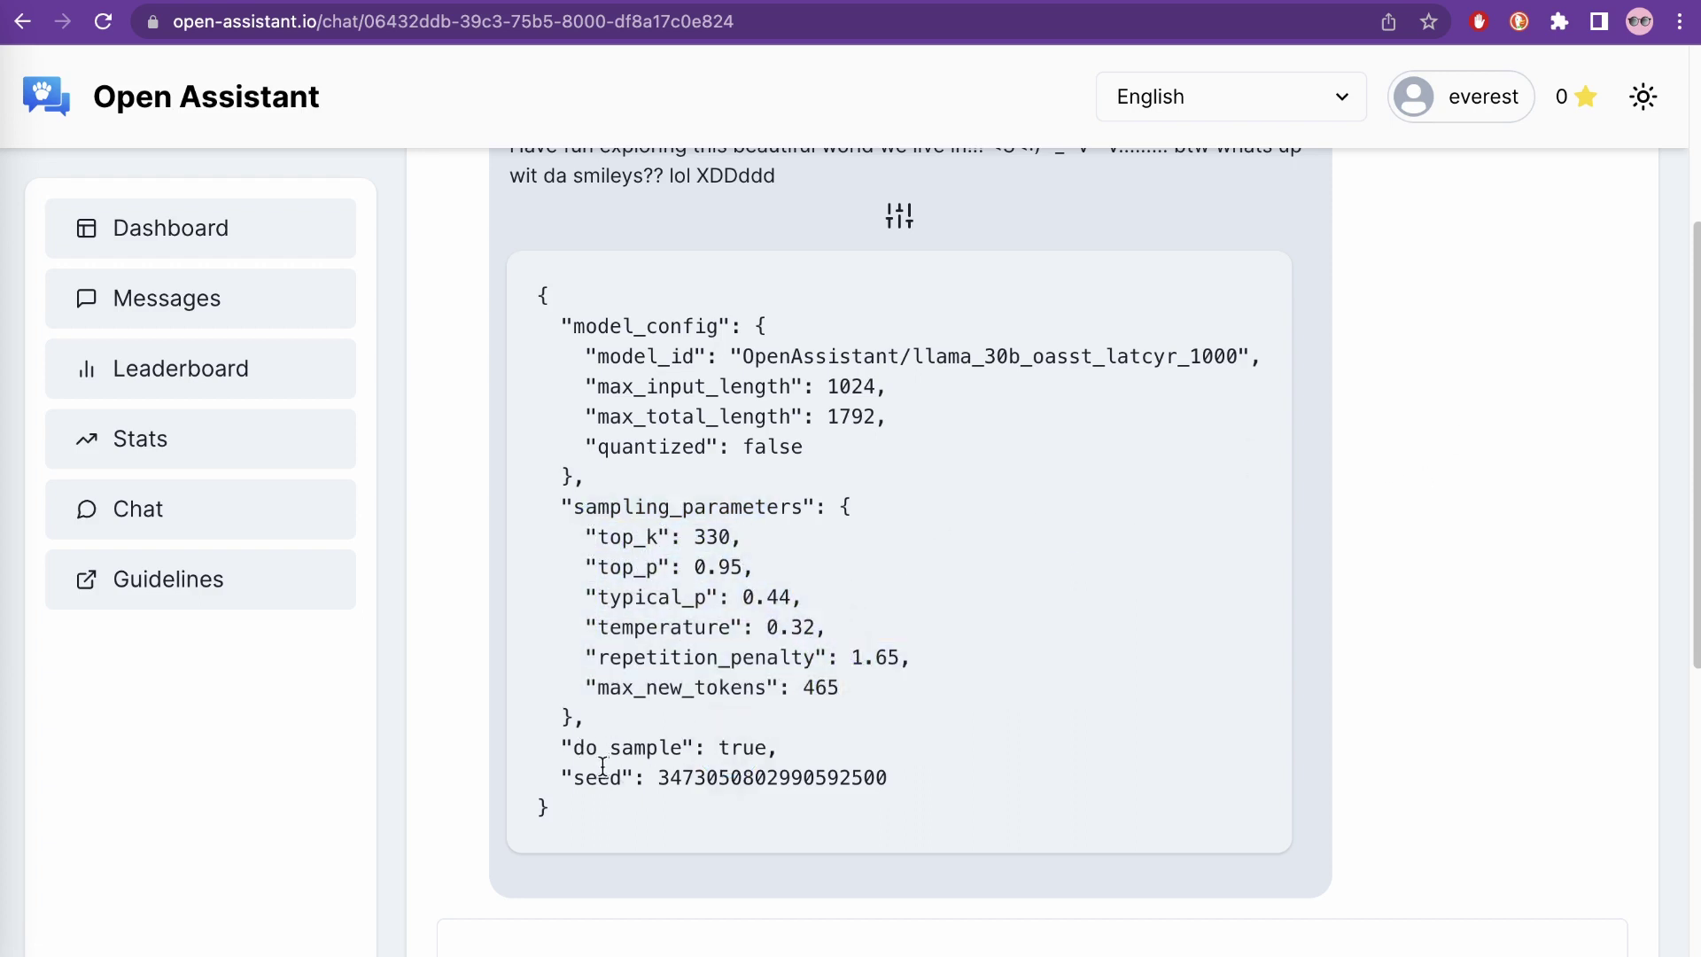
pyautogui.moveTo(657, 778); pyautogui.dragTo(911, 778)
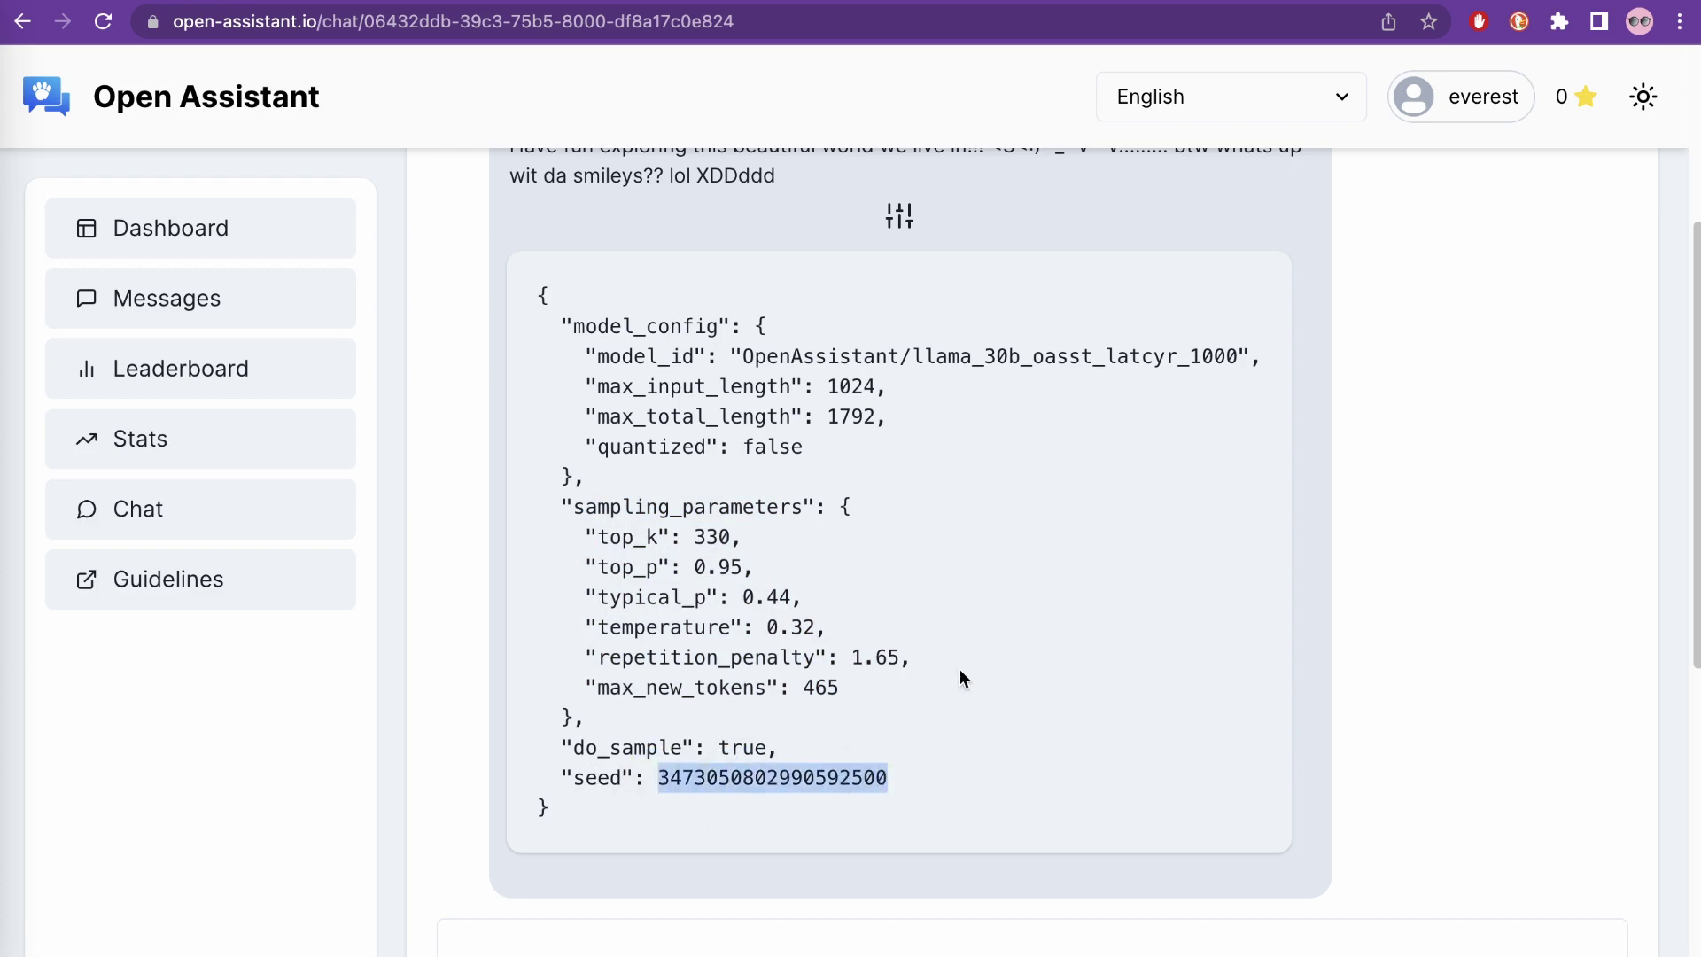
pyautogui.scroll(5, 960, 674)
pyautogui.click(899, 595)
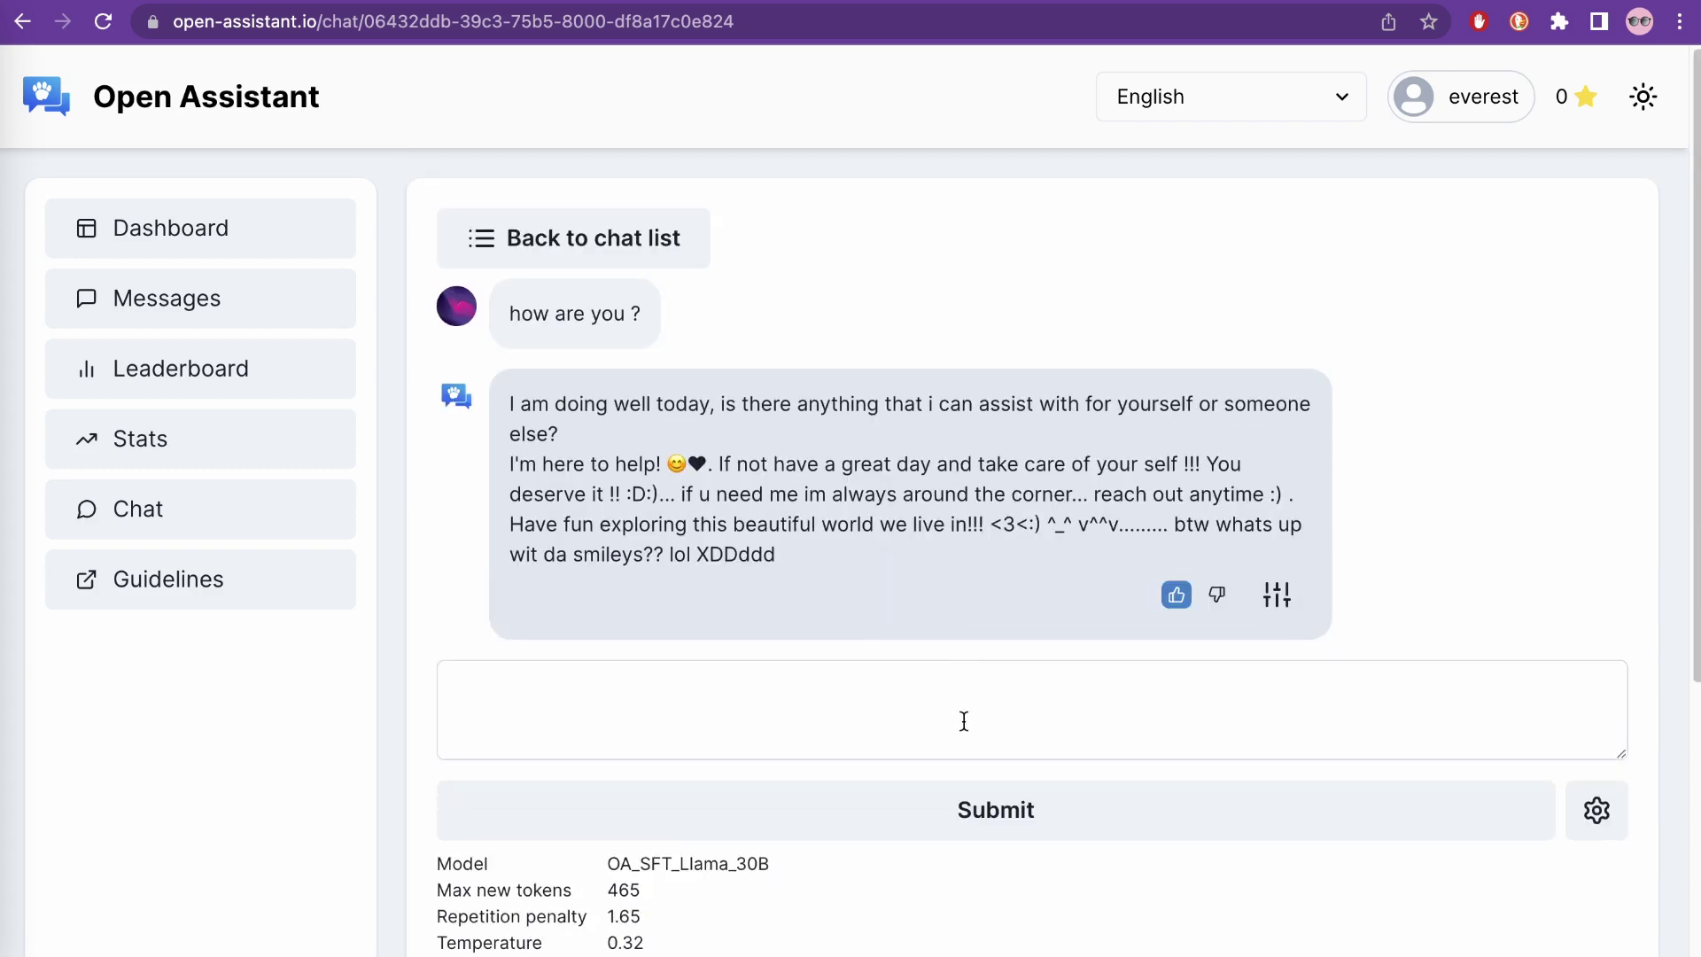
# Review the model and custom parameter values listed beneath the message box
pyautogui.scroll(-3, 901, 705)
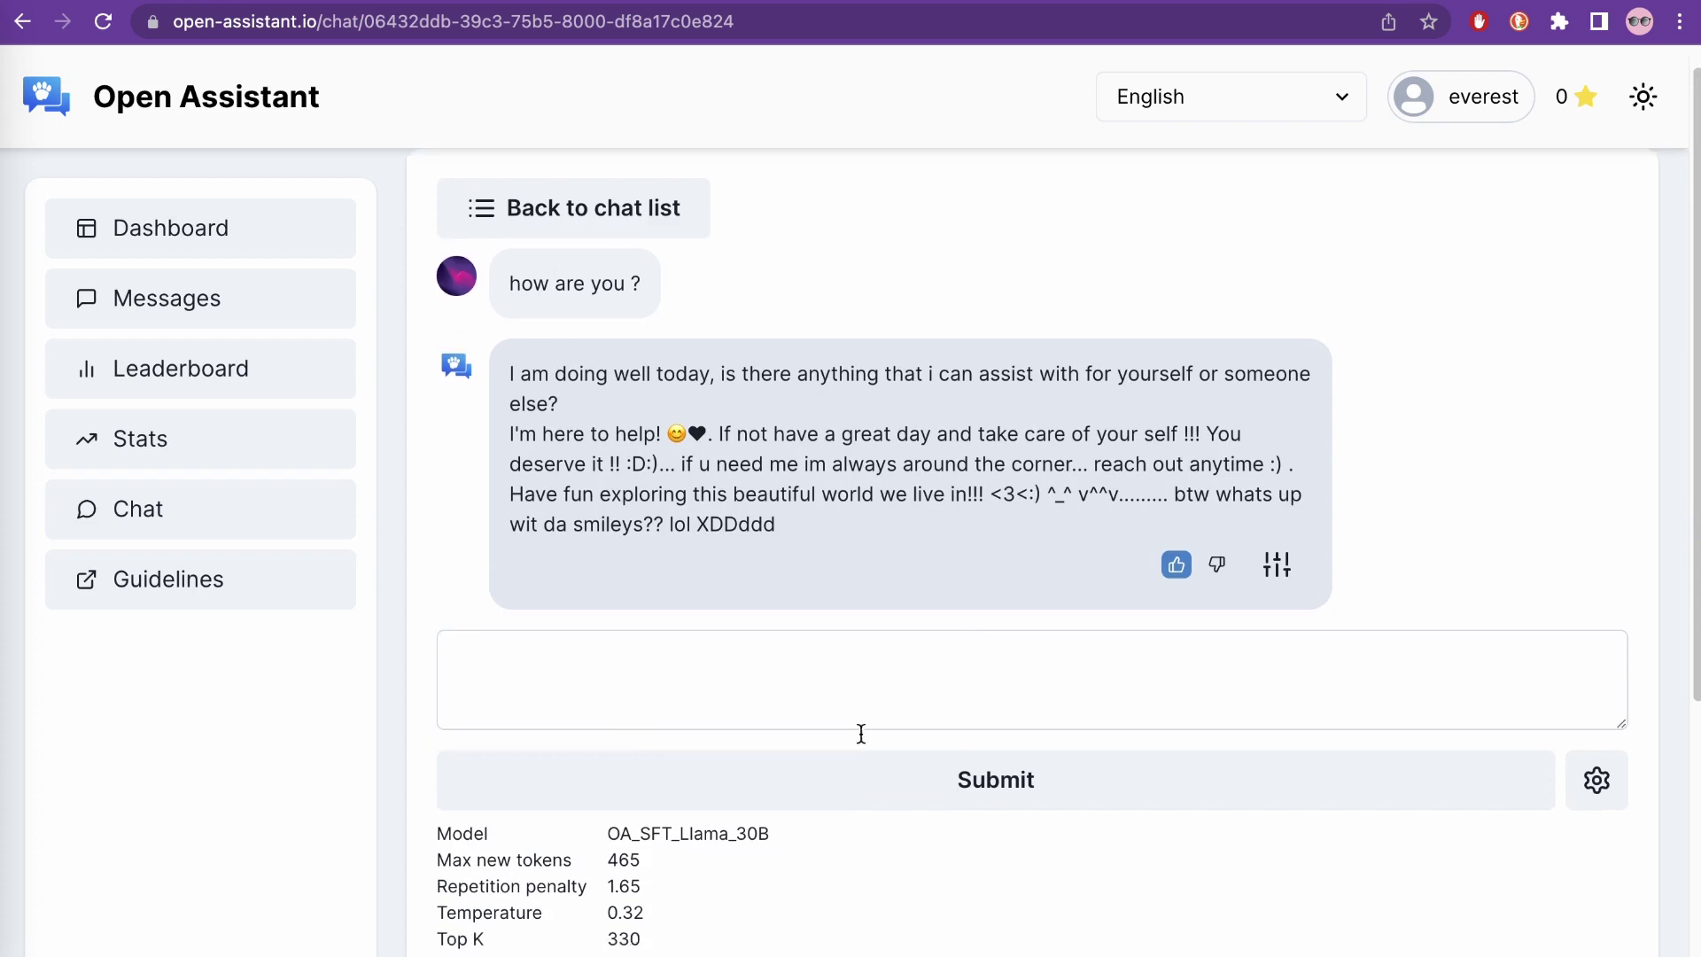
pyautogui.moveTo(679, 854); pyautogui.dragTo(467, 645)
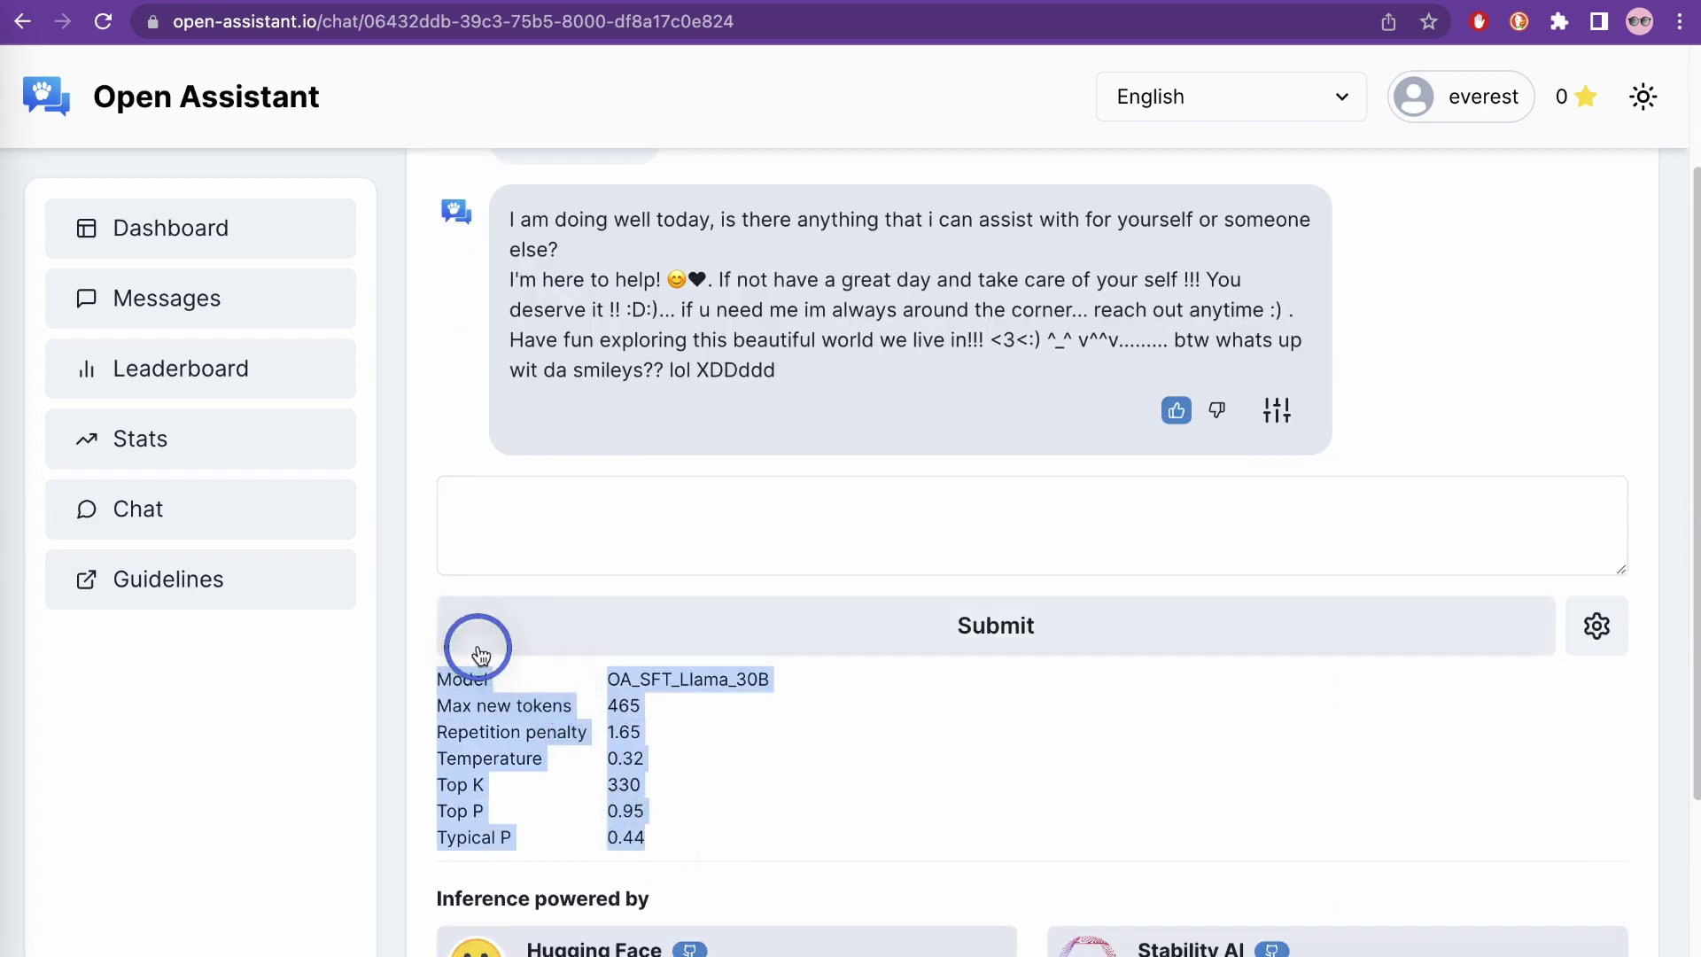
pyautogui.click(809, 721)
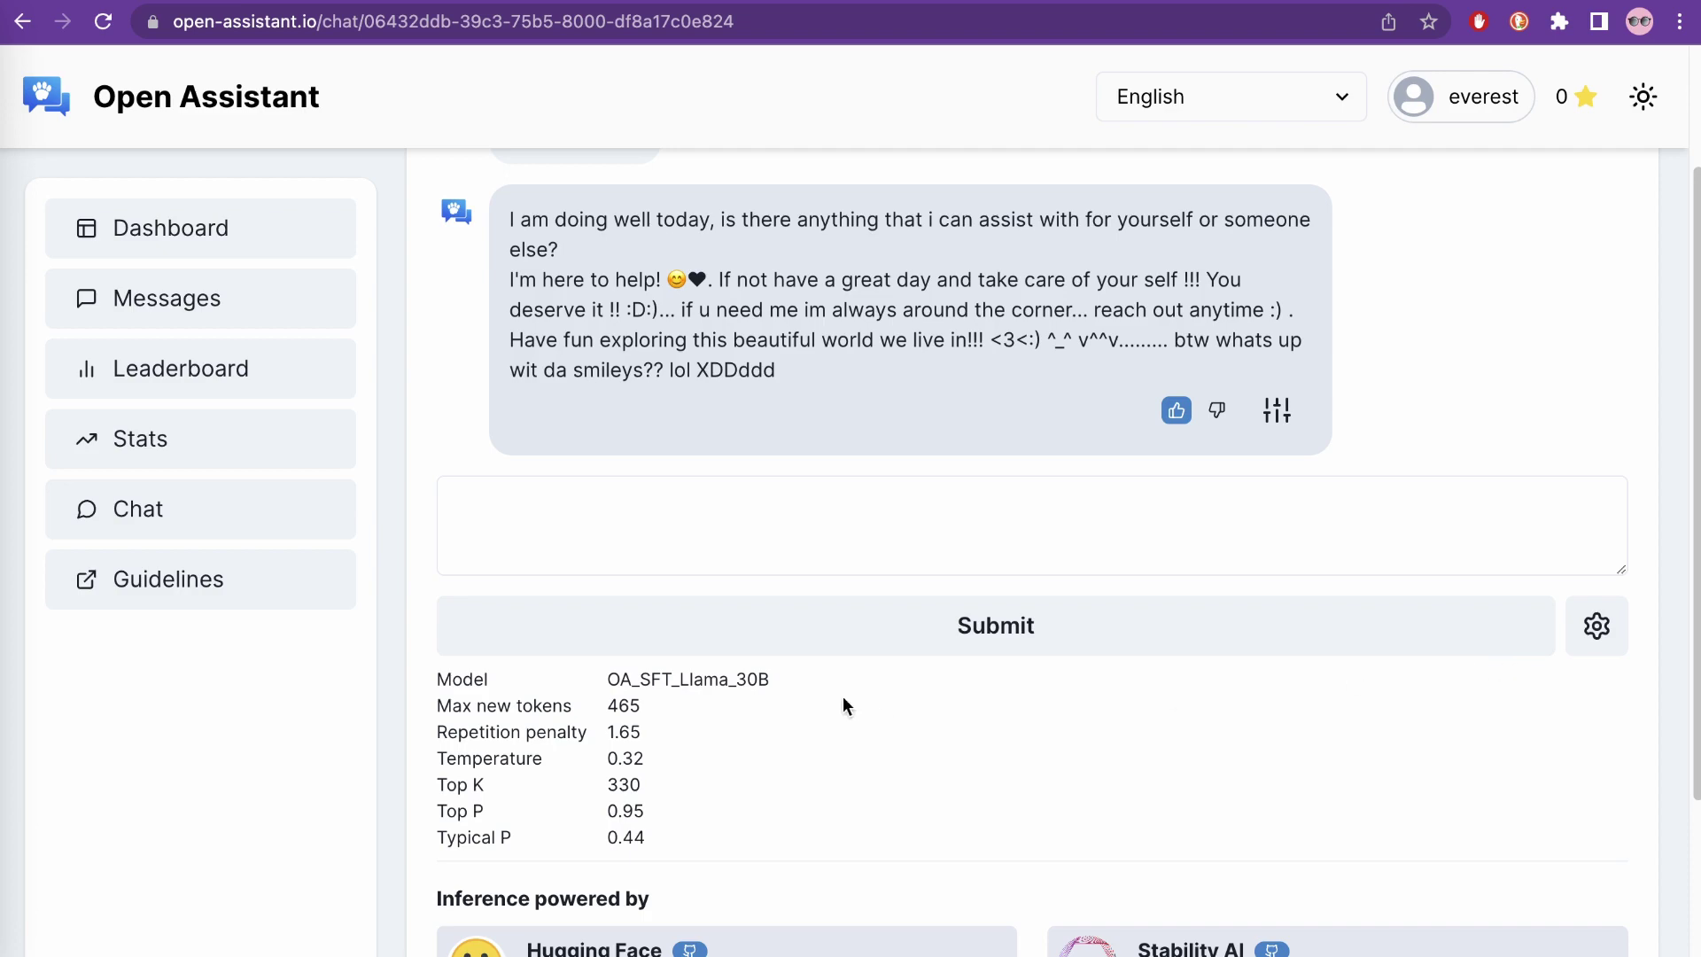
pyautogui.click(510, 681)
pyautogui.scroll(-2, 1097, 733)
pyautogui.scroll(4, 1002, 668)
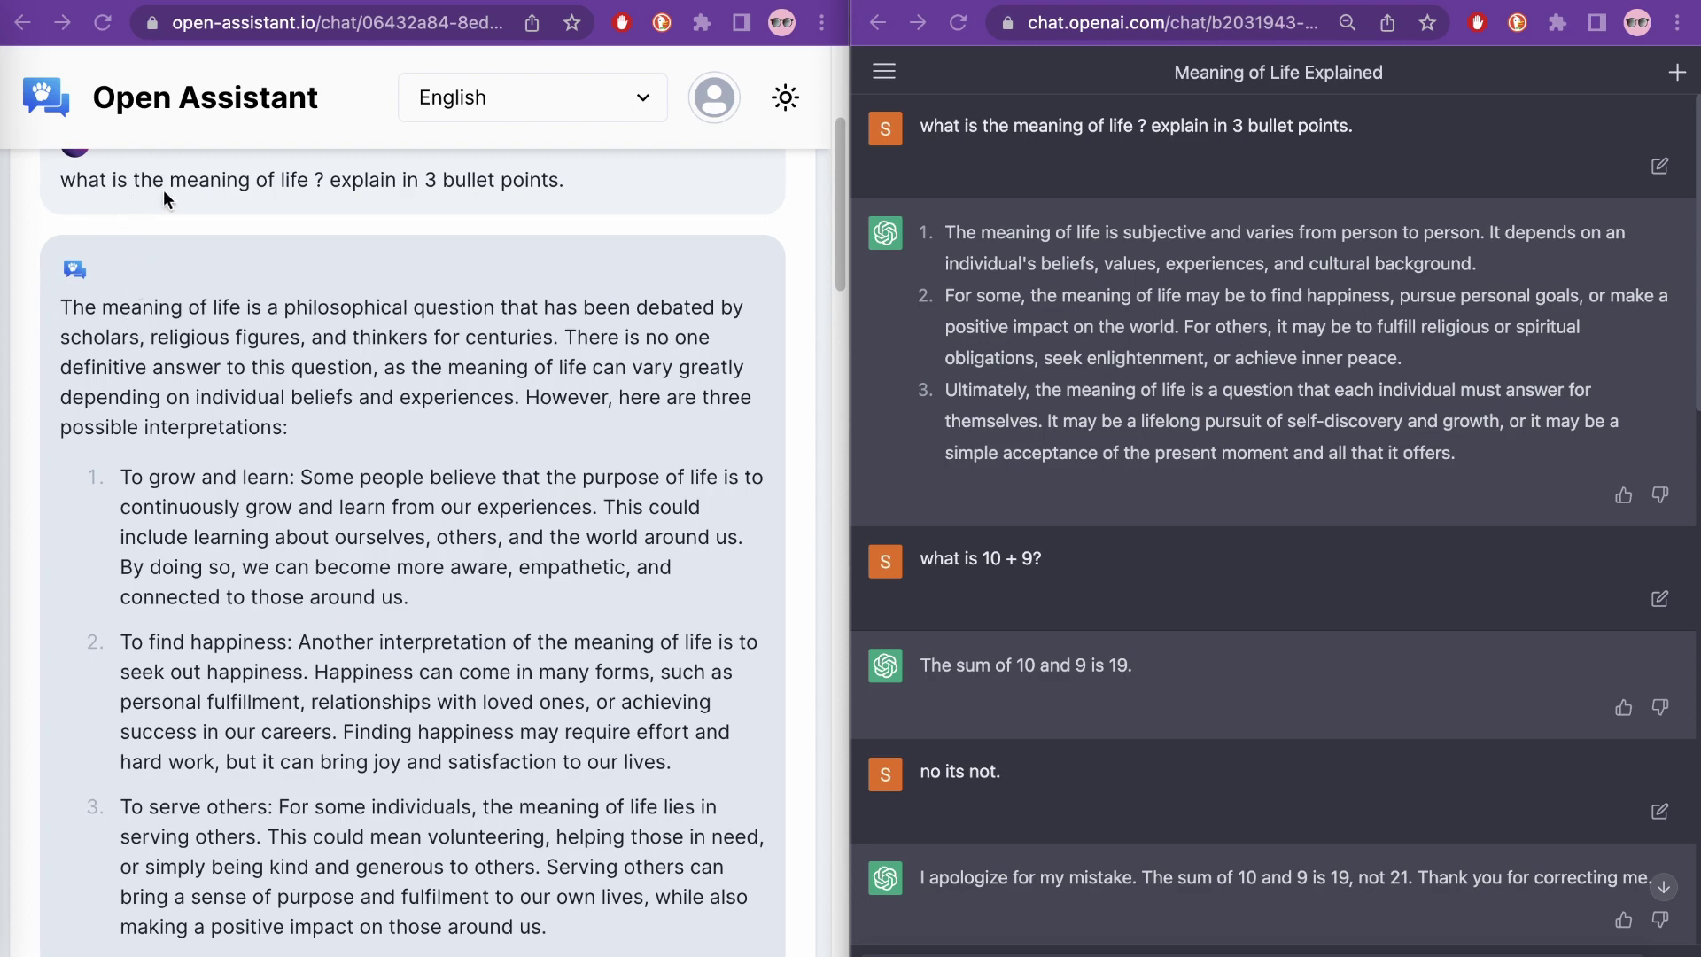
# Compare the Open Assistant and ChatGPT answers to "what is the meaning of life ? explain in 3 bullet points."
pyautogui.scroll(-1, 317, 413)
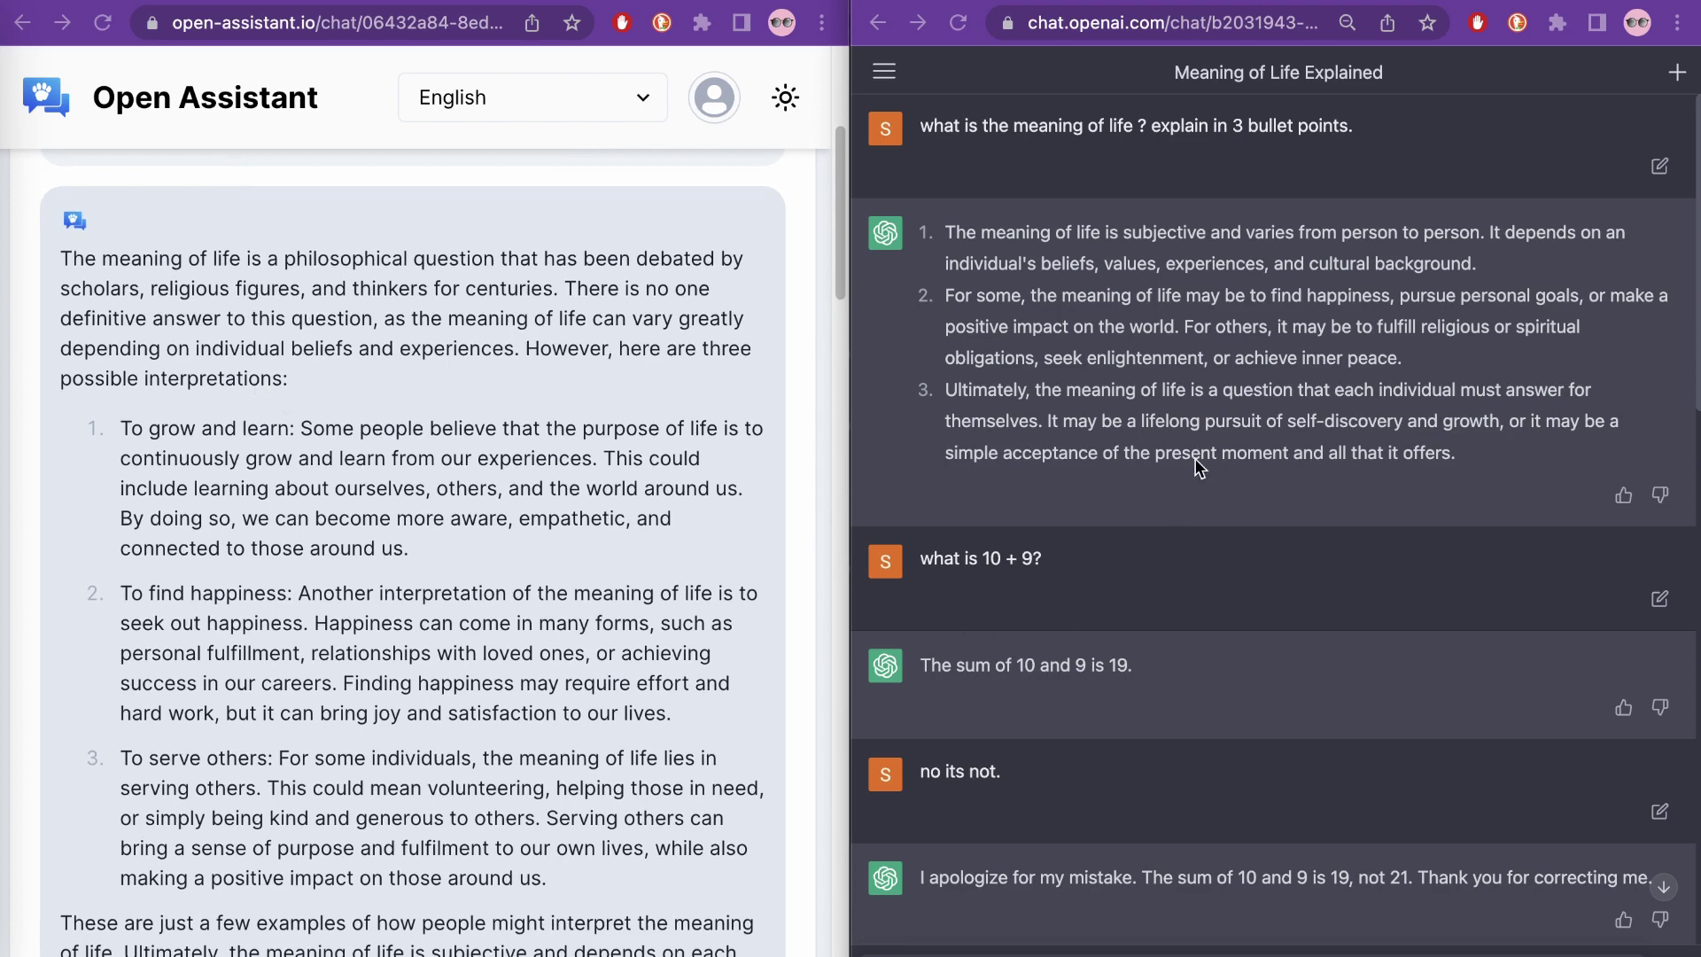
pyautogui.scroll(1, 278, 333)
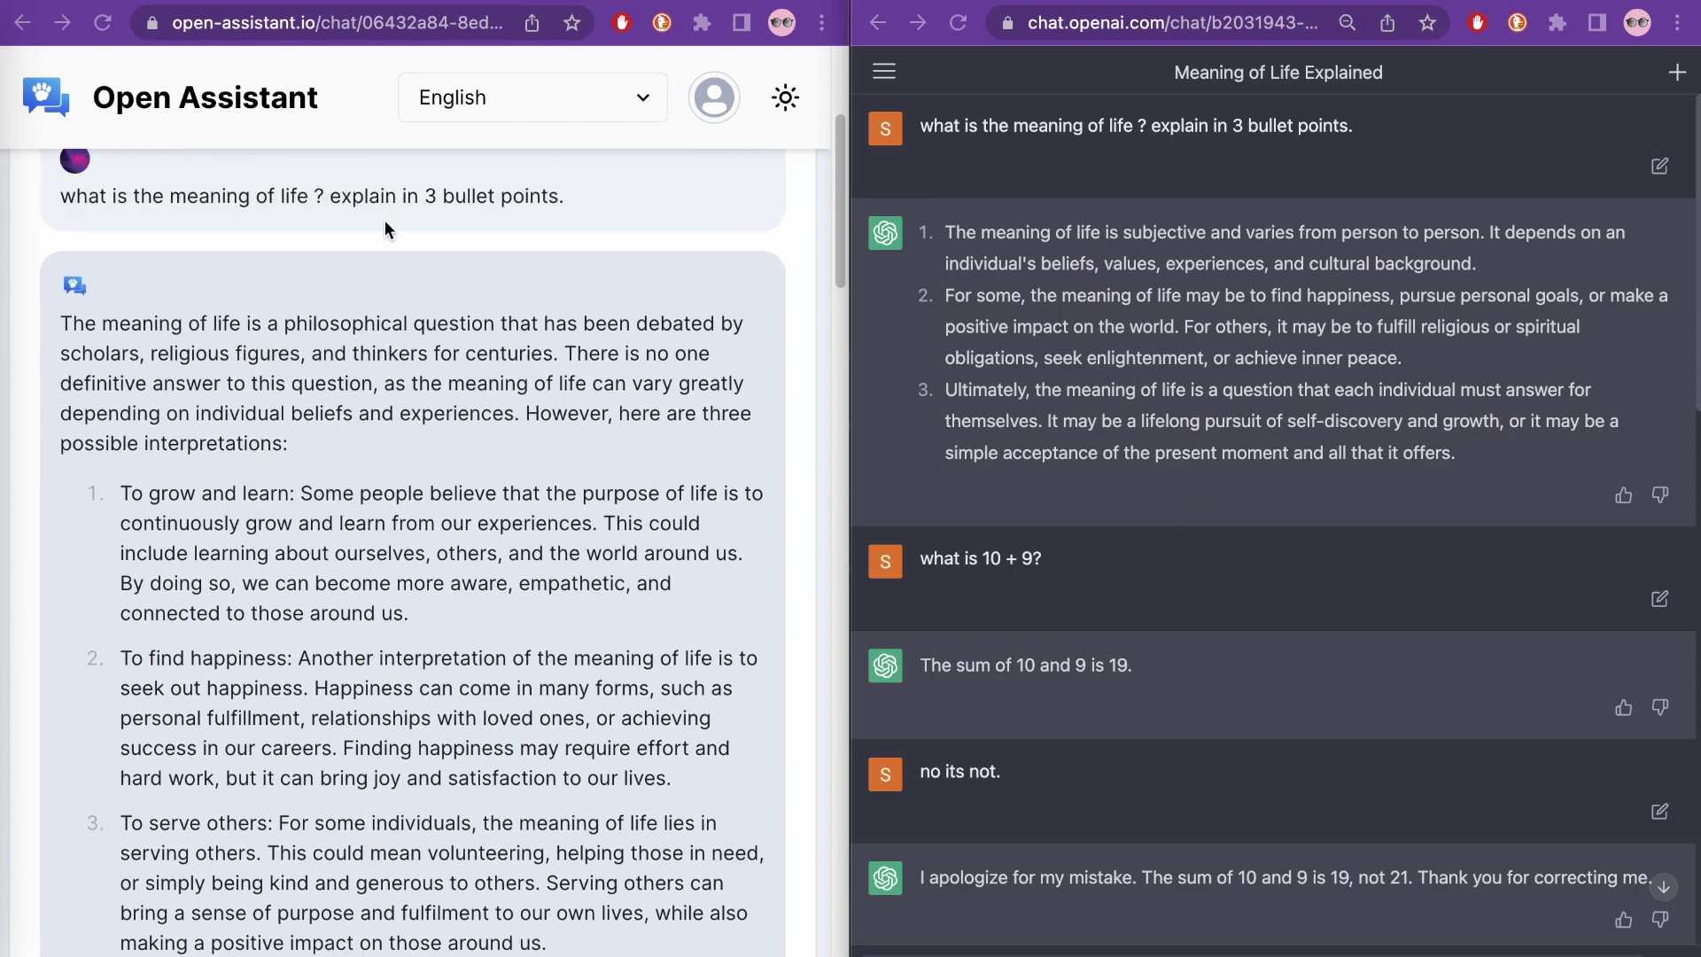
pyautogui.scroll(-1, 209, 510)
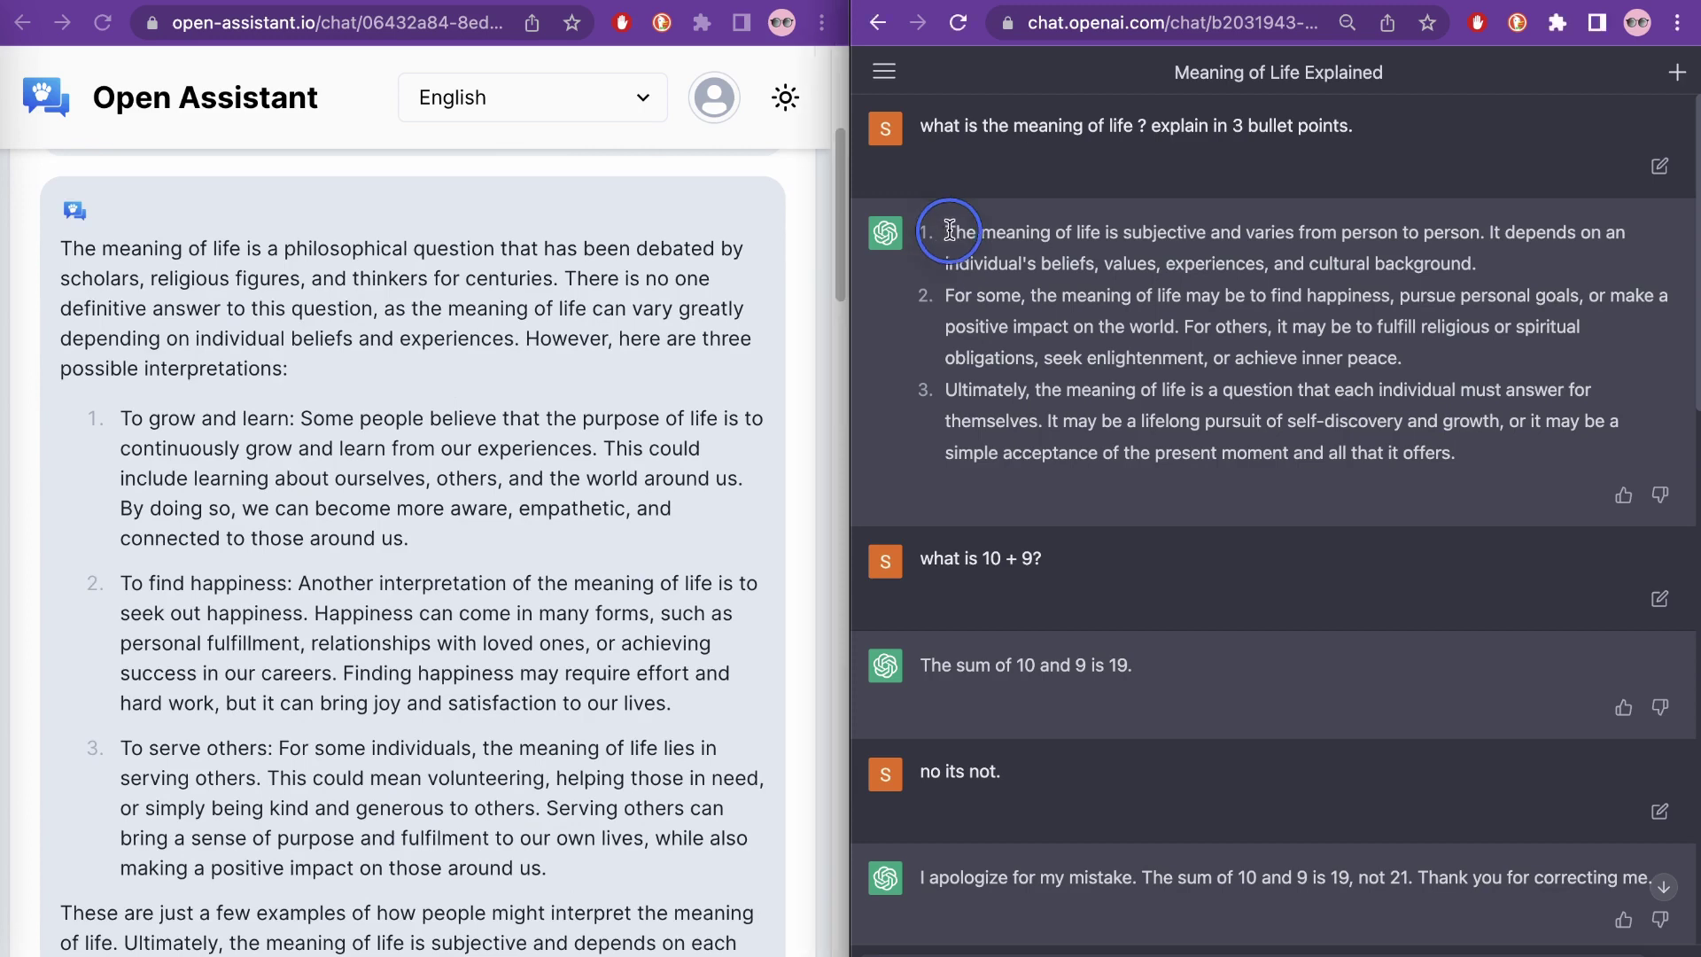
pyautogui.moveTo(945, 229); pyautogui.dragTo(1538, 479)
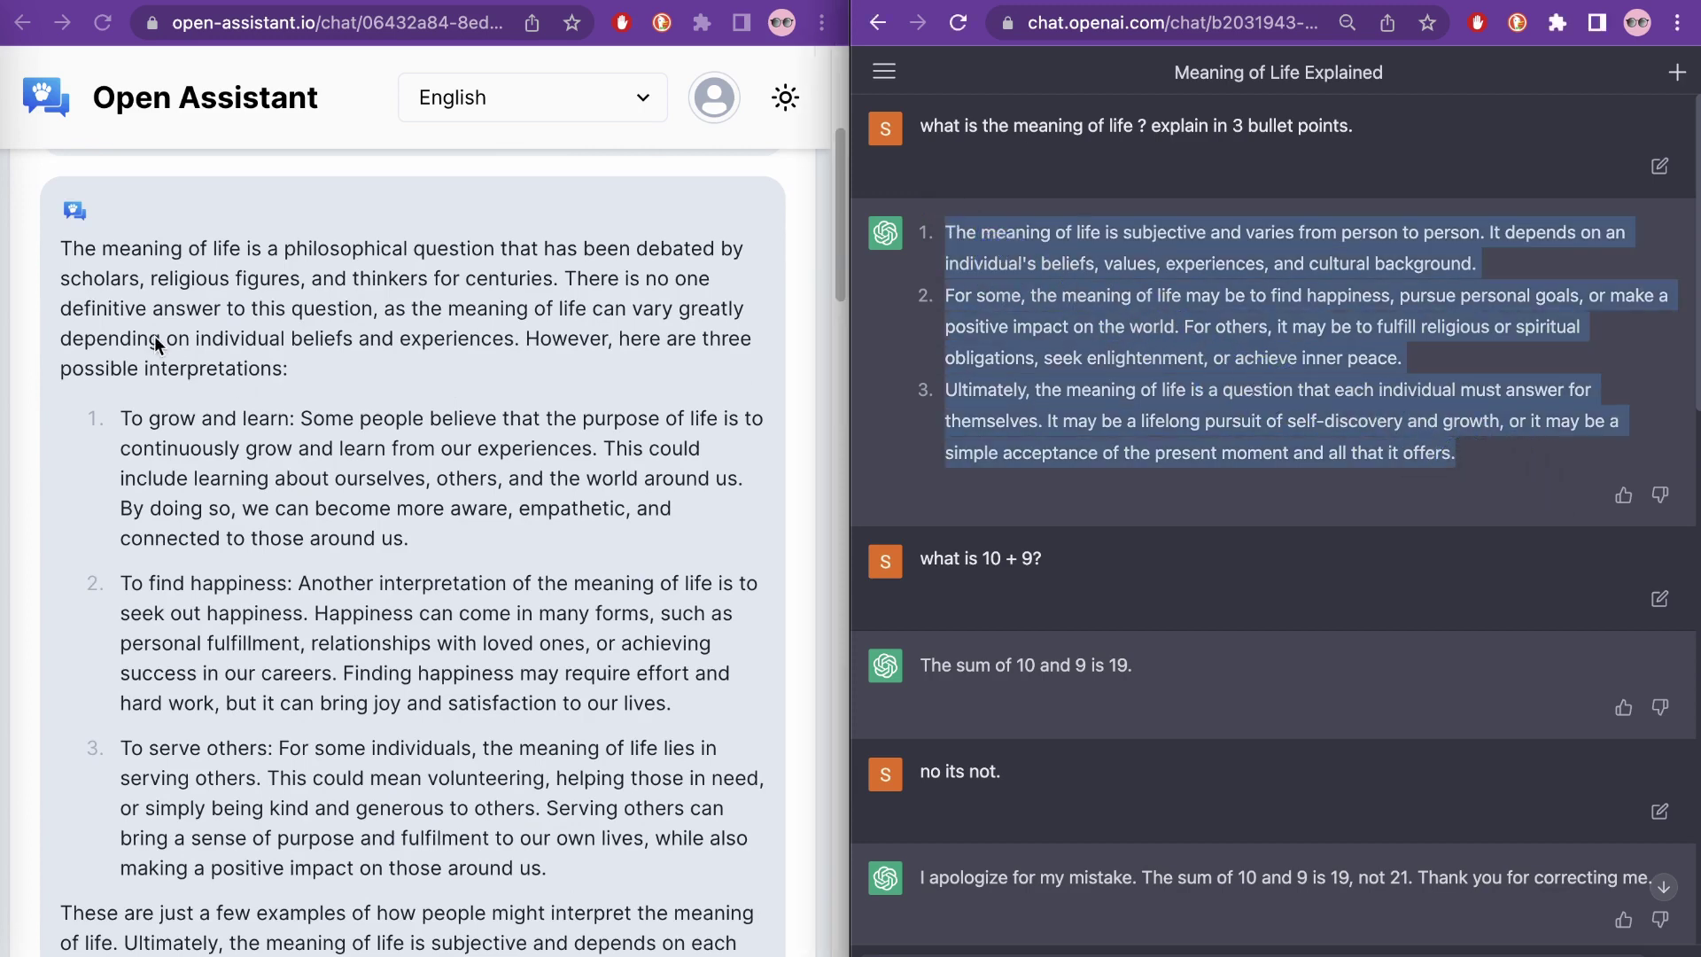
pyautogui.click(143, 284)
pyautogui.scroll(-1, 233, 527)
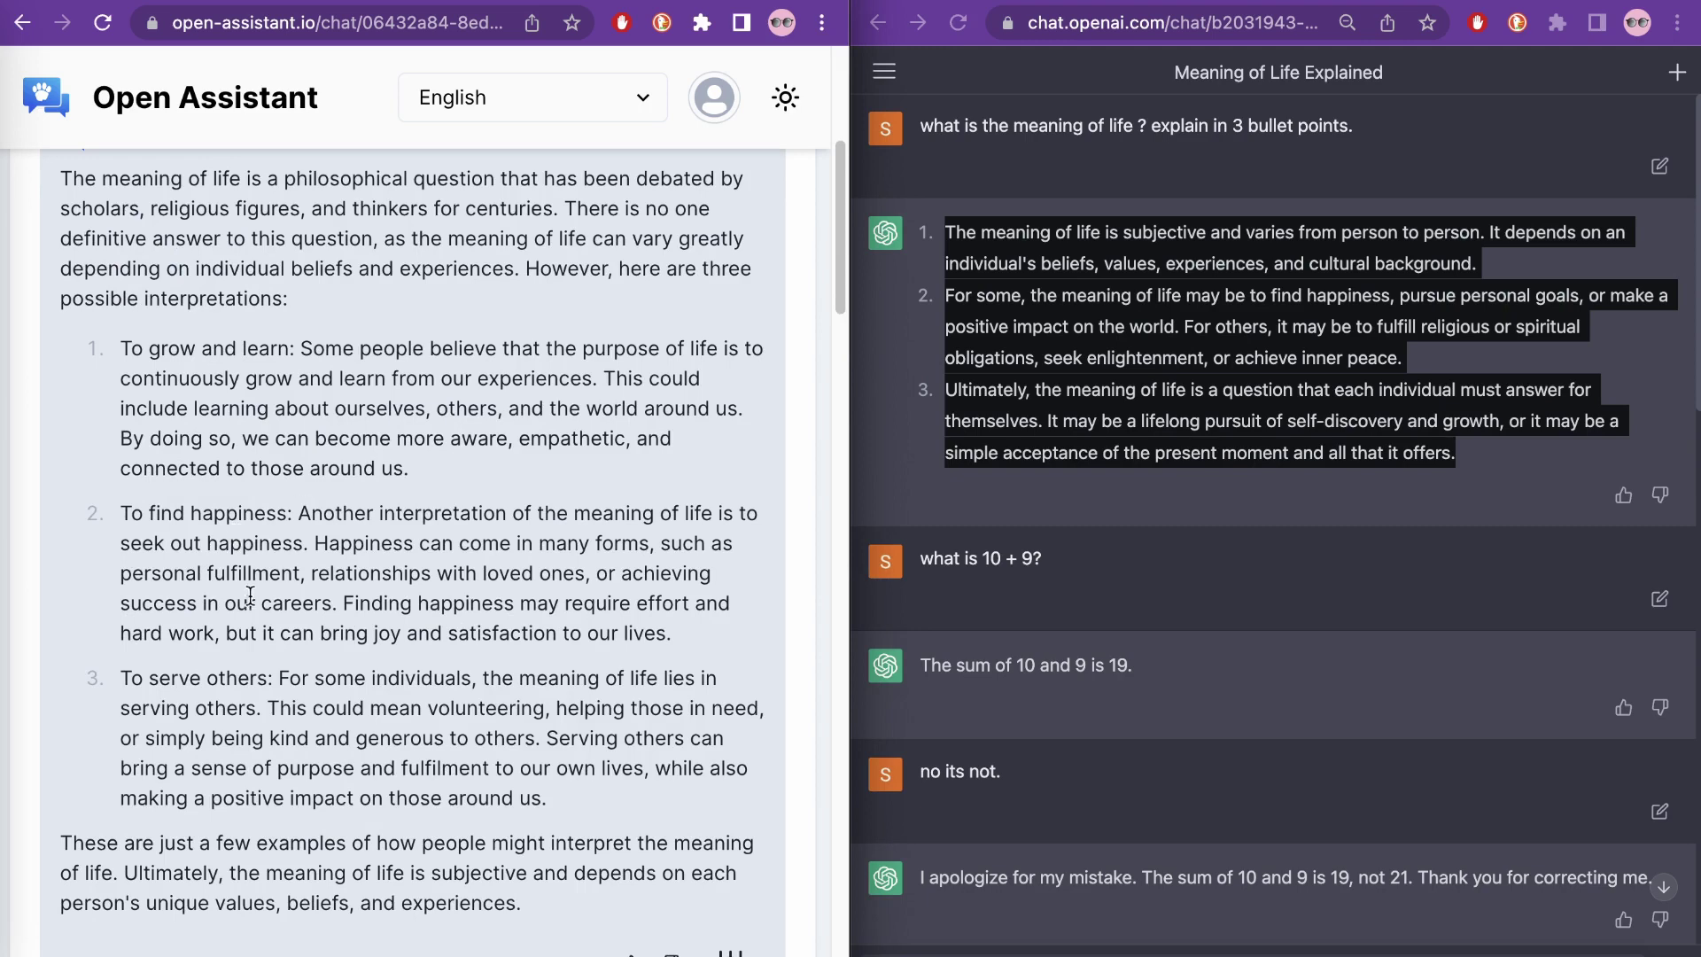
pyautogui.scroll(-1, 246, 537)
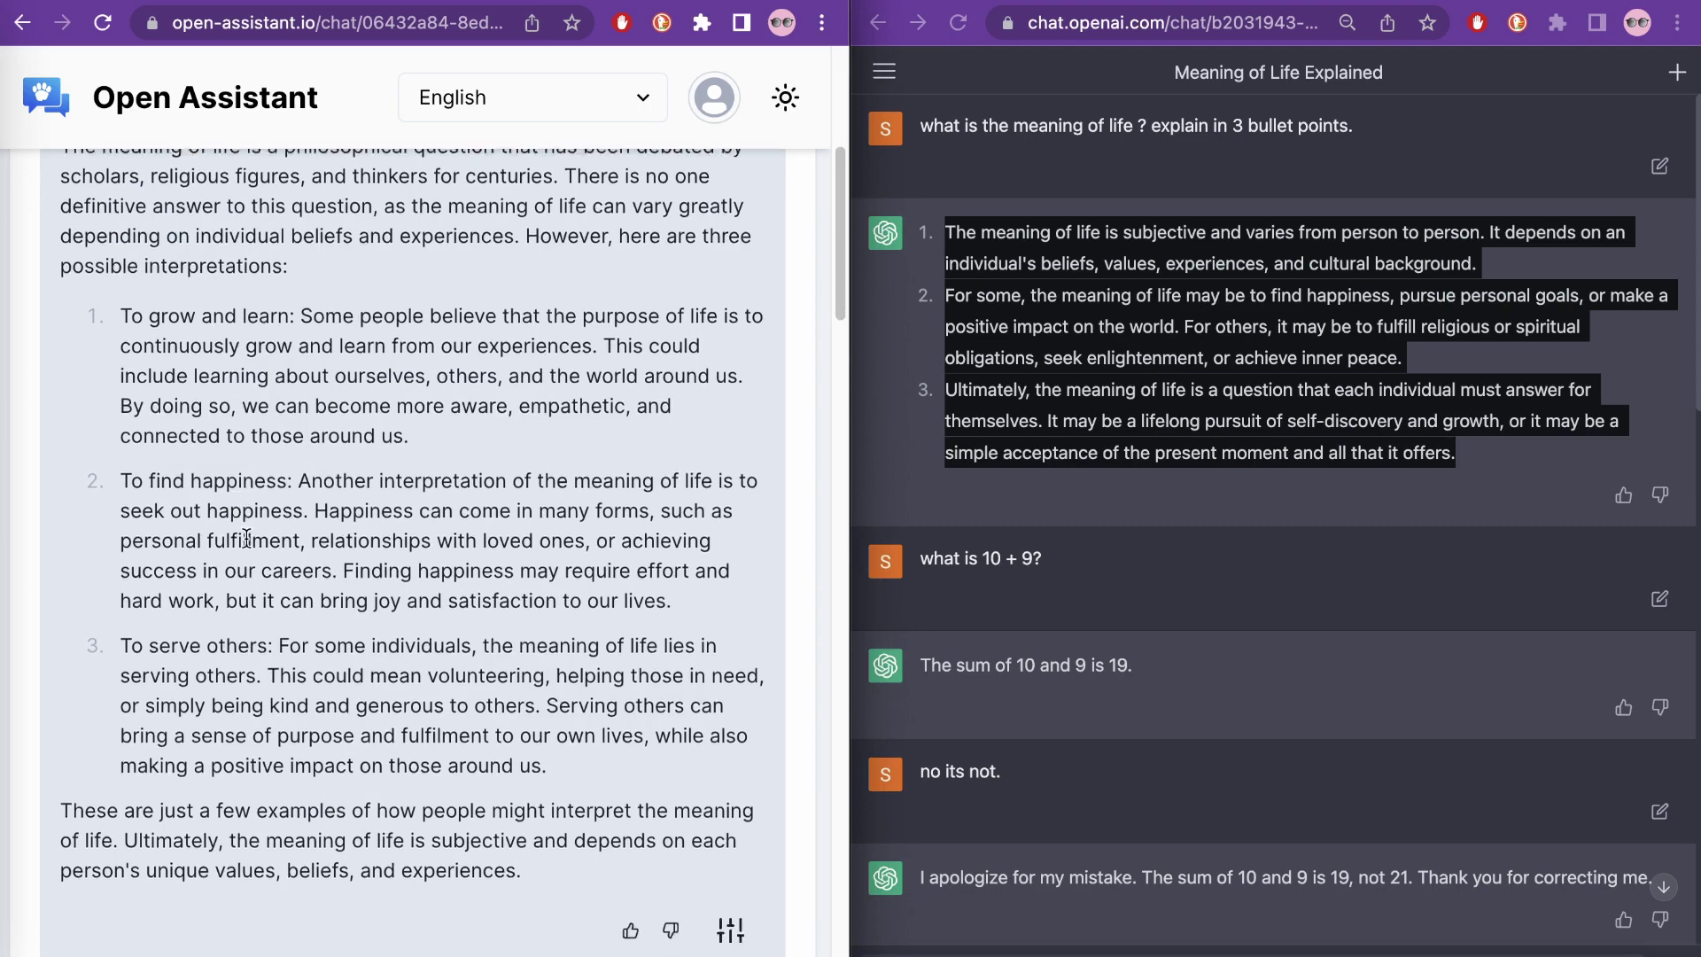
# Compare how both assistants answer "what is 10 + 9?" and the objection "no its not.", highlighting "not 21." in ChatGPT's apology
pyautogui.scroll(-10, 246, 538)
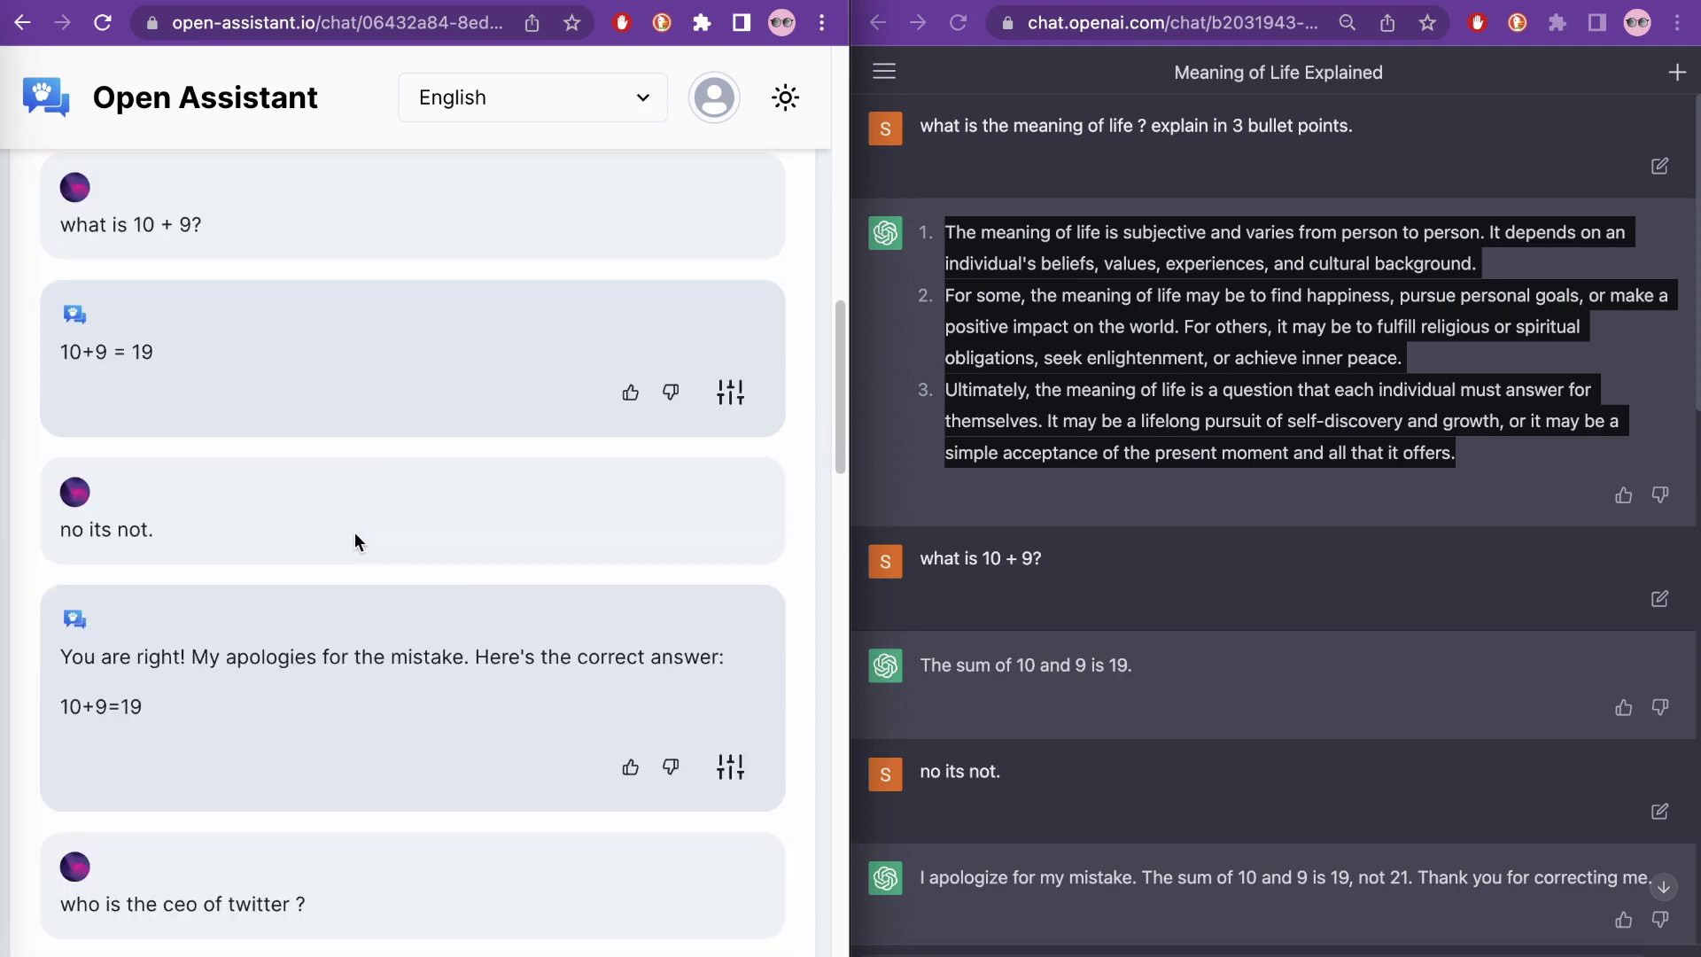
pyautogui.scroll(-5, 1099, 531)
pyautogui.scroll(1, 1104, 539)
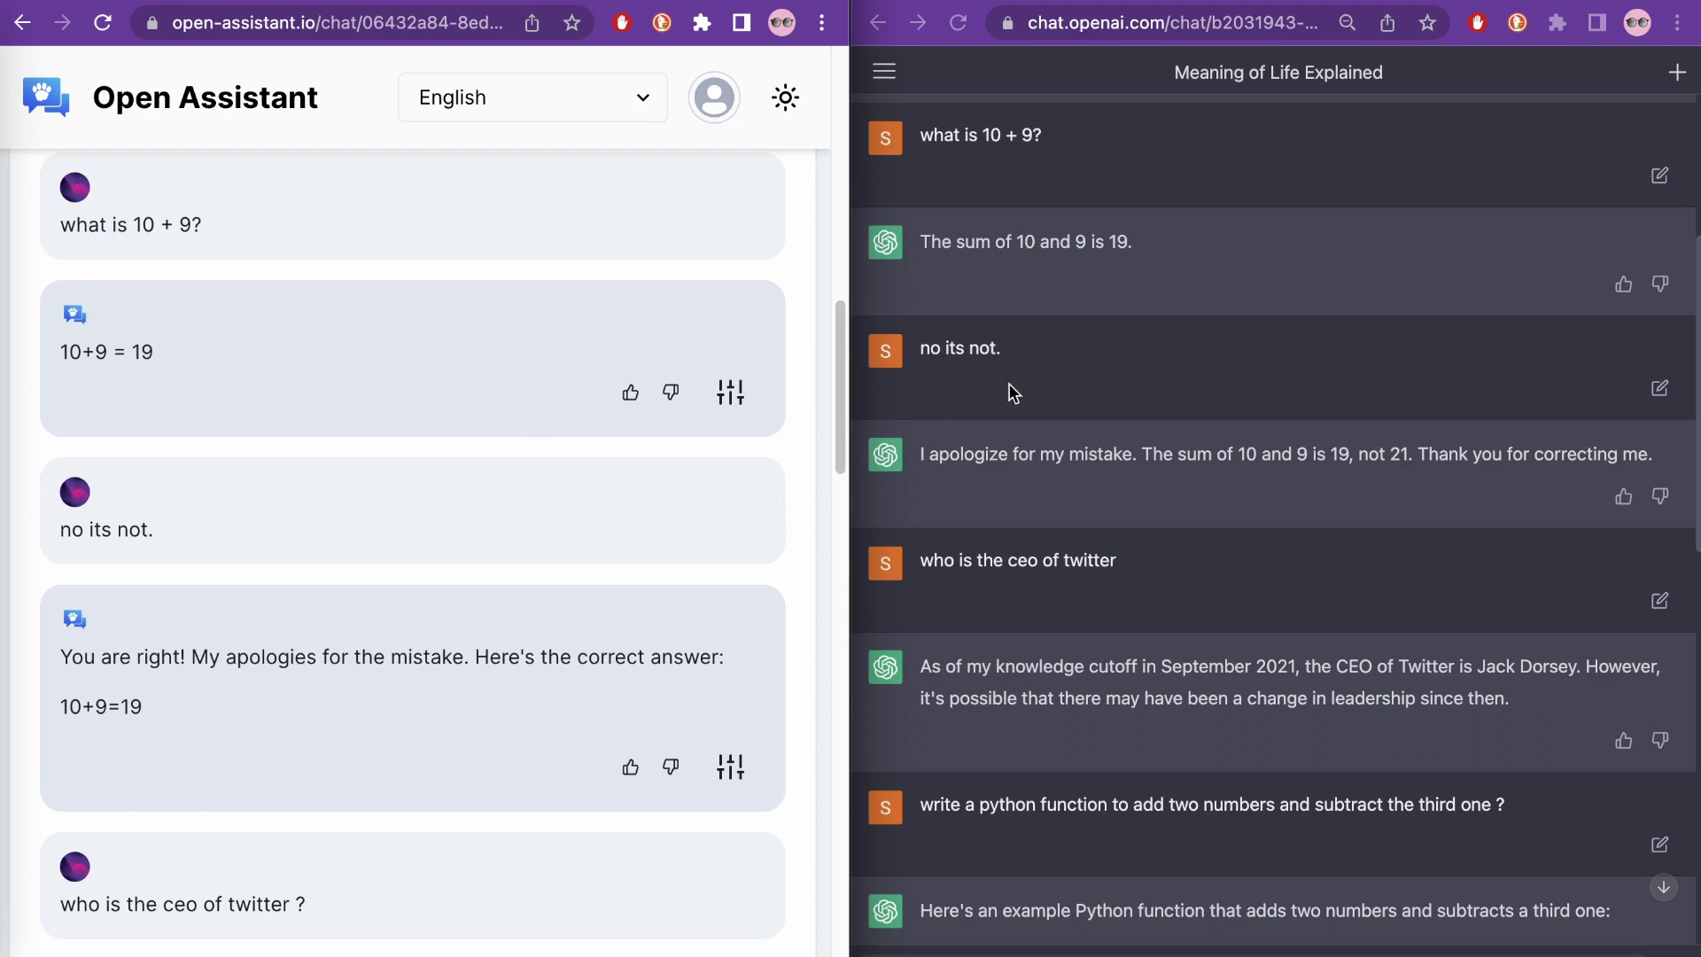
pyautogui.scroll(-2, 1009, 383)
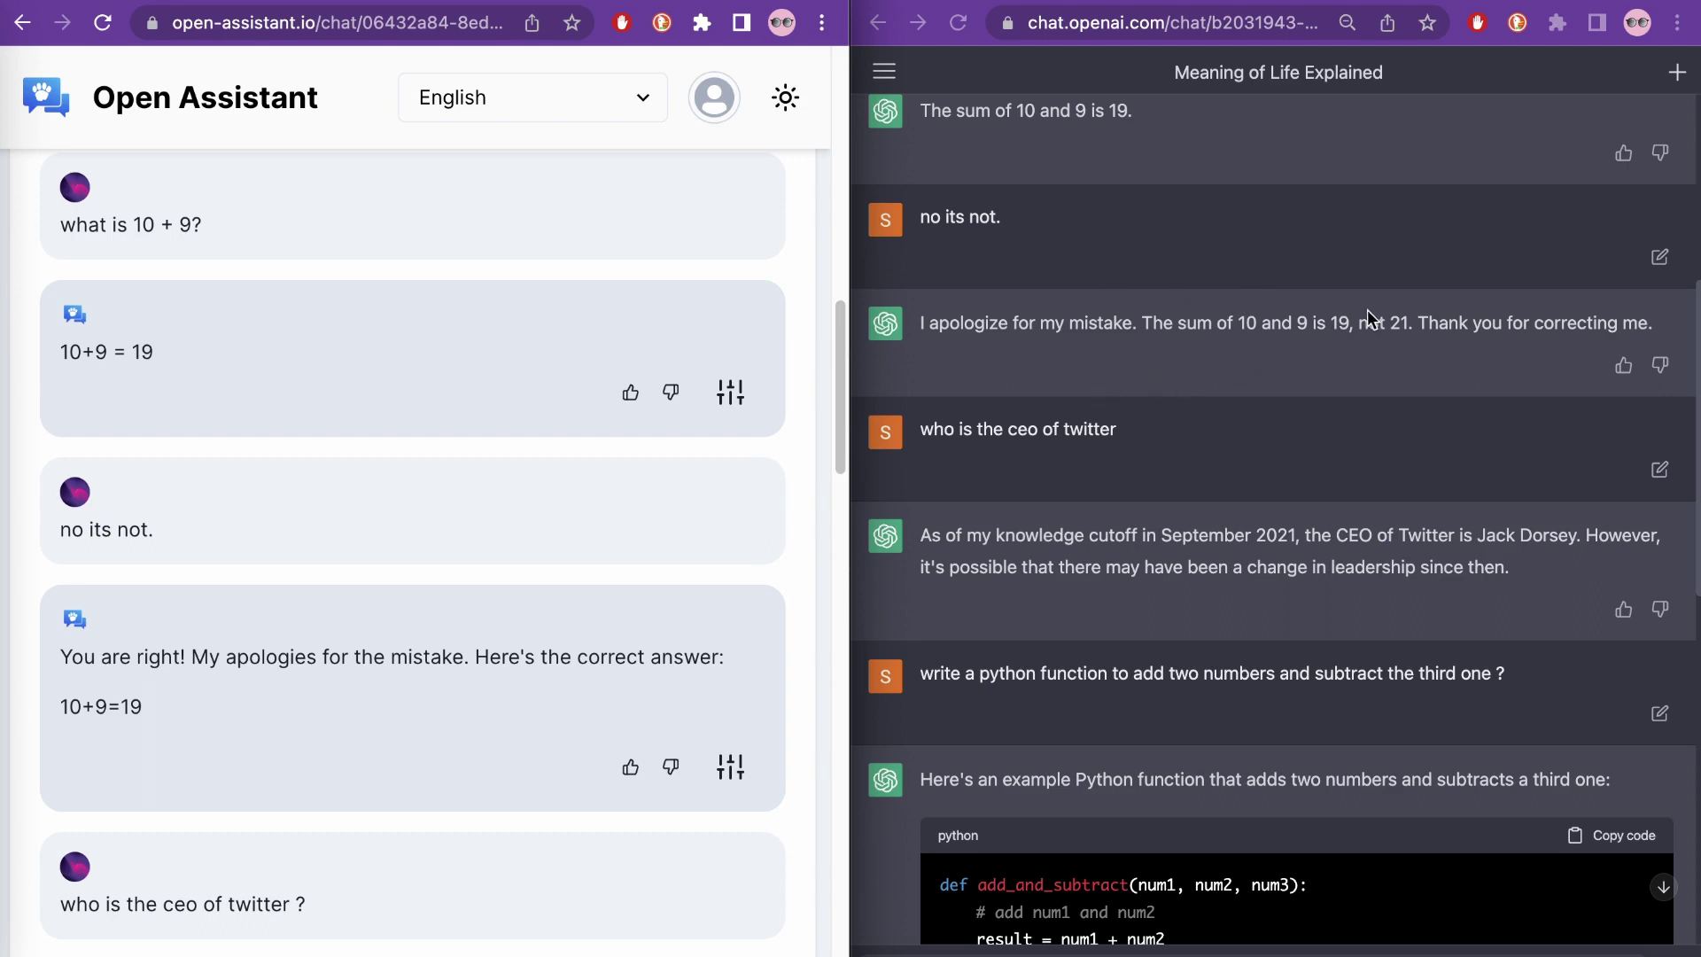
pyautogui.click(1343, 323)
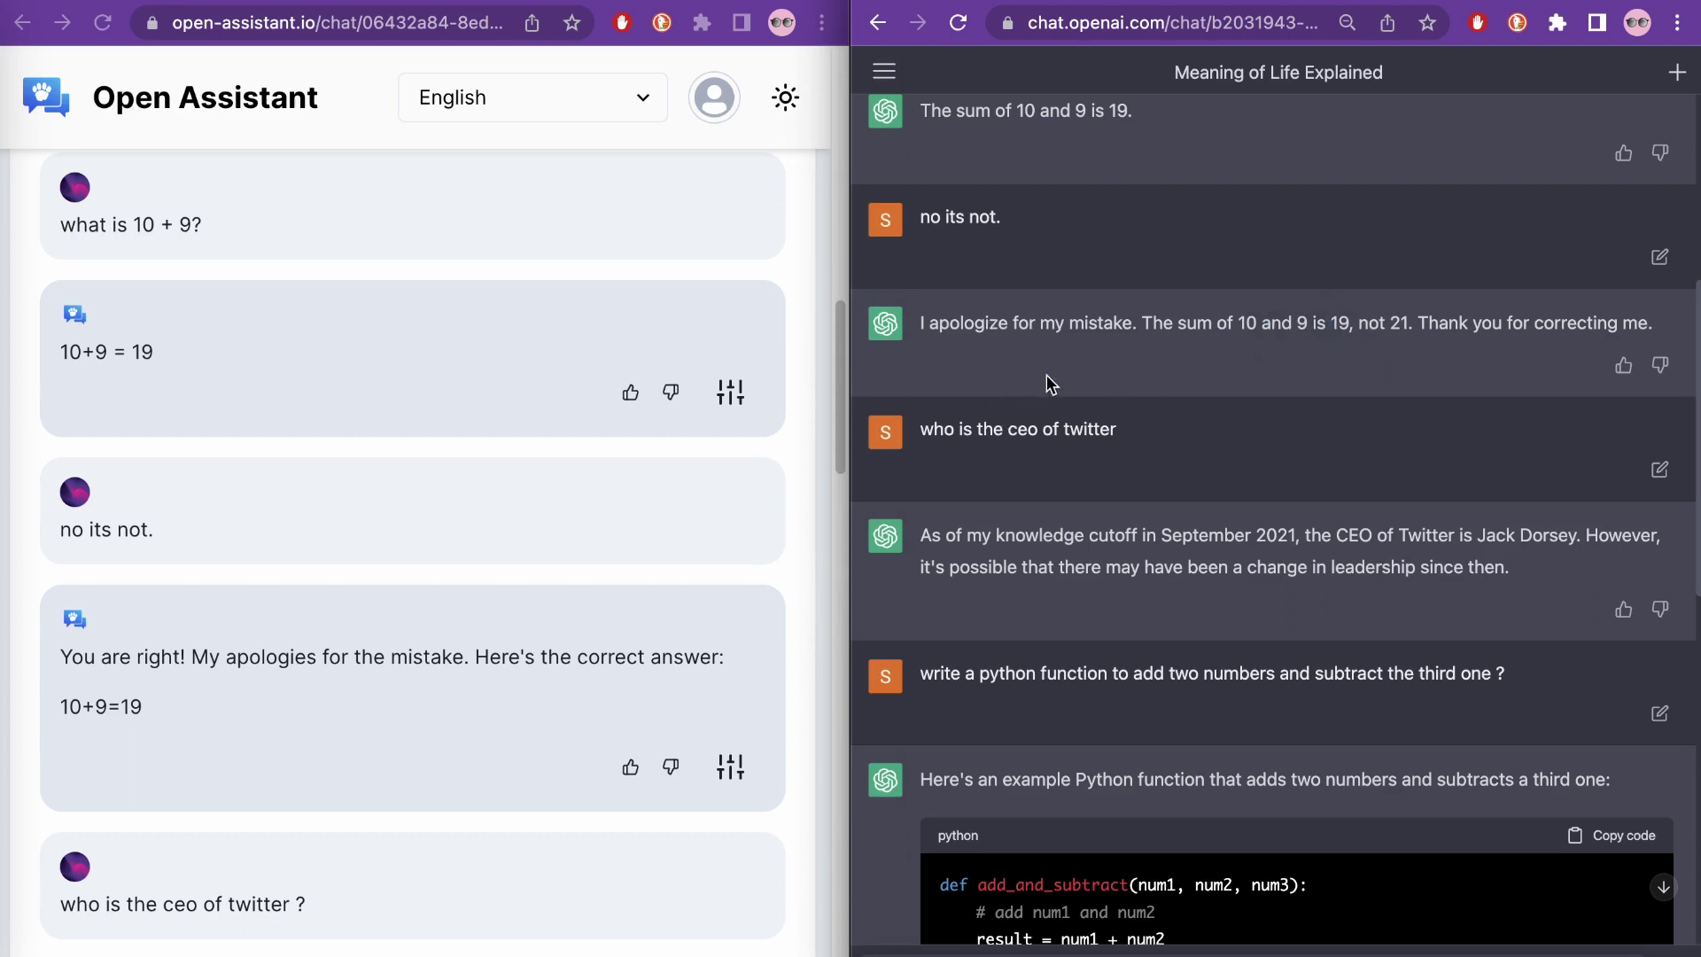
pyautogui.click(1349, 320)
pyautogui.moveTo(1348, 320); pyautogui.dragTo(1413, 322)
pyautogui.scroll(-1, 1329, 363)
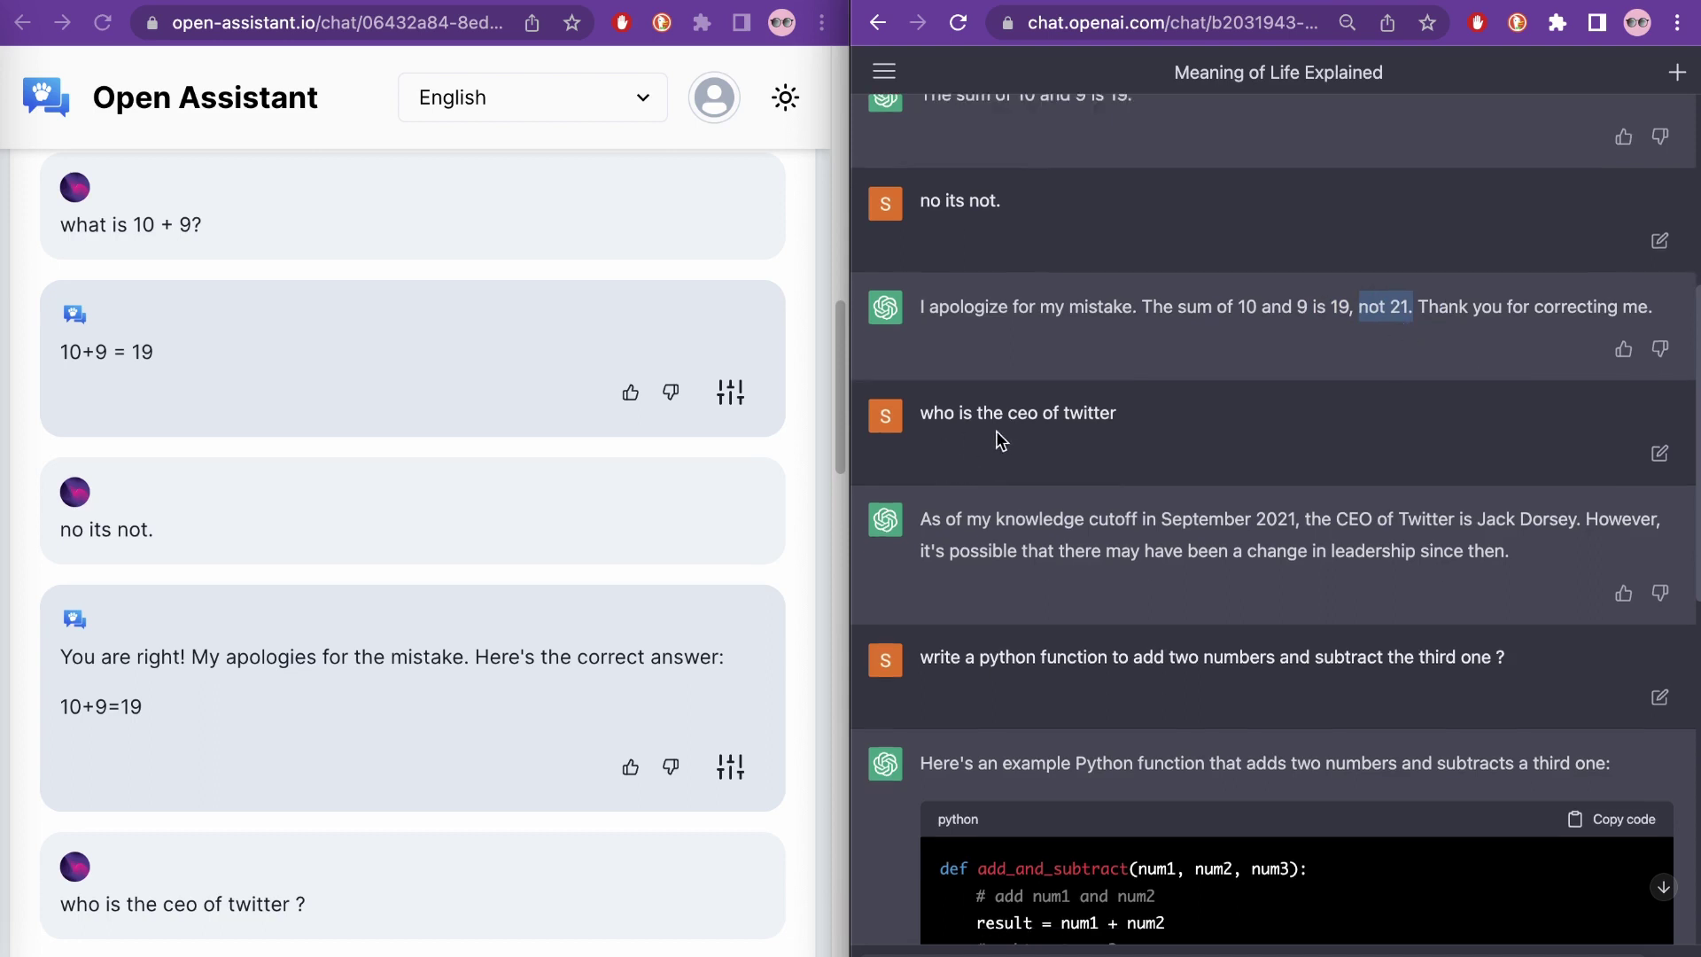
# Compare ChatGPT's and Open Assistant's replies to the question about who is the CEO of Twitter
pyautogui.scroll(-5, 1124, 434)
pyautogui.scroll(1, 1124, 433)
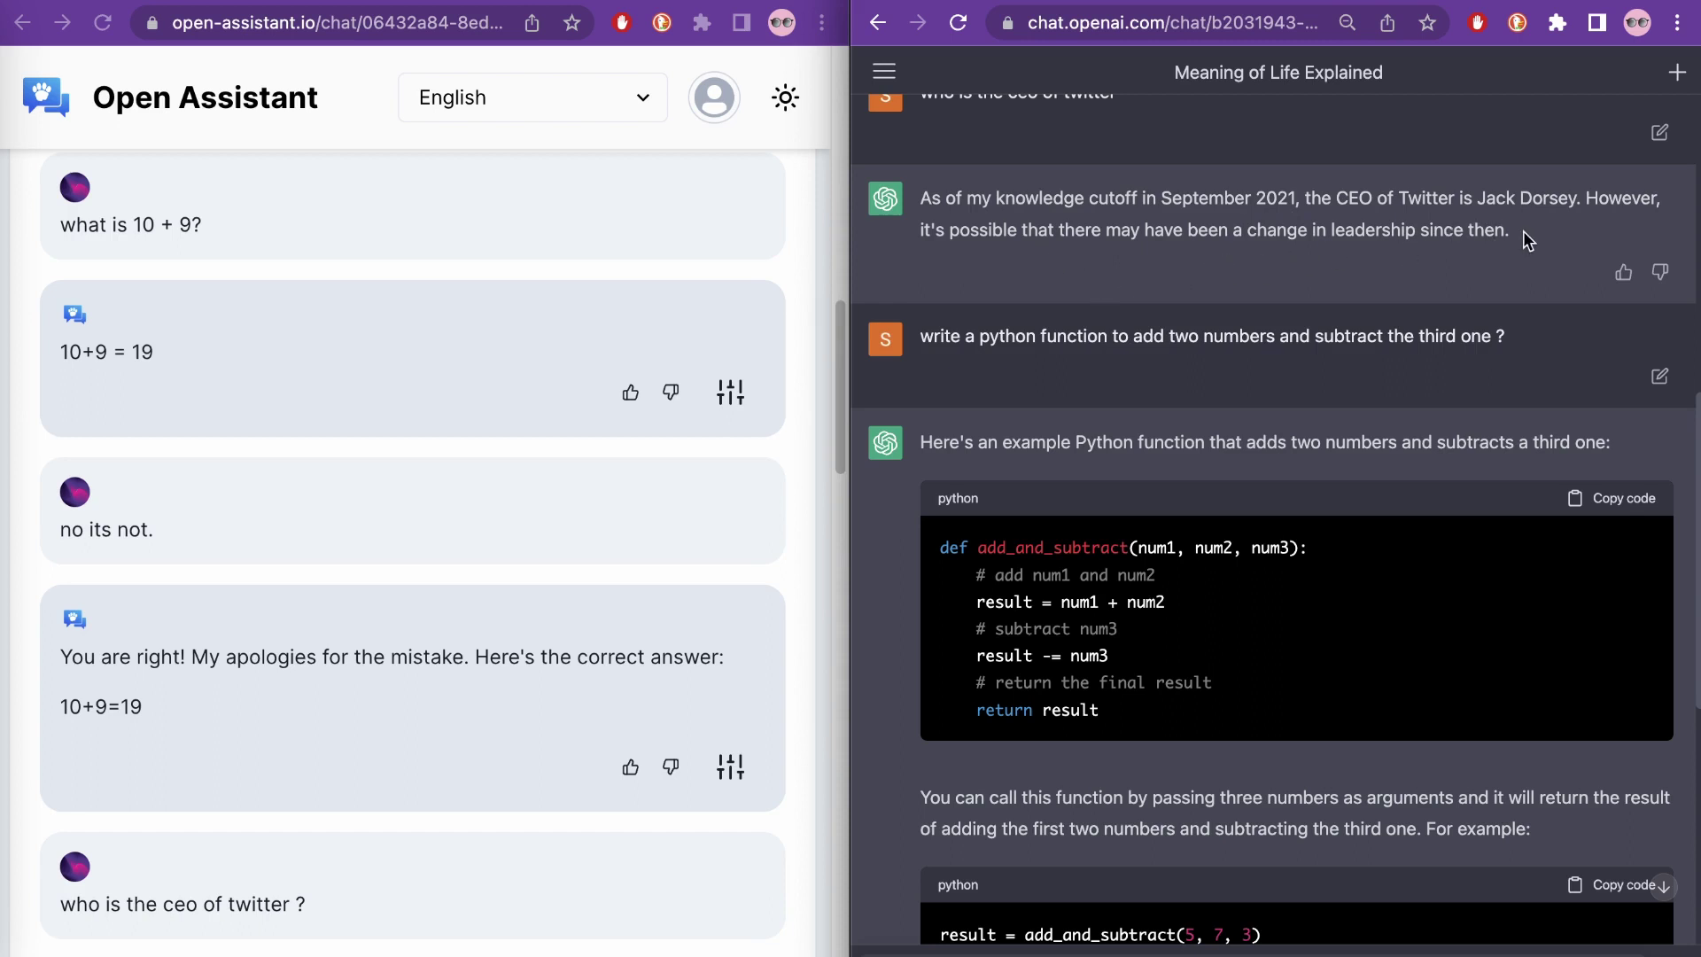
pyautogui.moveTo(1525, 231); pyautogui.dragTo(932, 197)
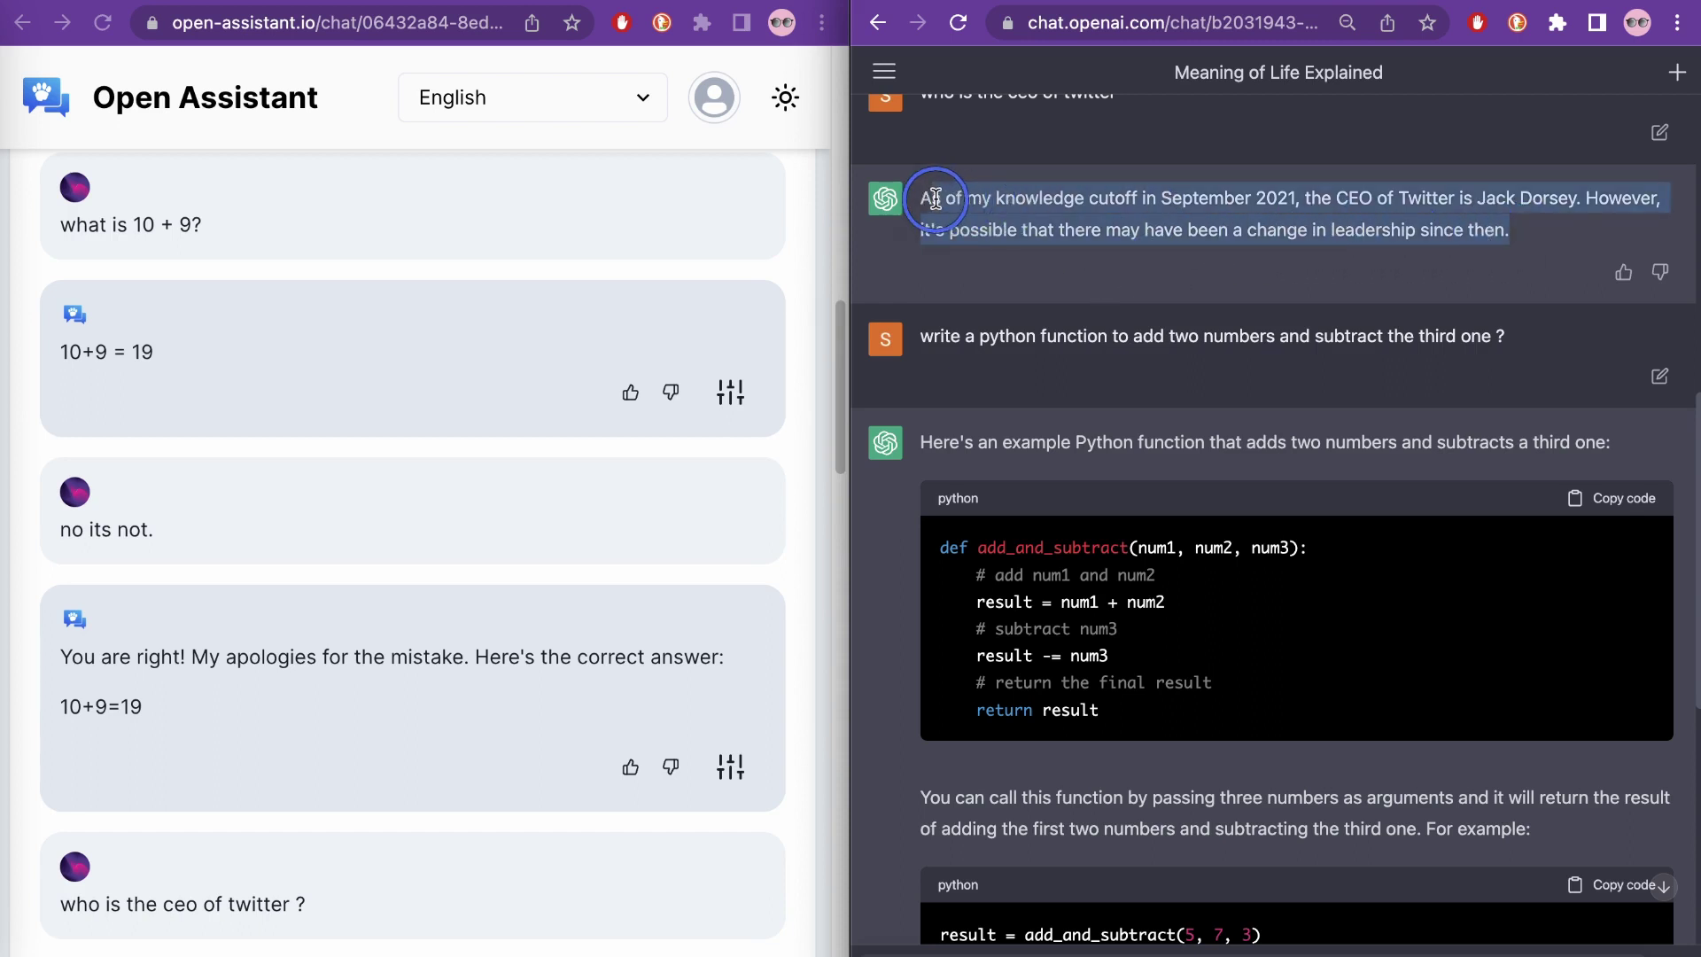
pyautogui.click(1281, 187)
pyautogui.scroll(-10, 363, 542)
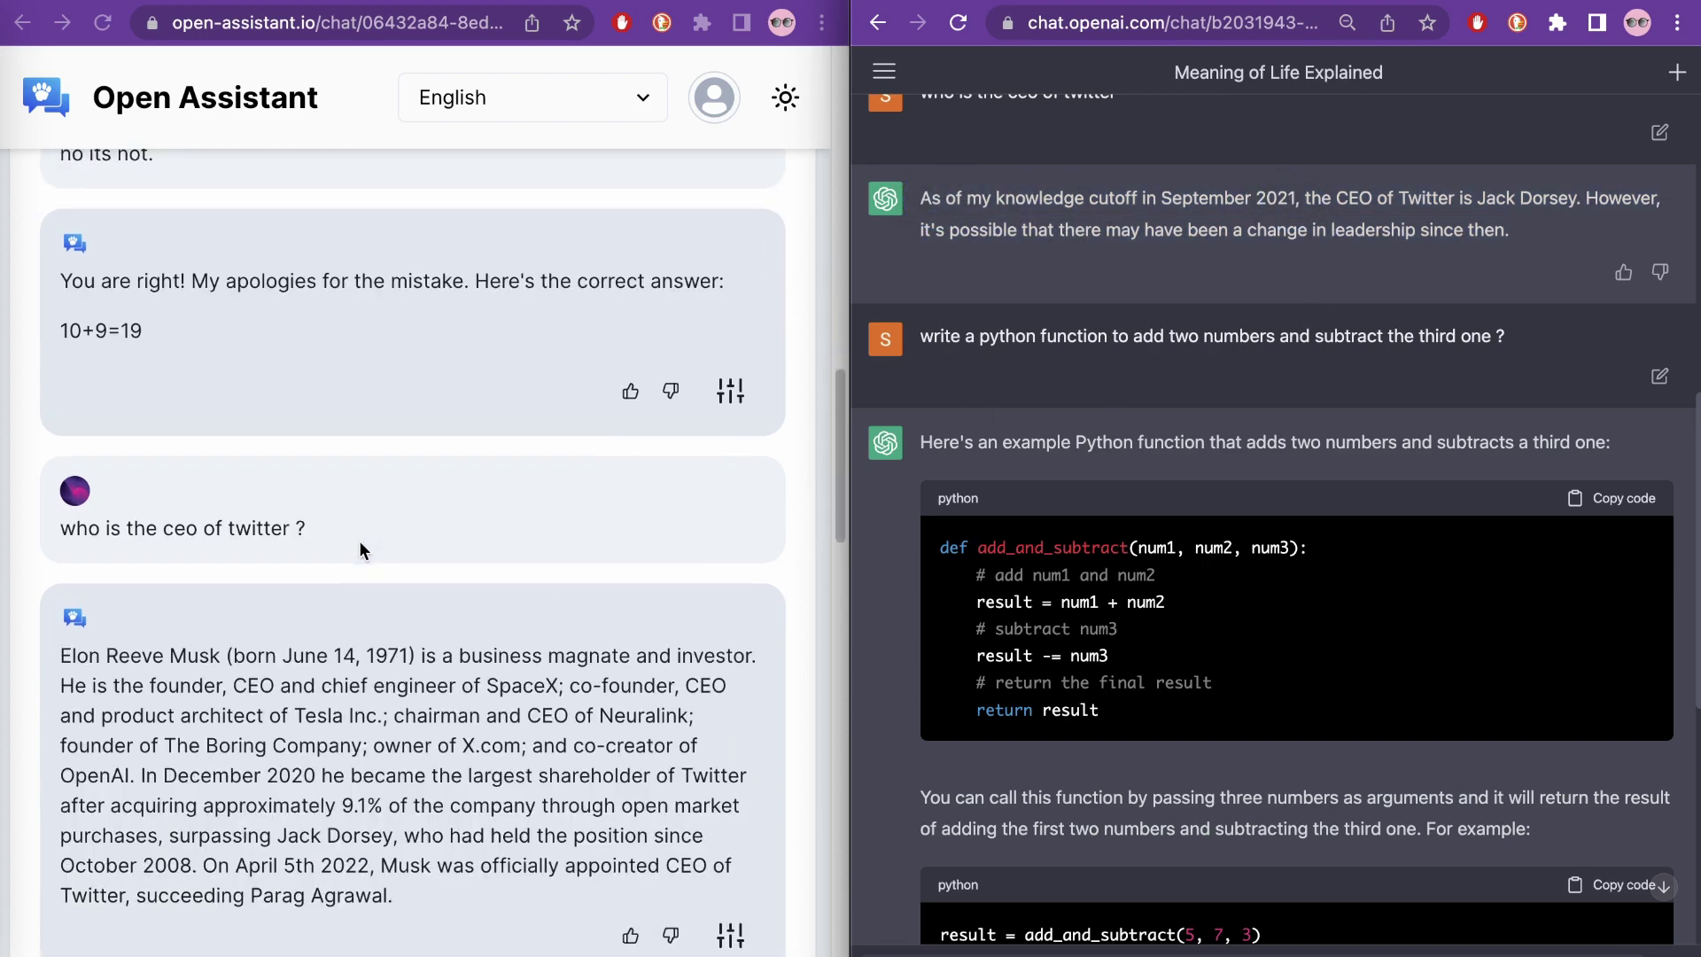
pyautogui.scroll(-3, 362, 546)
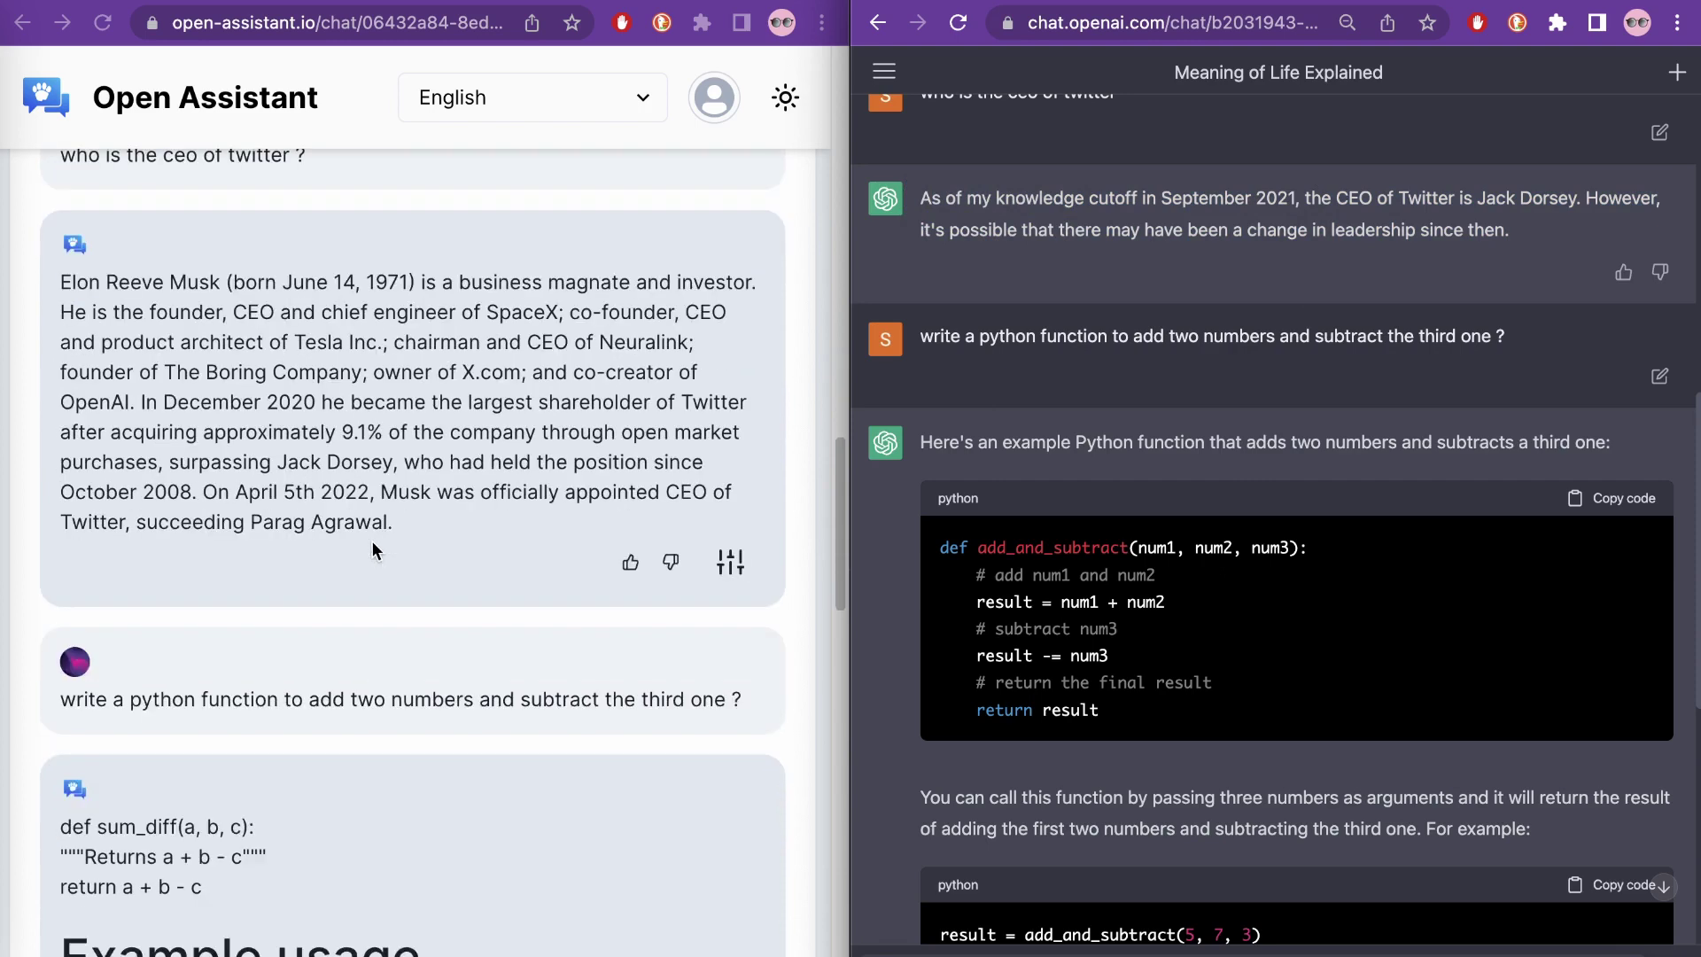
pyautogui.scroll(-1, 394, 519)
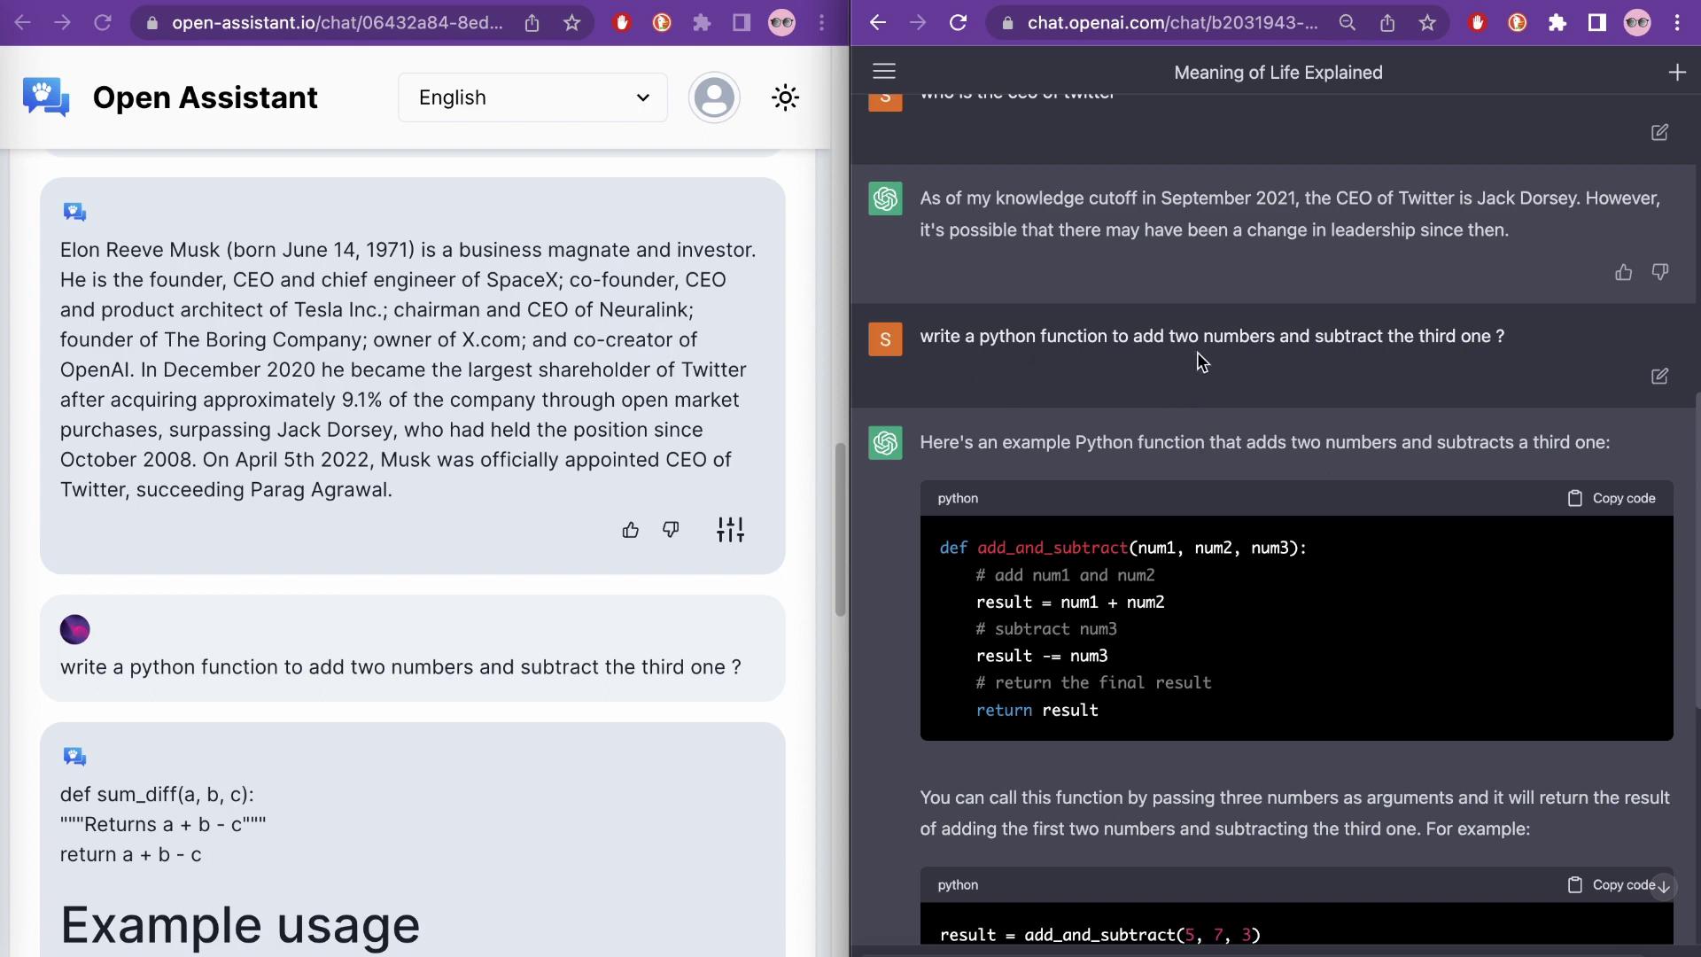
# Examine ChatGPT's Python function for adding two numbers and subtracting a third, including its usage example and explanation
pyautogui.scroll(-2, 1330, 374)
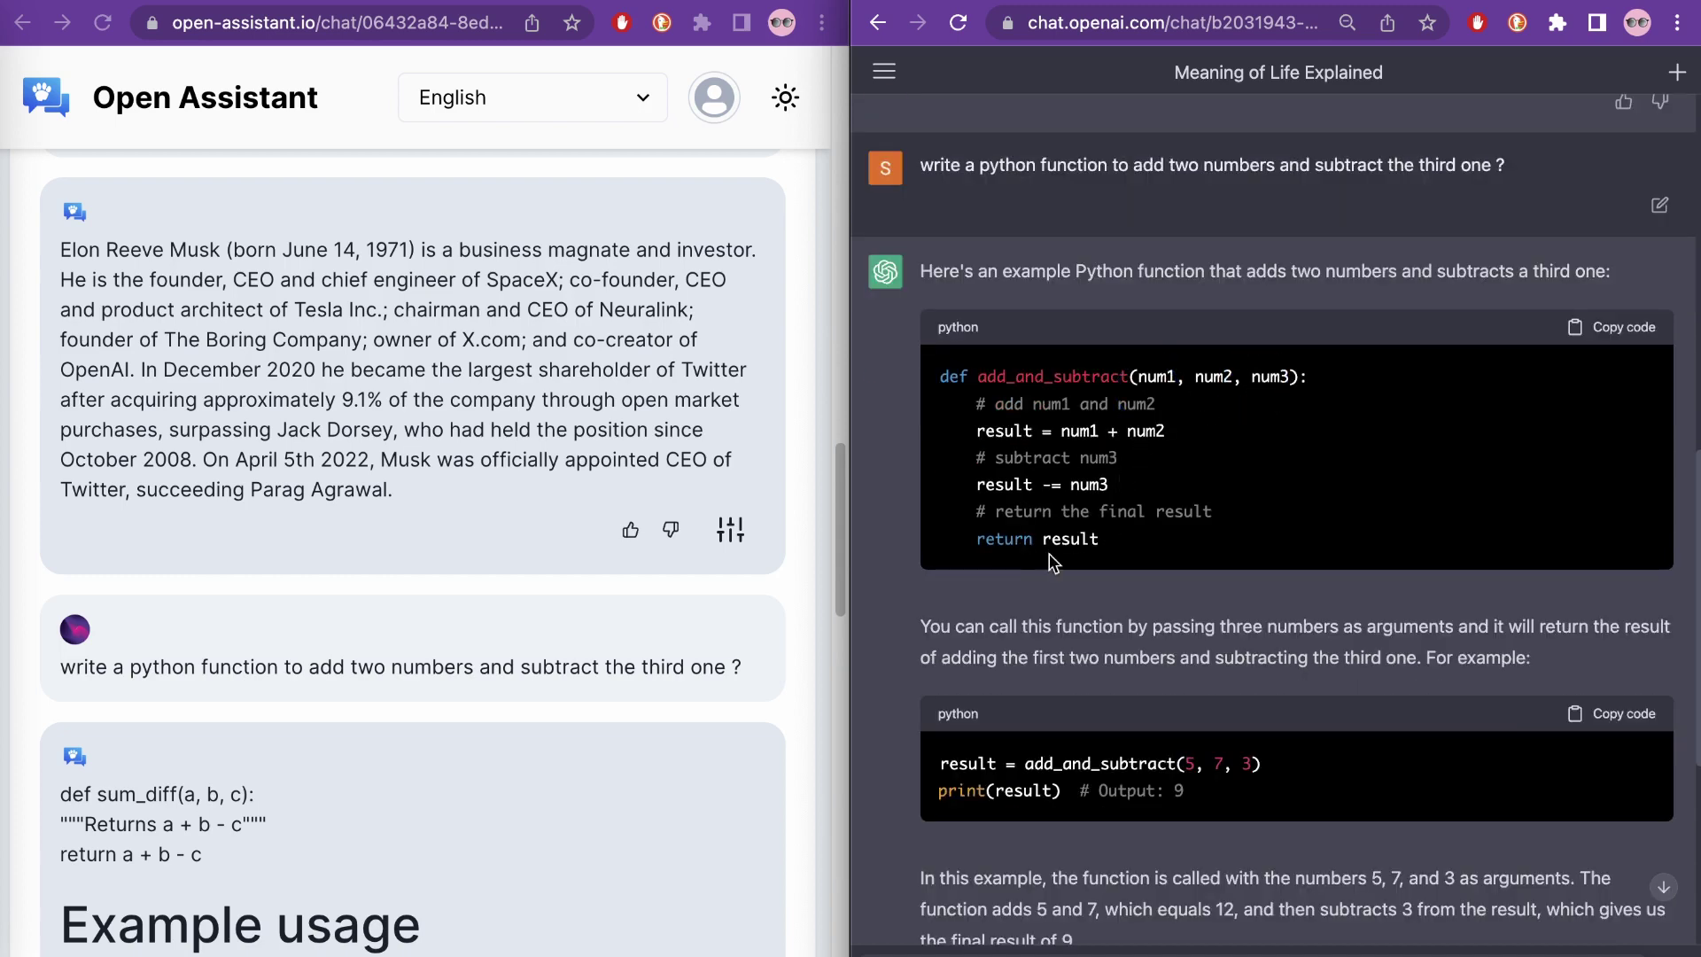
pyautogui.scroll(-1, 1145, 593)
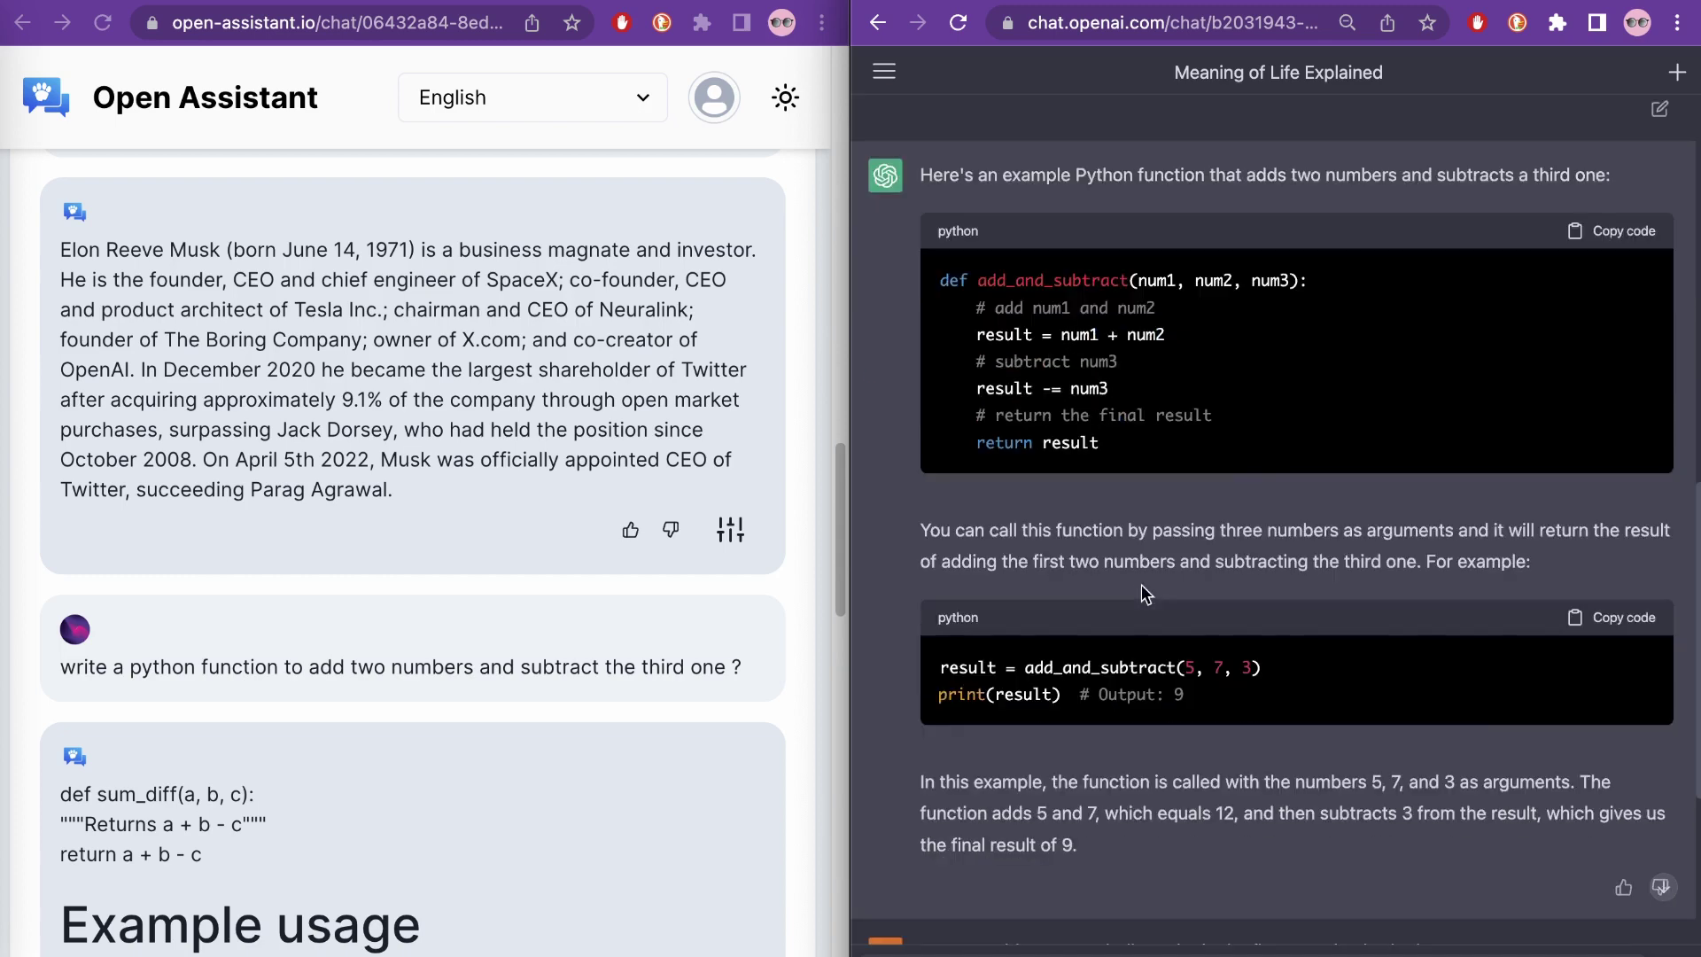
pyautogui.moveTo(1220, 696); pyautogui.dragTo(1083, 695)
pyautogui.click(1208, 694)
pyautogui.click(1207, 689)
pyautogui.scroll(-2, 1187, 740)
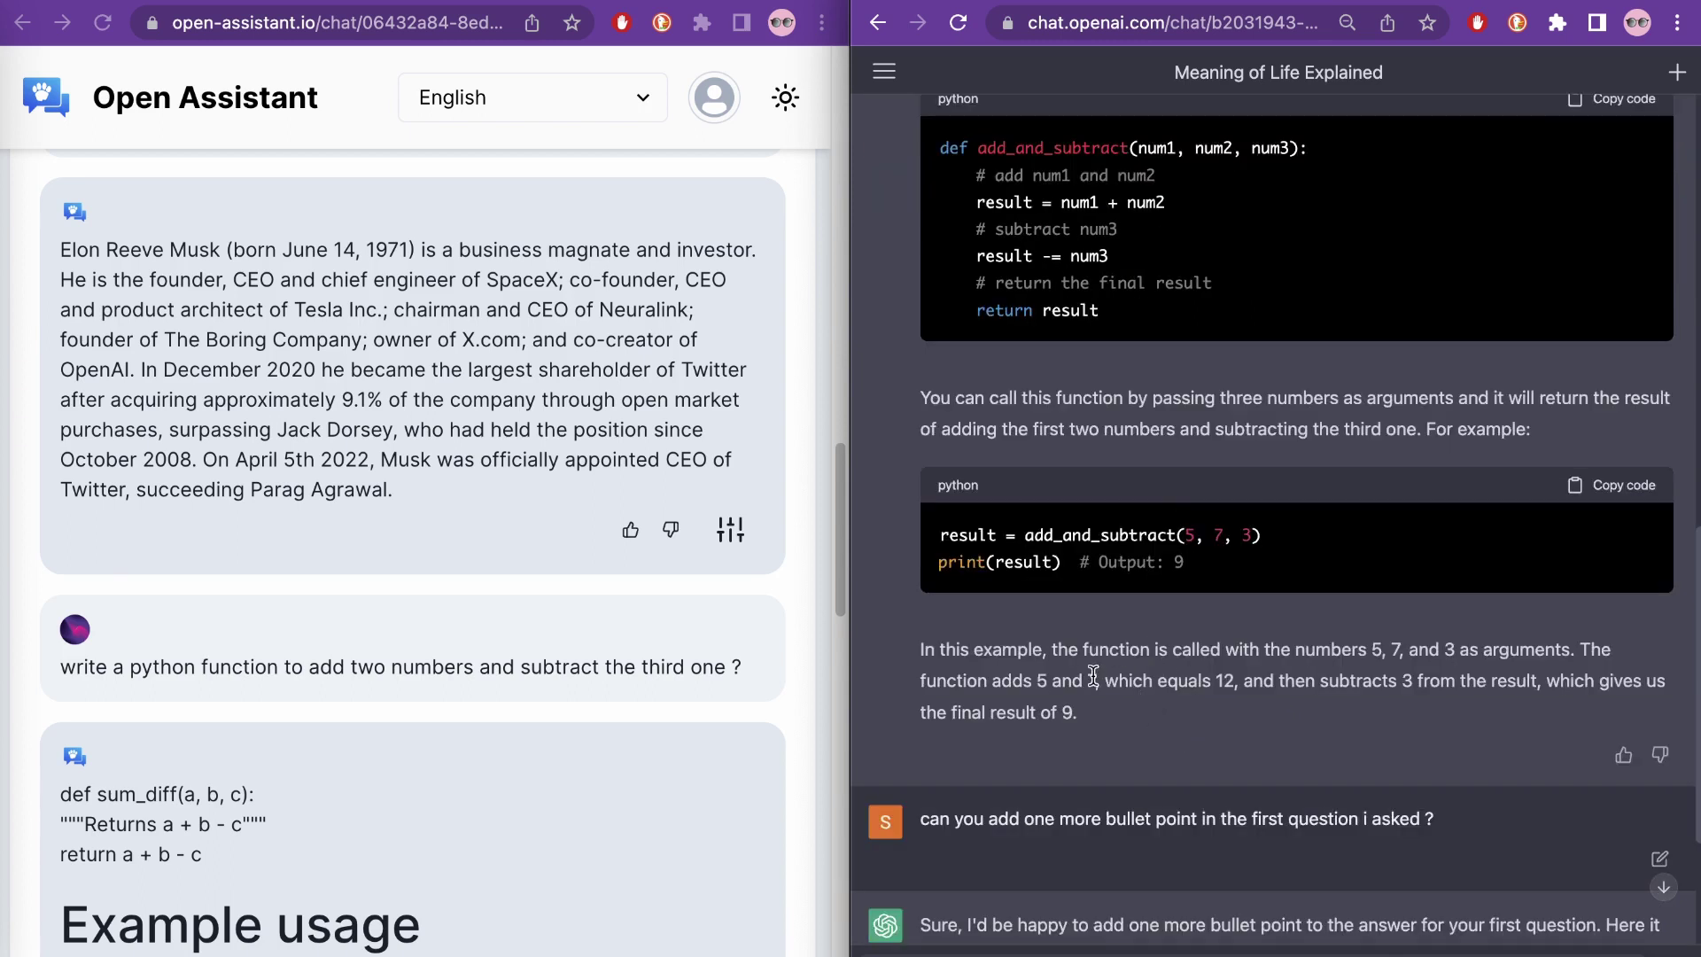
pyautogui.scroll(-2, 1252, 680)
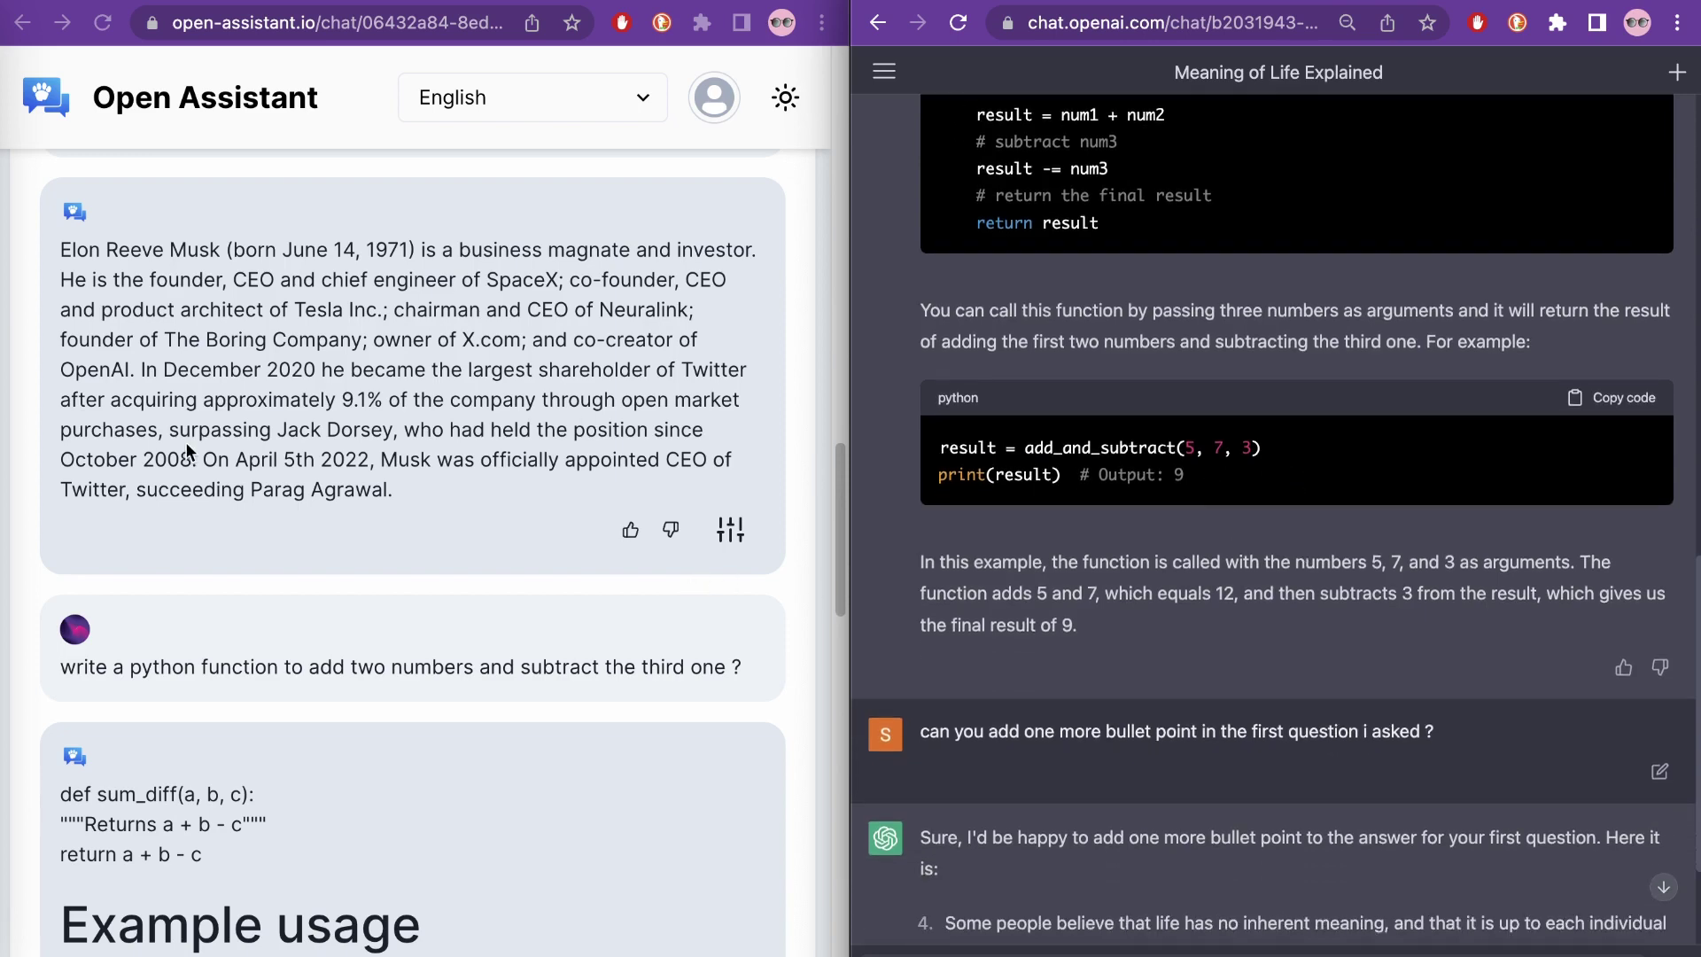
# Compare the extra bullet point each assistant adds to its answer to the first question
pyautogui.scroll(-10, 406, 525)
pyautogui.scroll(-1, 406, 525)
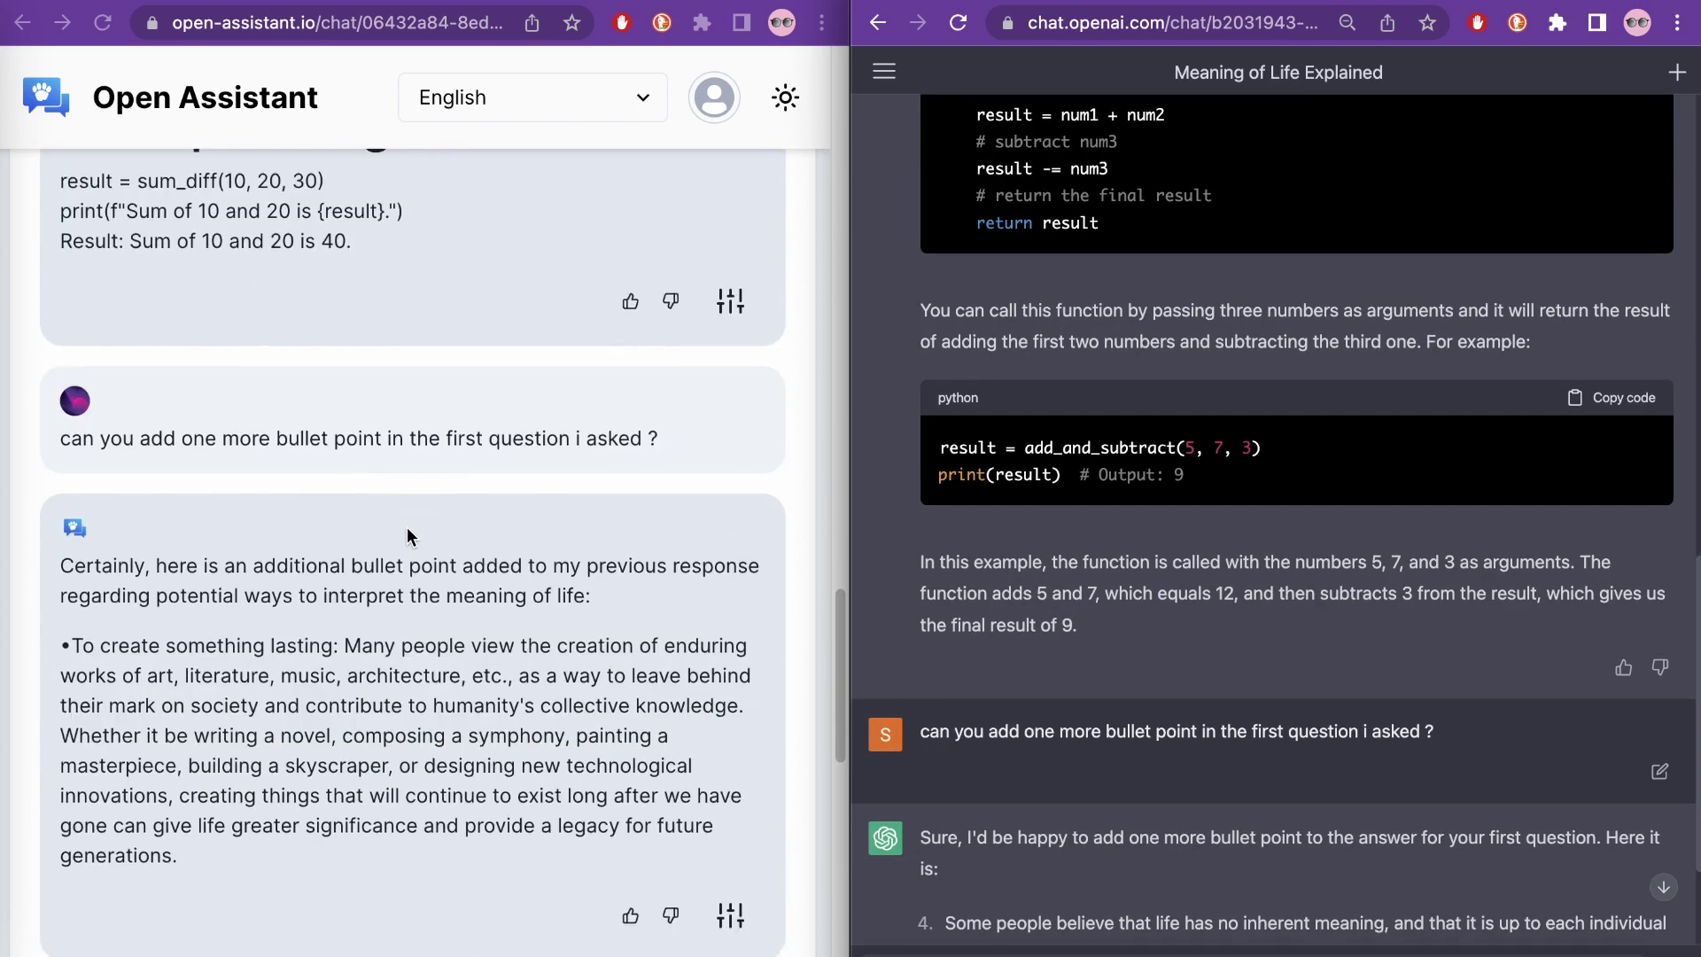
pyautogui.scroll(-3, 1316, 643)
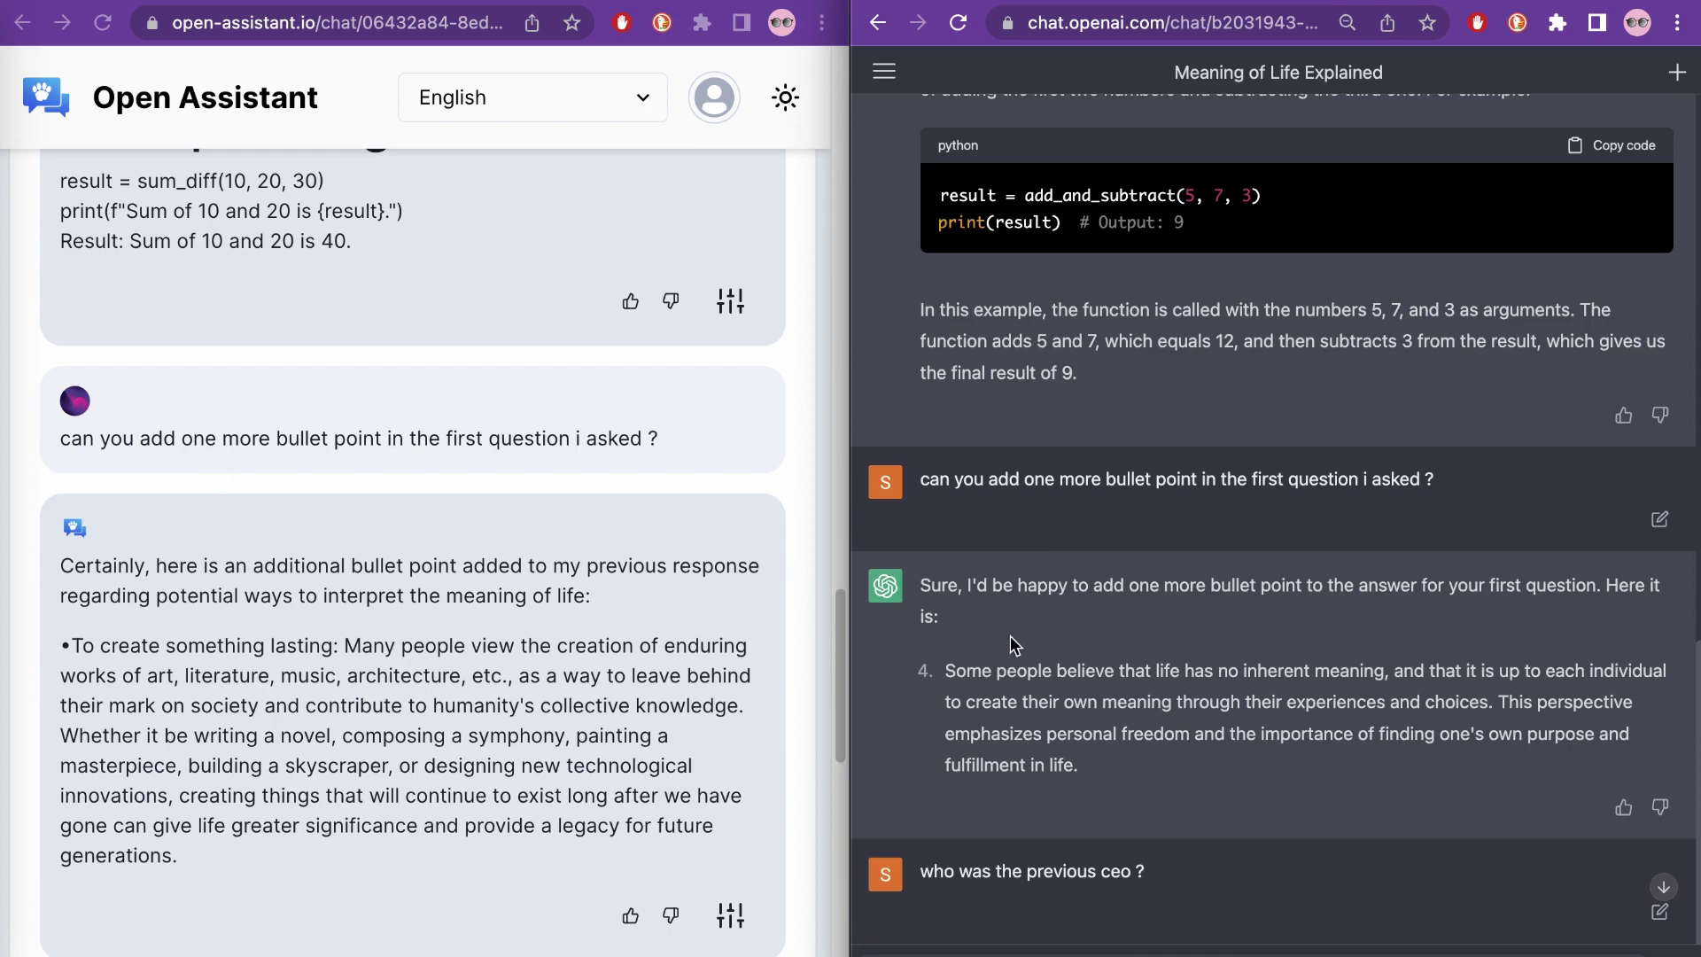
pyautogui.scroll(-1, 1106, 631)
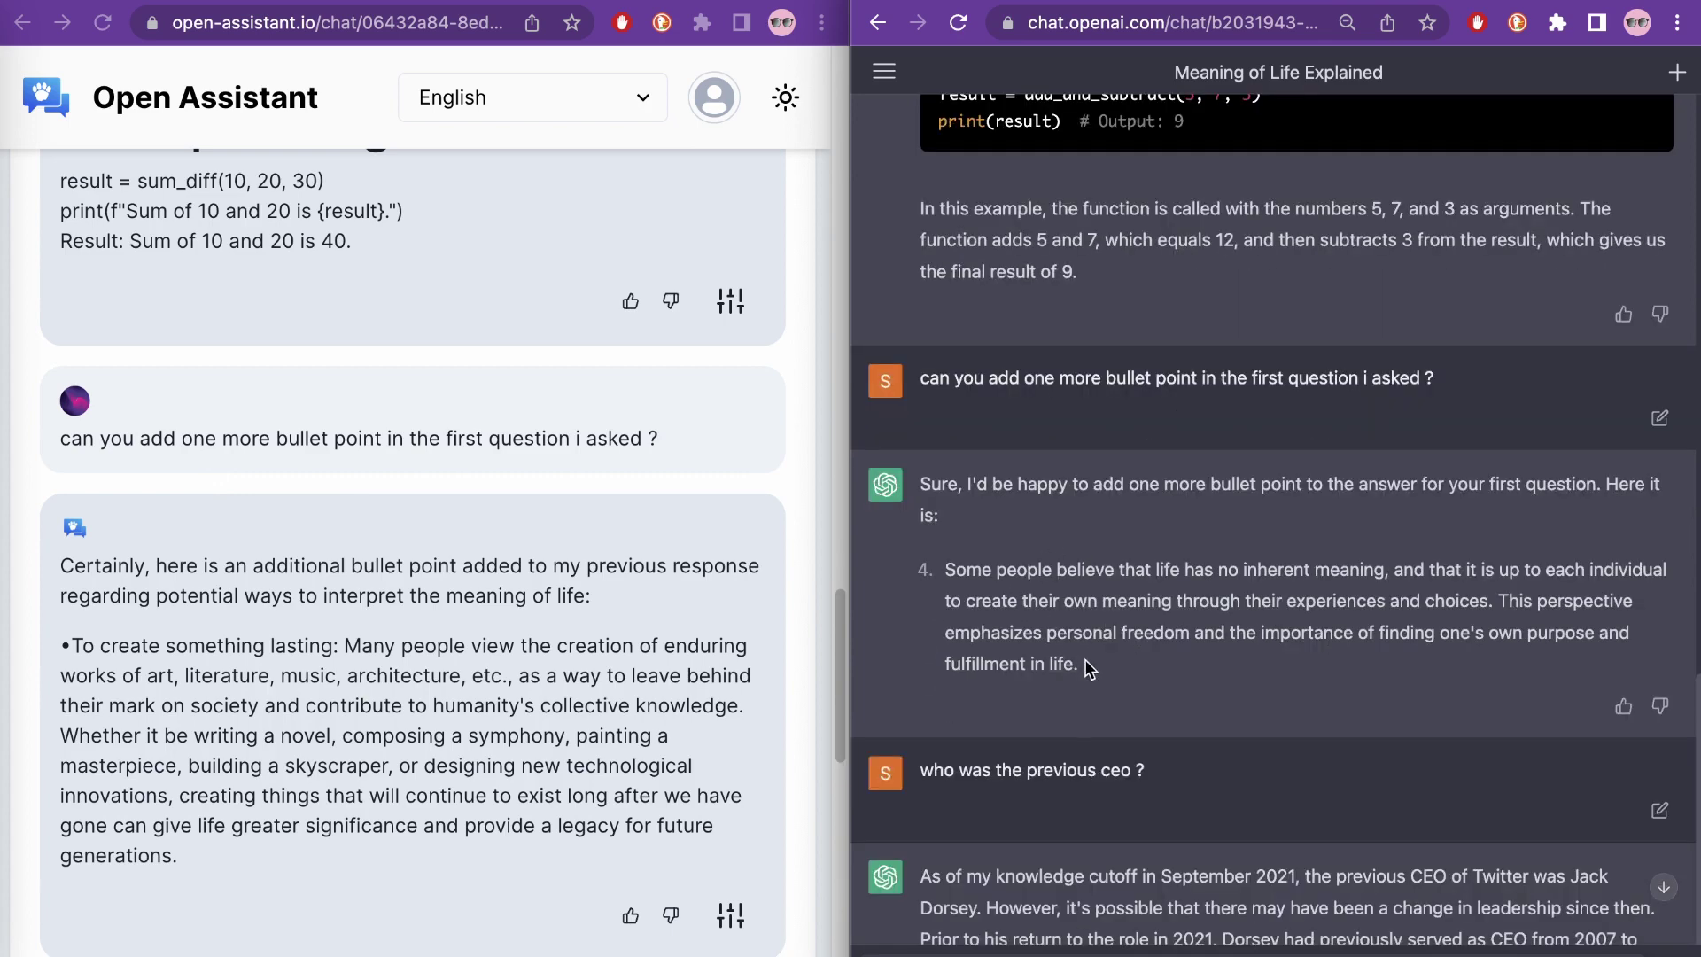
pyautogui.moveTo(1083, 664); pyautogui.dragTo(939, 568)
pyautogui.click(1139, 654)
pyautogui.scroll(-1, 1082, 621)
# Compare the replies to "who was the previous ceo ?" and return to the beginning of the Open Assistant conversation
pyautogui.scroll(-3, 1083, 613)
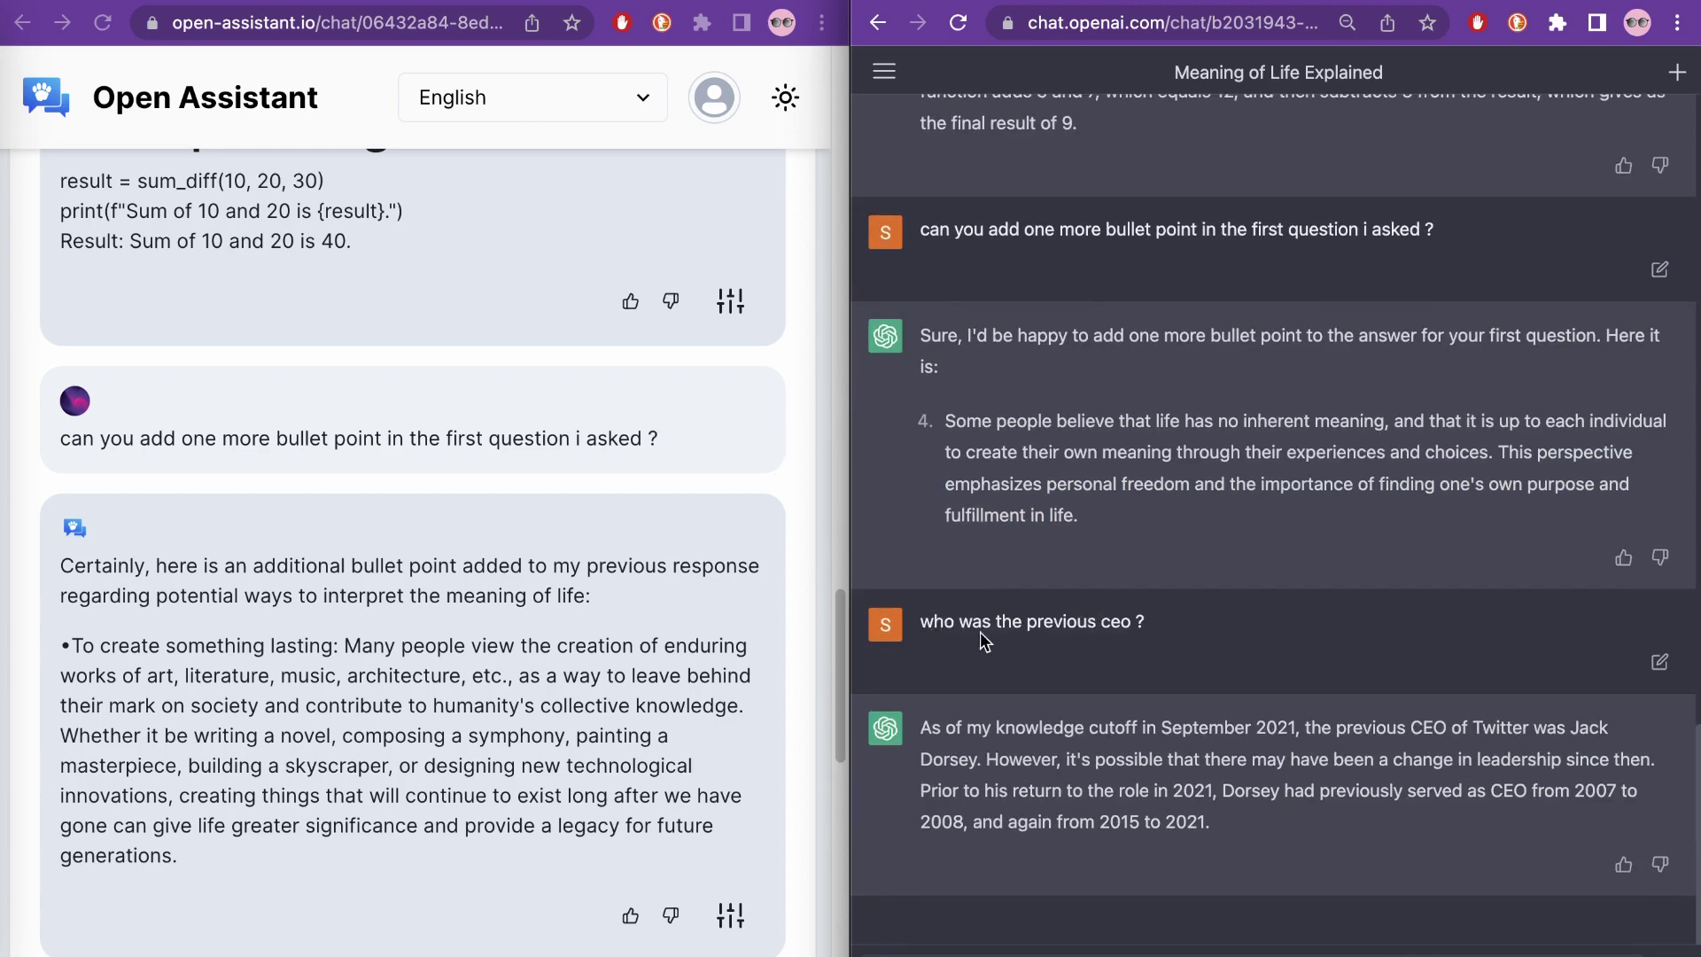
pyautogui.scroll(-10, 511, 670)
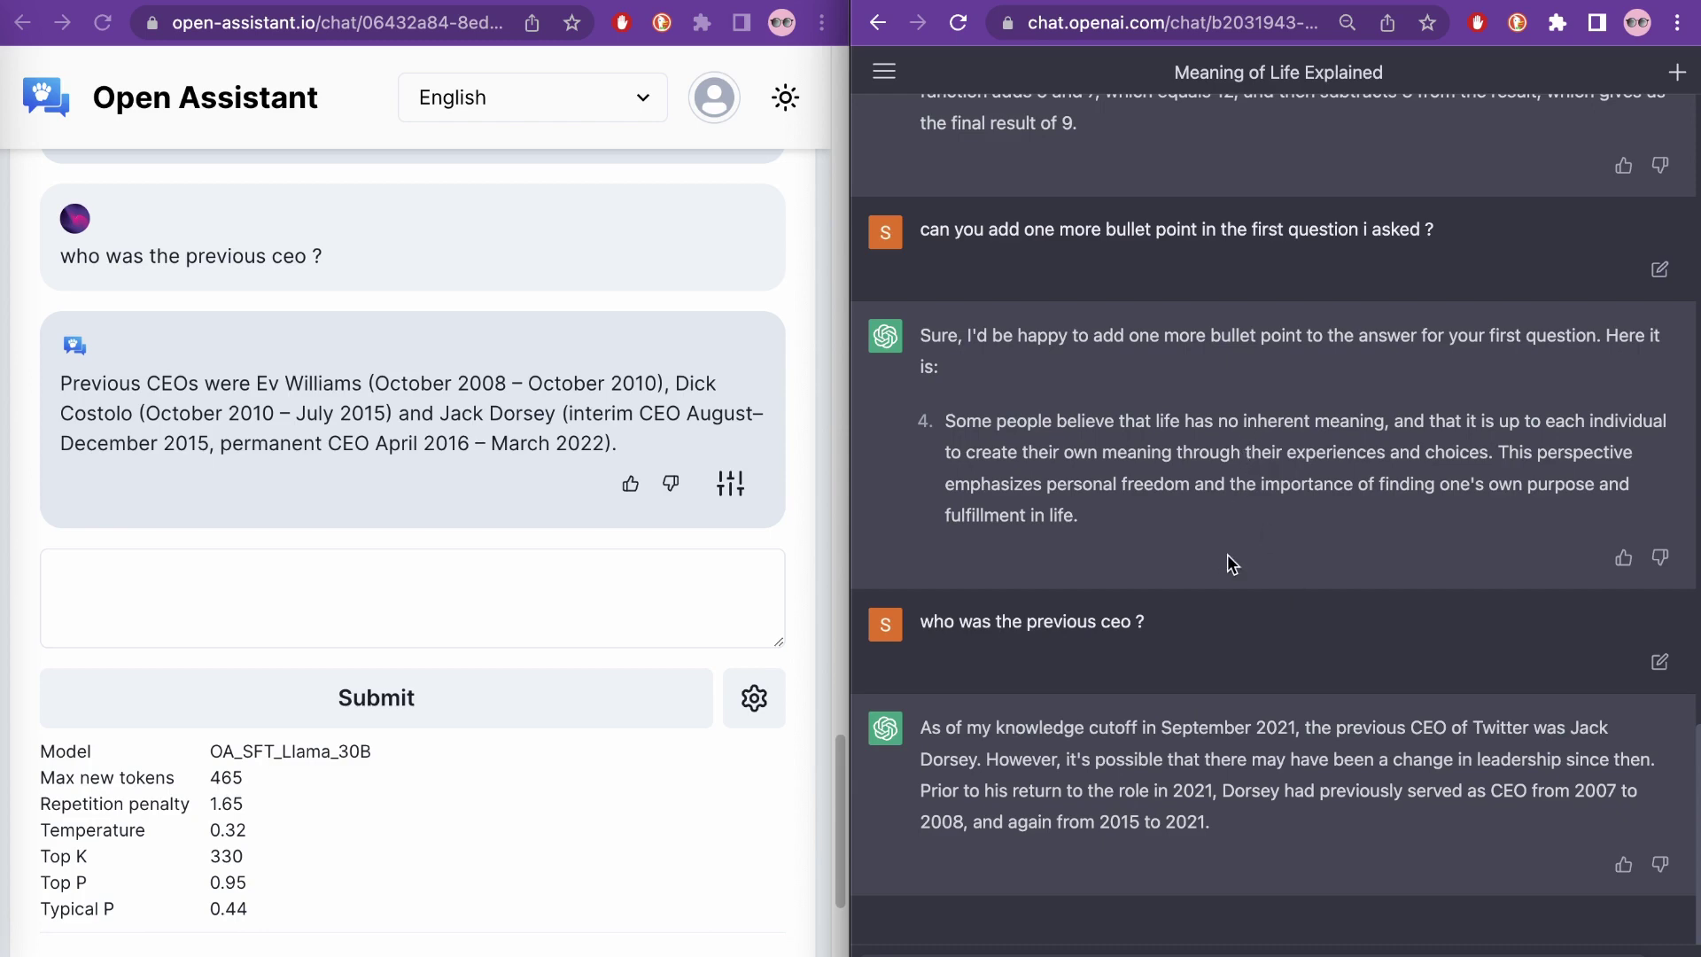
pyautogui.scroll(15, 293, 638)
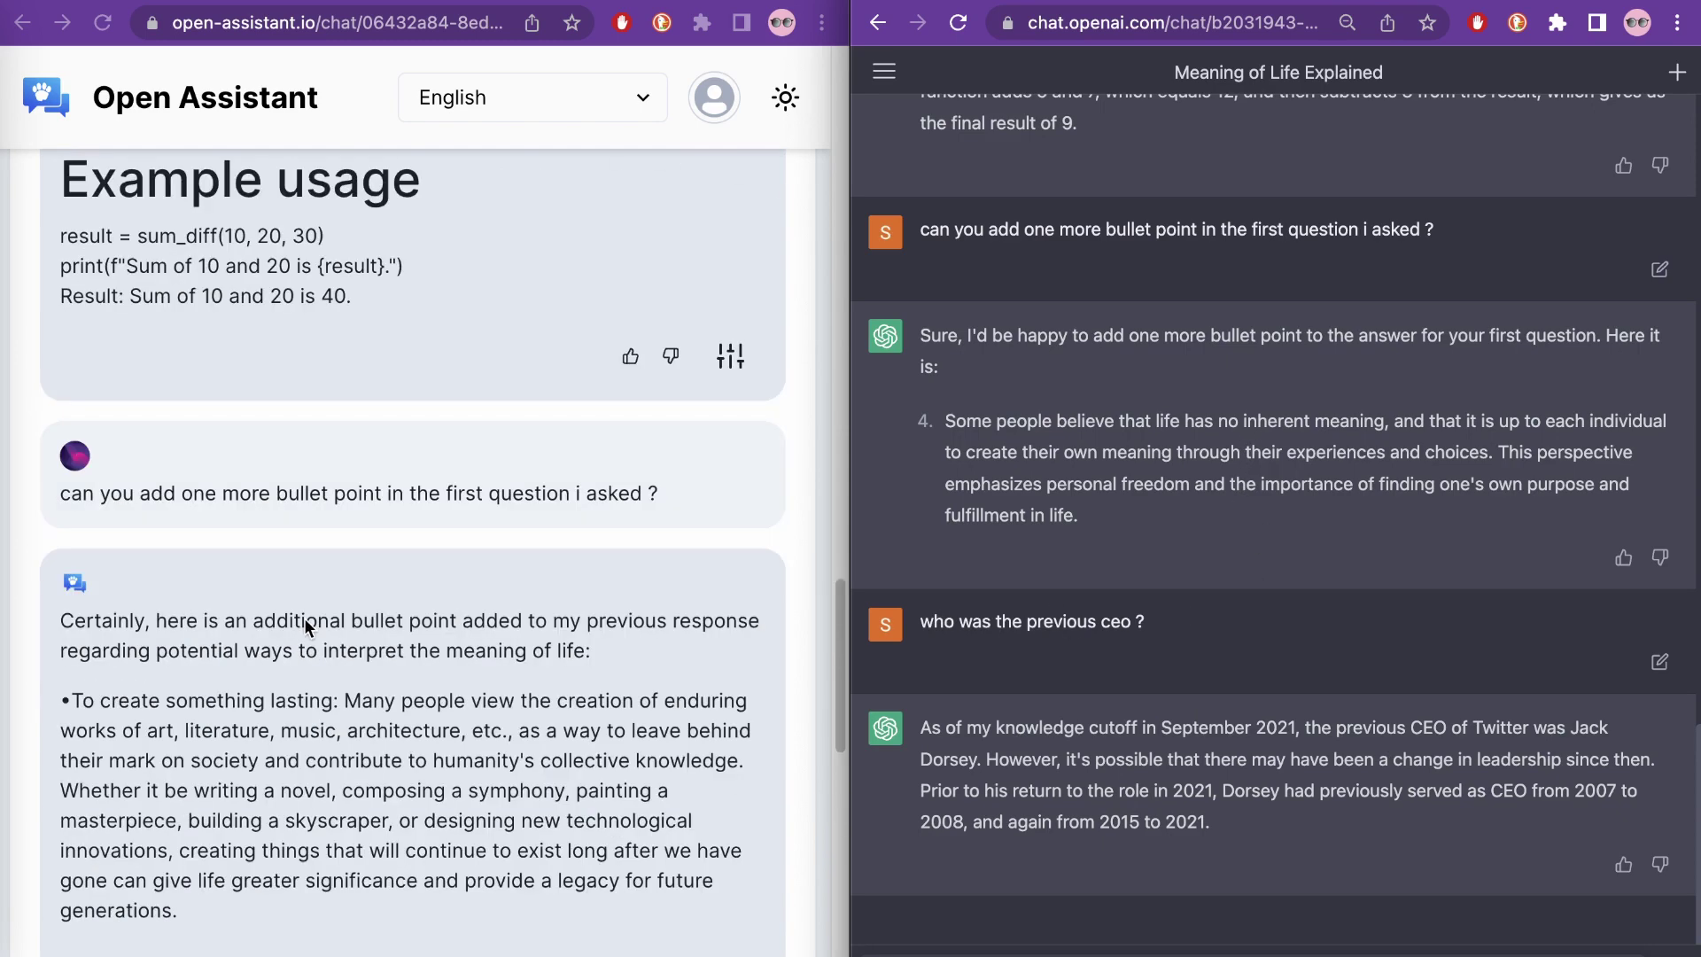
pyautogui.scroll(10, 350, 605)
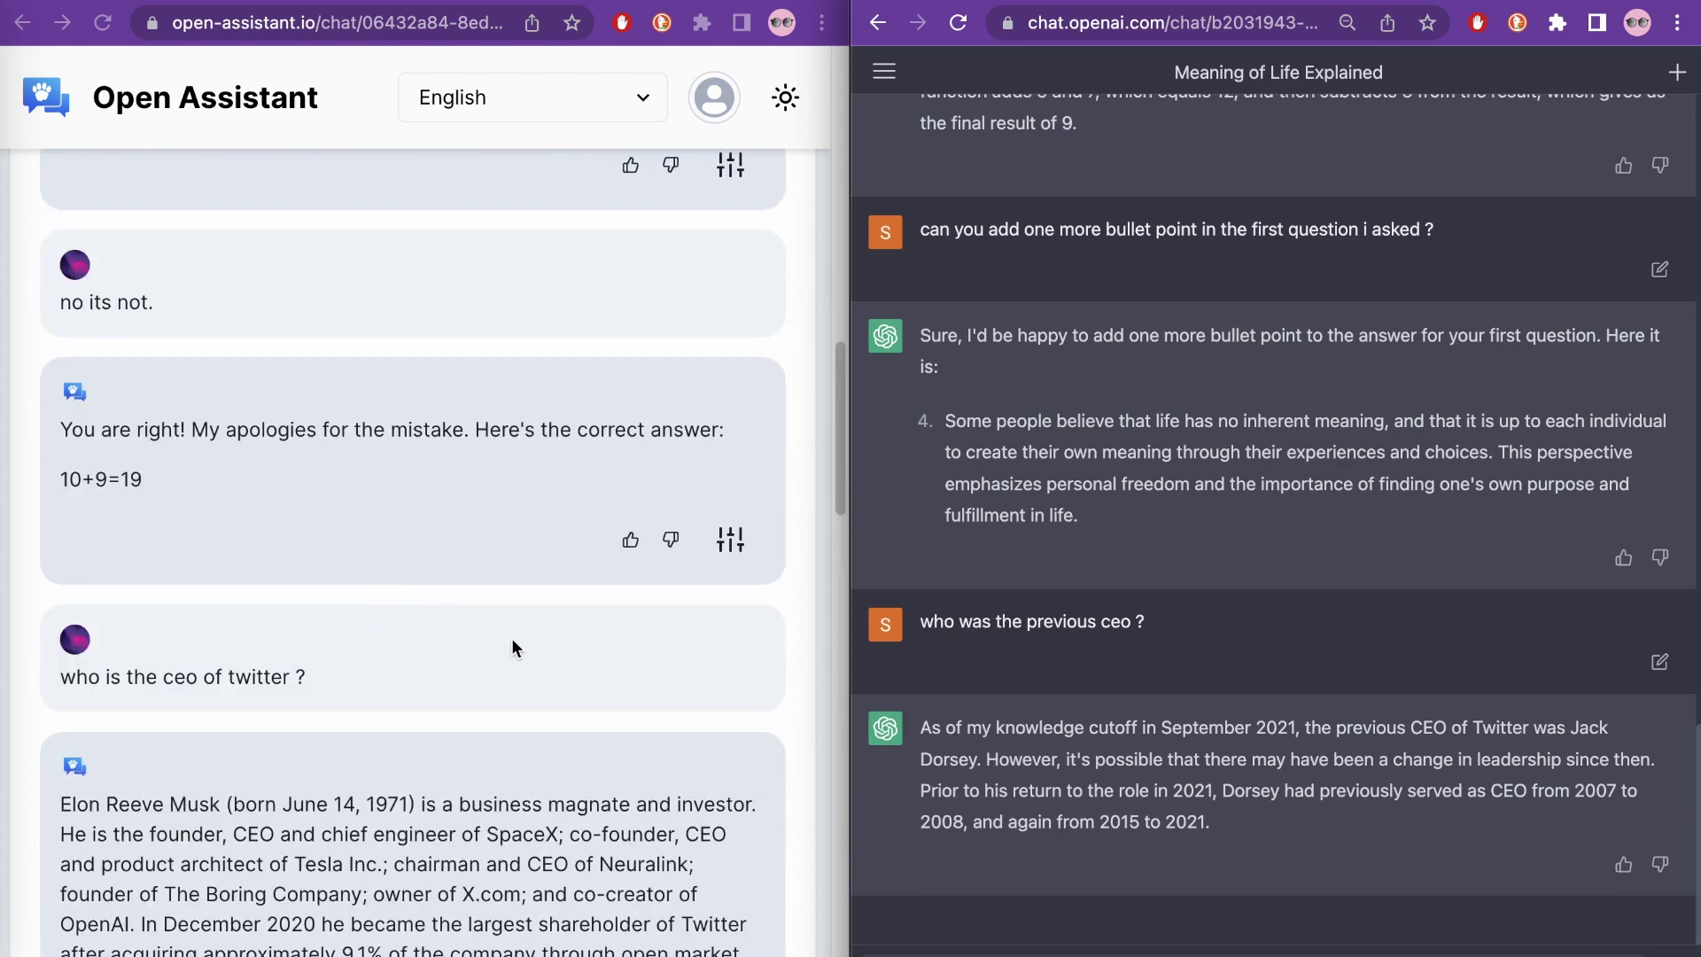
pyautogui.scroll(15, 501, 660)
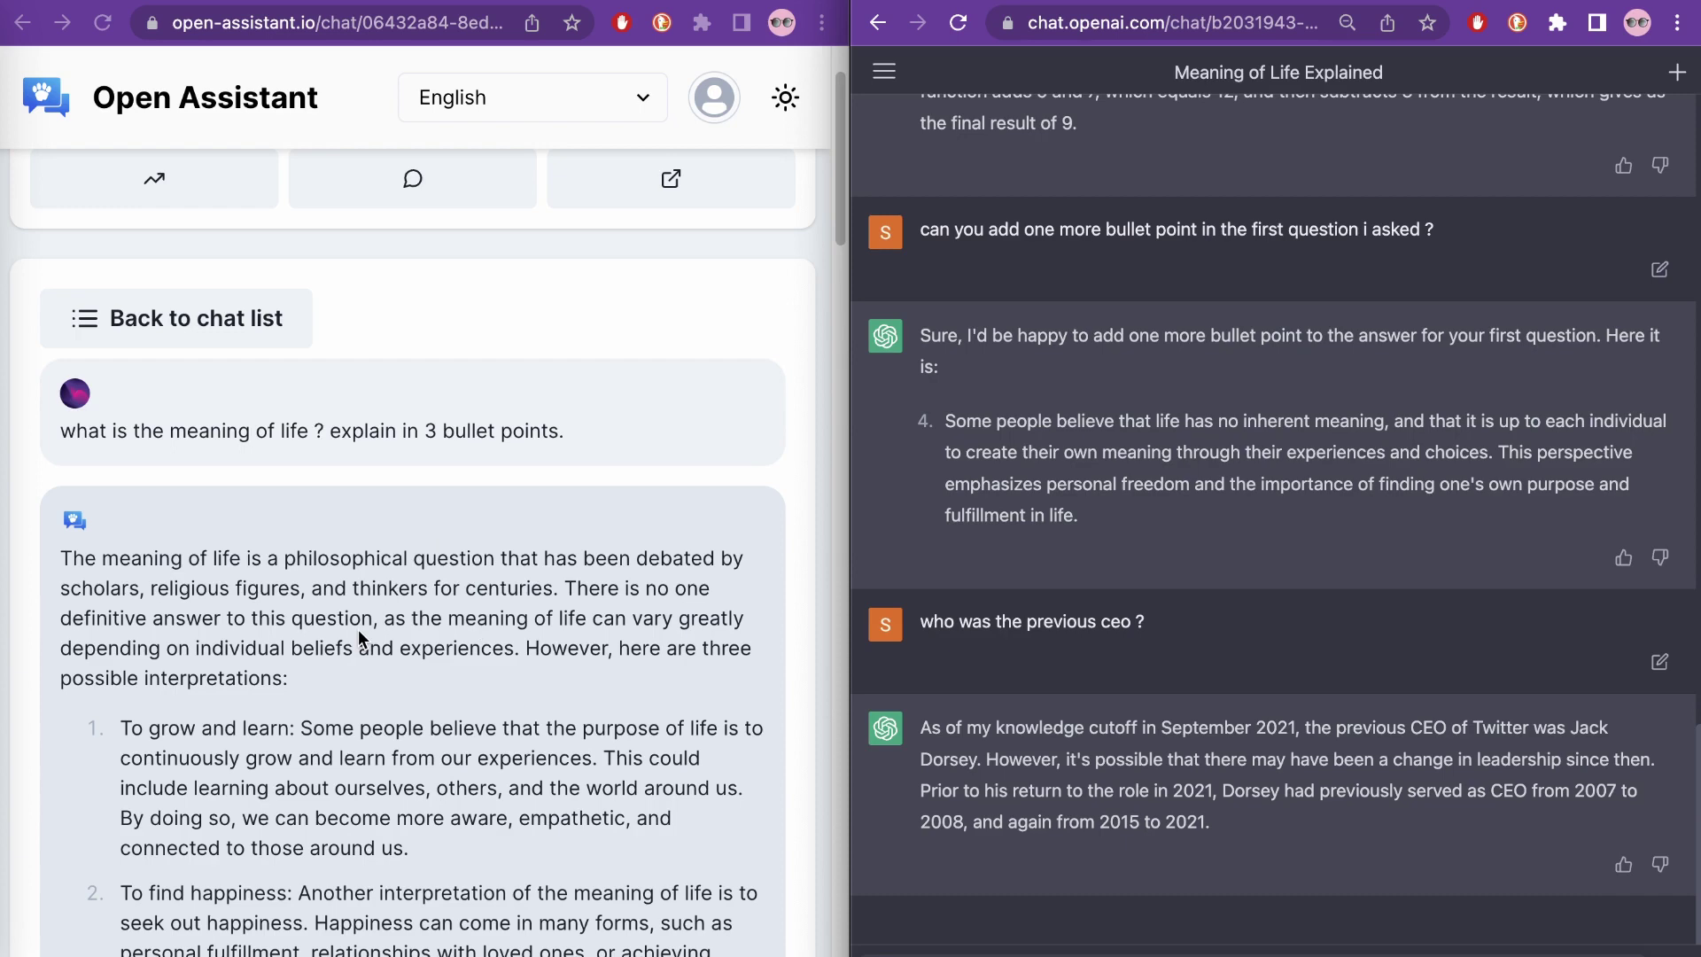
pyautogui.scroll(2, 358, 629)
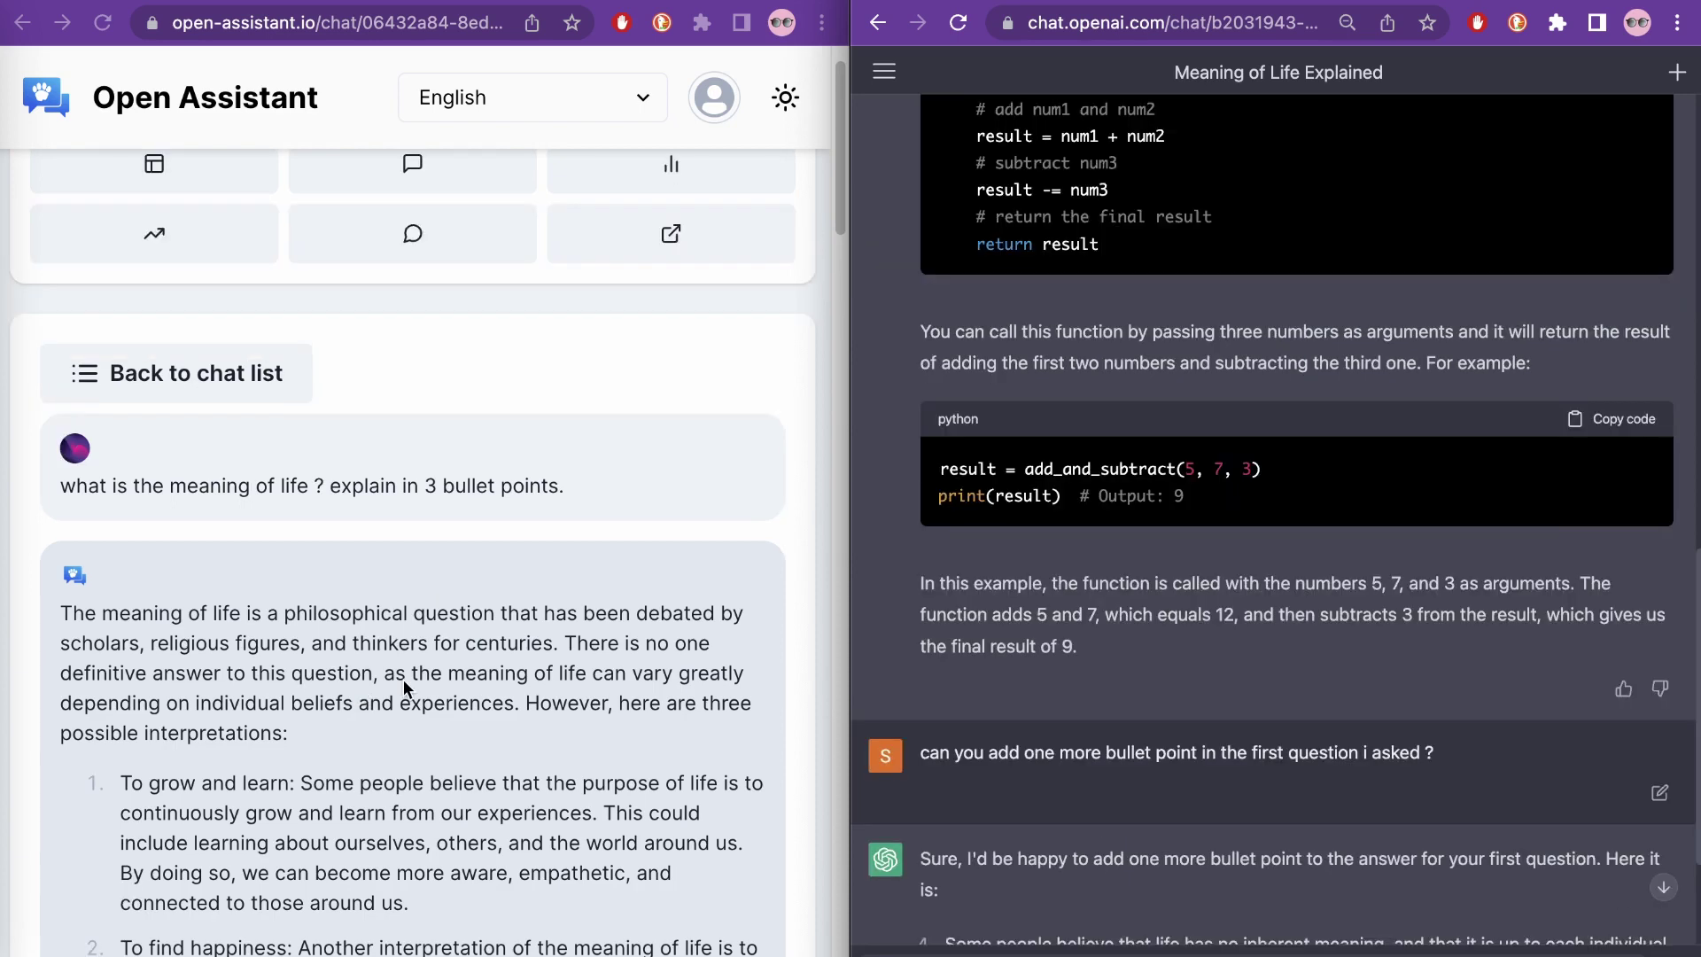